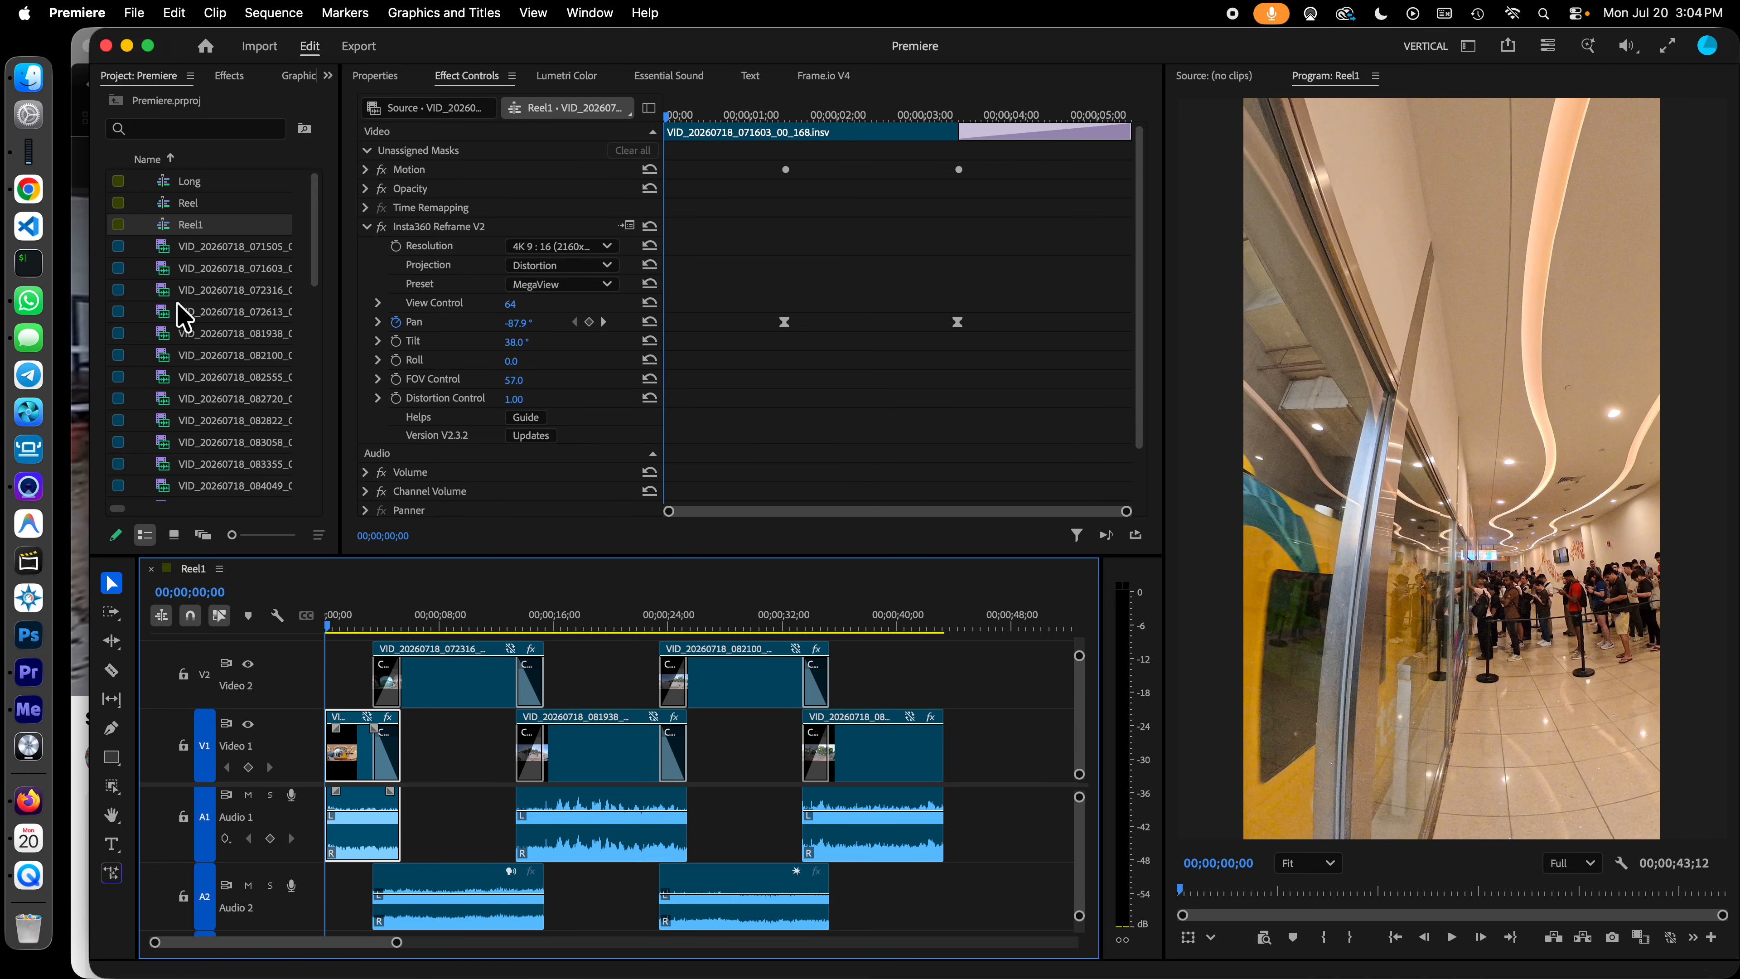
Step: Switch to Chrome, play the Sentosa Run 360-degree video muted, look around its view, and pause it
{"action": "left_click", "coordinate": [80, 861]}
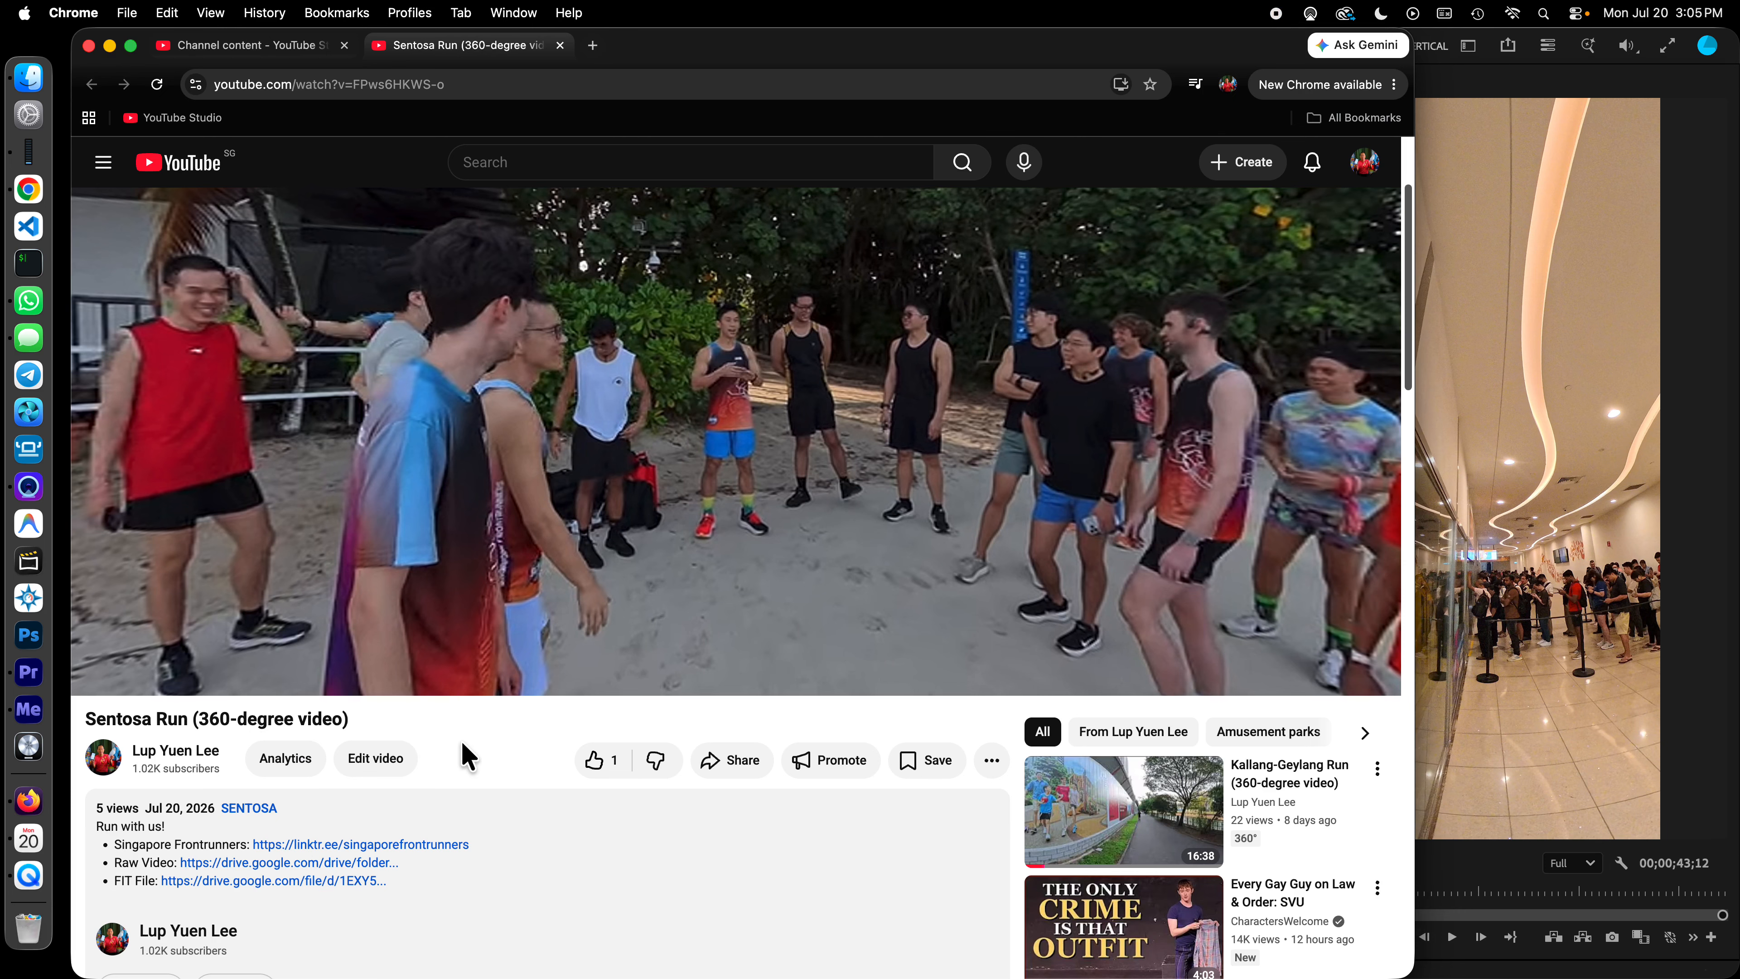
{"action": "left_click", "coordinate": [147, 671]}
{"action": "left_click", "coordinate": [100, 671]}
{"action": "left_click_drag", "start_coordinate": [940, 358], "coordinate": [823, 410]}
{"action": "left_click_drag", "start_coordinate": [1030, 512], "coordinate": [863, 463]}
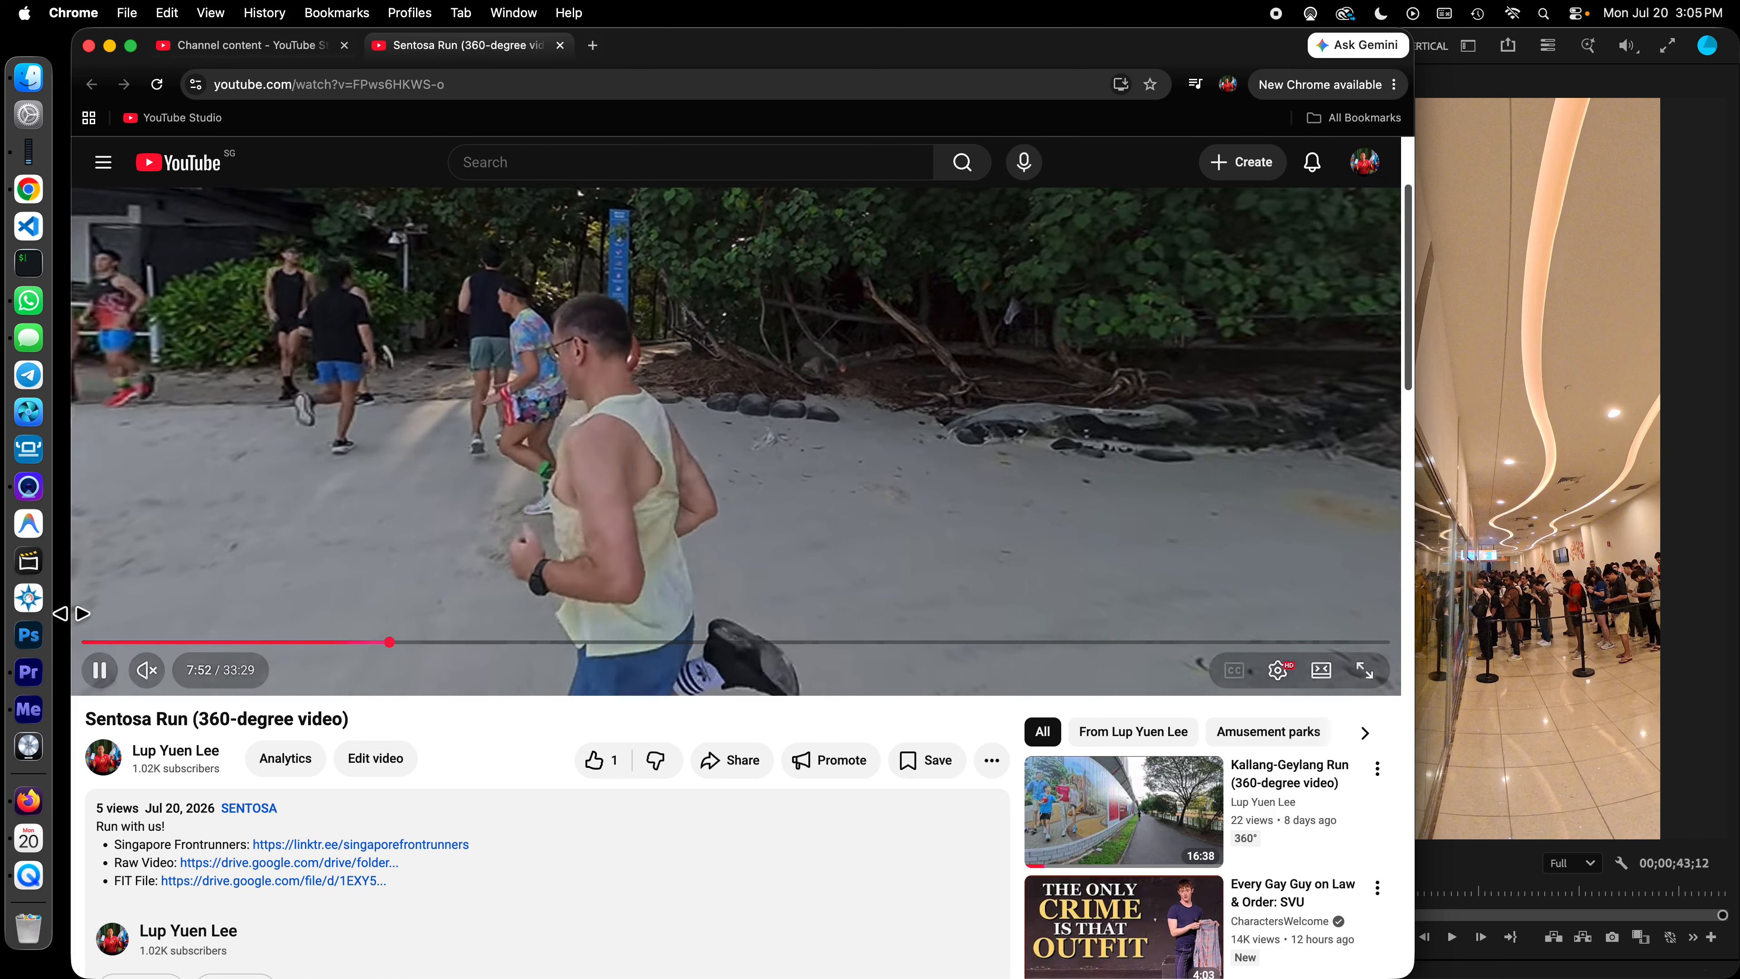
{"action": "left_click", "coordinate": [100, 670]}
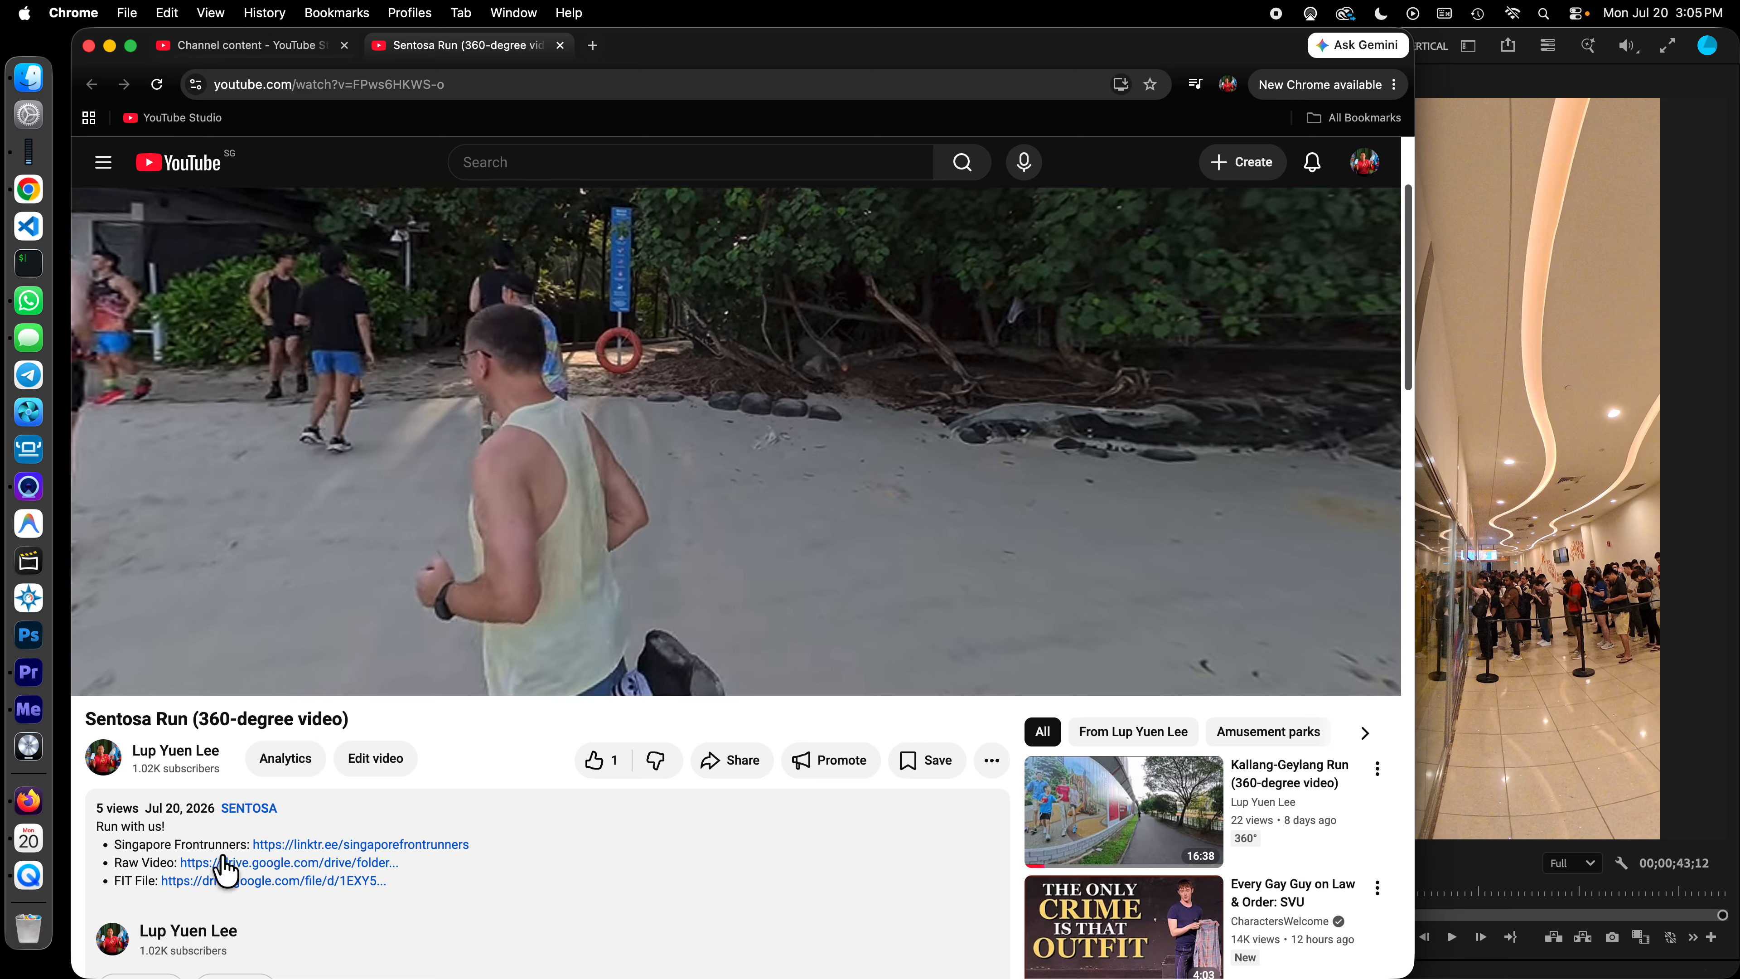
Step: Open the Raw Video link from the video description in a new tab and bring up the shared Drive folder
{"action": "right_click", "coordinate": [288, 868]}
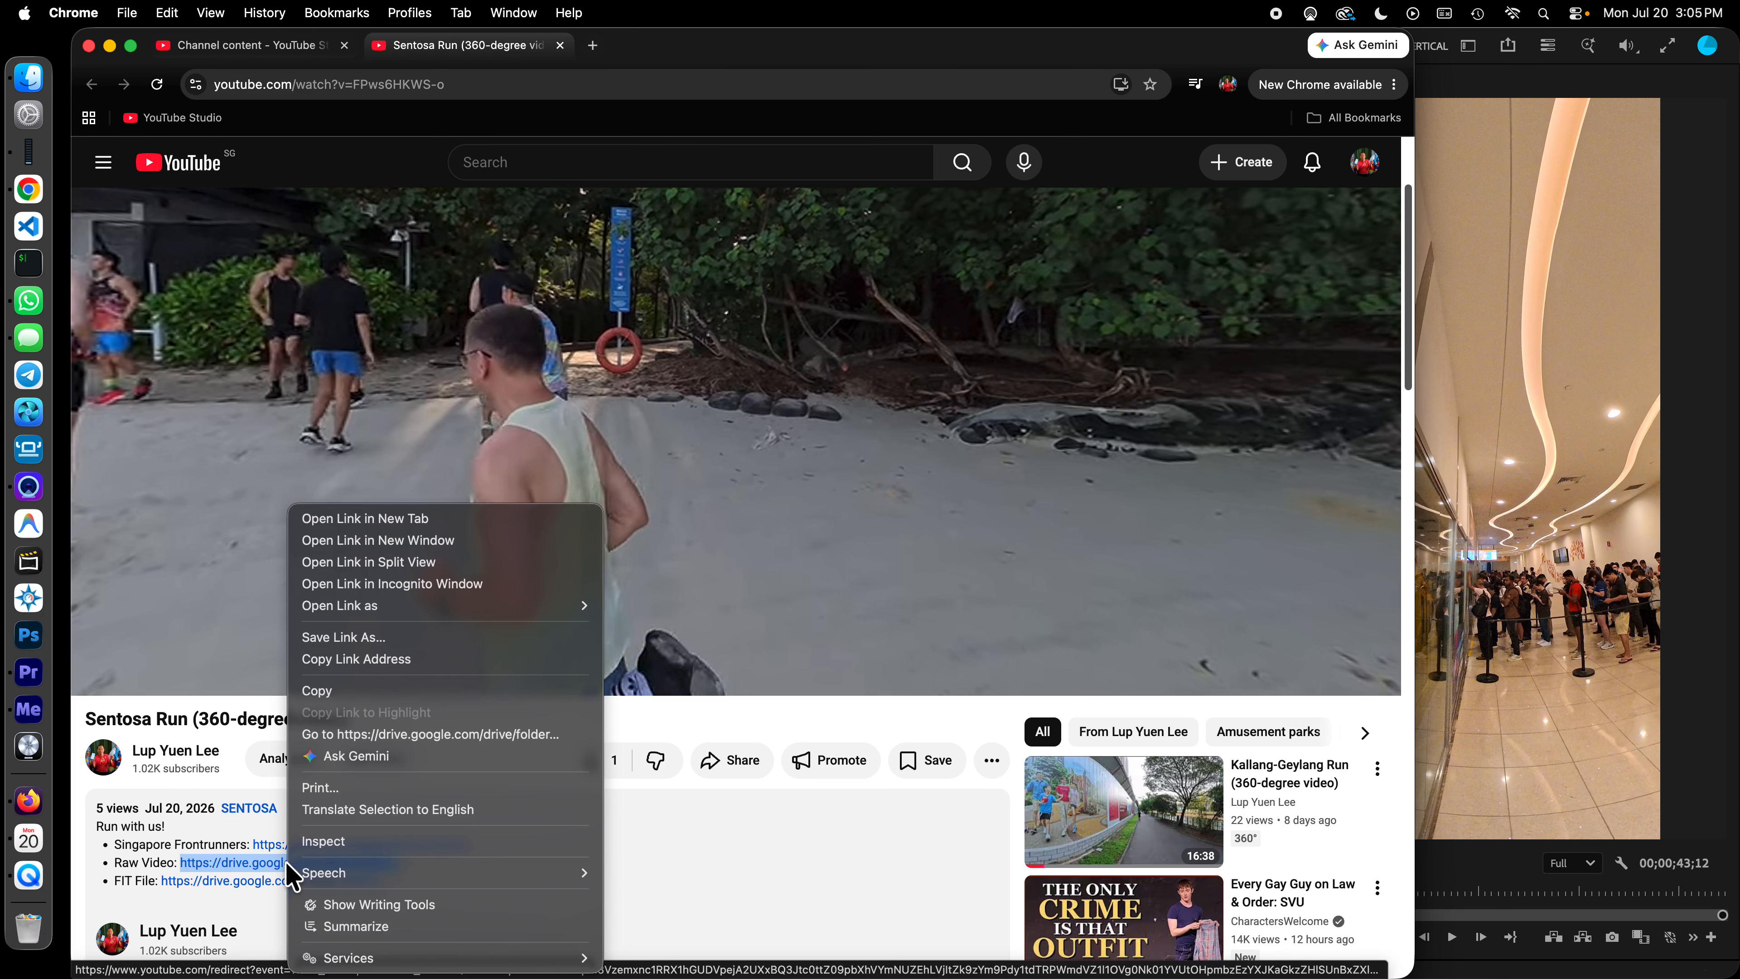
{"action": "left_click", "coordinate": [483, 518]}
{"action": "left_click", "coordinate": [687, 45]}
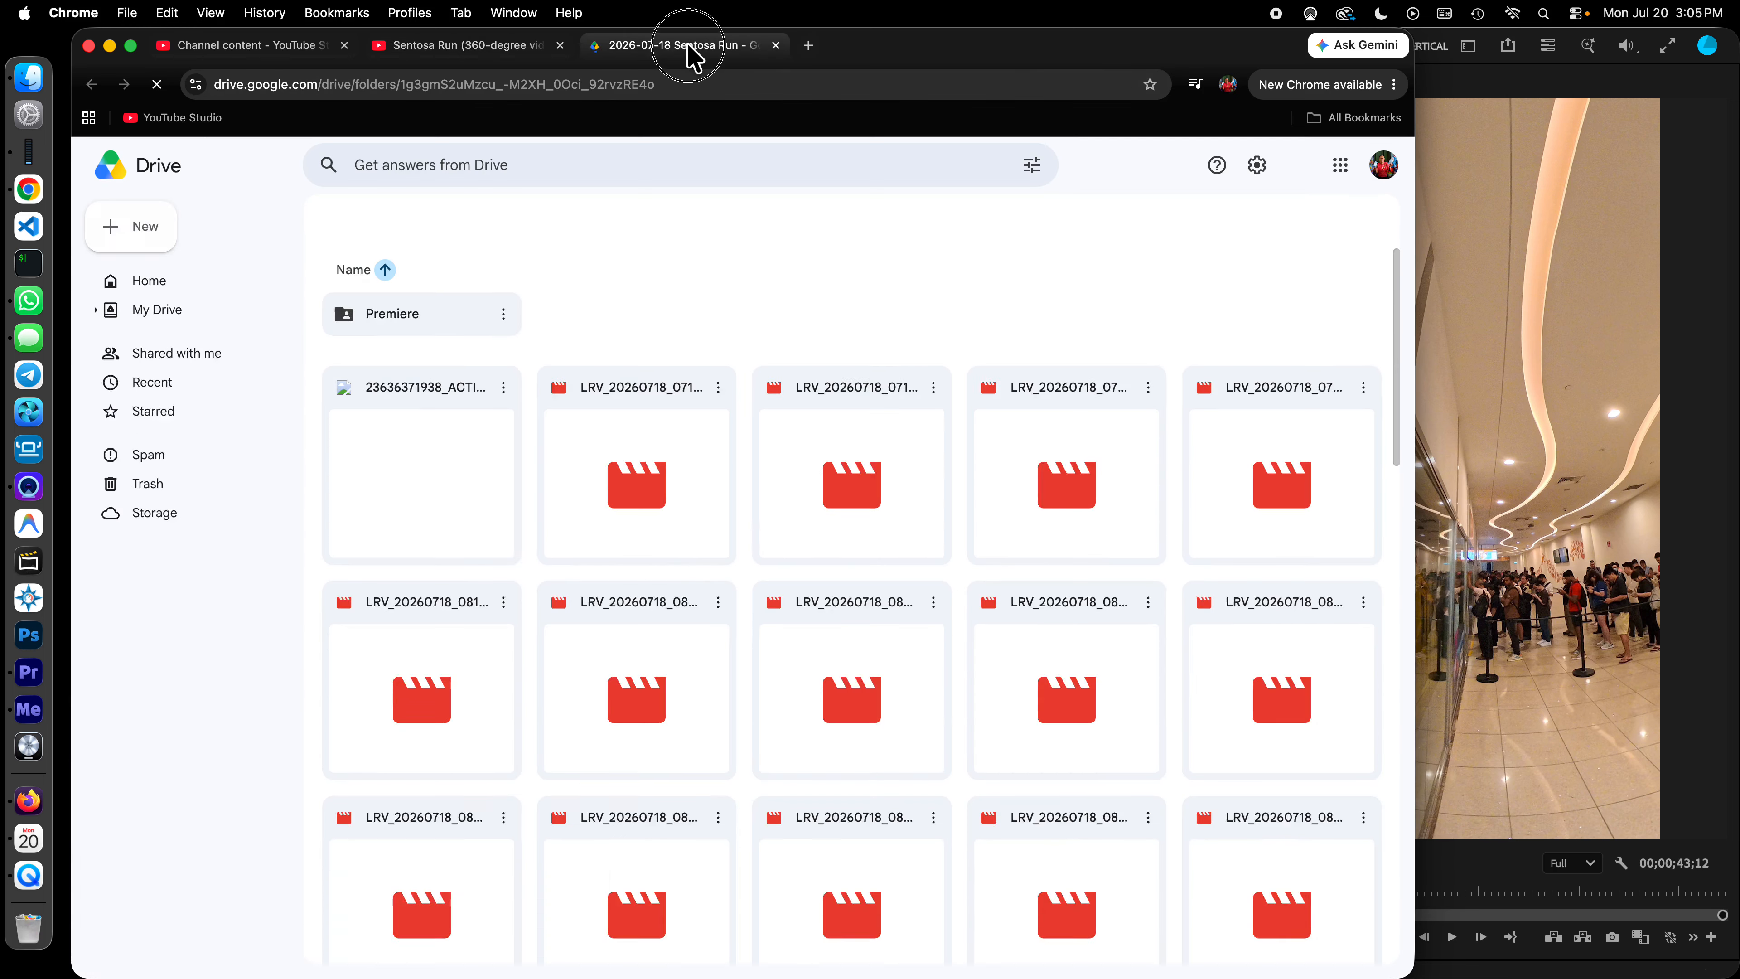
{"action": "left_click", "coordinate": [1131, 356]}
Step: Look through the LRV and VID video files in the 2026-07-18 Sentosa Run folder
{"action": "scroll", "coordinate": [849, 606], "scroll_direction": "down", "scroll_amount": 20}
{"action": "scroll", "coordinate": [853, 603], "scroll_direction": "down", "scroll_amount": 5}
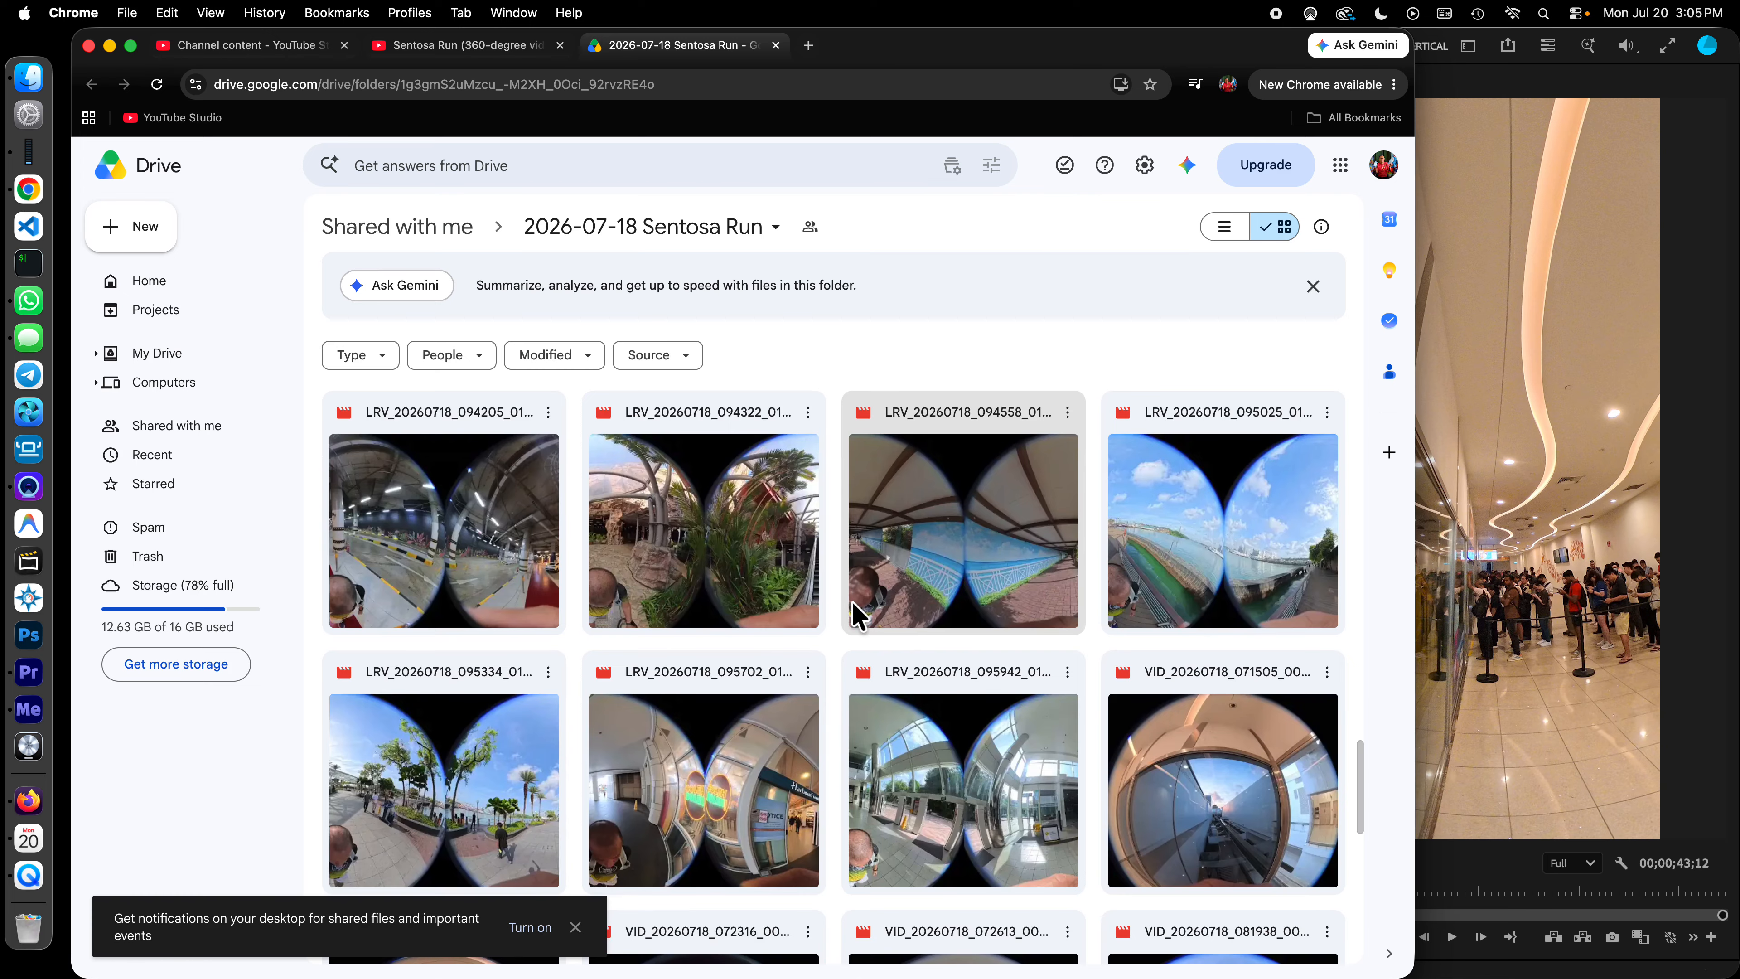
{"action": "scroll", "coordinate": [897, 634], "scroll_direction": "down", "scroll_amount": 10}
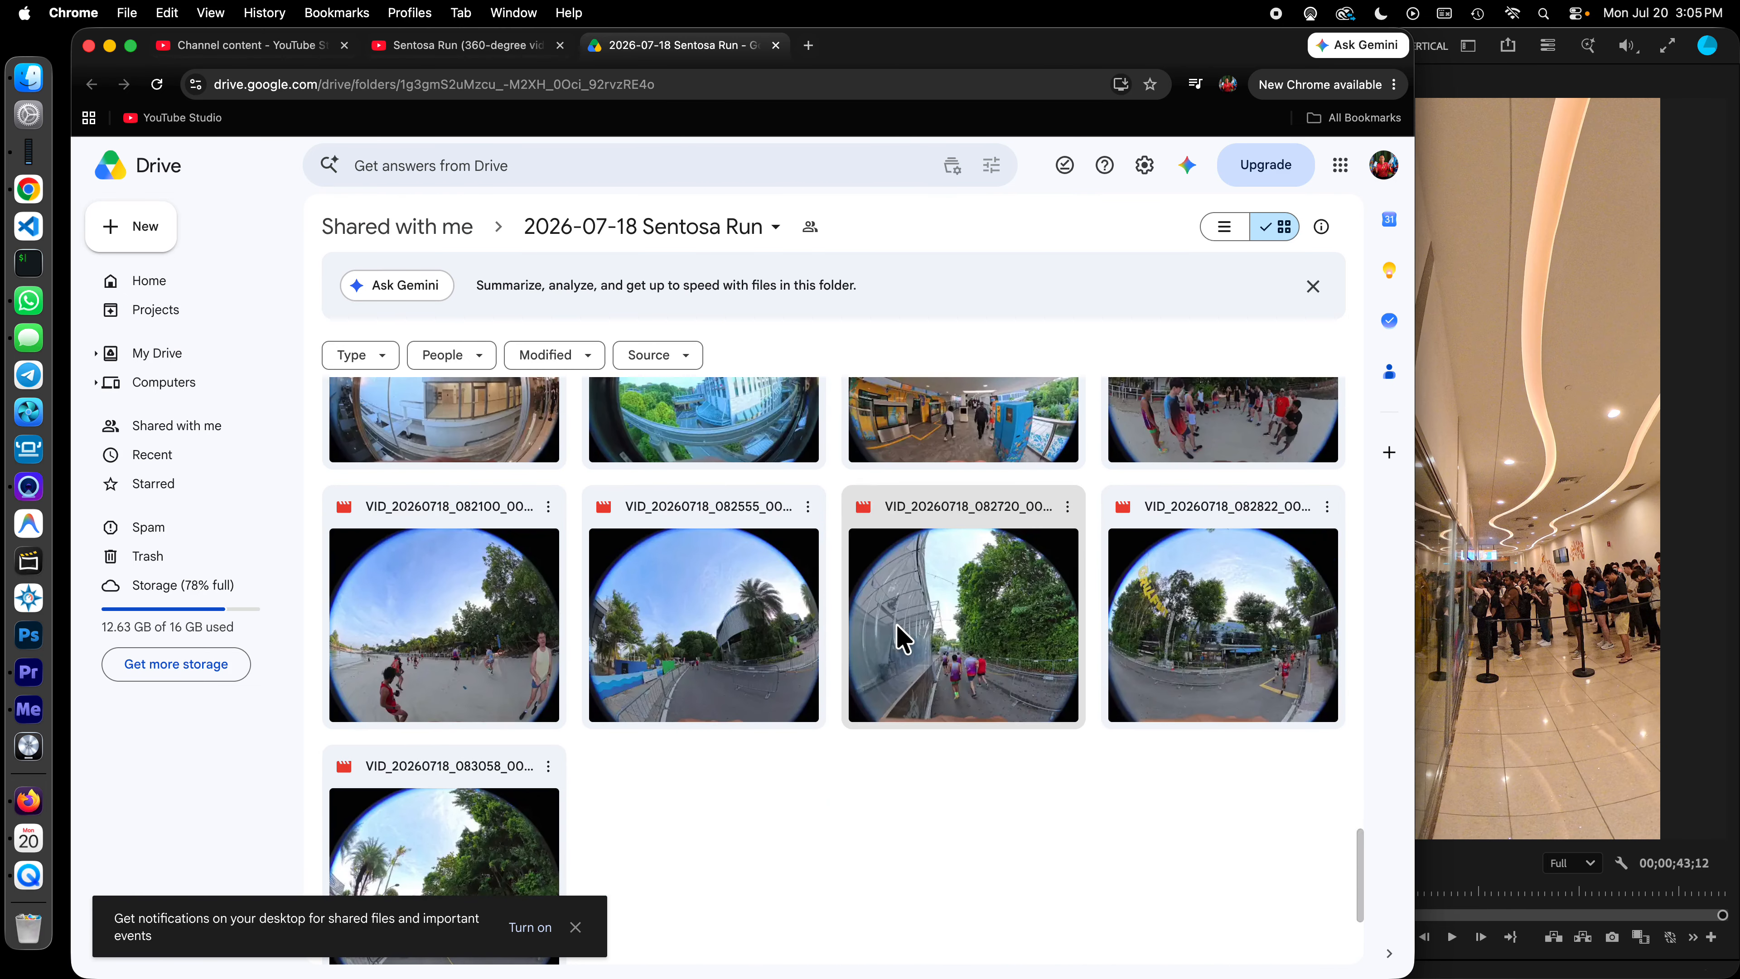
{"action": "scroll", "coordinate": [959, 661], "scroll_direction": "up", "scroll_amount": 5}
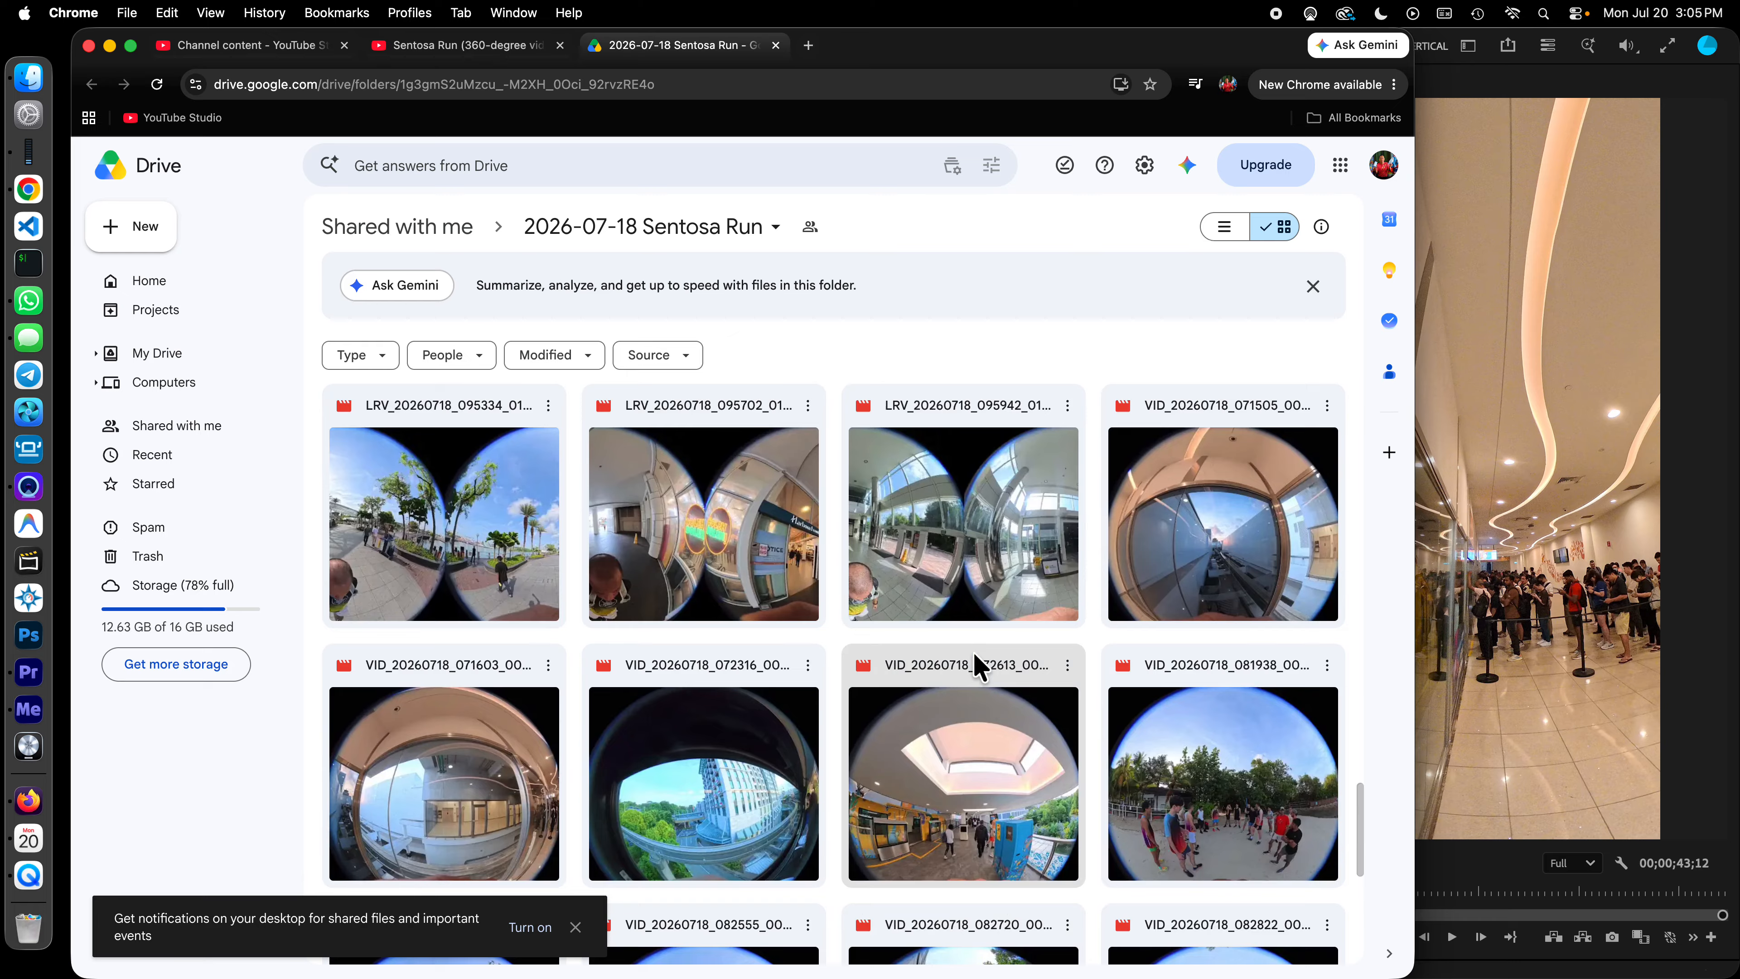
{"action": "scroll", "coordinate": [980, 669], "scroll_direction": "up", "scroll_amount": 9}
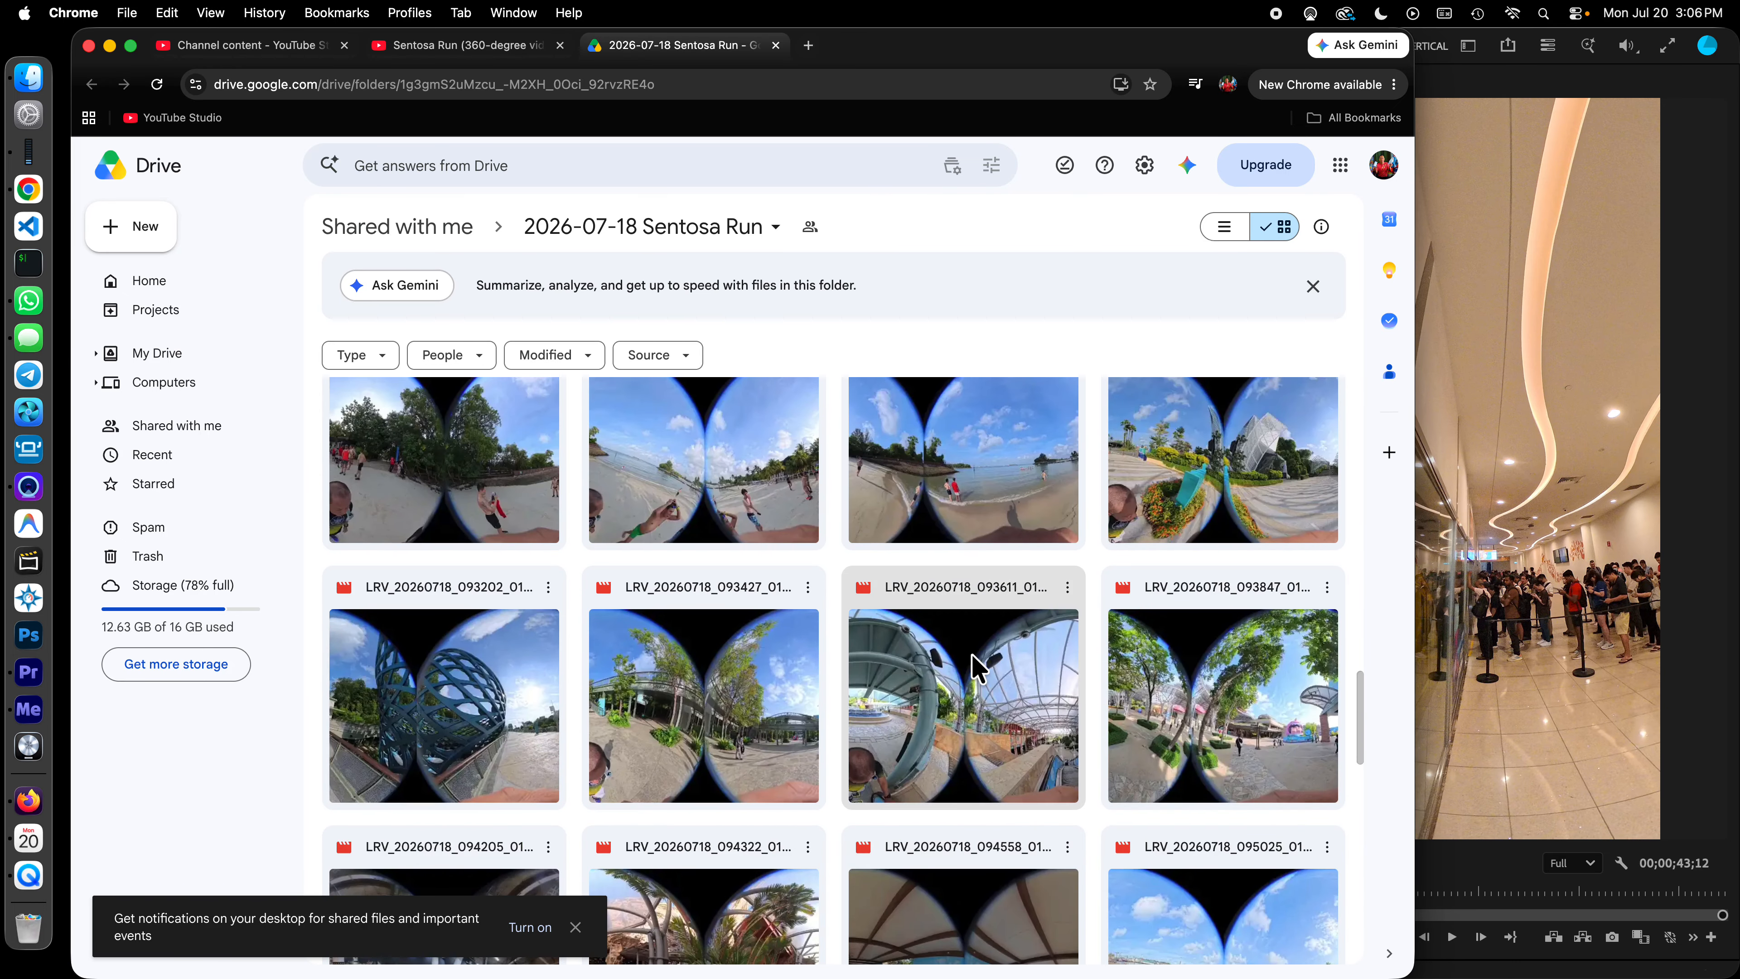
{"action": "scroll", "coordinate": [980, 664], "scroll_direction": "up", "scroll_amount": 4}
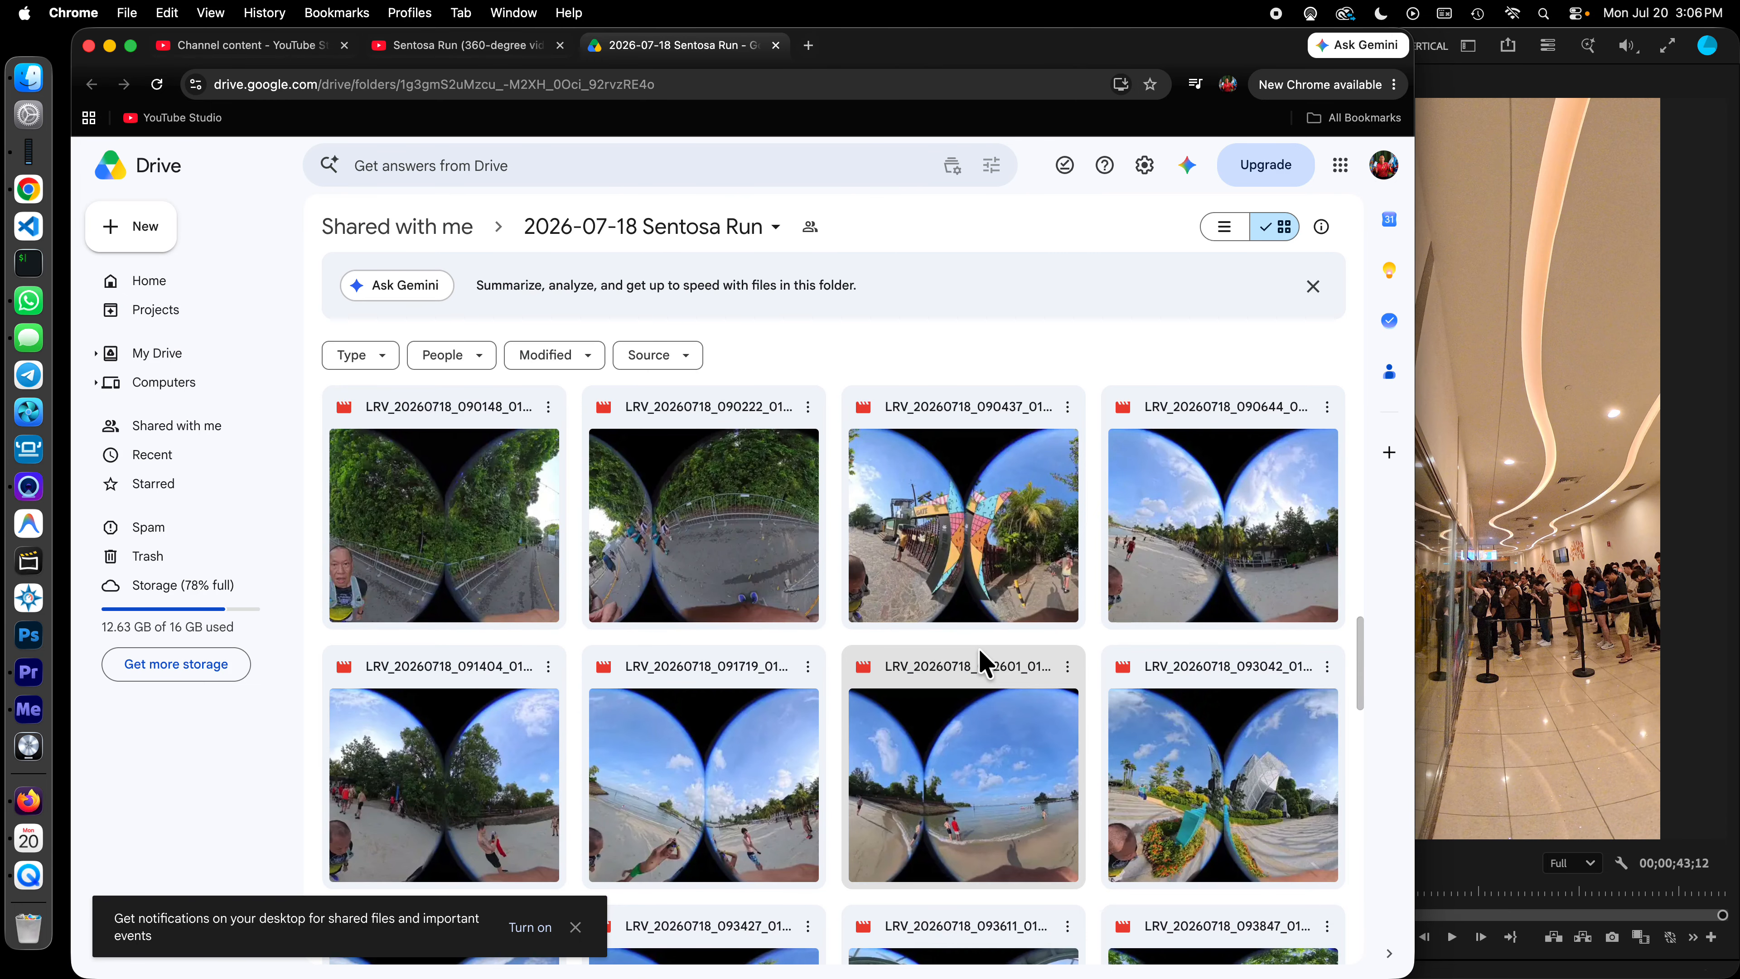
{"action": "scroll", "coordinate": [982, 658], "scroll_direction": "up", "scroll_amount": 4}
{"action": "scroll", "coordinate": [976, 665], "scroll_direction": "up", "scroll_amount": 6}
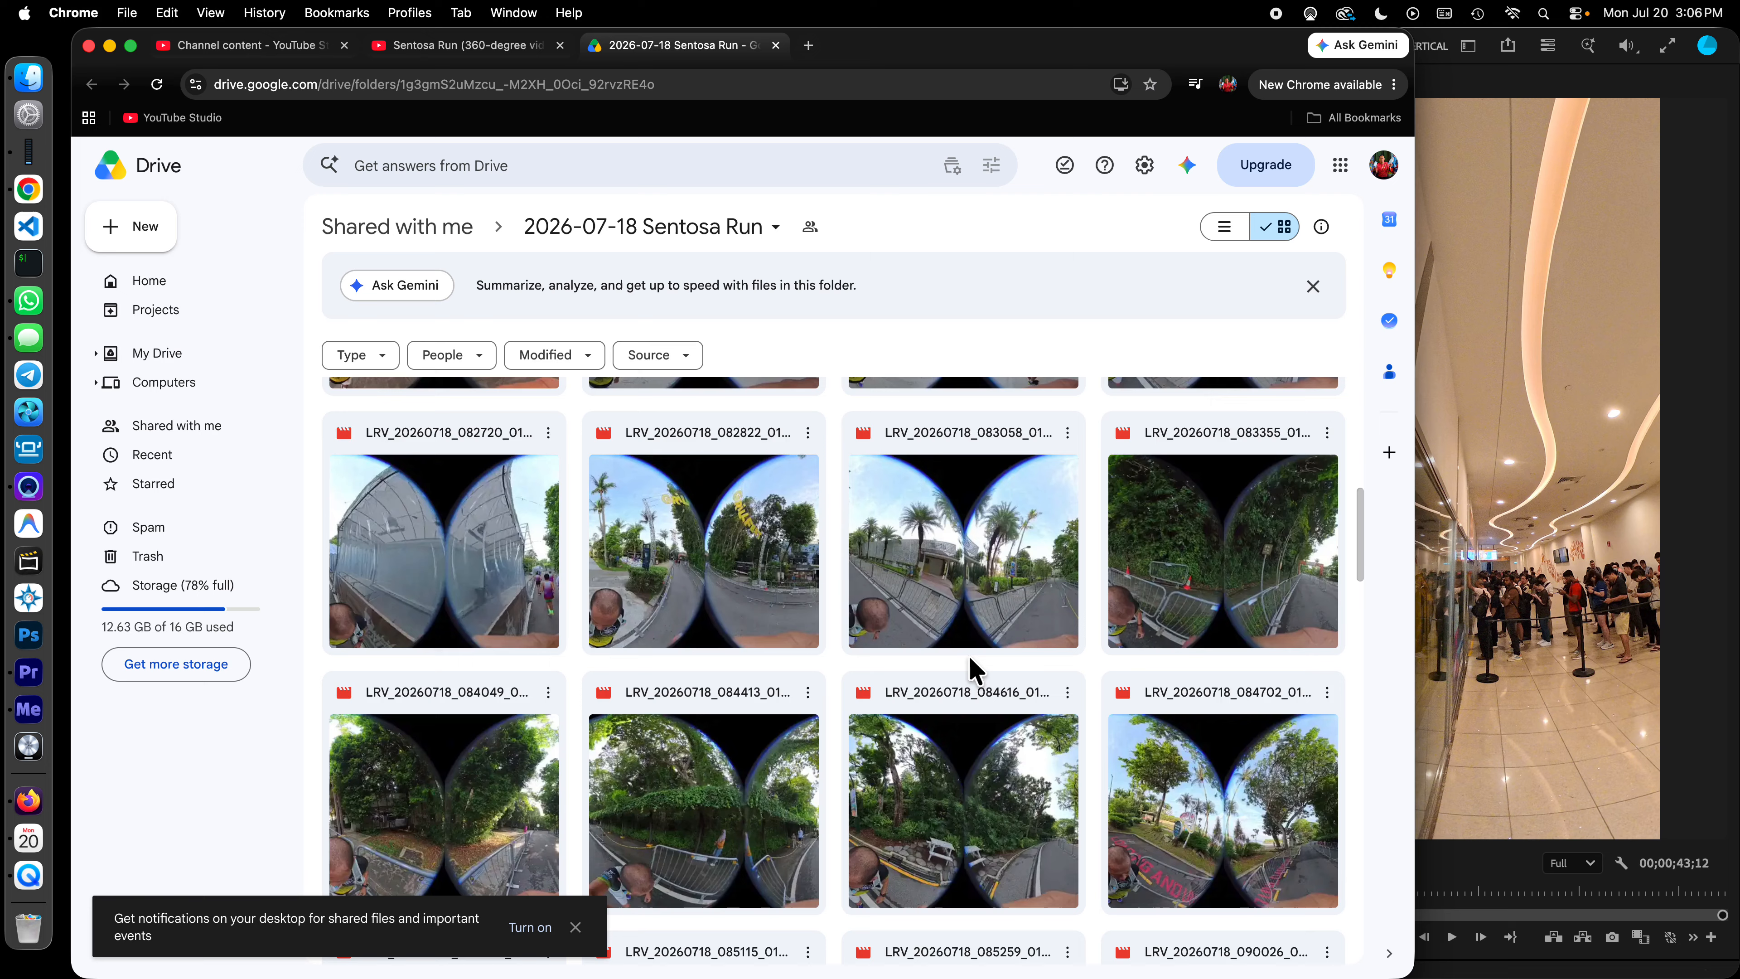
{"action": "scroll", "coordinate": [977, 670], "scroll_direction": "up", "scroll_amount": 4}
{"action": "scroll", "coordinate": [978, 671], "scroll_direction": "up", "scroll_amount": 2}
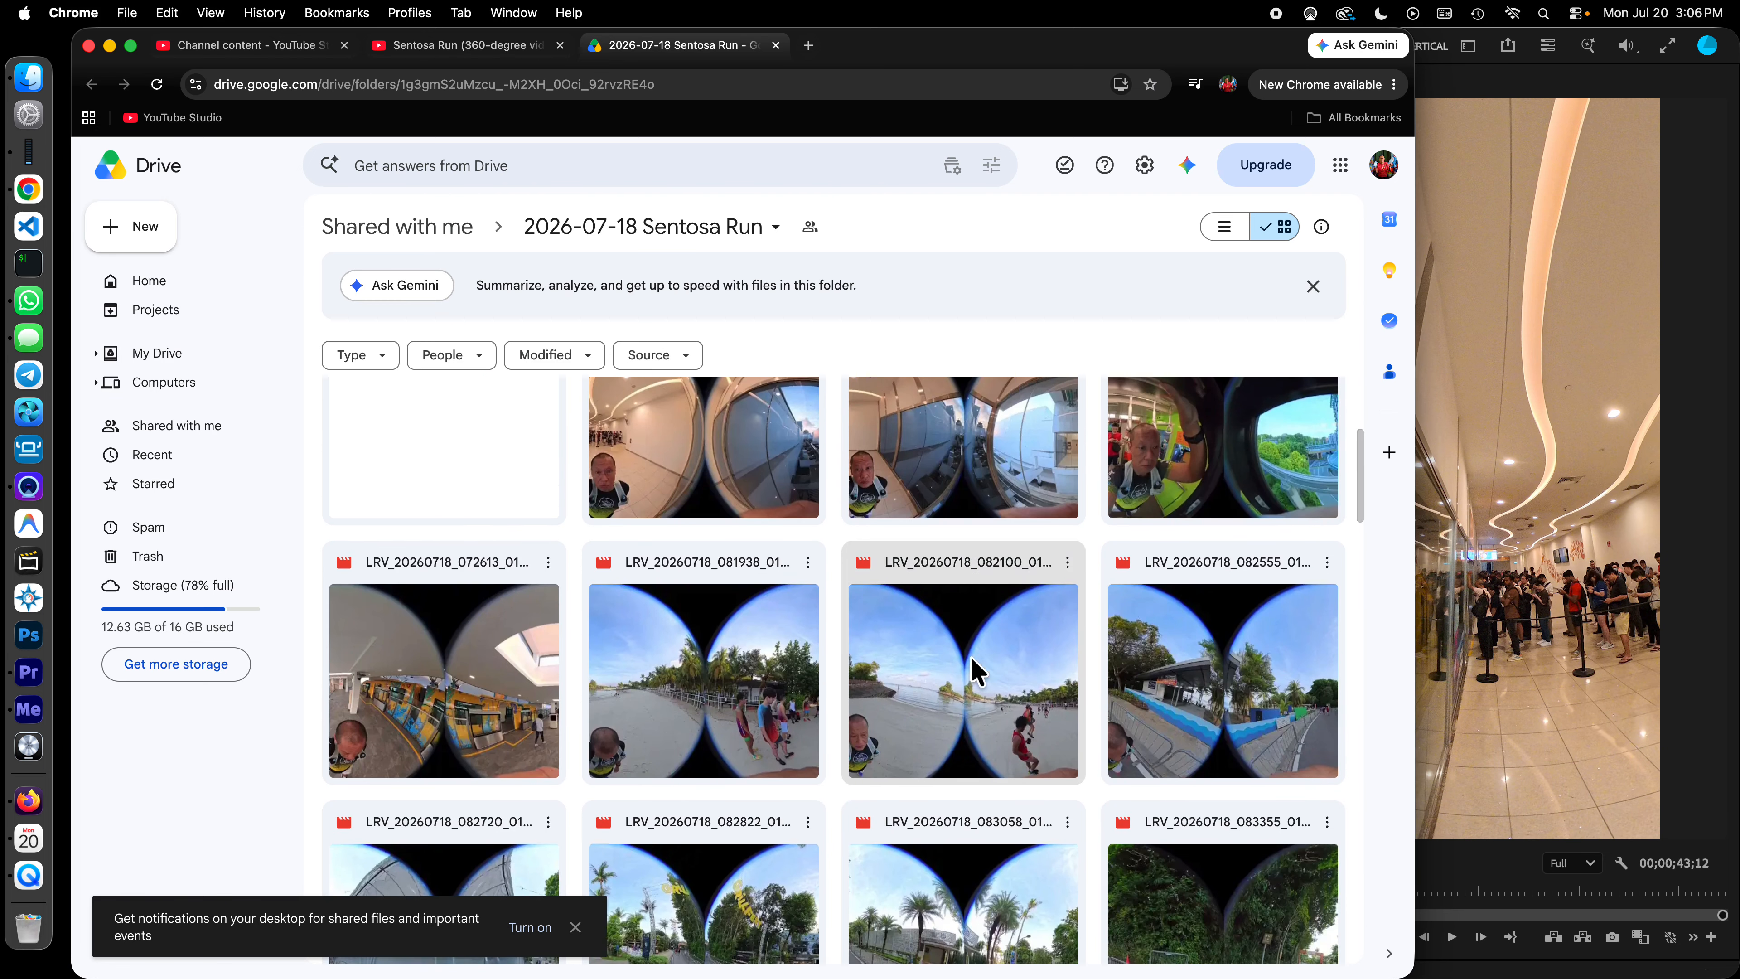
{"action": "scroll", "coordinate": [980, 675], "scroll_direction": "down", "scroll_amount": 15}
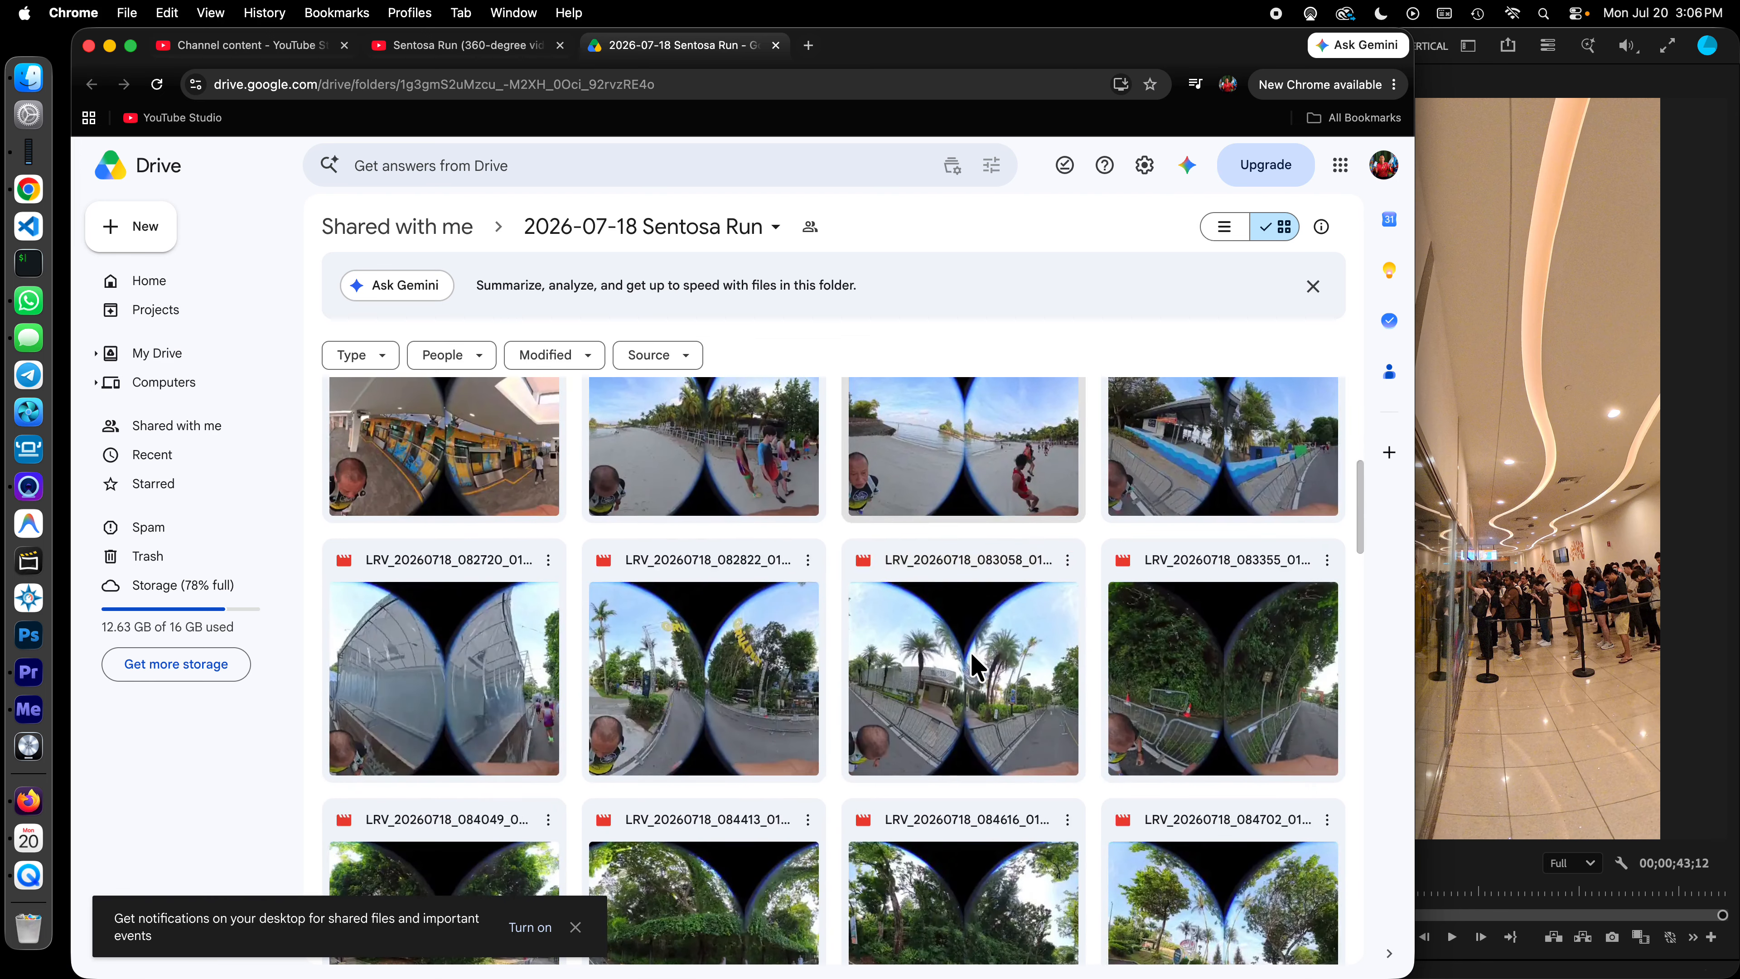
{"action": "scroll", "coordinate": [976, 668], "scroll_direction": "down", "scroll_amount": 10}
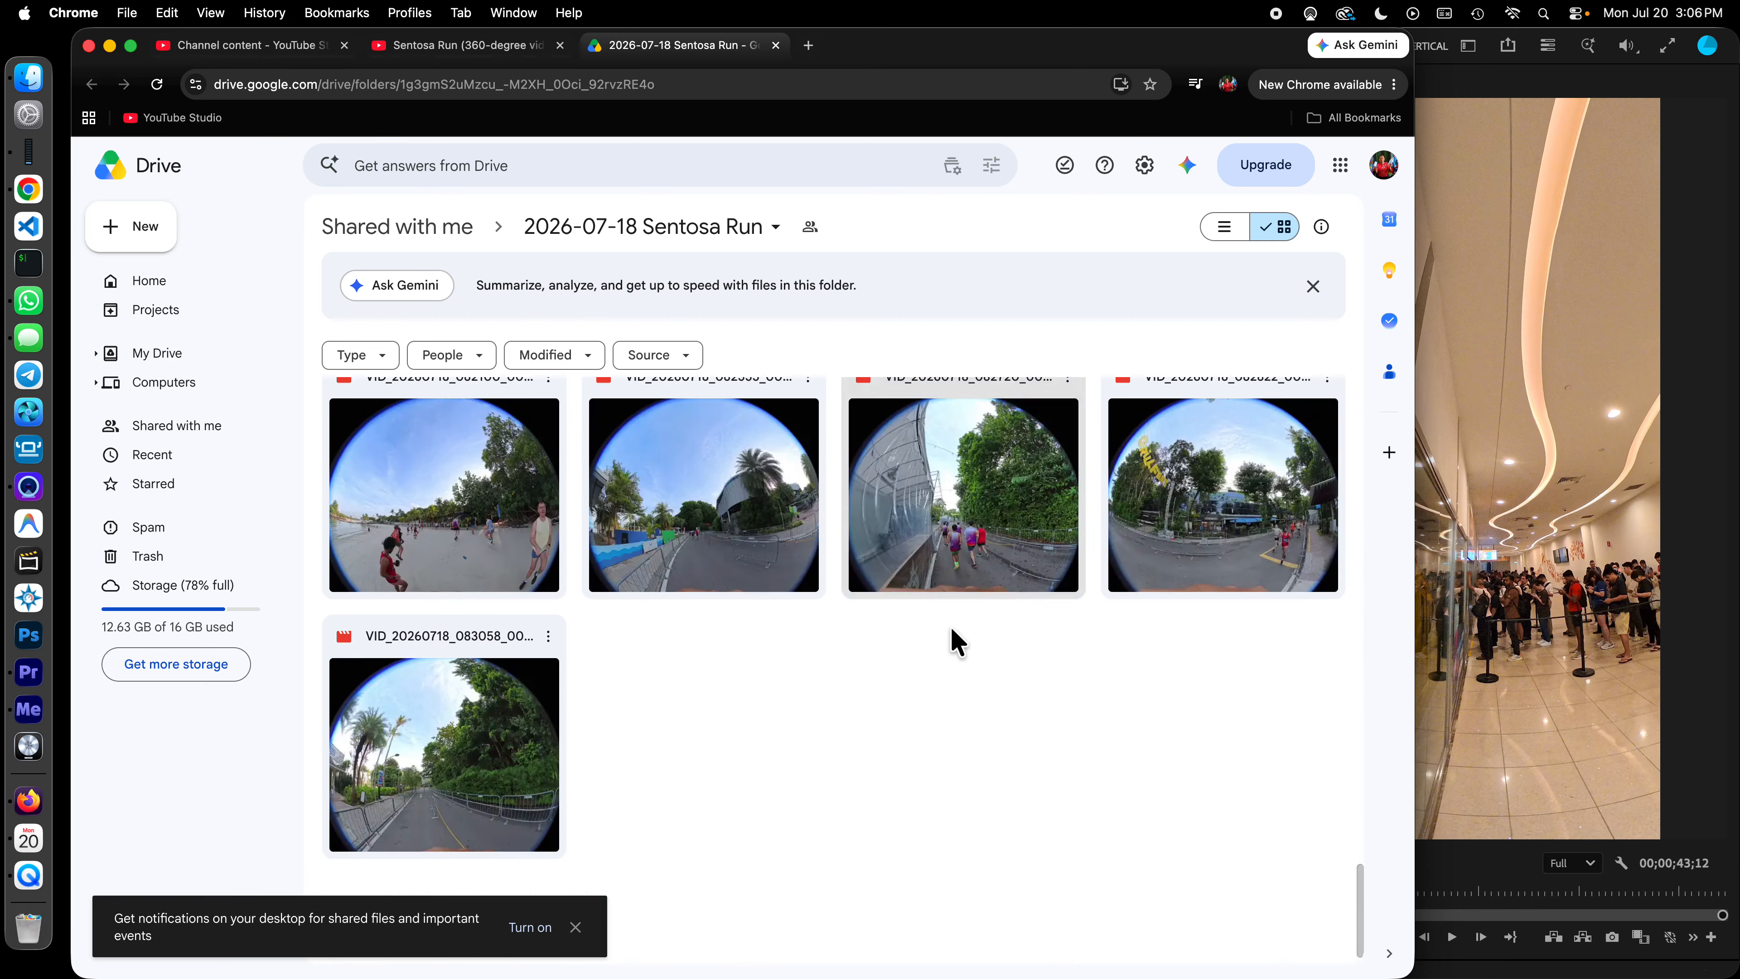
{"action": "scroll", "coordinate": [959, 652], "scroll_direction": "down", "scroll_amount": 15}
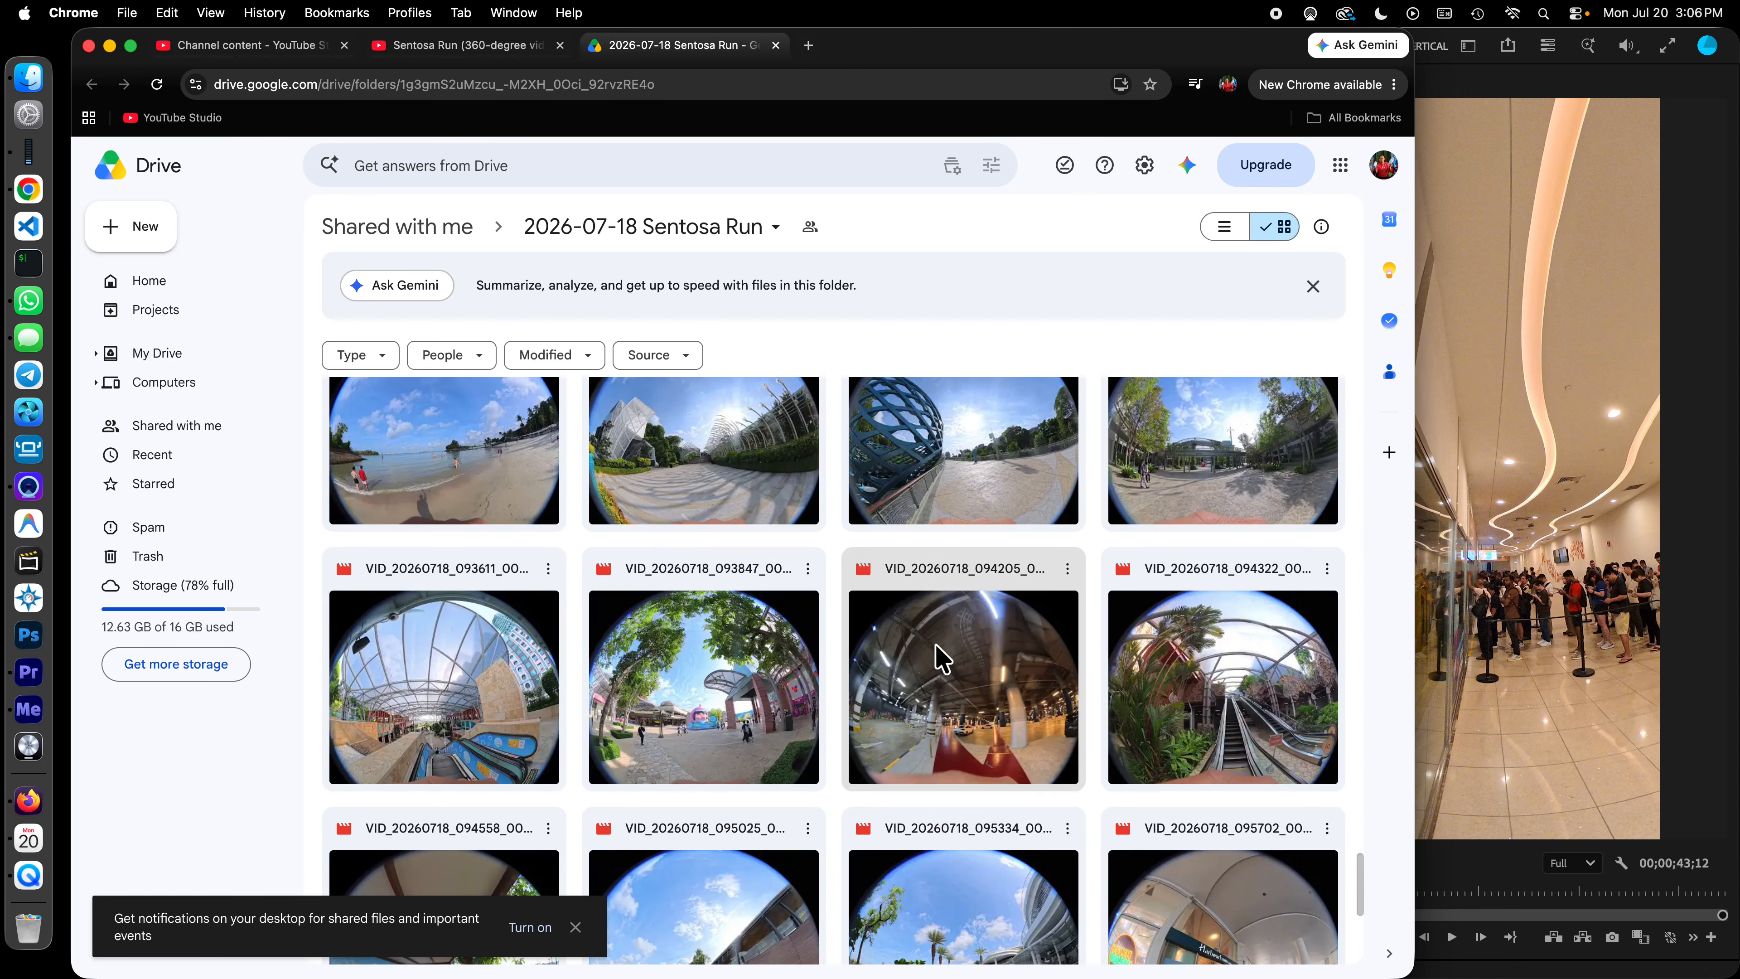
Step: Check the Premiere subfolder of the Drive share, selecting Reel1.otio and then Long.otio
{"action": "left_click", "coordinate": [1539, 521]}
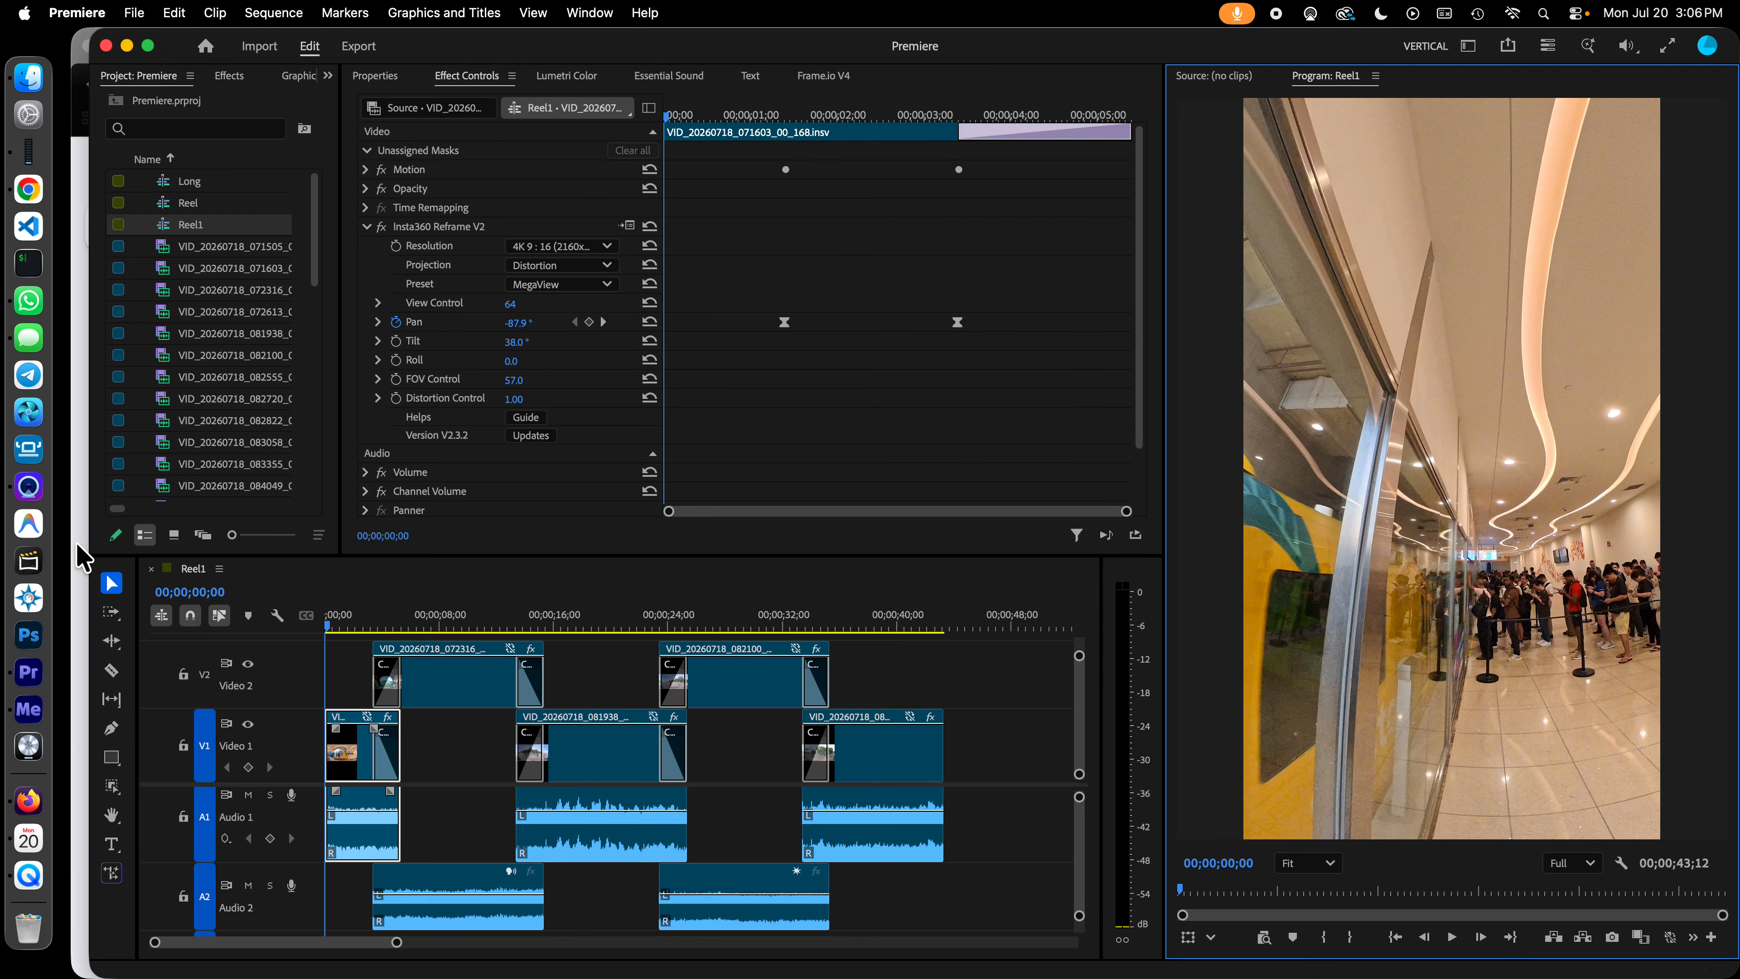
{"action": "left_click", "coordinate": [82, 558]}
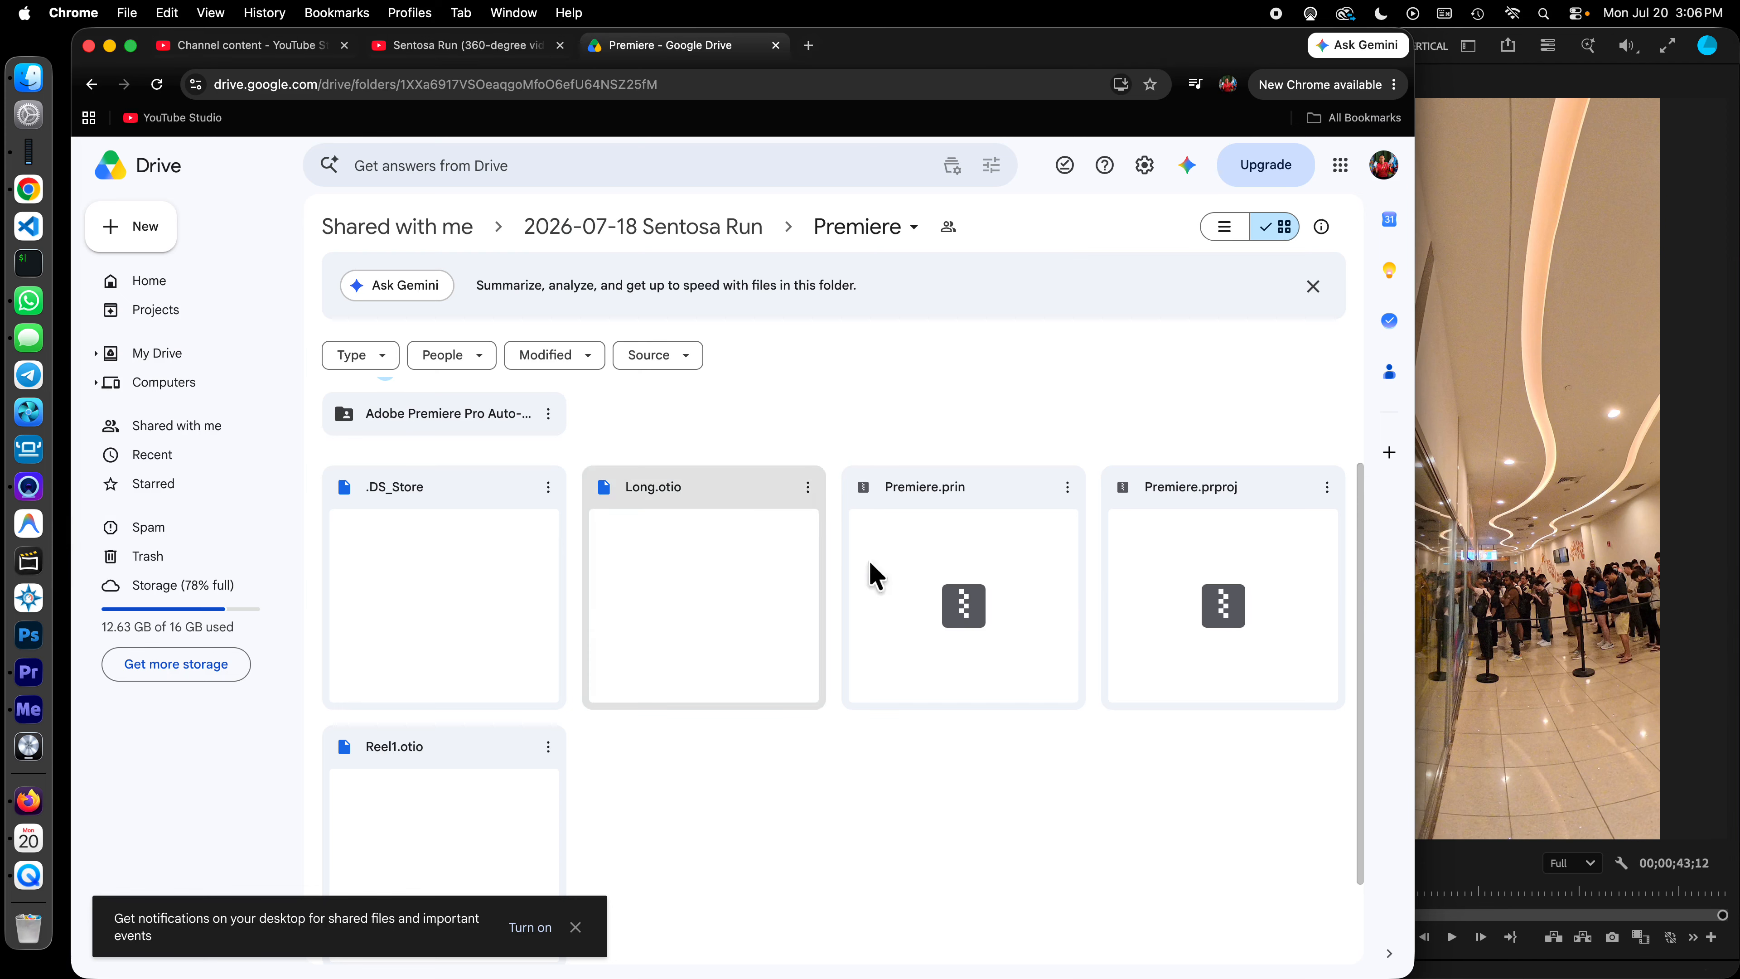
{"action": "scroll", "coordinate": [1042, 548], "scroll_direction": "down", "scroll_amount": 3}
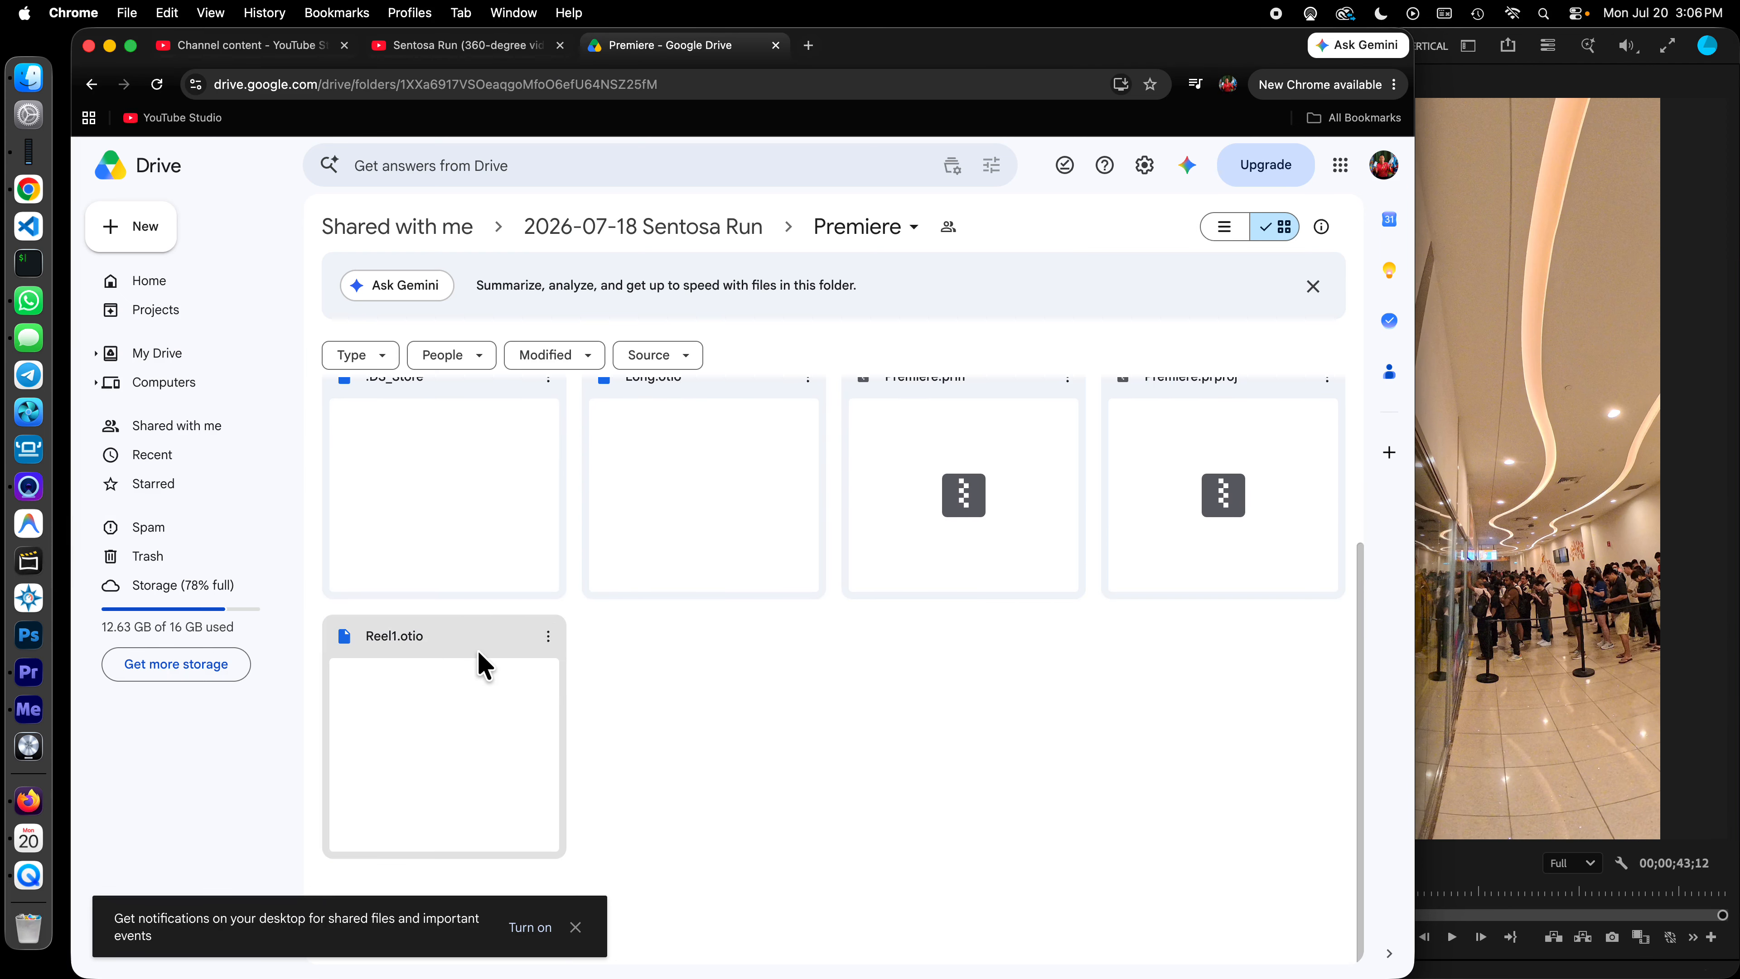
{"action": "left_click", "coordinate": [476, 654]}
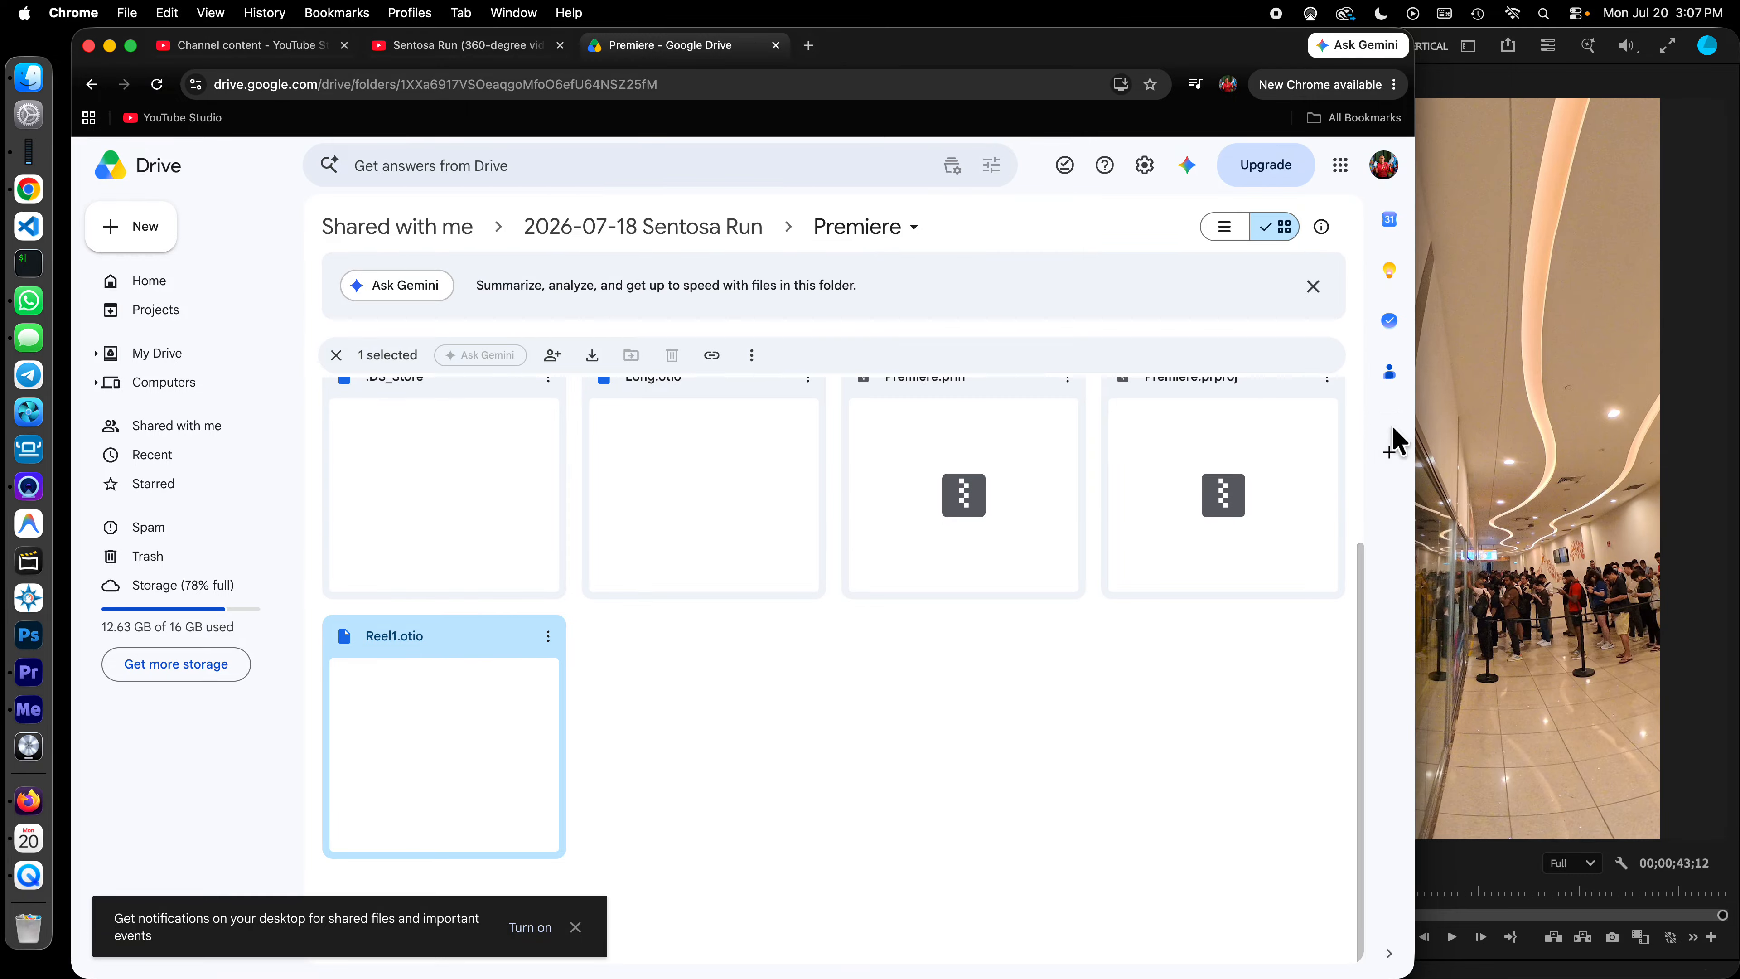
{"action": "scroll", "coordinate": [738, 590], "scroll_direction": "up", "scroll_amount": 5}
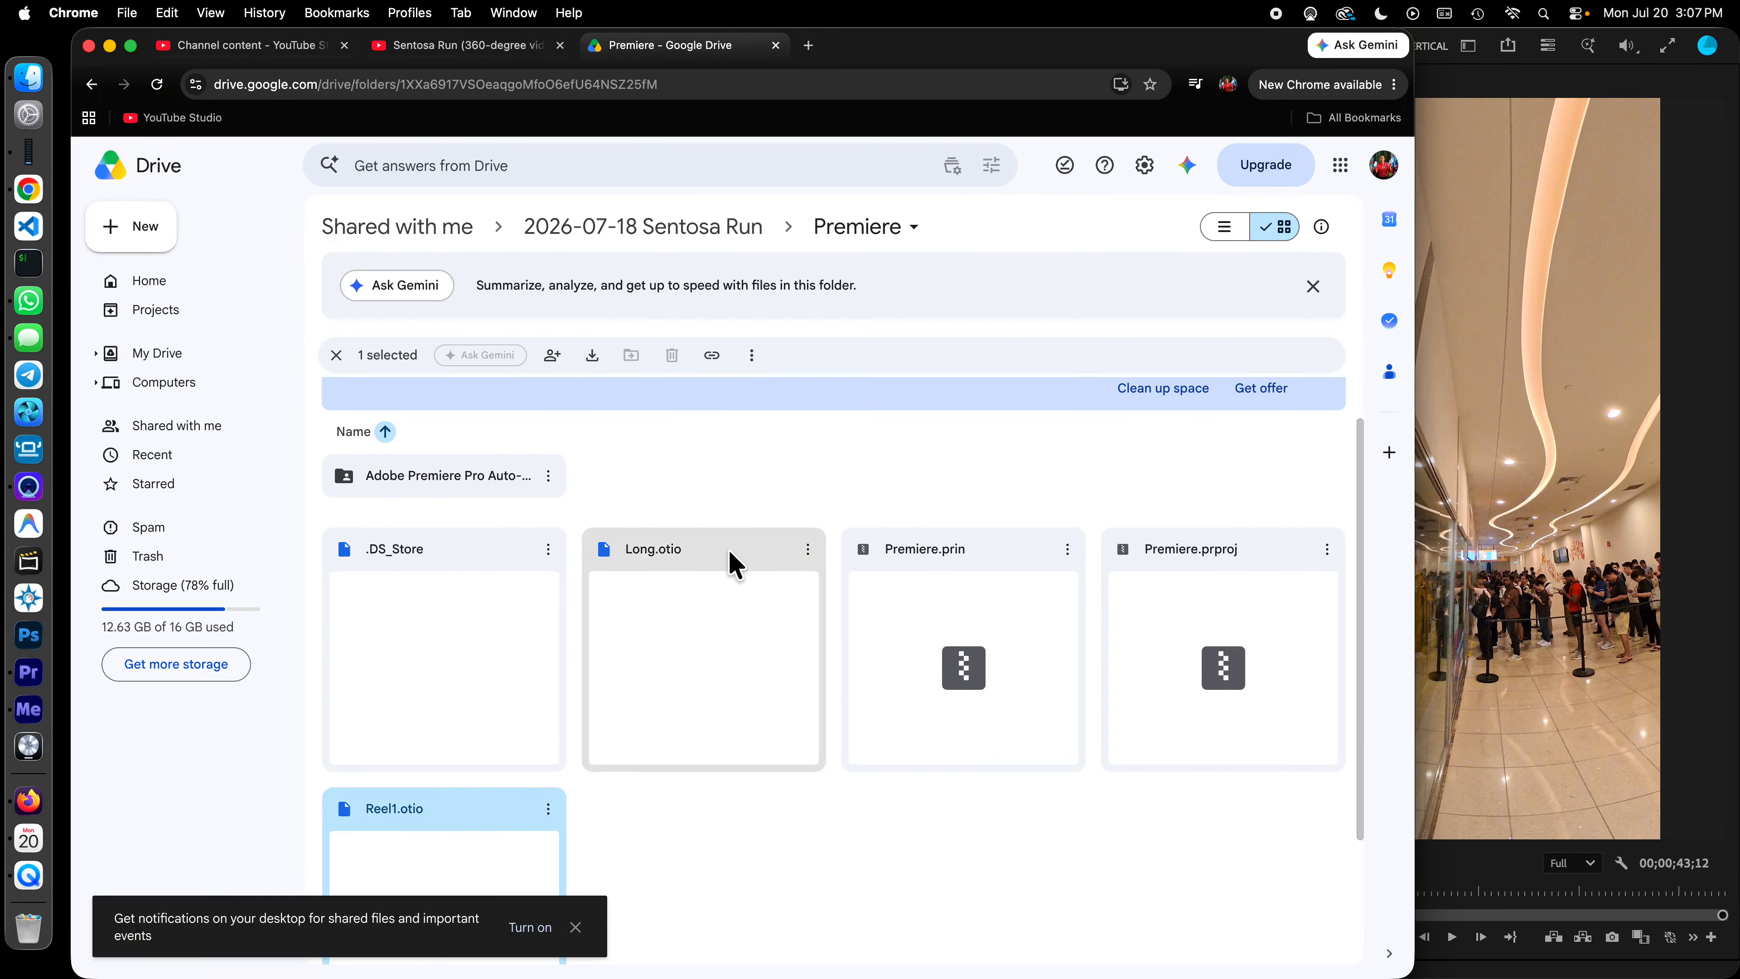
{"action": "left_click", "coordinate": [730, 556]}
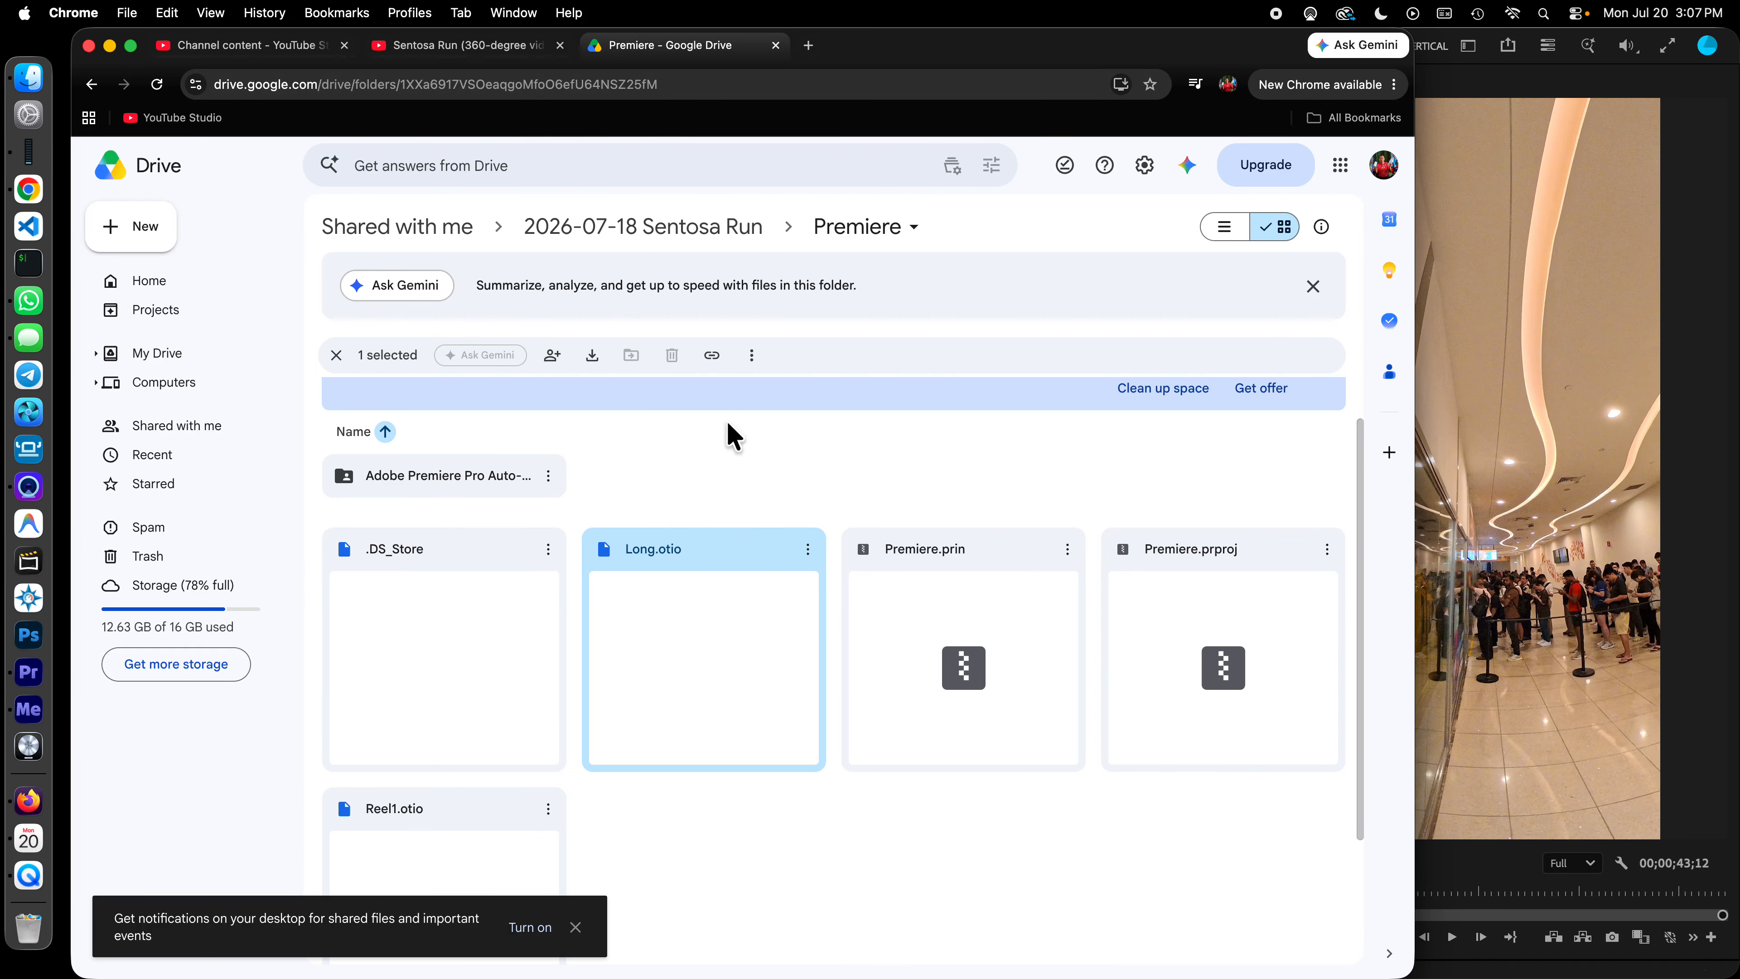
Step: Return to the Sentosa Run video page and open its FIT File link in a new tab
{"action": "left_click", "coordinate": [455, 59]}
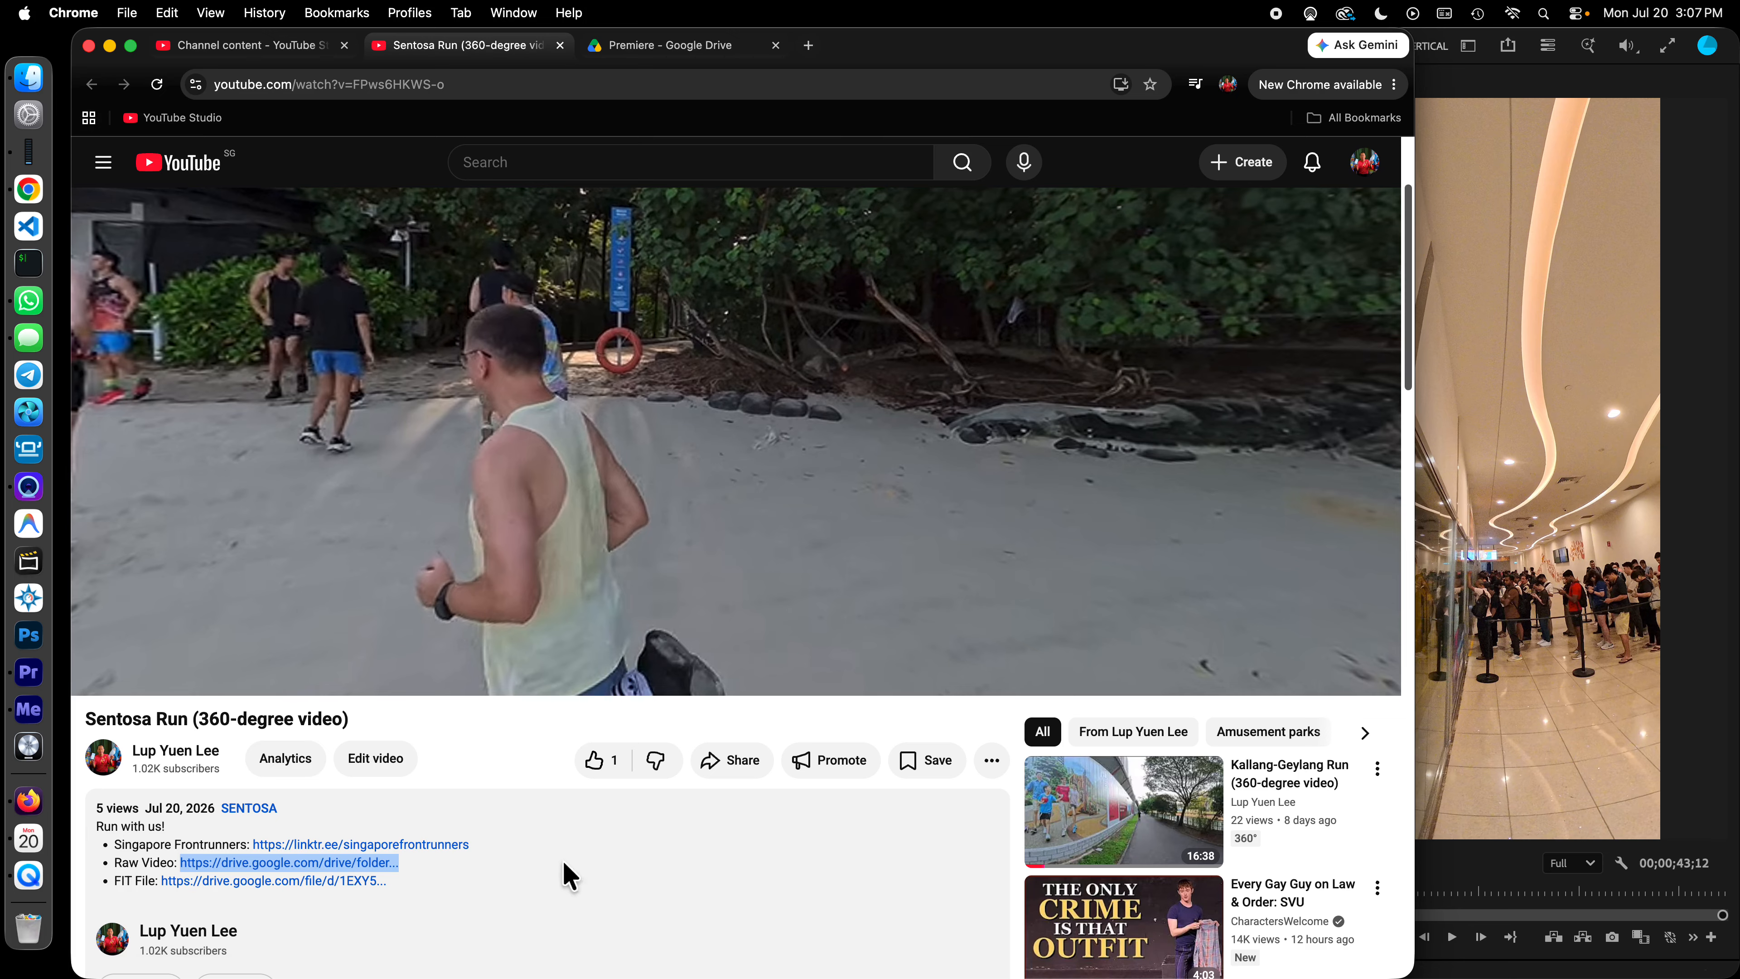
{"action": "right_click", "coordinate": [218, 891]}
{"action": "left_click", "coordinate": [483, 524]}
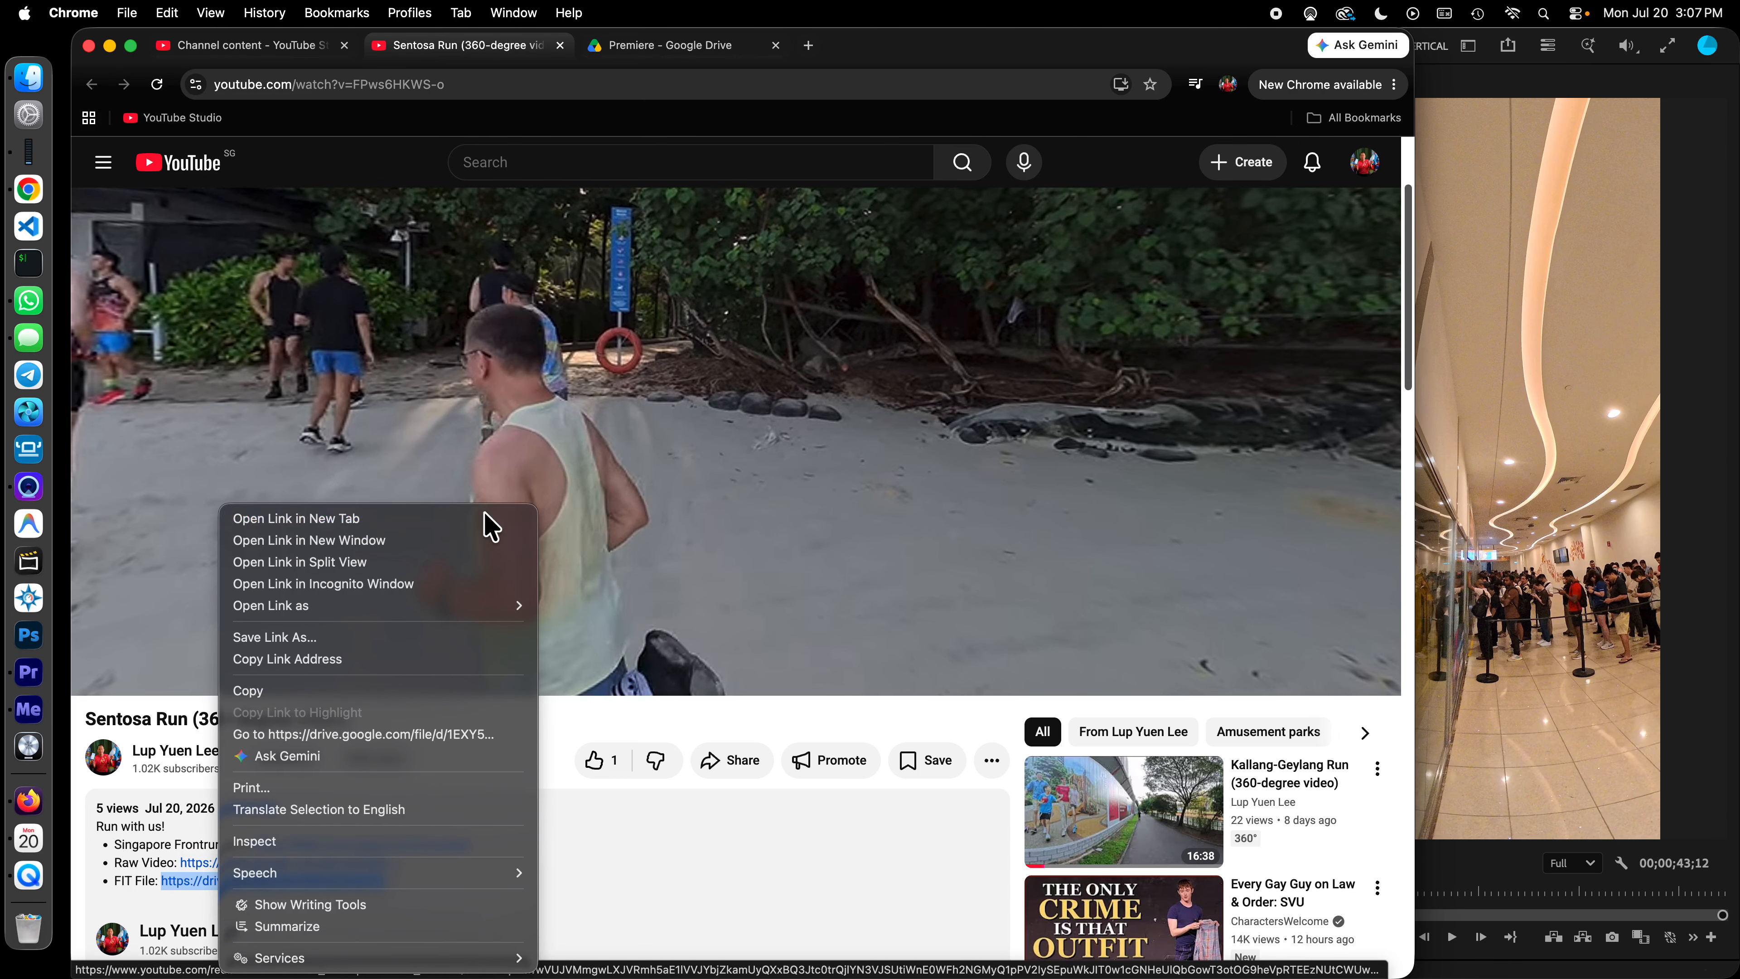
{"action": "left_click", "coordinate": [884, 51]}
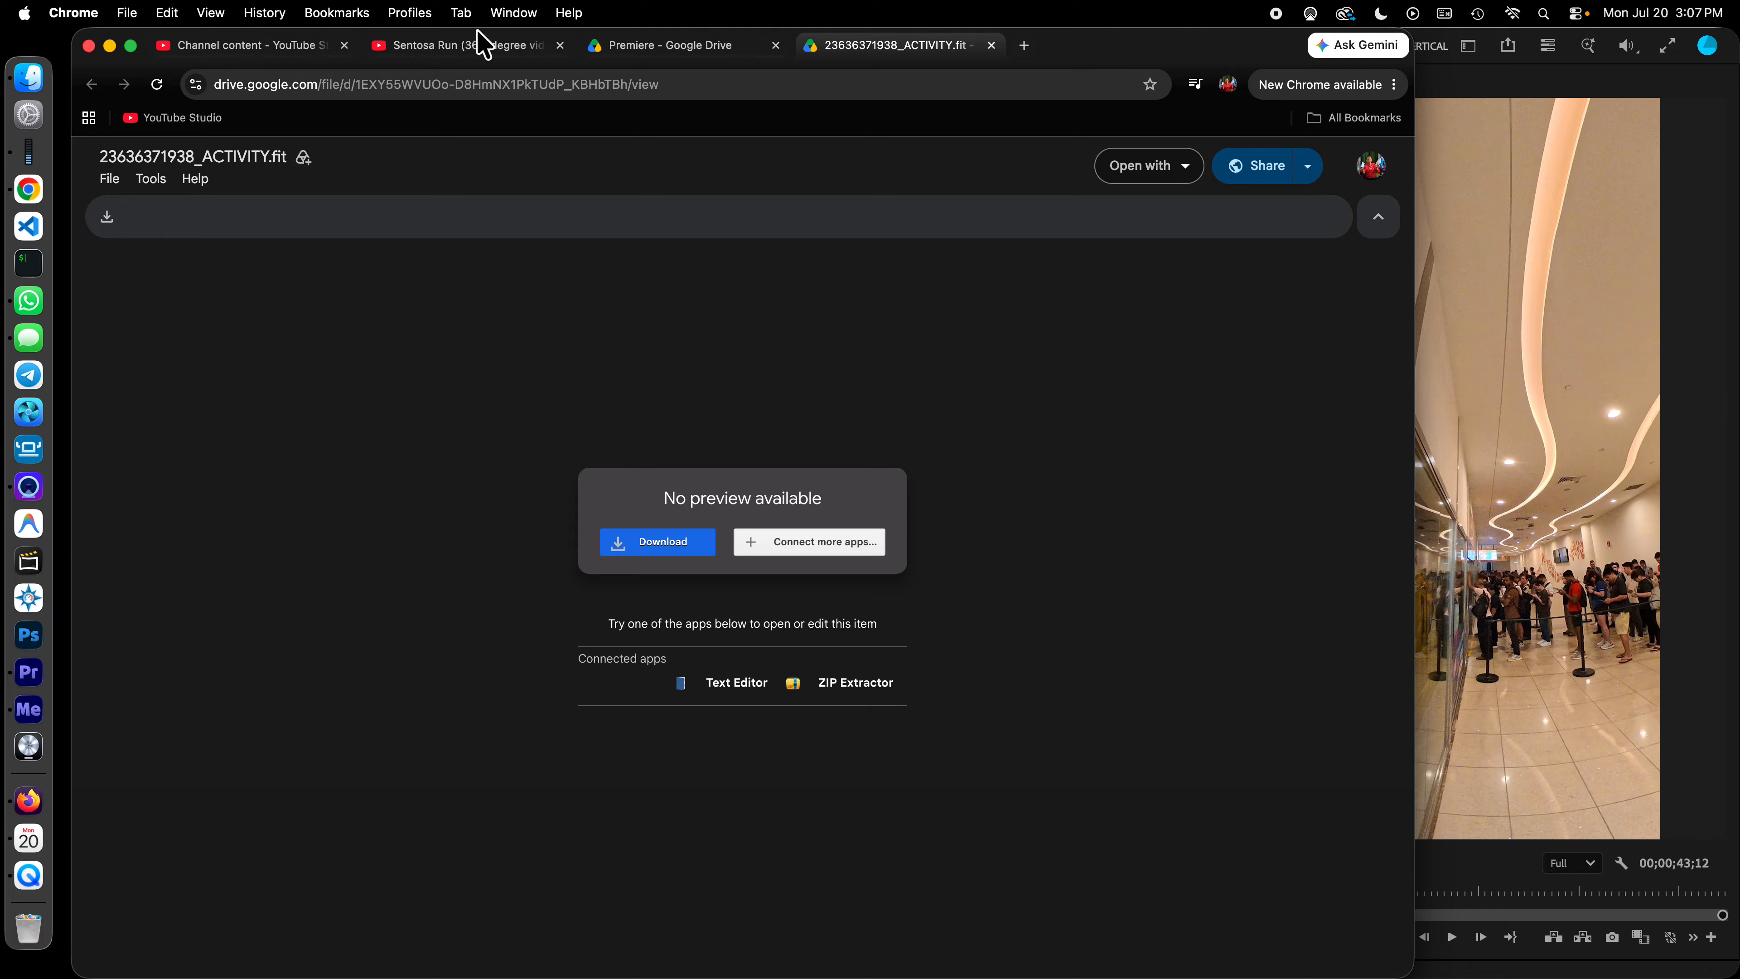
Step: Jump to 12:39 in the Sentosa Run video and turn the 360-degree view toward the path
{"action": "left_click", "coordinate": [480, 45]}
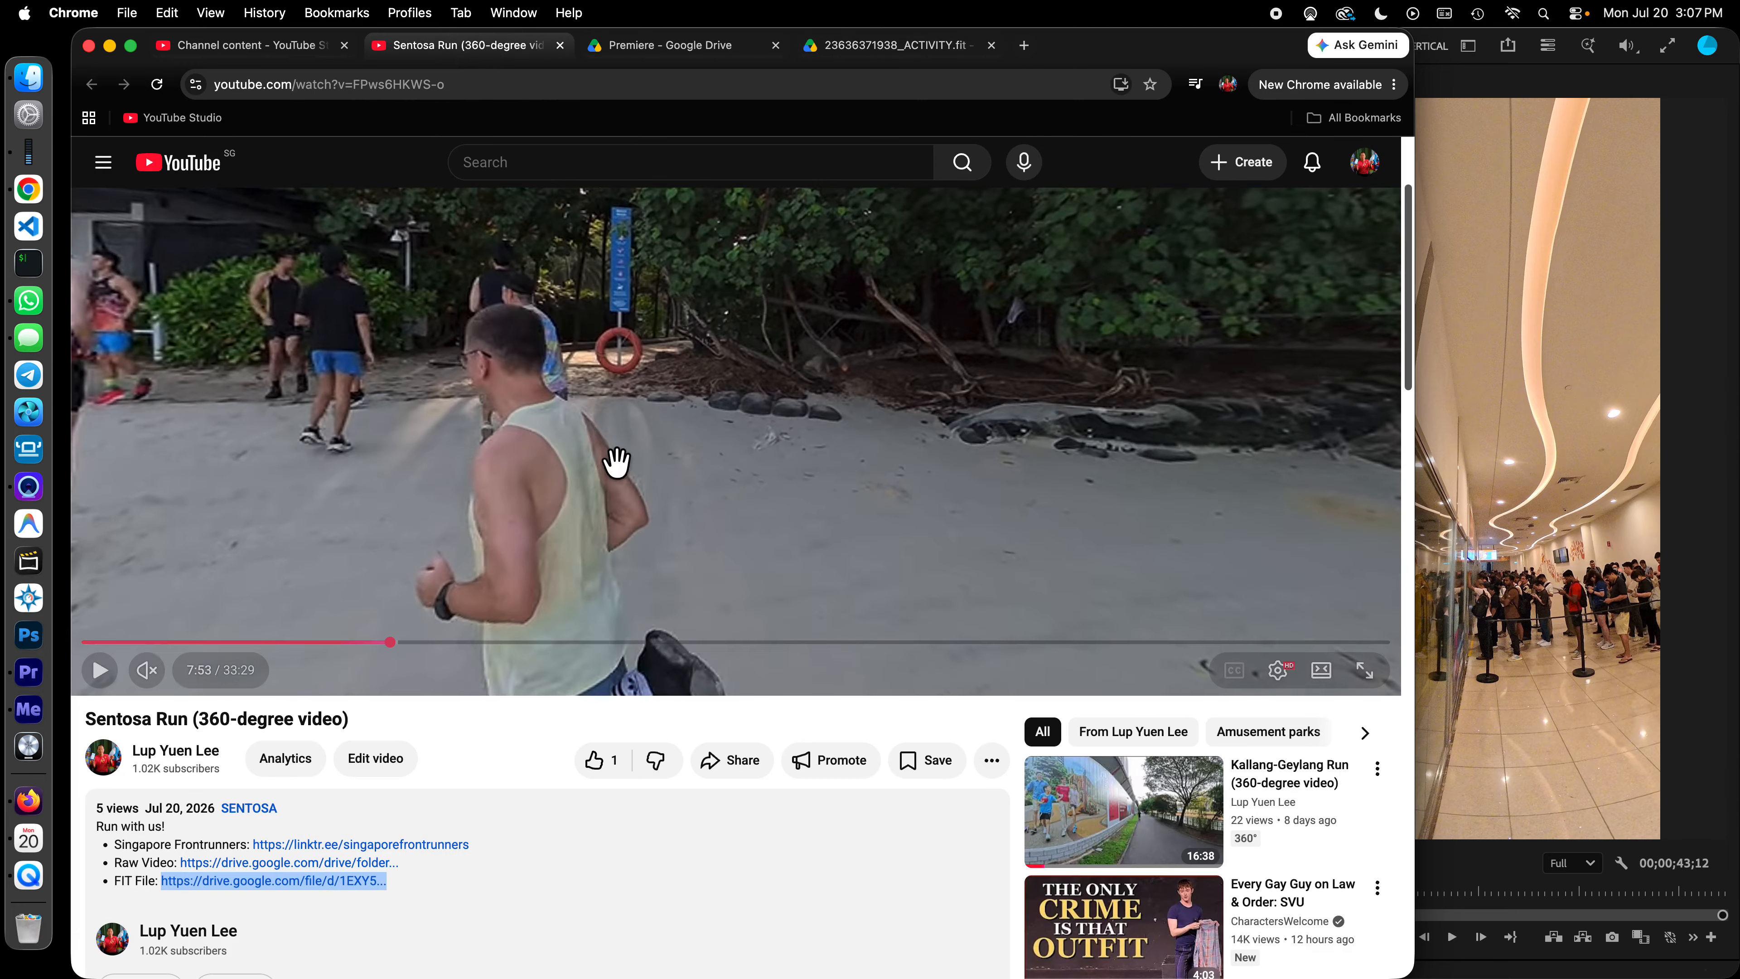
{"action": "left_click", "coordinate": [577, 642]}
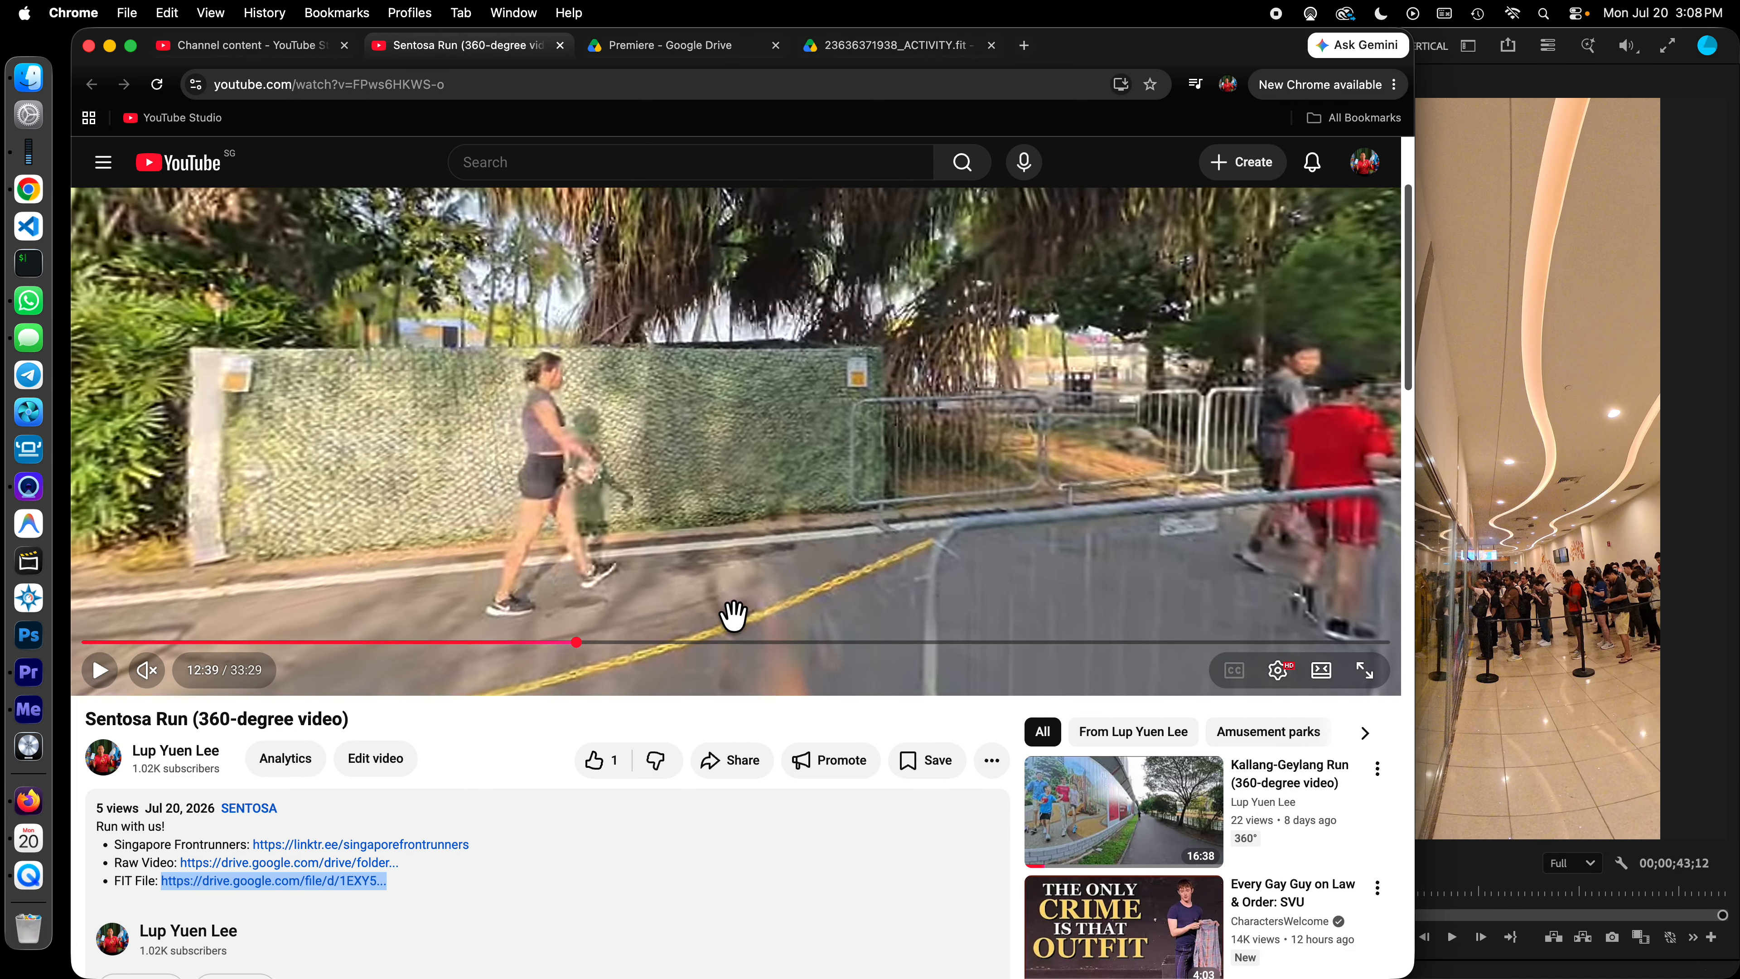
{"action": "left_click", "coordinate": [668, 494]}
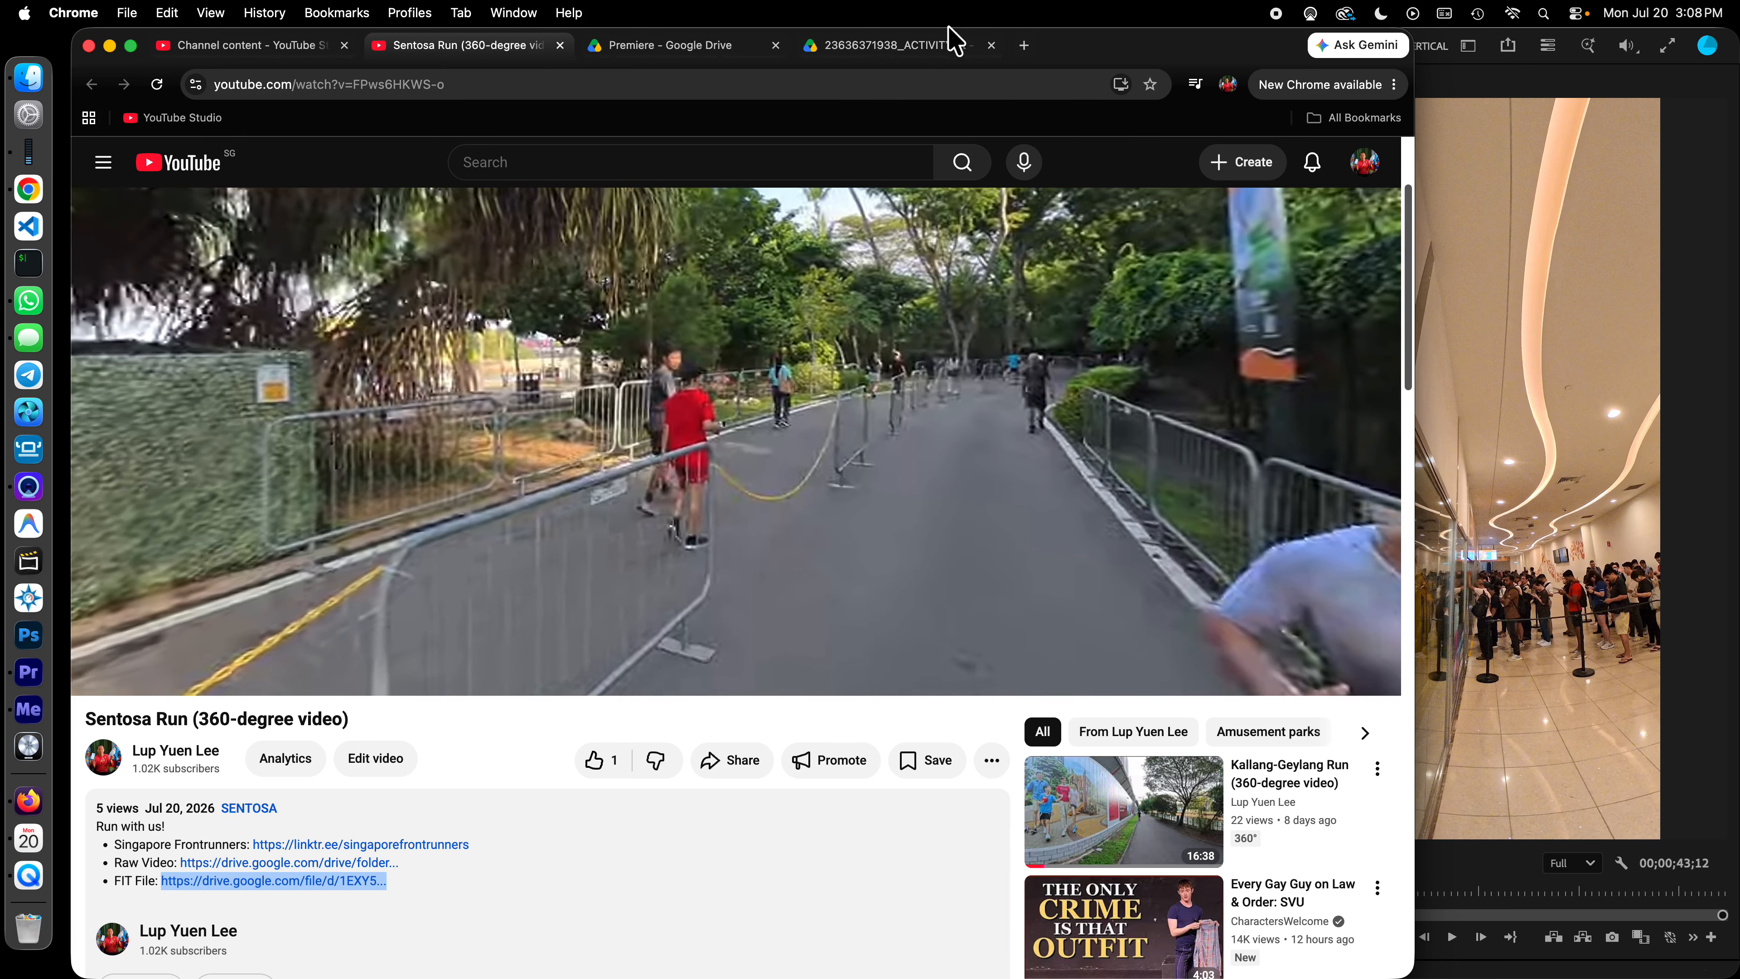
Step: Review the FIT activity file and the clips in the 2026-07-18 Sentosa Run folder, ending on the FIT file
{"action": "left_click", "coordinate": [883, 47]}
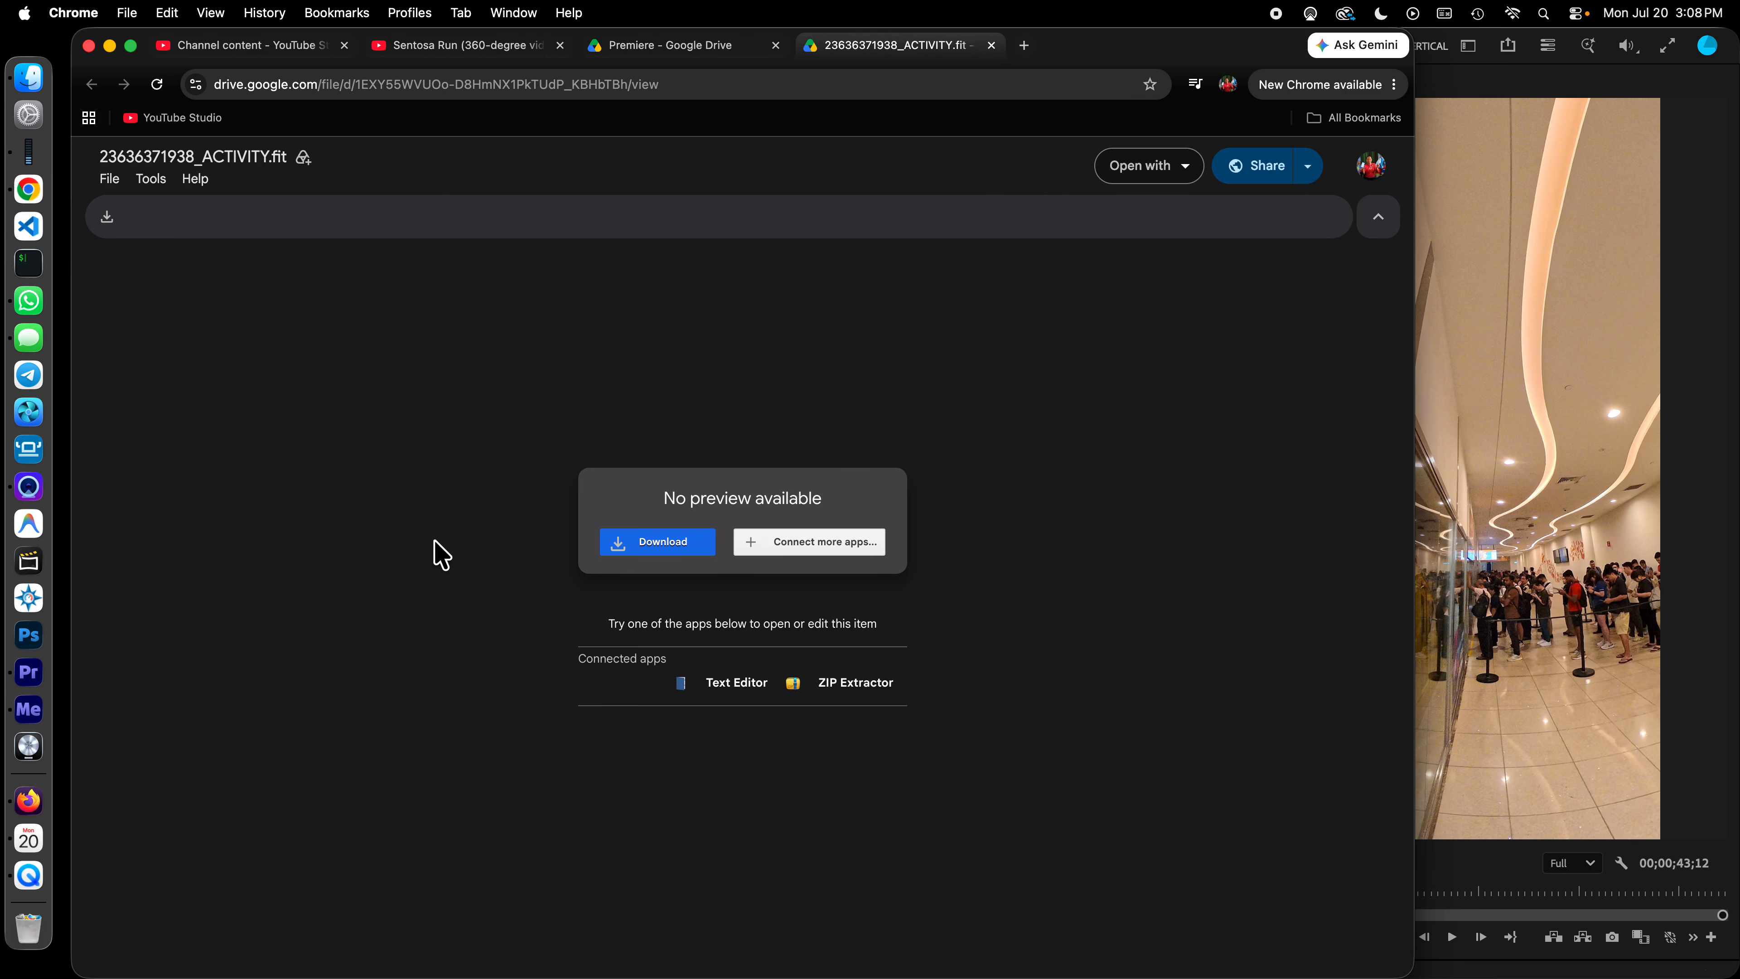
{"action": "left_click", "coordinate": [668, 47]}
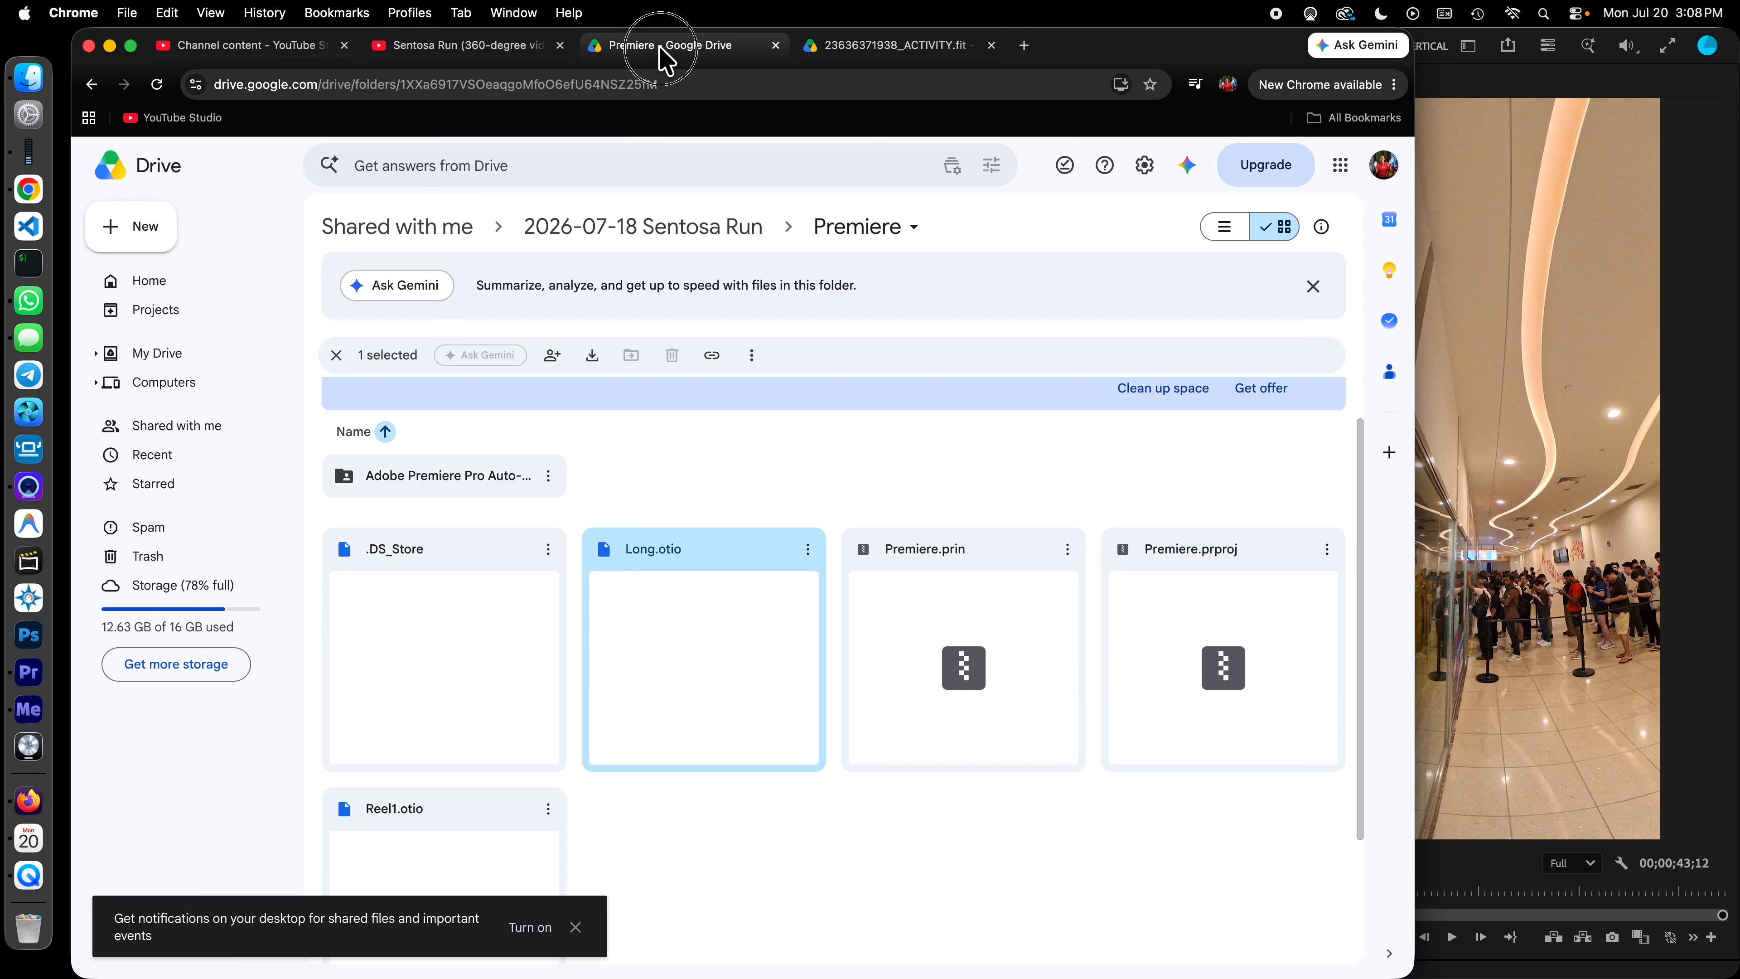
{"action": "left_click", "coordinate": [675, 230]}
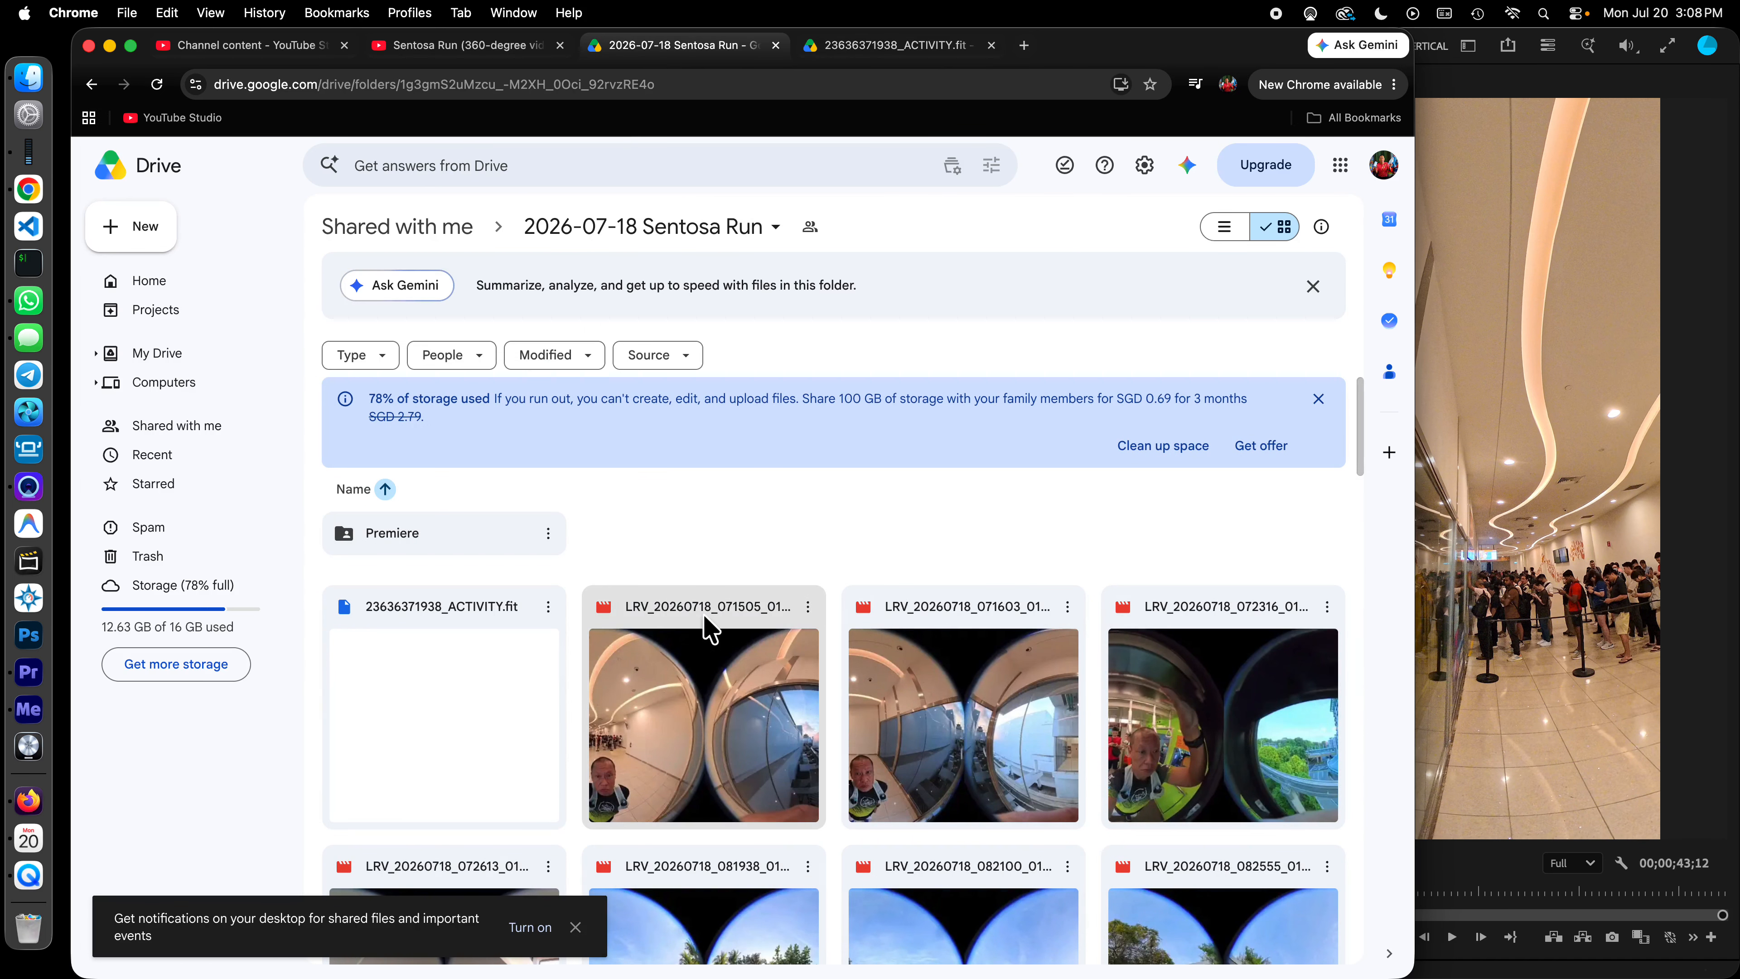
{"action": "scroll", "coordinate": [738, 623], "scroll_direction": "down", "scroll_amount": 10}
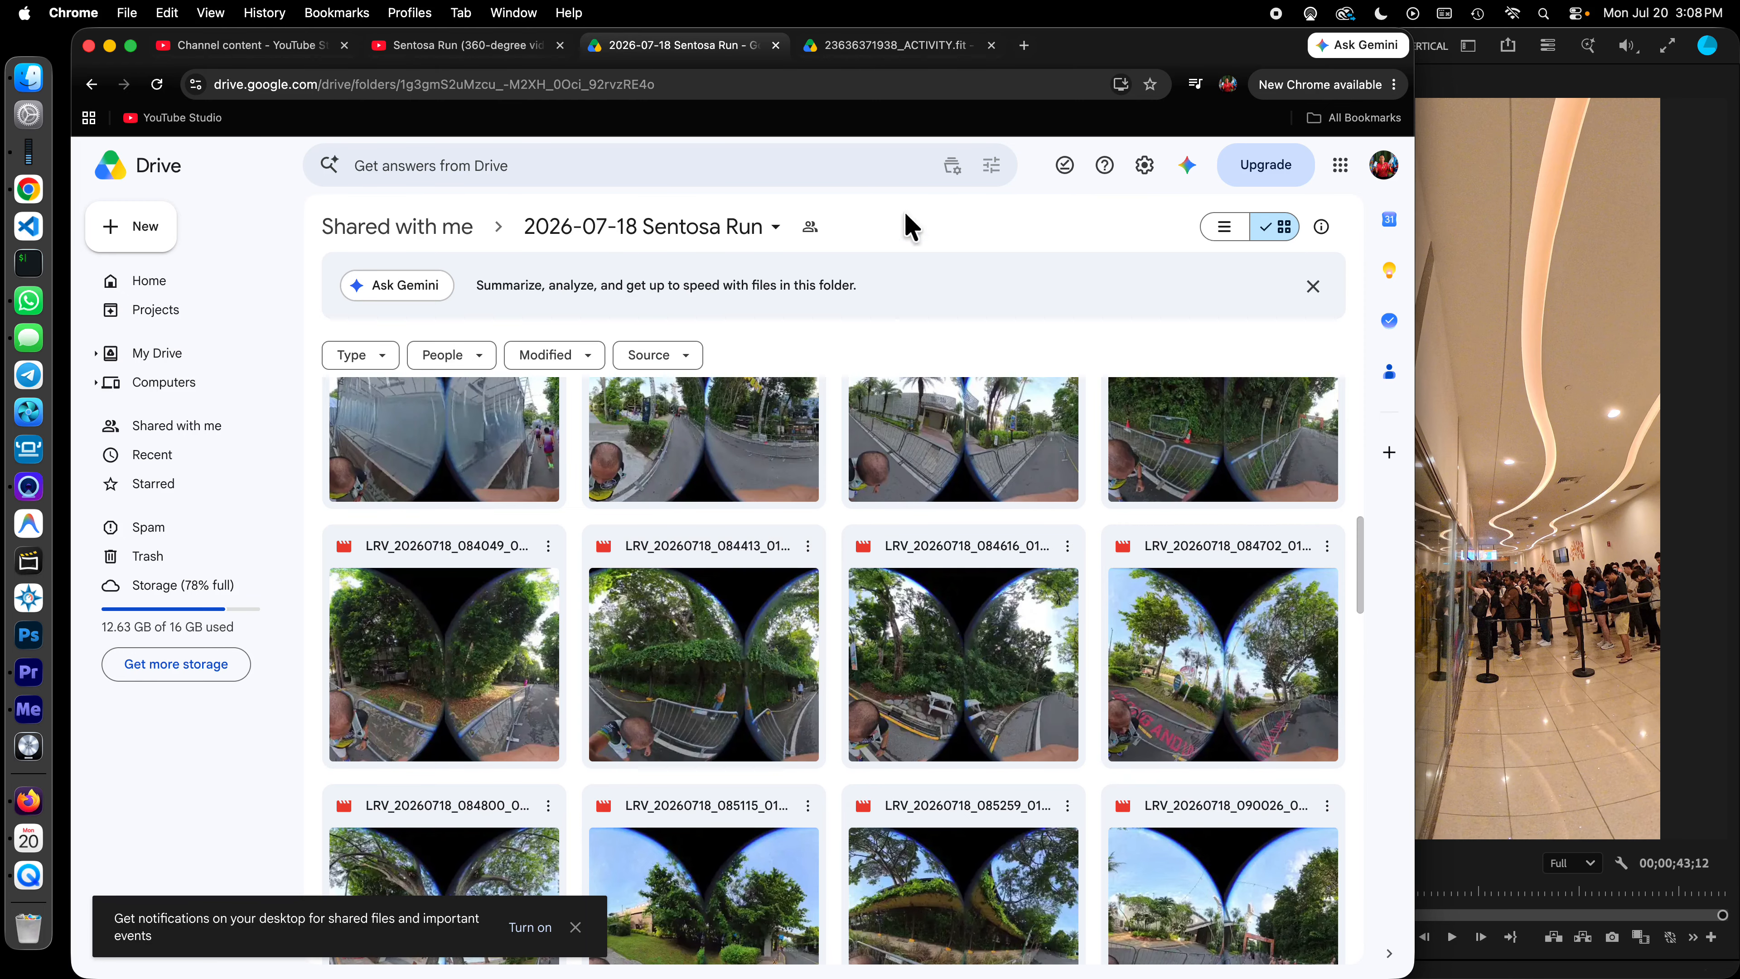
{"action": "left_click", "coordinate": [864, 48]}
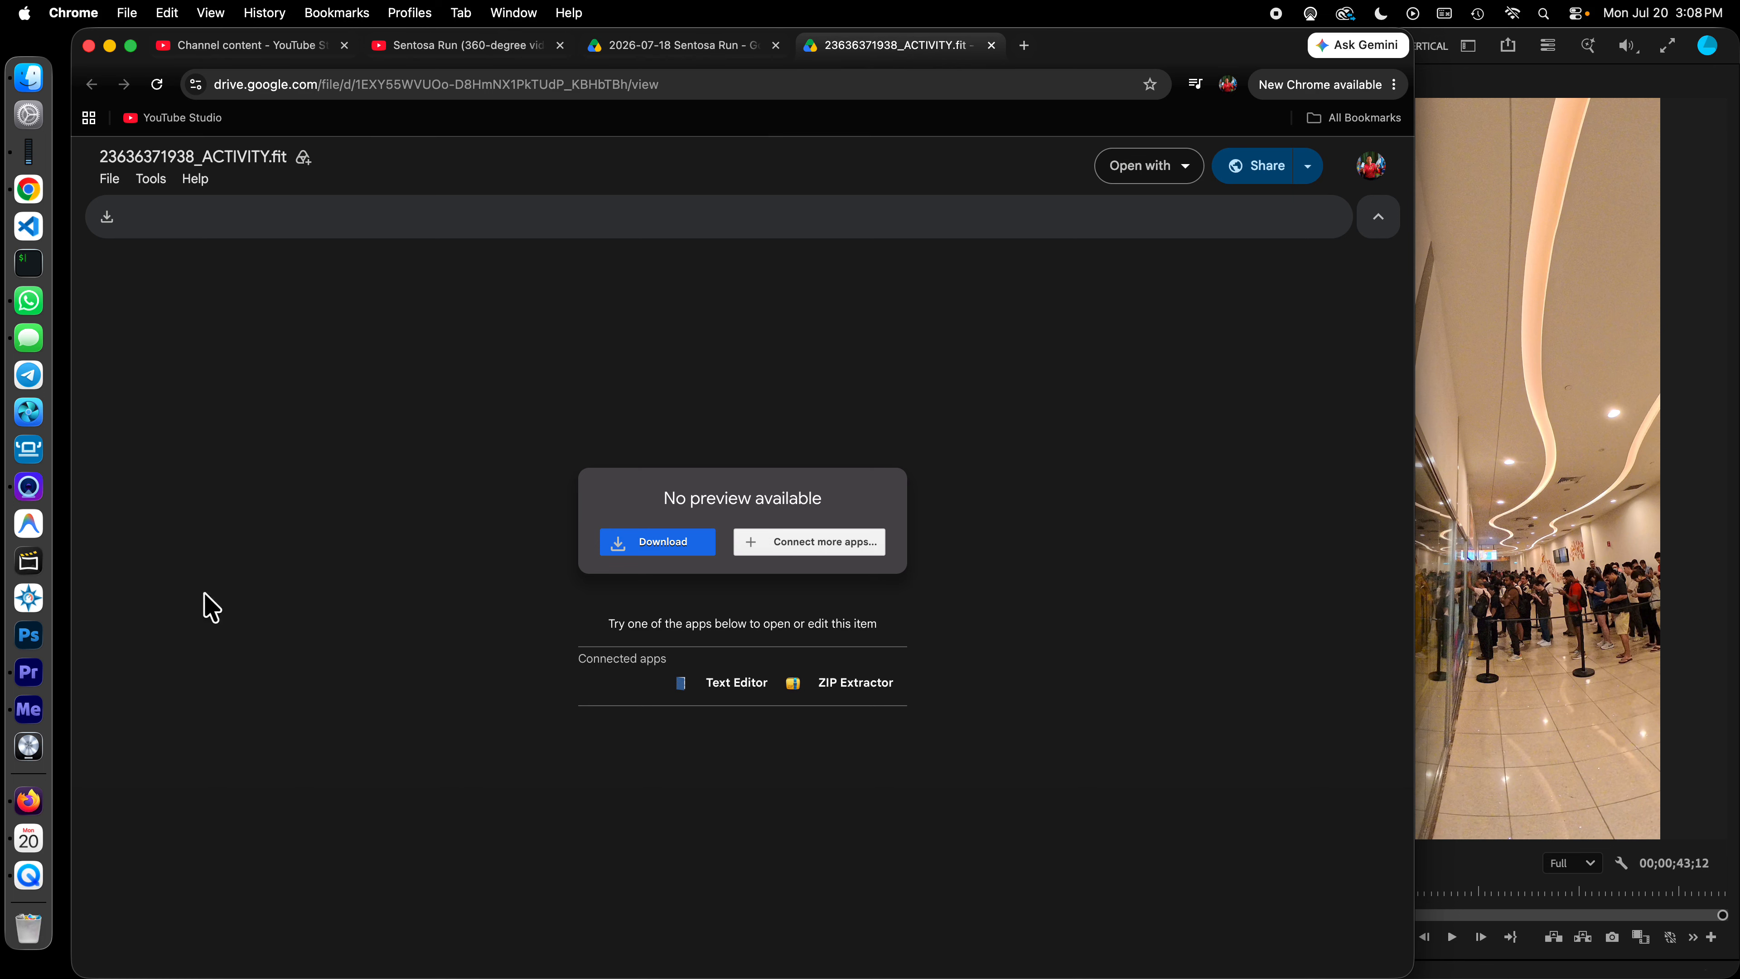
Step: Switch to Premiere, preview the start of the Reel1 sequence, and place the playhead at 00;00;02;18
{"action": "left_click", "coordinate": [28, 672]}
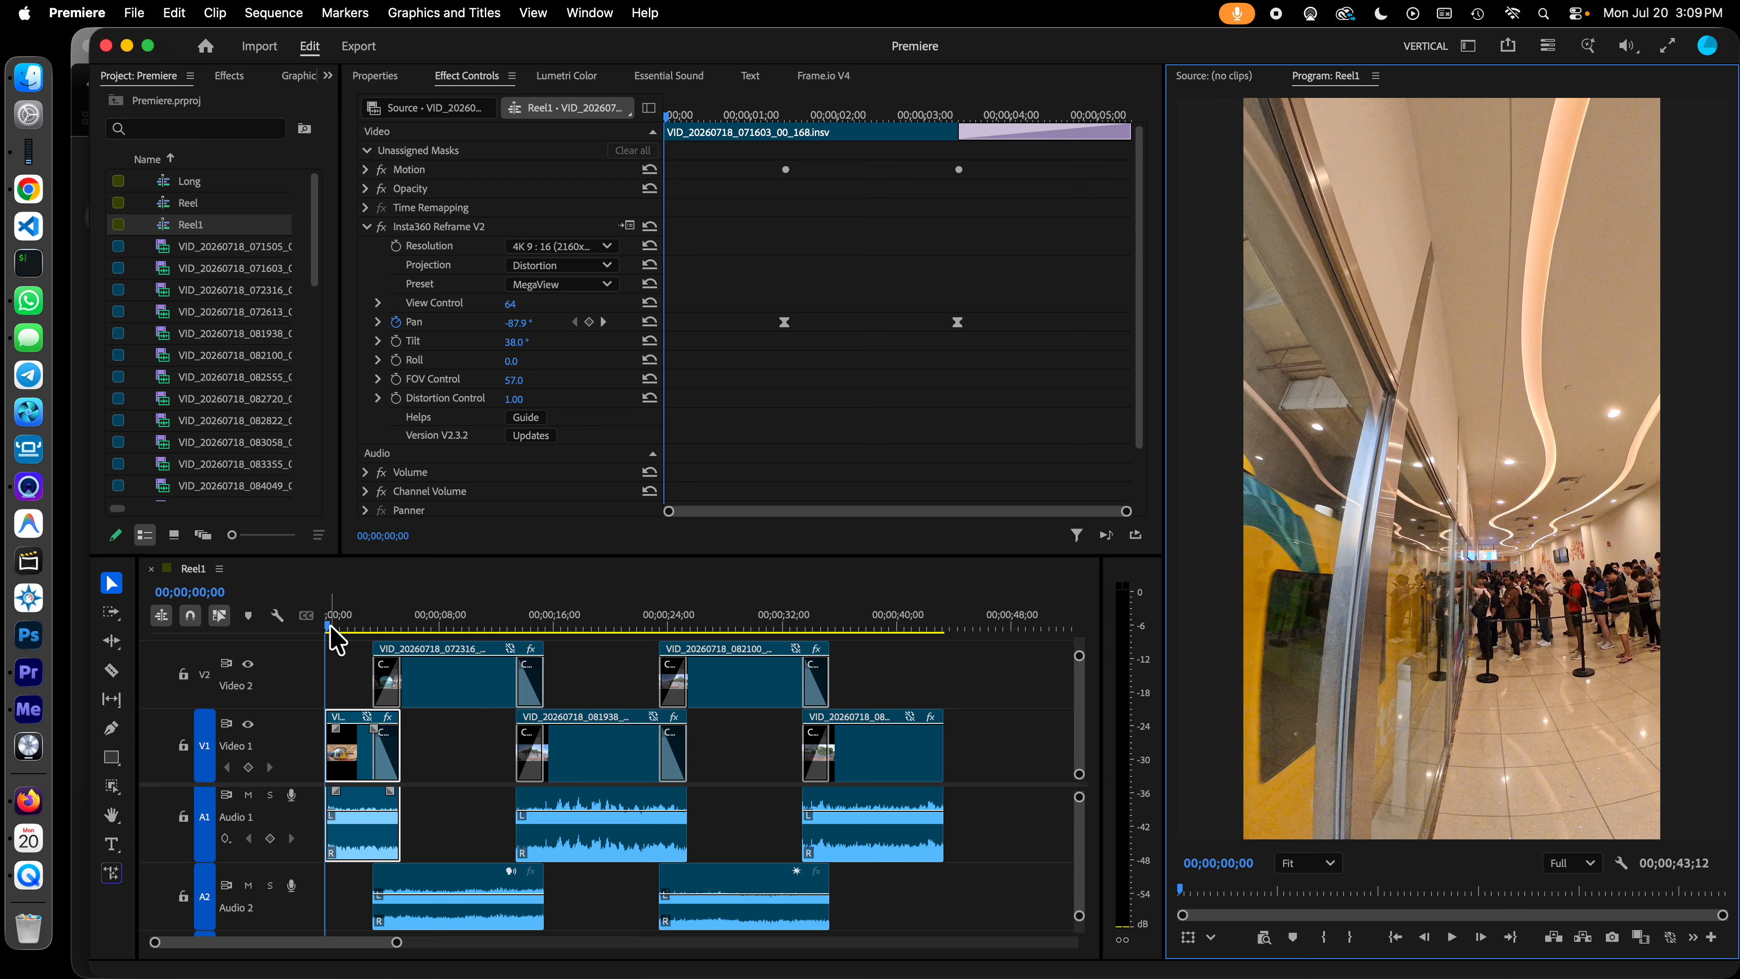
{"action": "left_click", "coordinate": [336, 641]}
{"action": "key", "text": "space"}
{"action": "left_click_drag", "start_coordinate": [337, 629], "coordinate": [355, 631]}
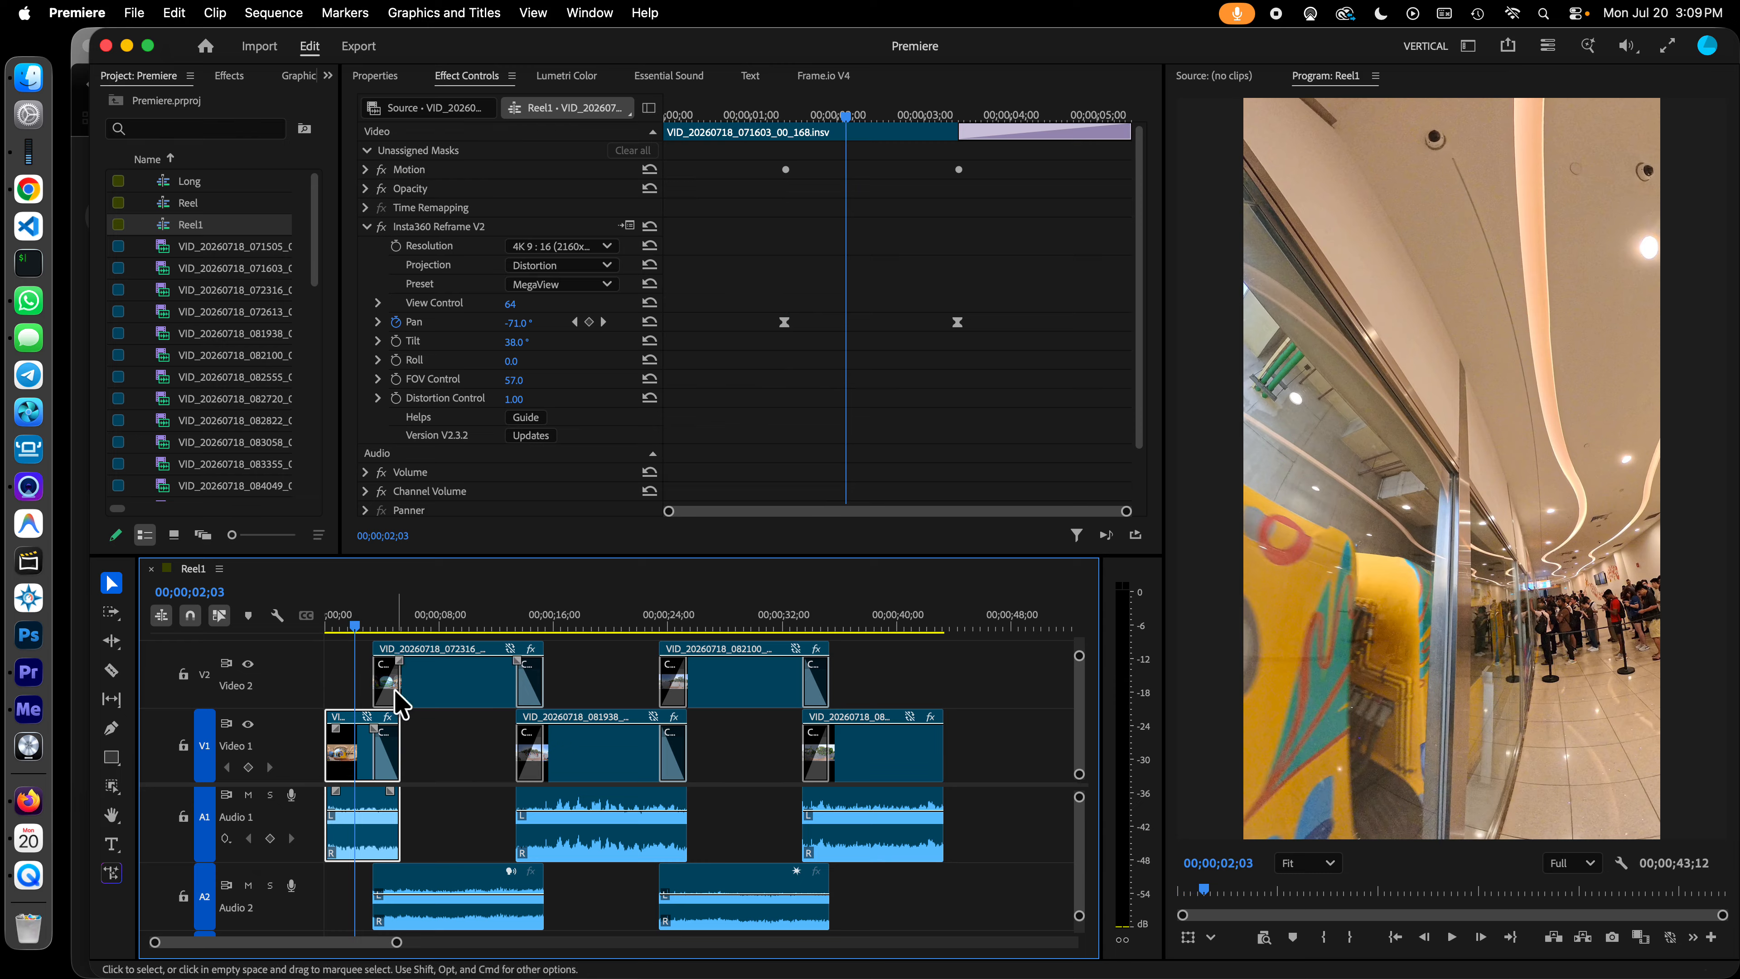
{"action": "left_click", "coordinate": [362, 629]}
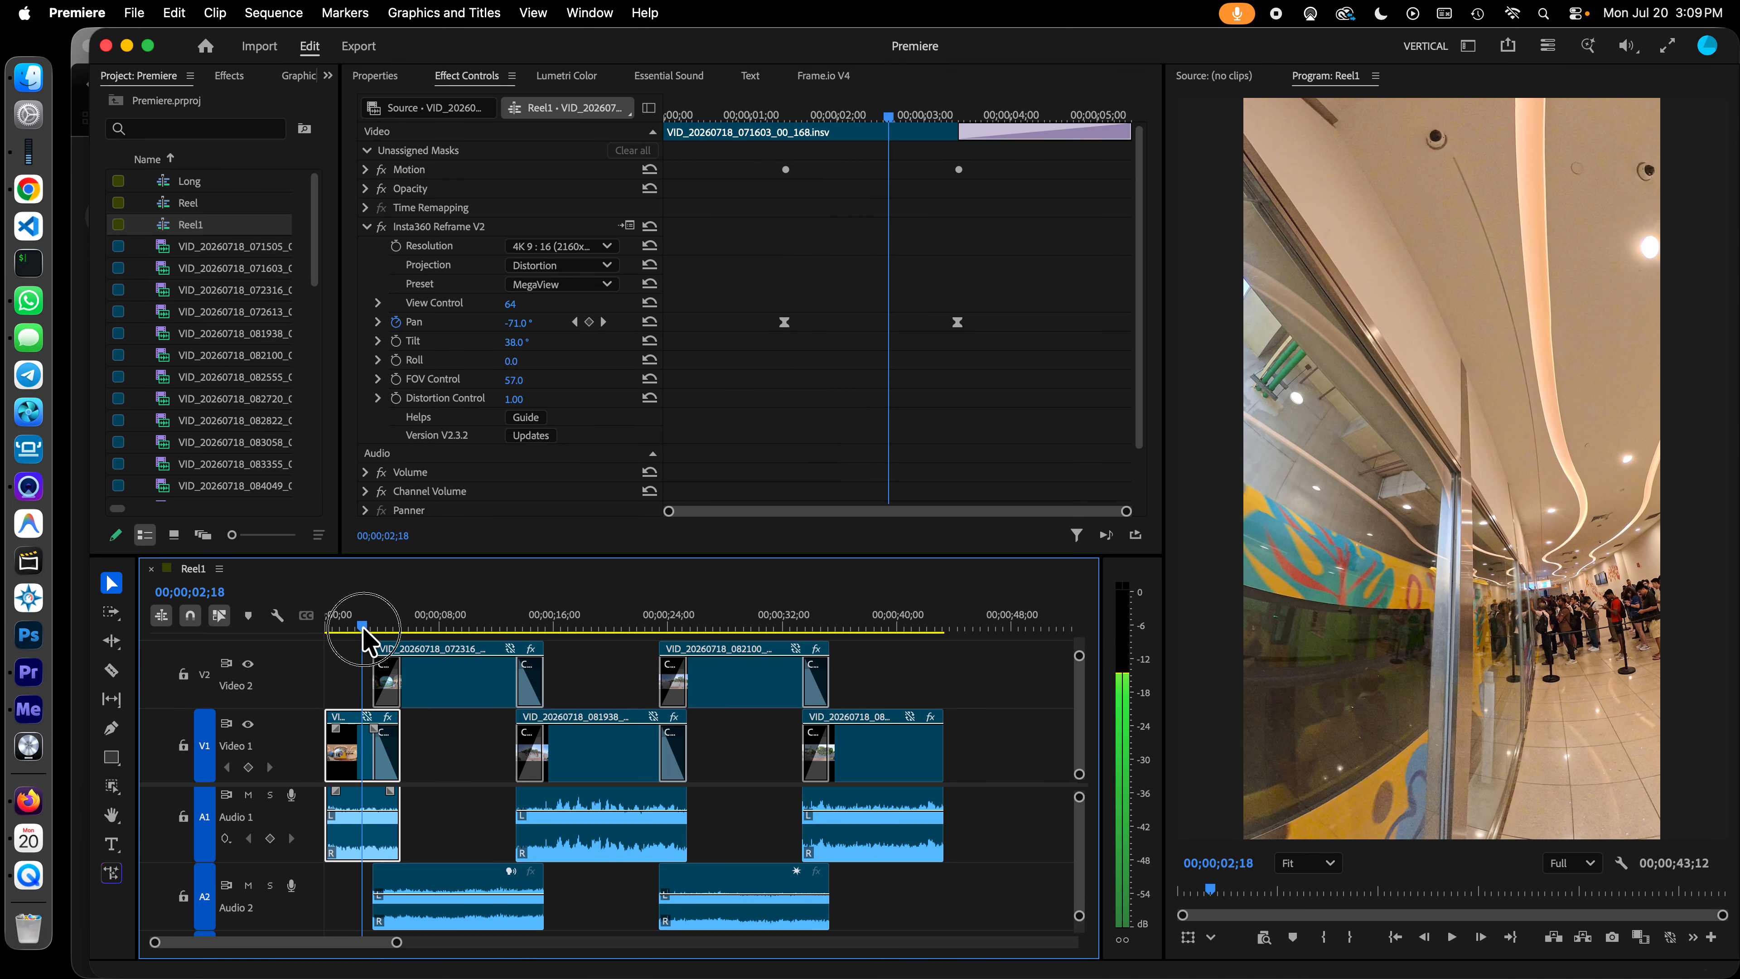
Step: Scrub the Reel1 sequence through 00;00;04;07 to 00;00;08;07, and switch to Camo Studio to examine the match-cut timing sketch
{"action": "left_click_drag", "start_coordinate": [363, 629], "coordinate": [385, 629]}
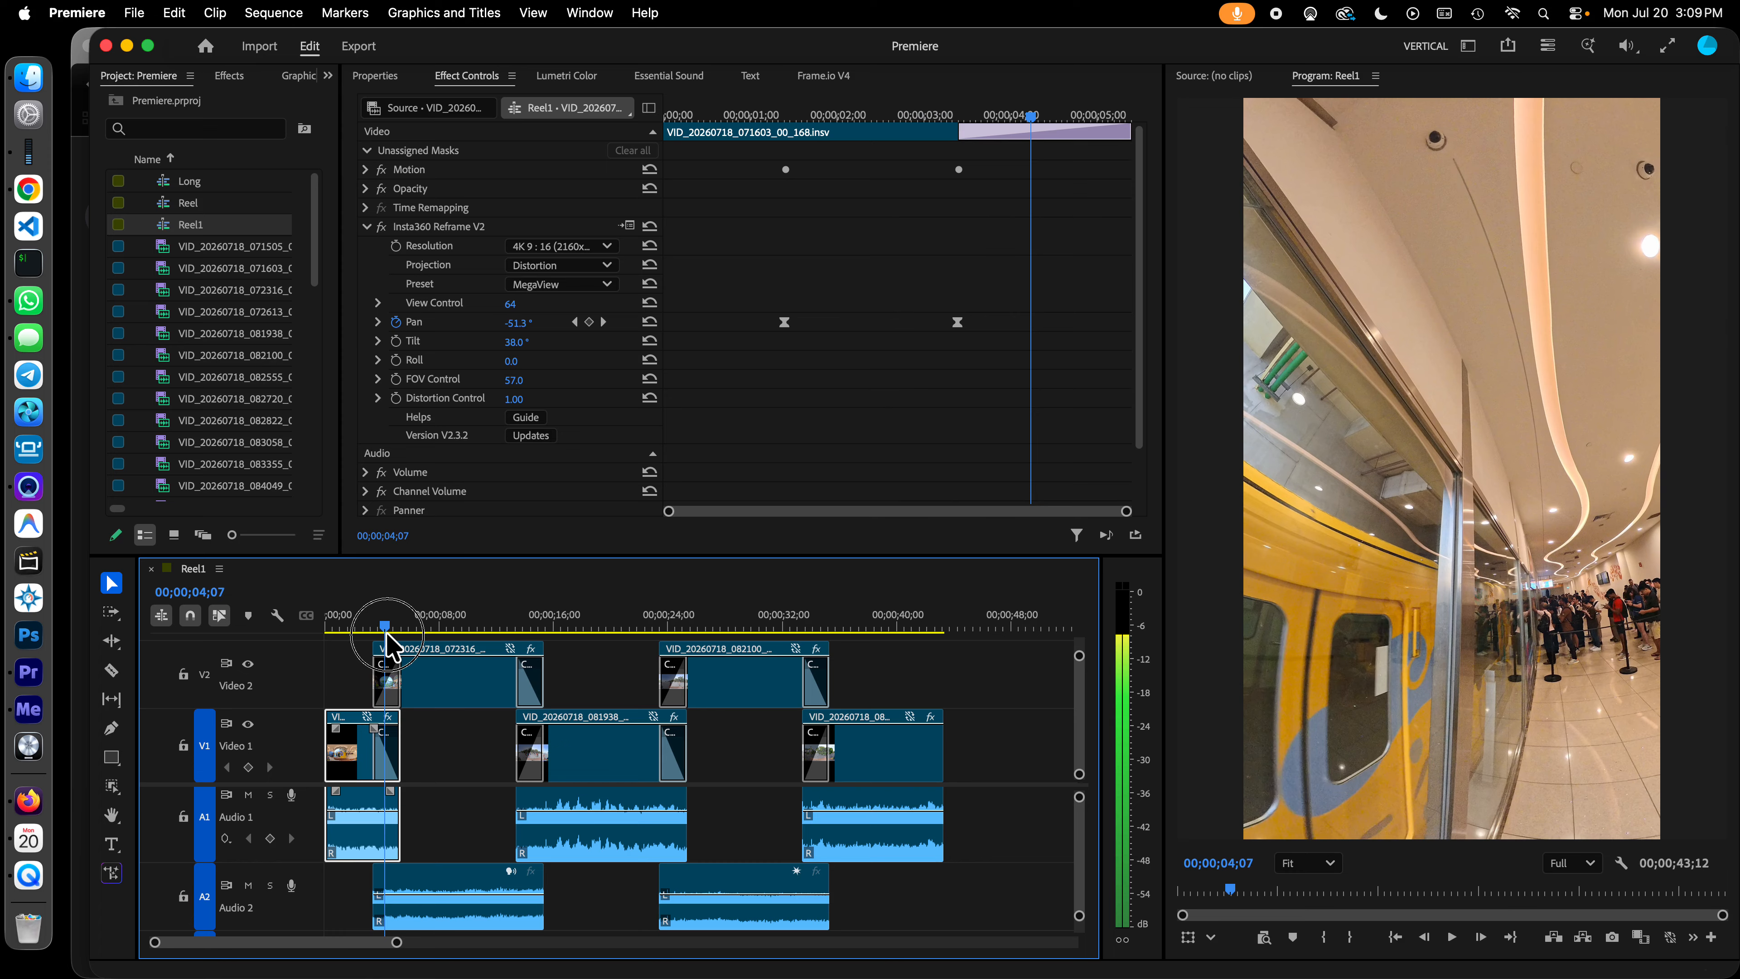
{"action": "left_click_drag", "start_coordinate": [386, 629], "coordinate": [443, 644]}
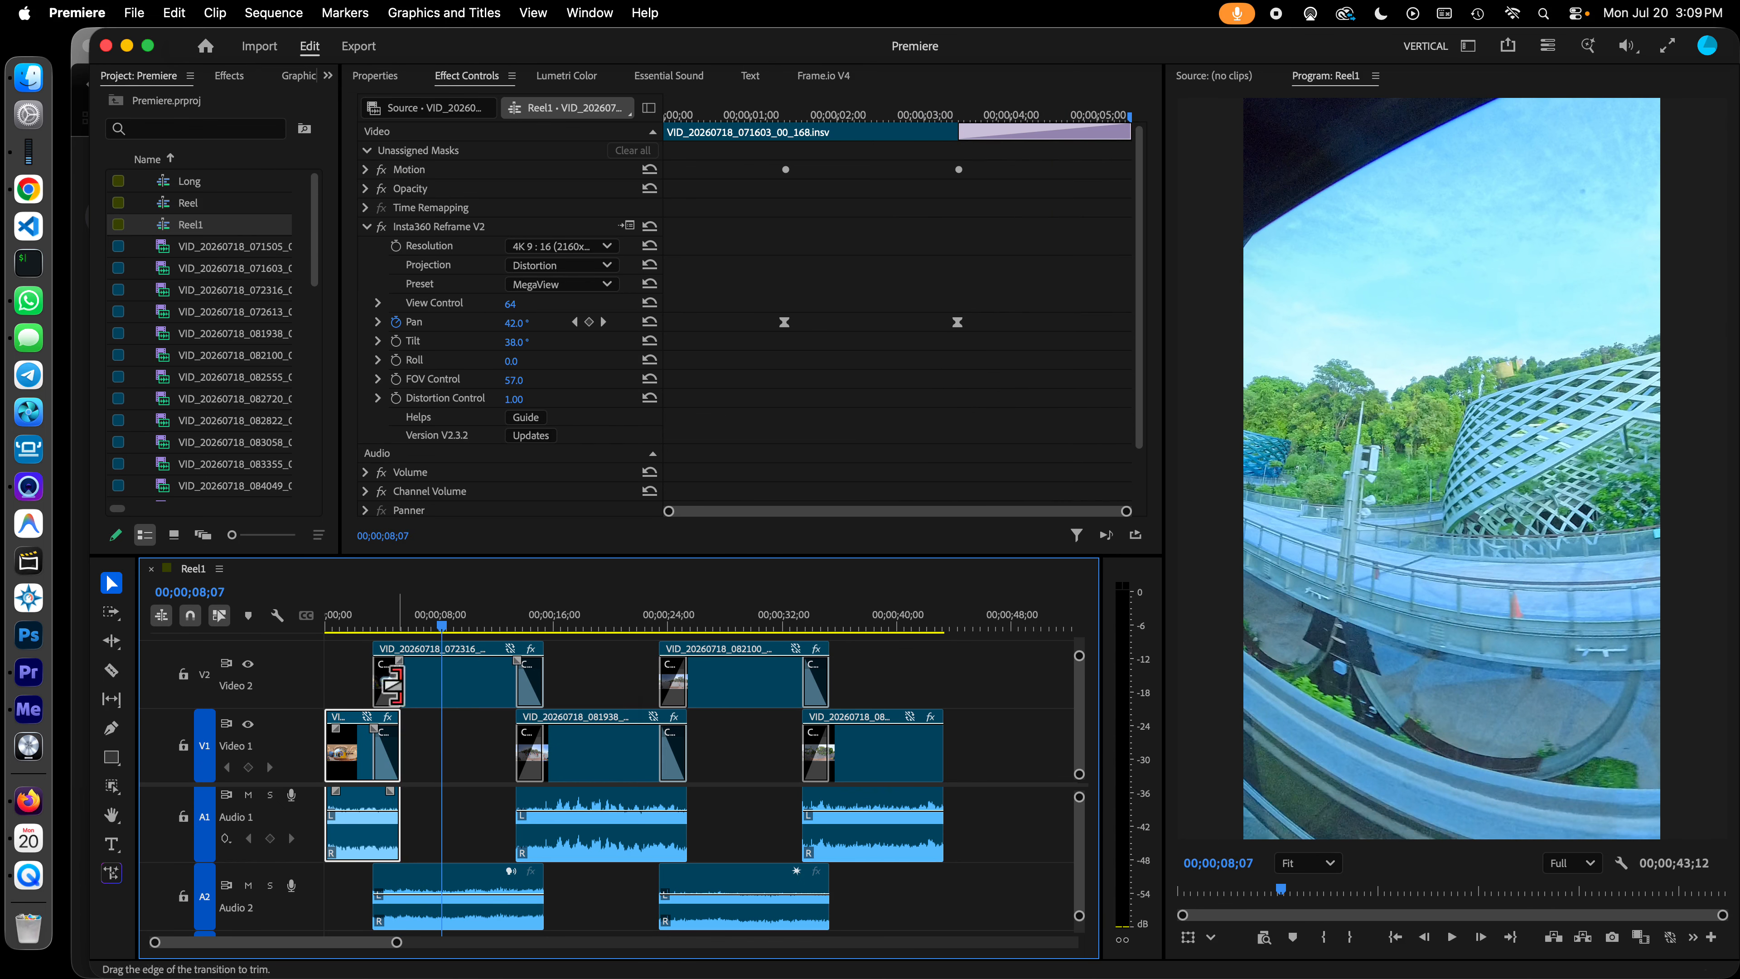
{"action": "left_click", "coordinate": [28, 486]}
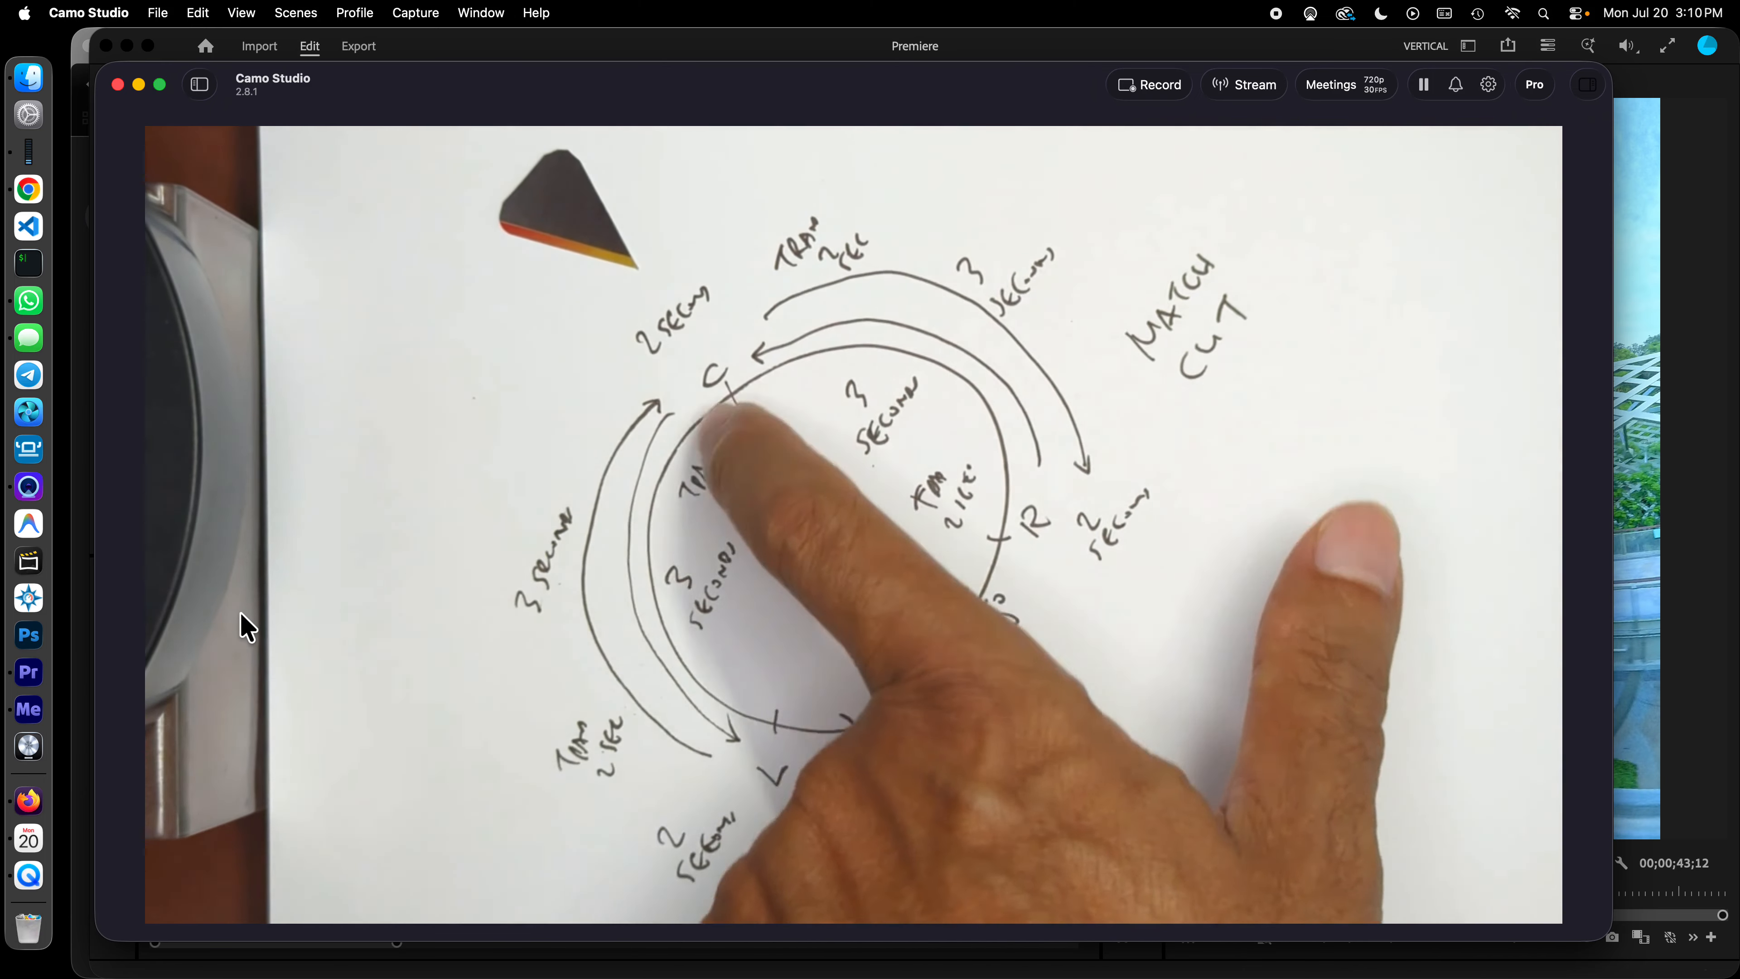
Step: Return to Premiere, select the VID_20260718_072316 clip, and step back through its Pan keyframes to 00;00;03;12
{"action": "key", "text": "super+Tab"}
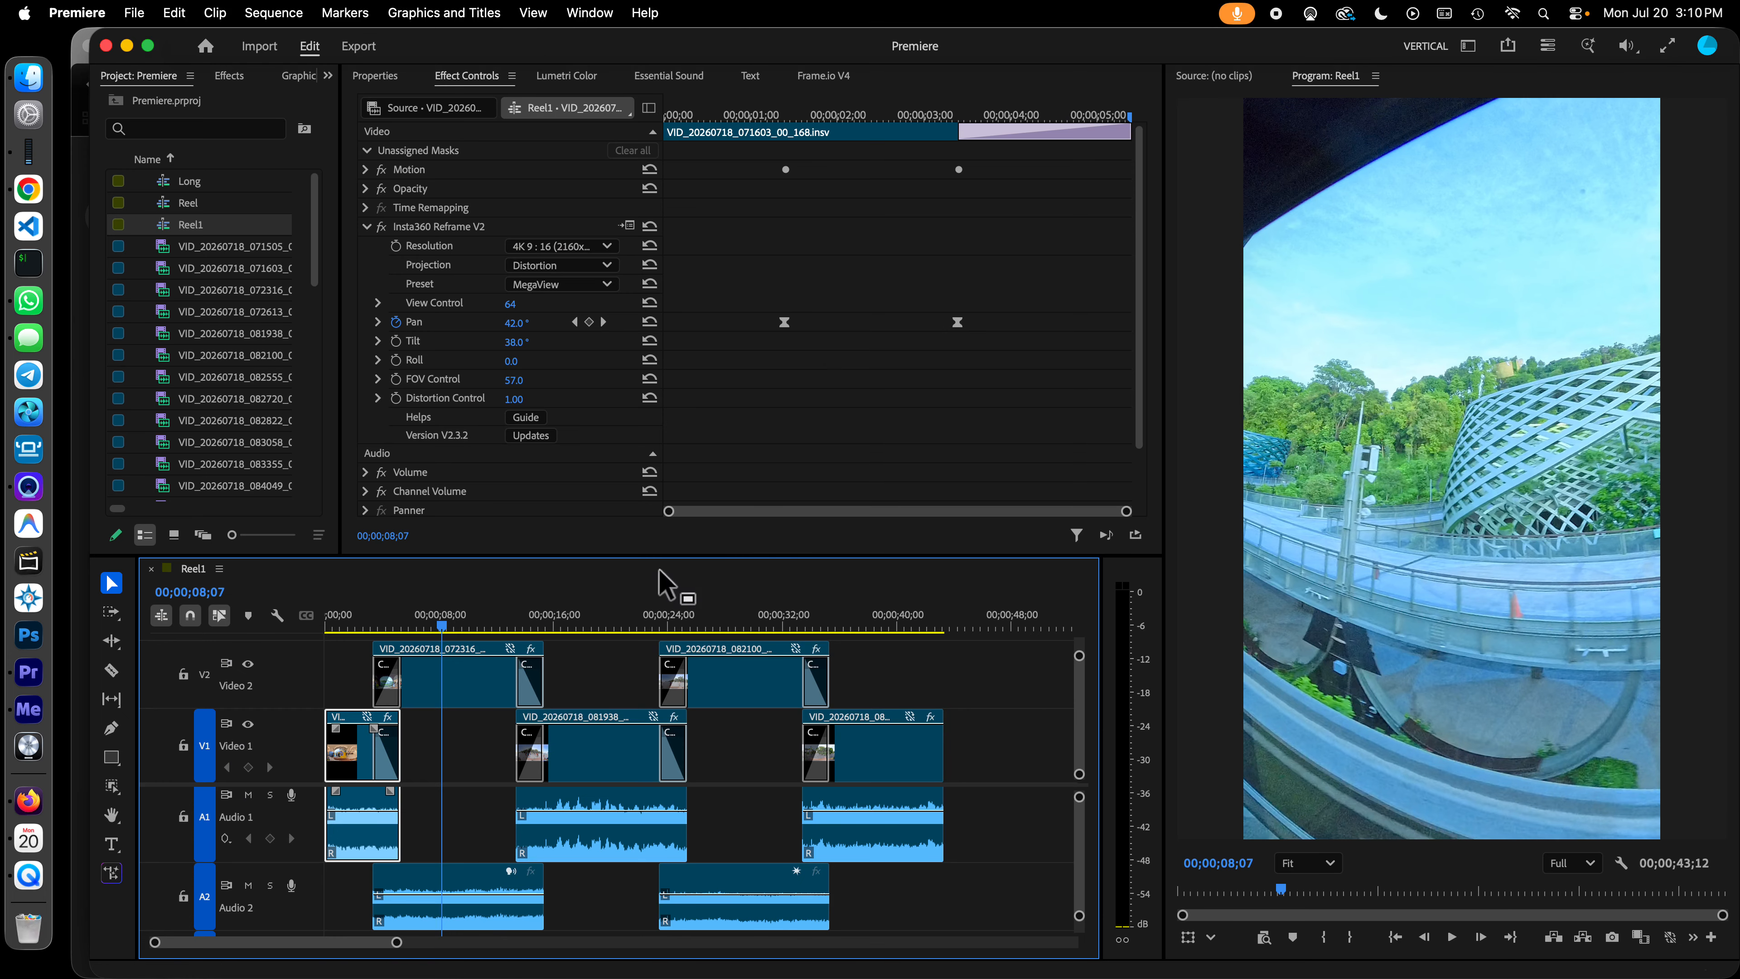
{"action": "left_click", "coordinate": [466, 694]}
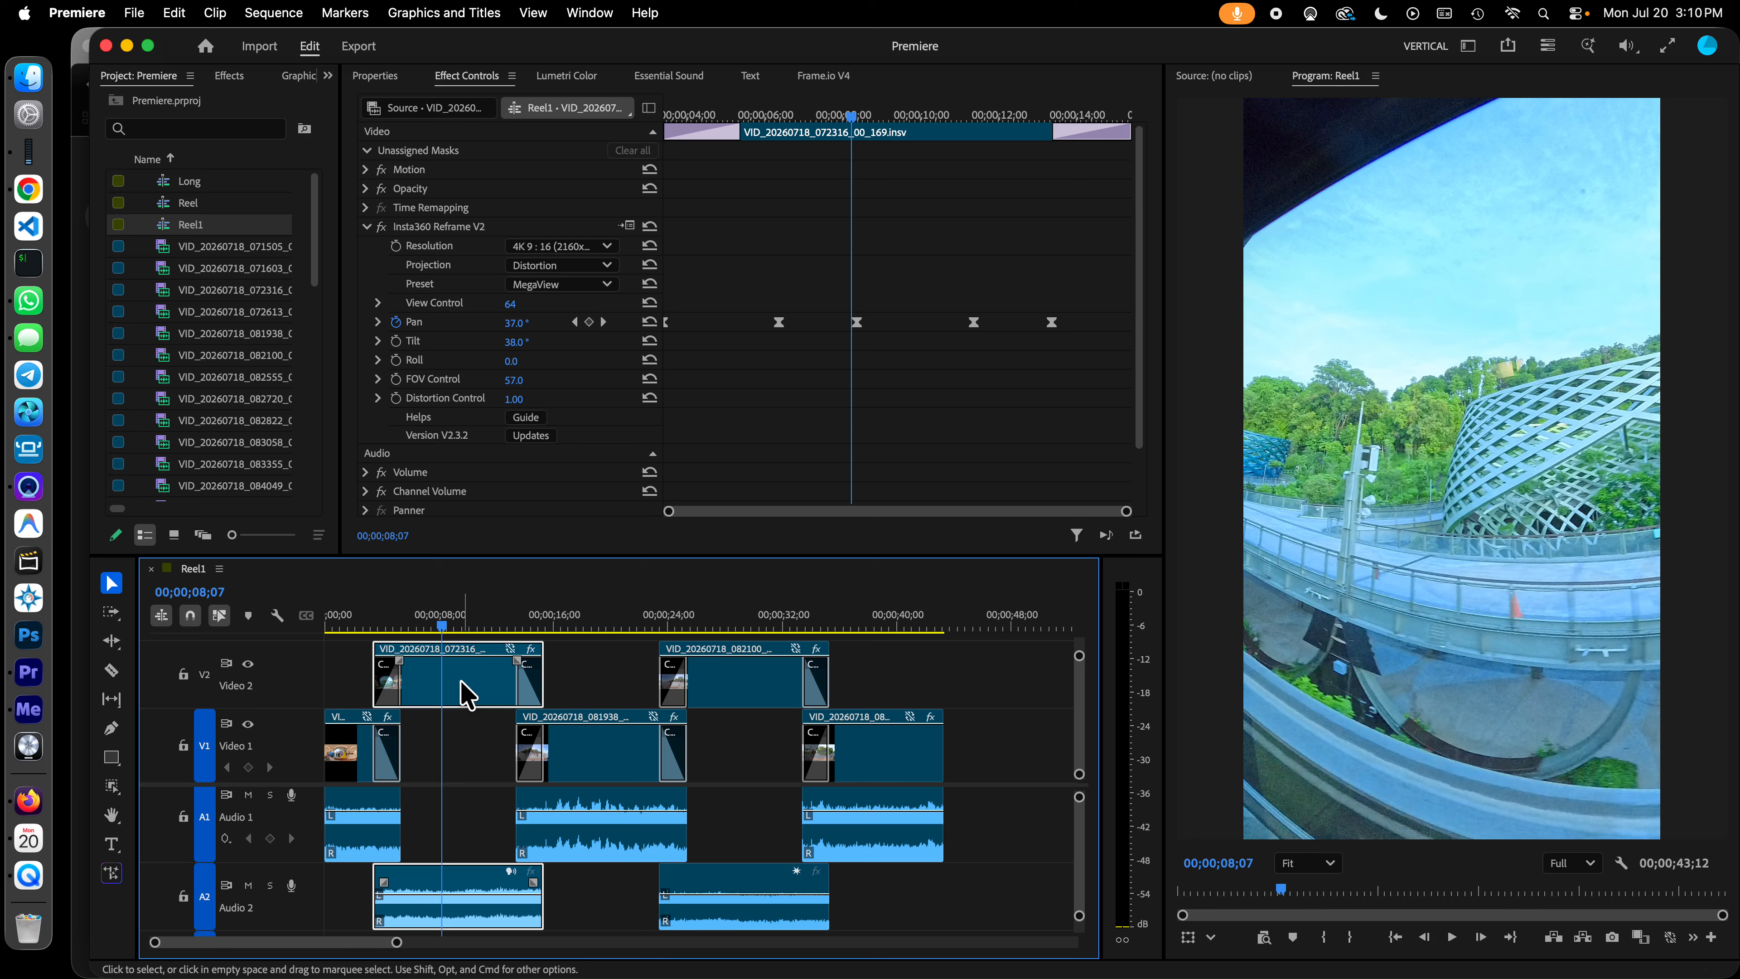
{"action": "left_click", "coordinate": [574, 323]}
{"action": "left_click", "coordinate": [575, 322]}
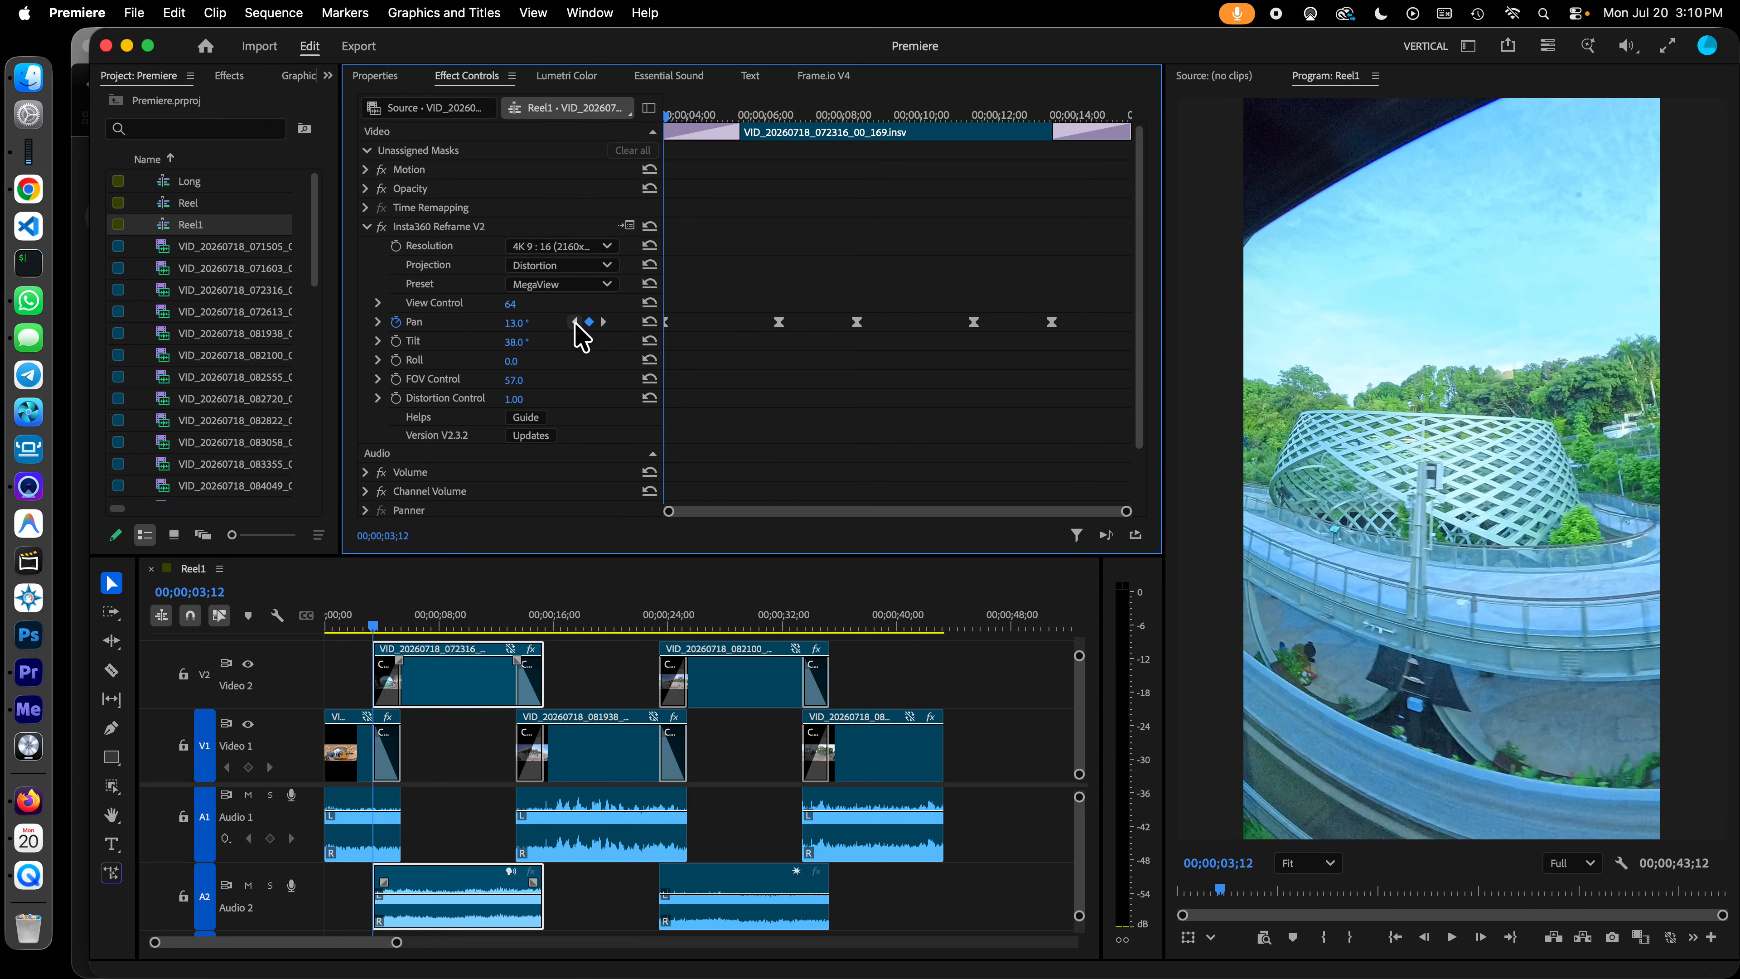
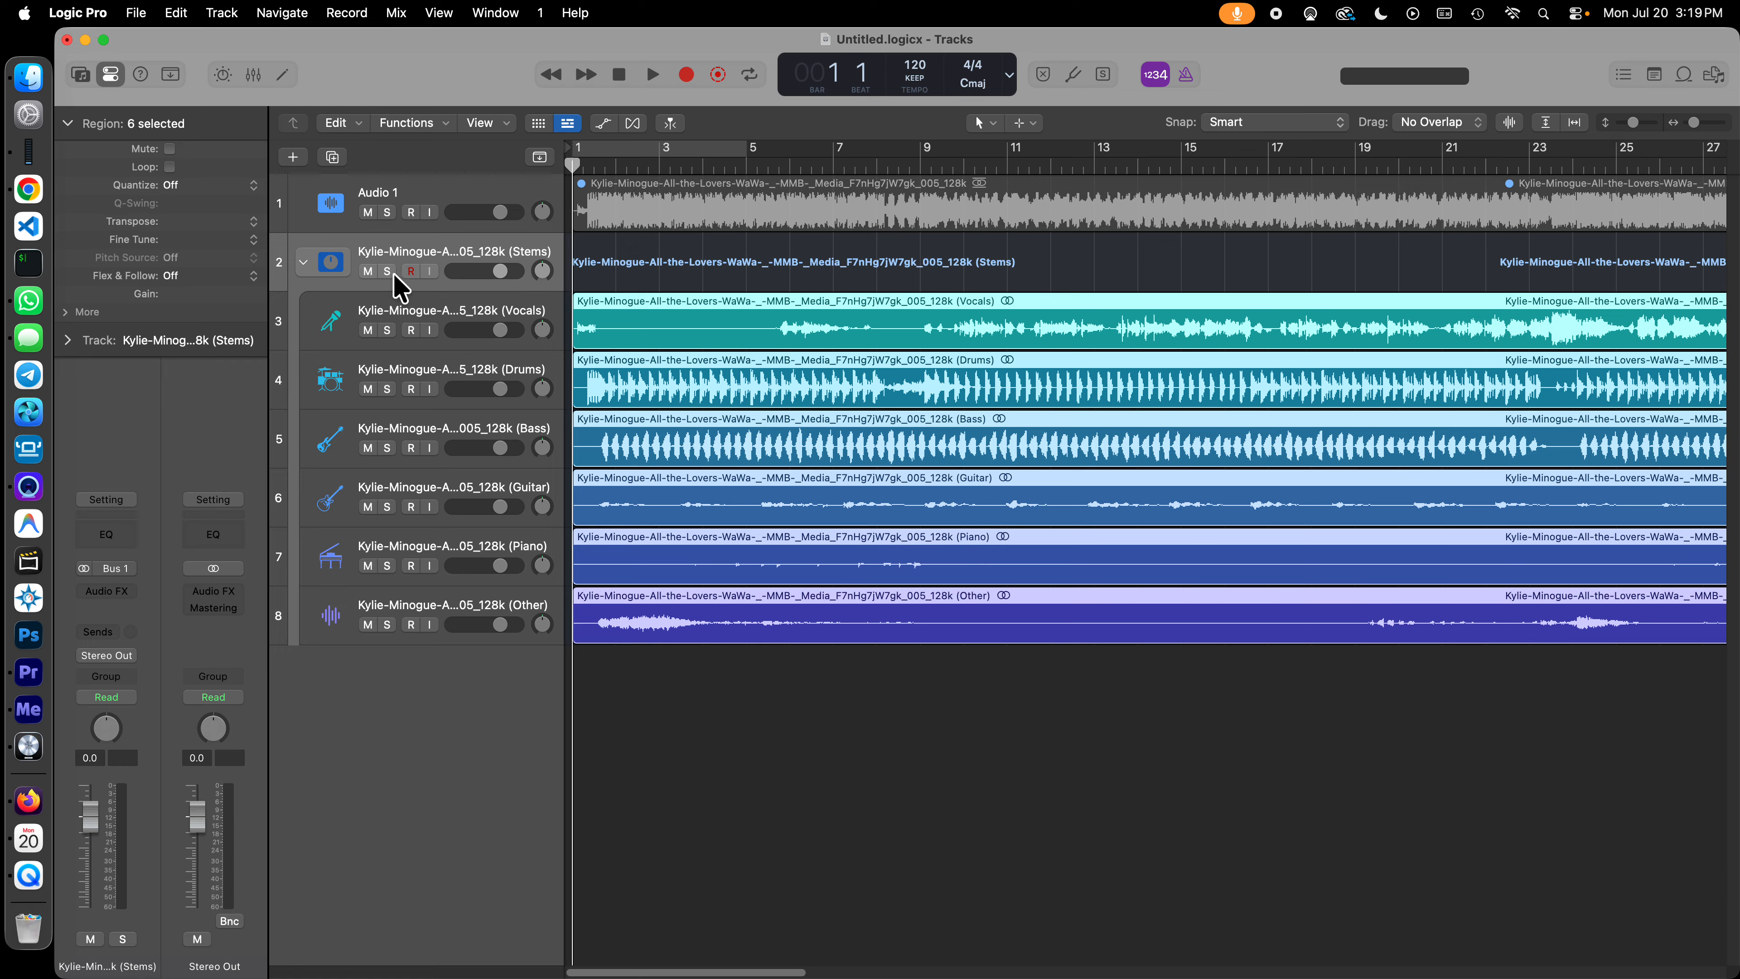
Step: Preview the opening of the Kylie Minogue stems in Logic Pro and return the playhead to bar 1
{"action": "key", "text": "space"}
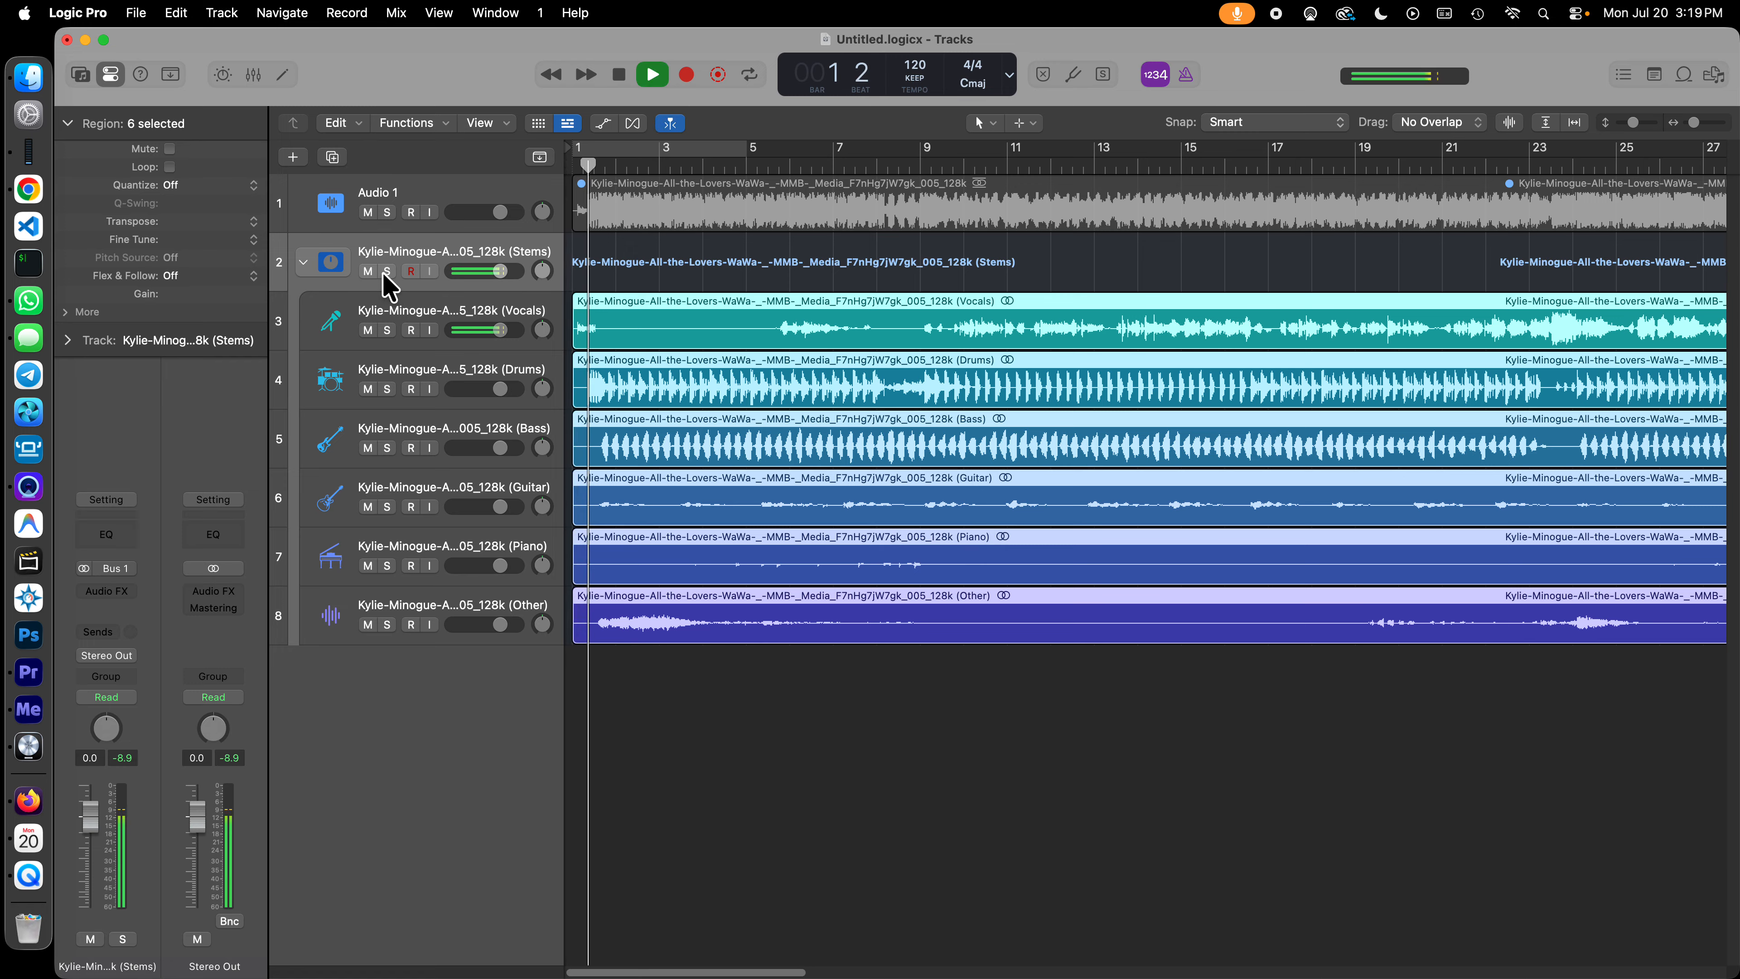
{"action": "key", "text": "space"}
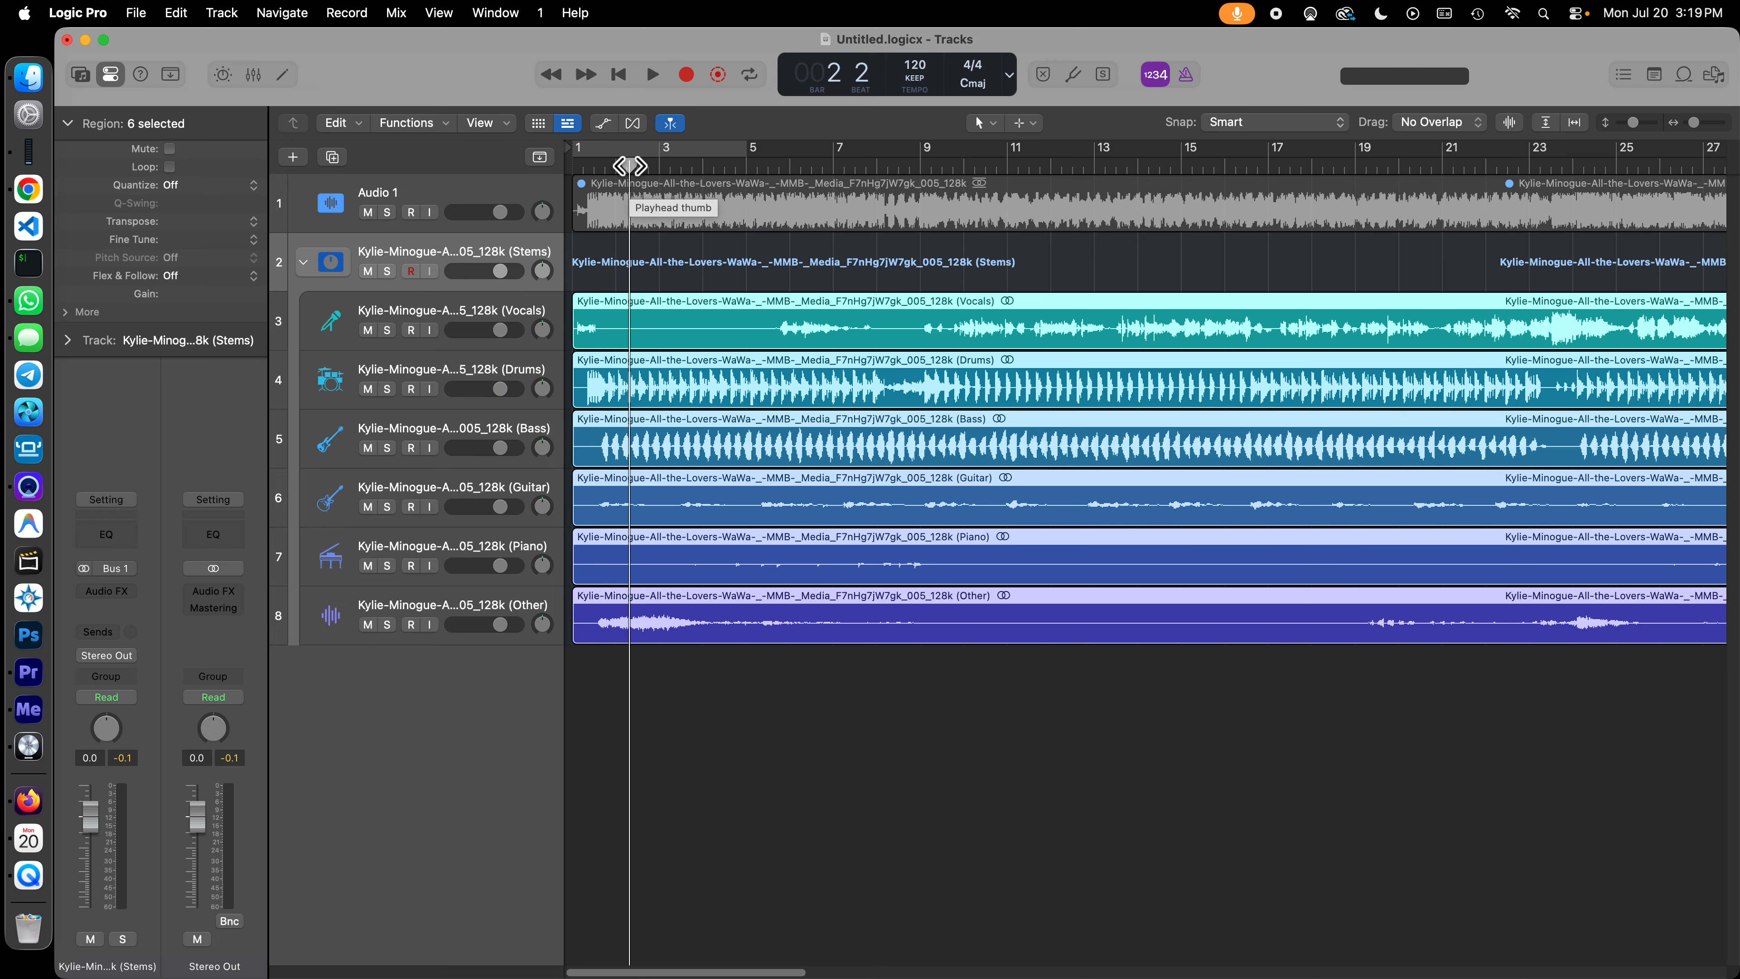
{"action": "left_click_drag", "start_coordinate": [629, 165], "coordinate": [555, 167]}
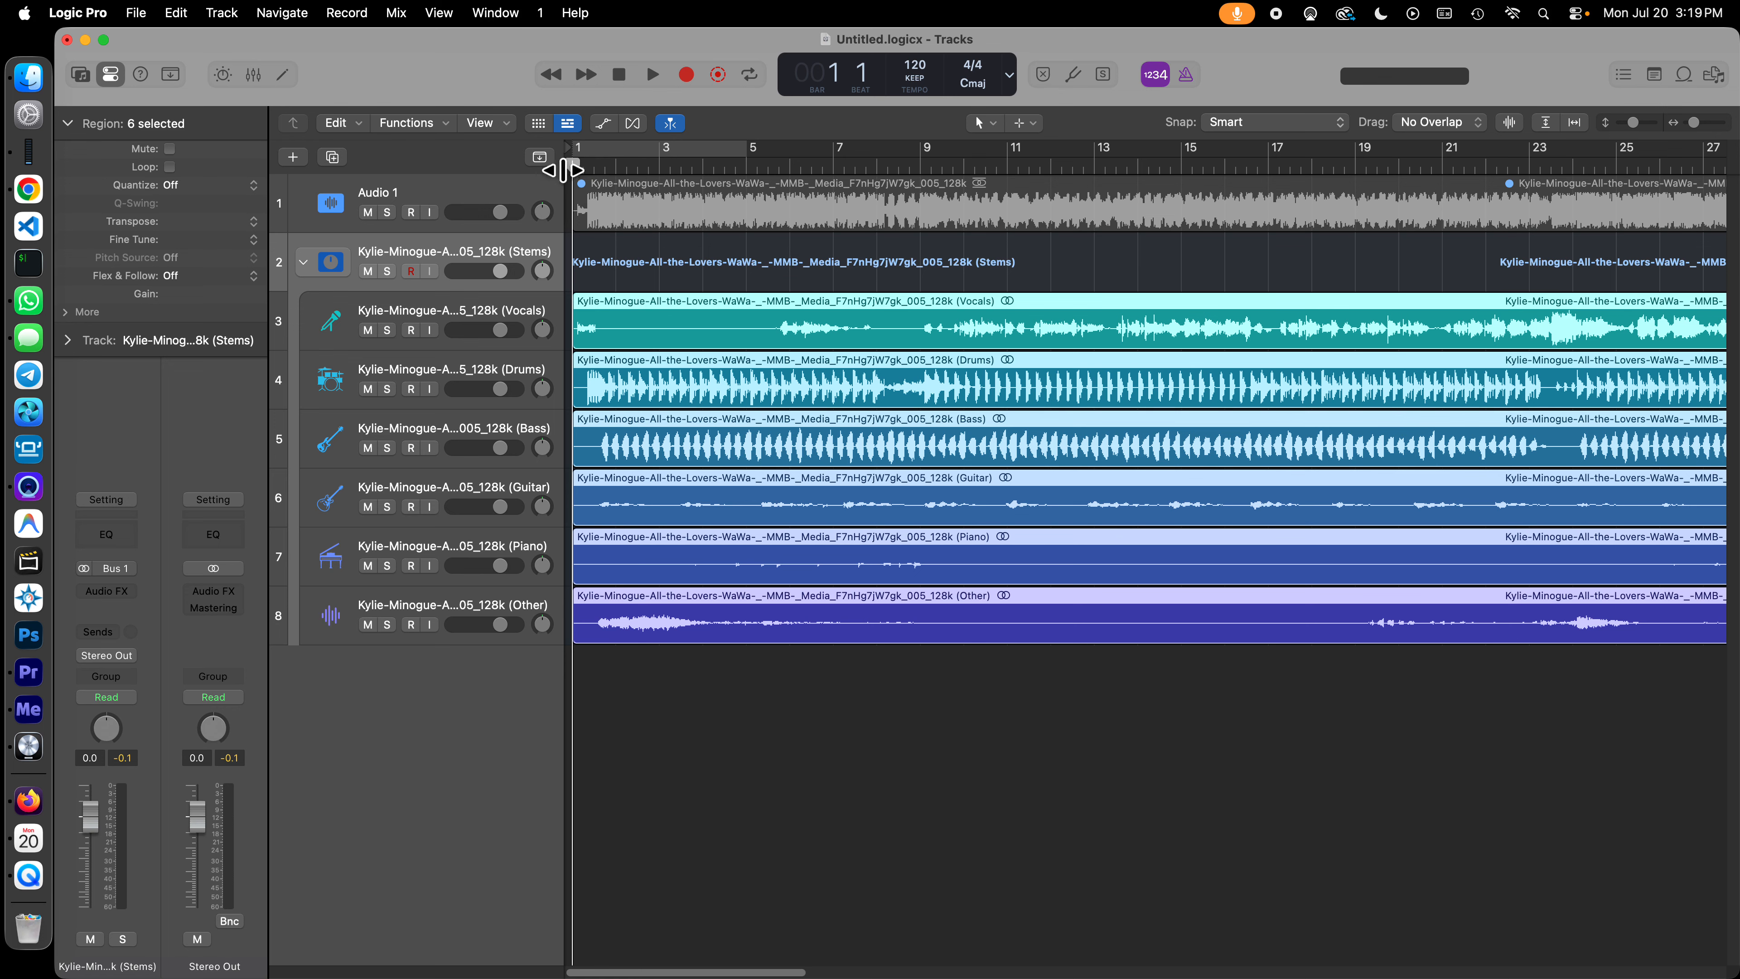
Step: Export all tracks as 16-bit WAVE audio files into the video360 folder
{"action": "left_click", "coordinate": [136, 13]}
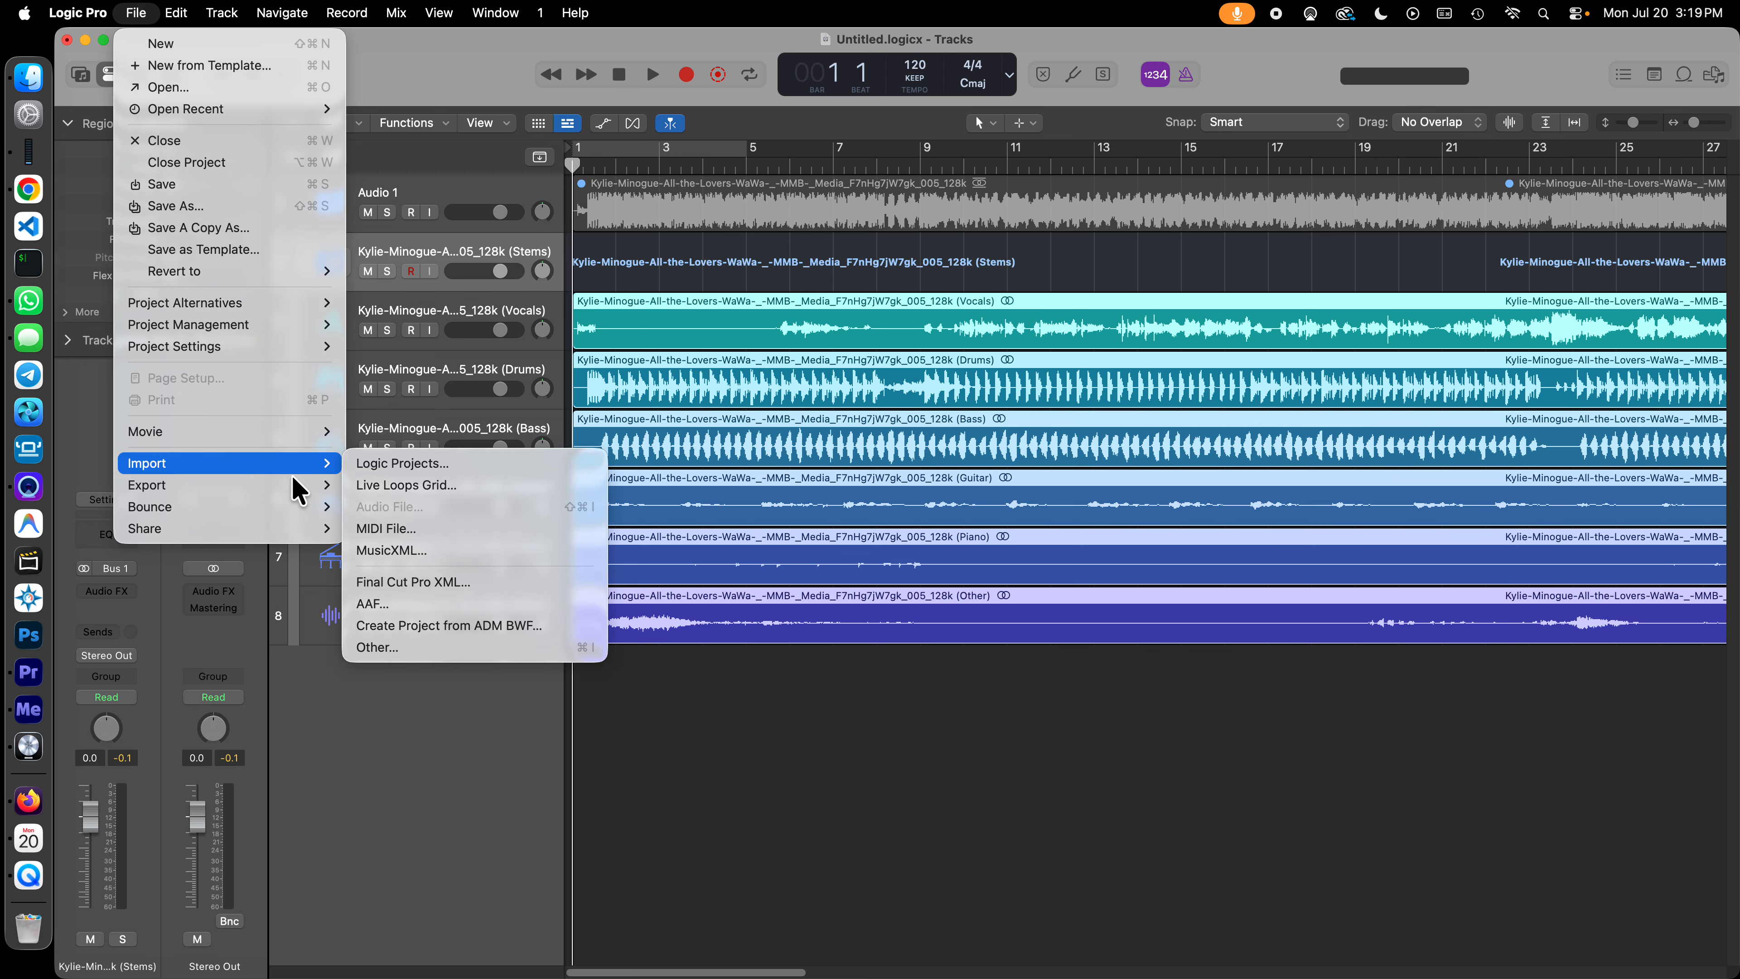
{"action": "mouse_move", "coordinate": [300, 485]}
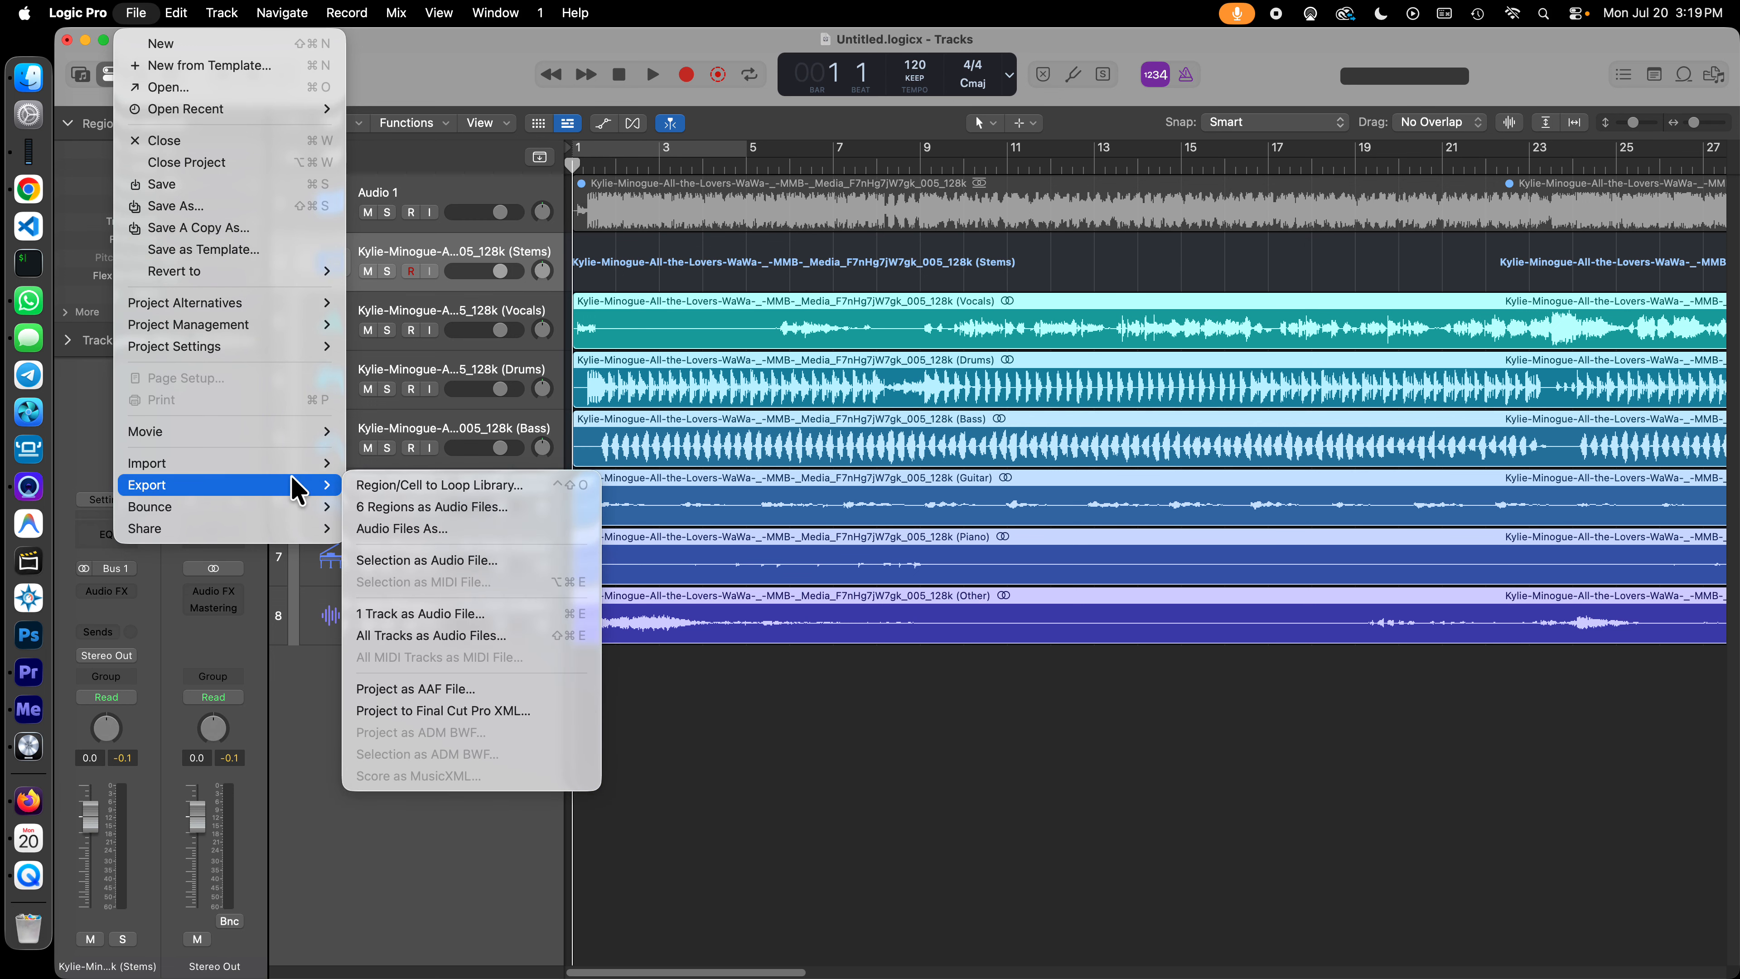
{"action": "left_click", "coordinate": [523, 637]}
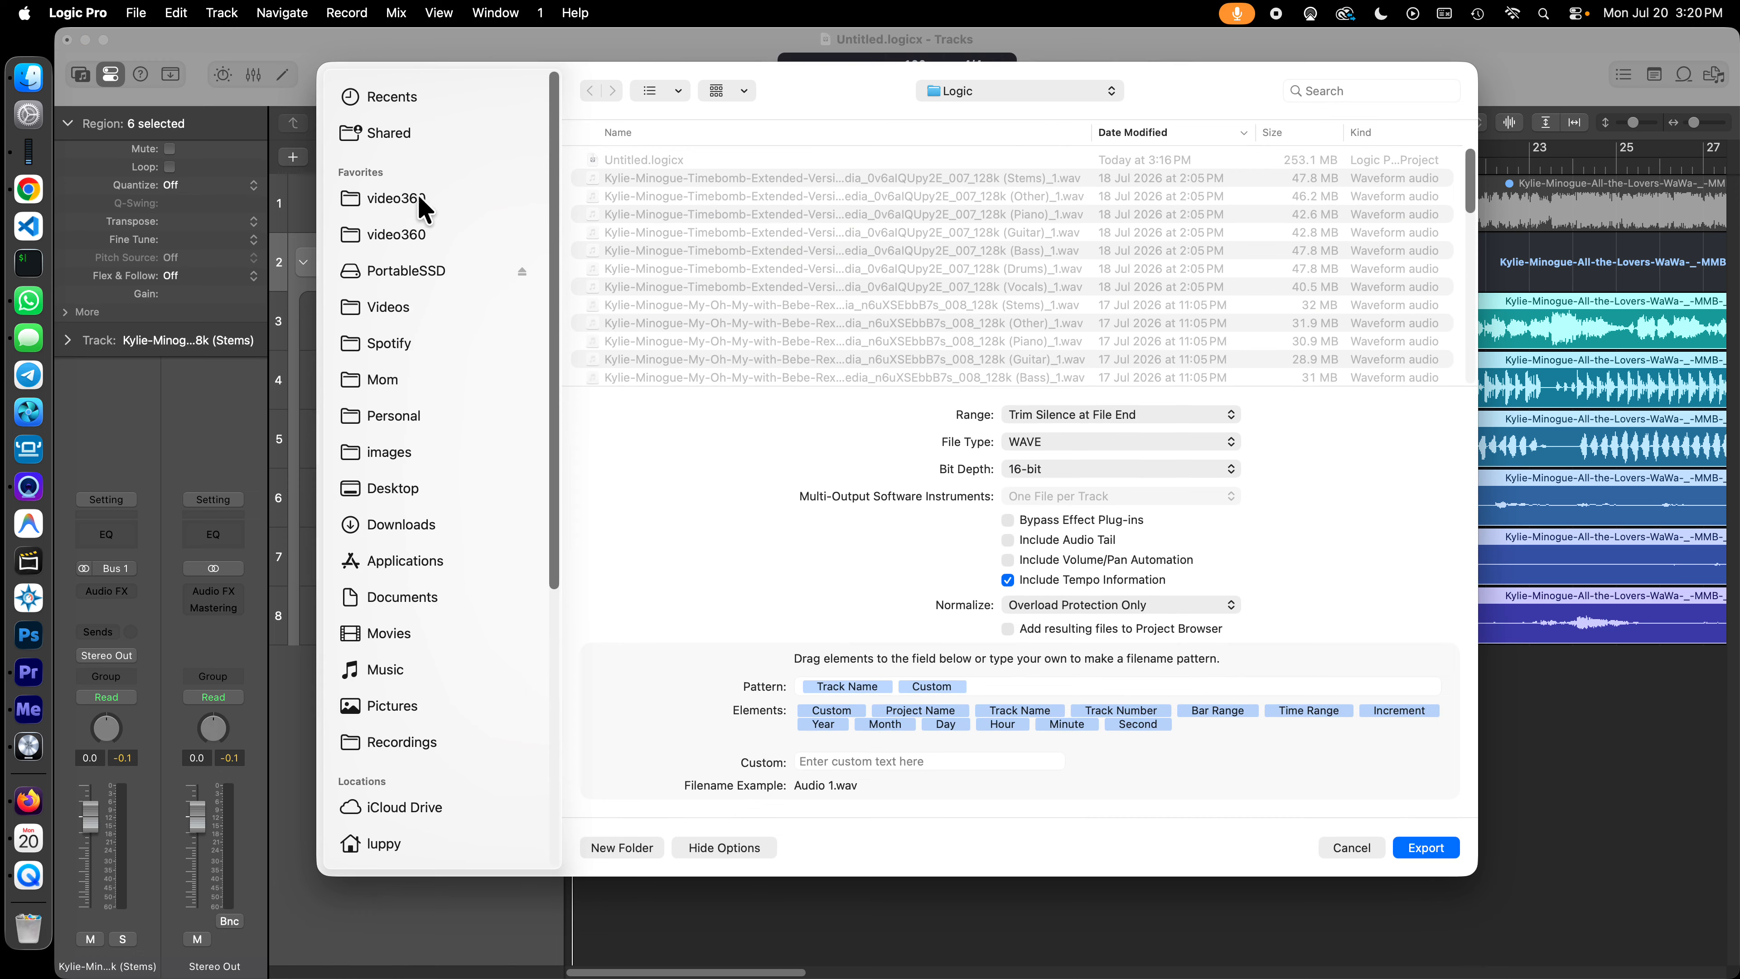
{"action": "left_click", "coordinate": [399, 200]}
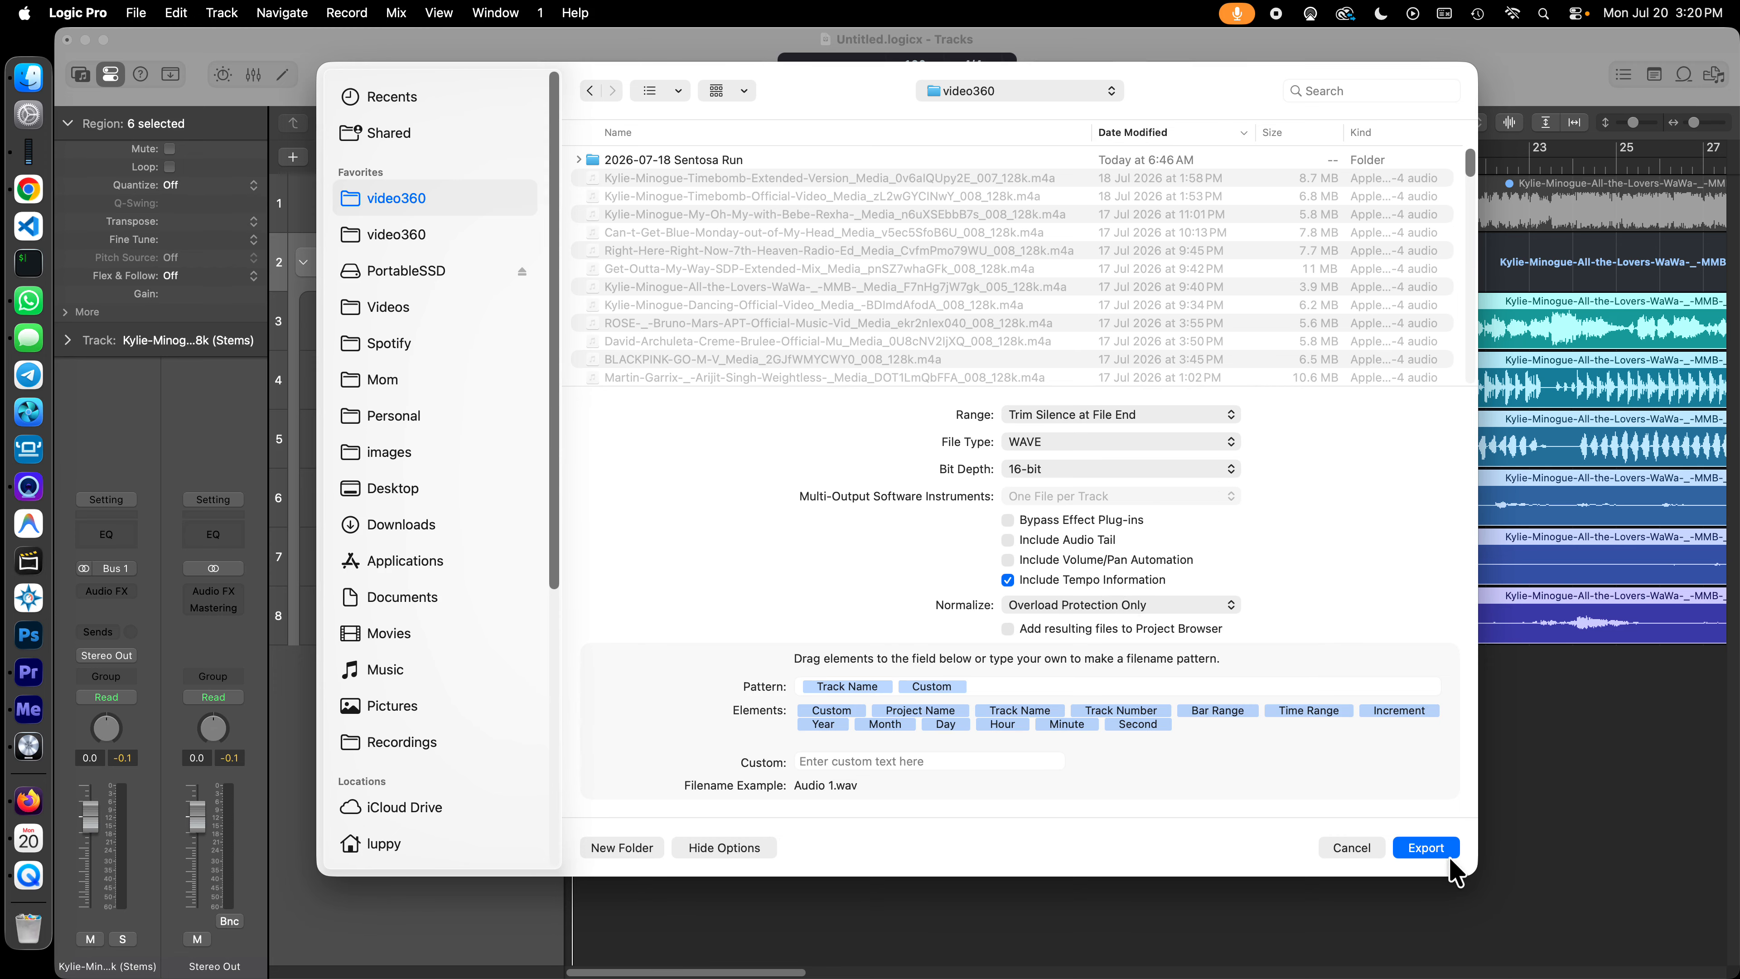
{"action": "left_click", "coordinate": [1436, 850]}
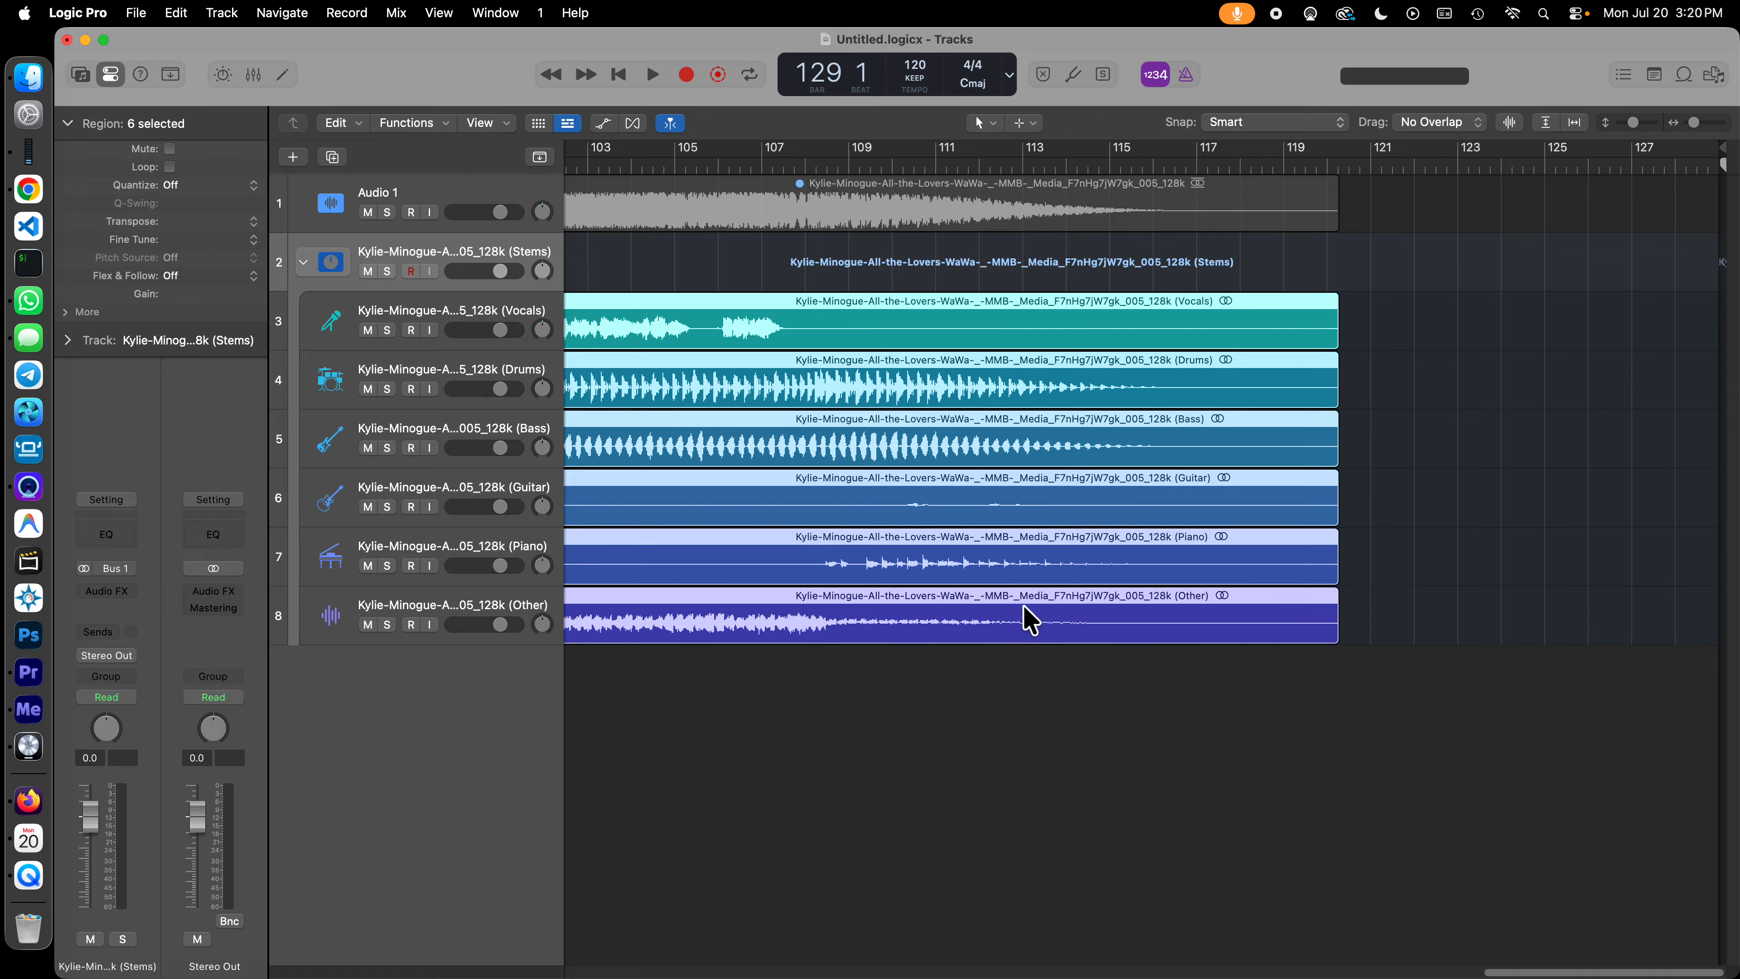
Step: Switch to Finder, sort the video360 folder by date modified, and select the six exported WAV stems from Vocals to Other
{"action": "left_click", "coordinate": [38, 84]}
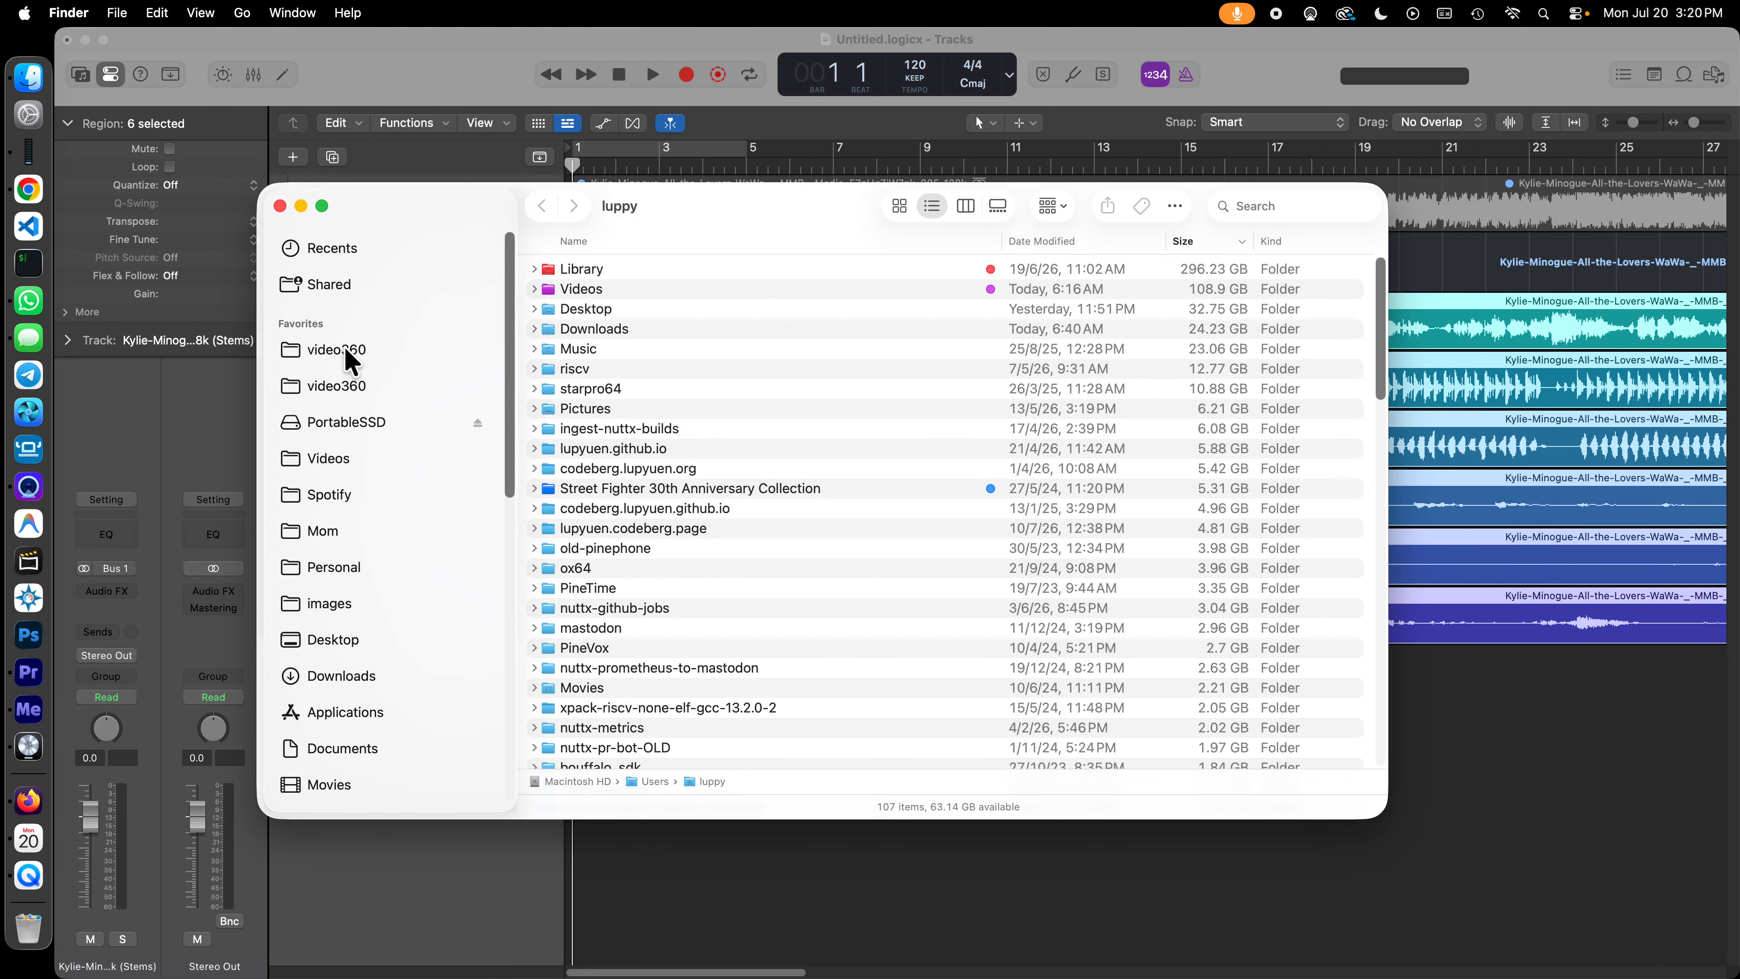
{"action": "left_click", "coordinate": [343, 349]}
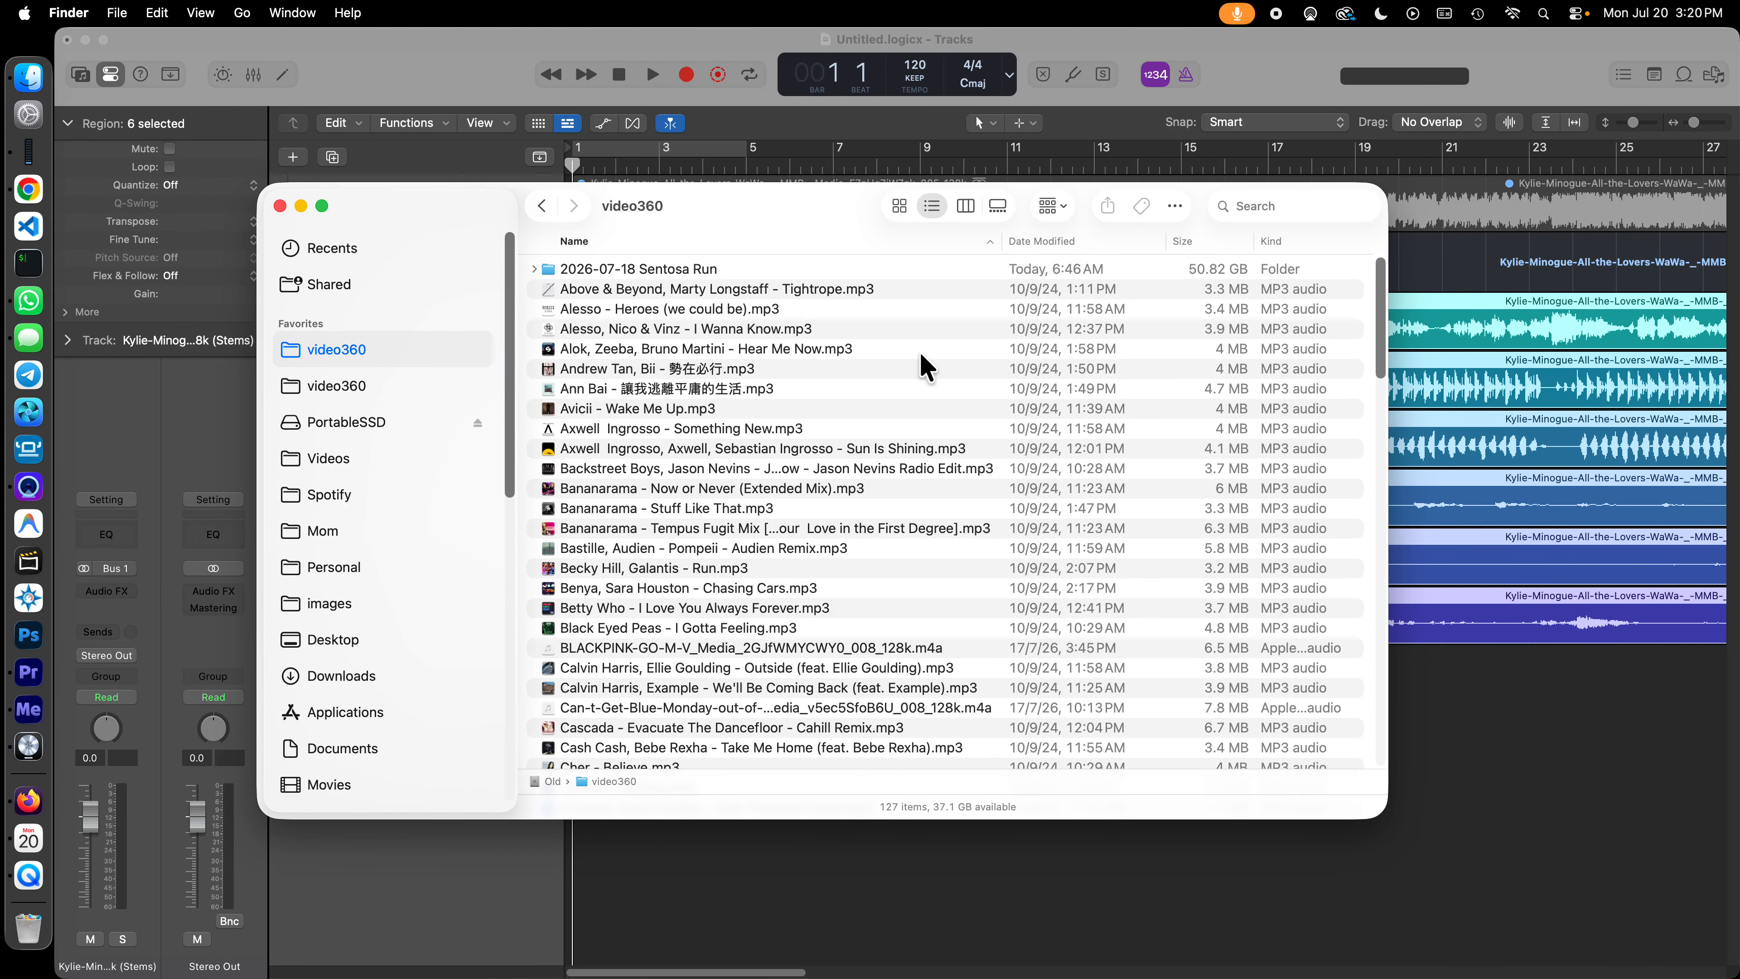
{"action": "left_click", "coordinate": [1075, 245]}
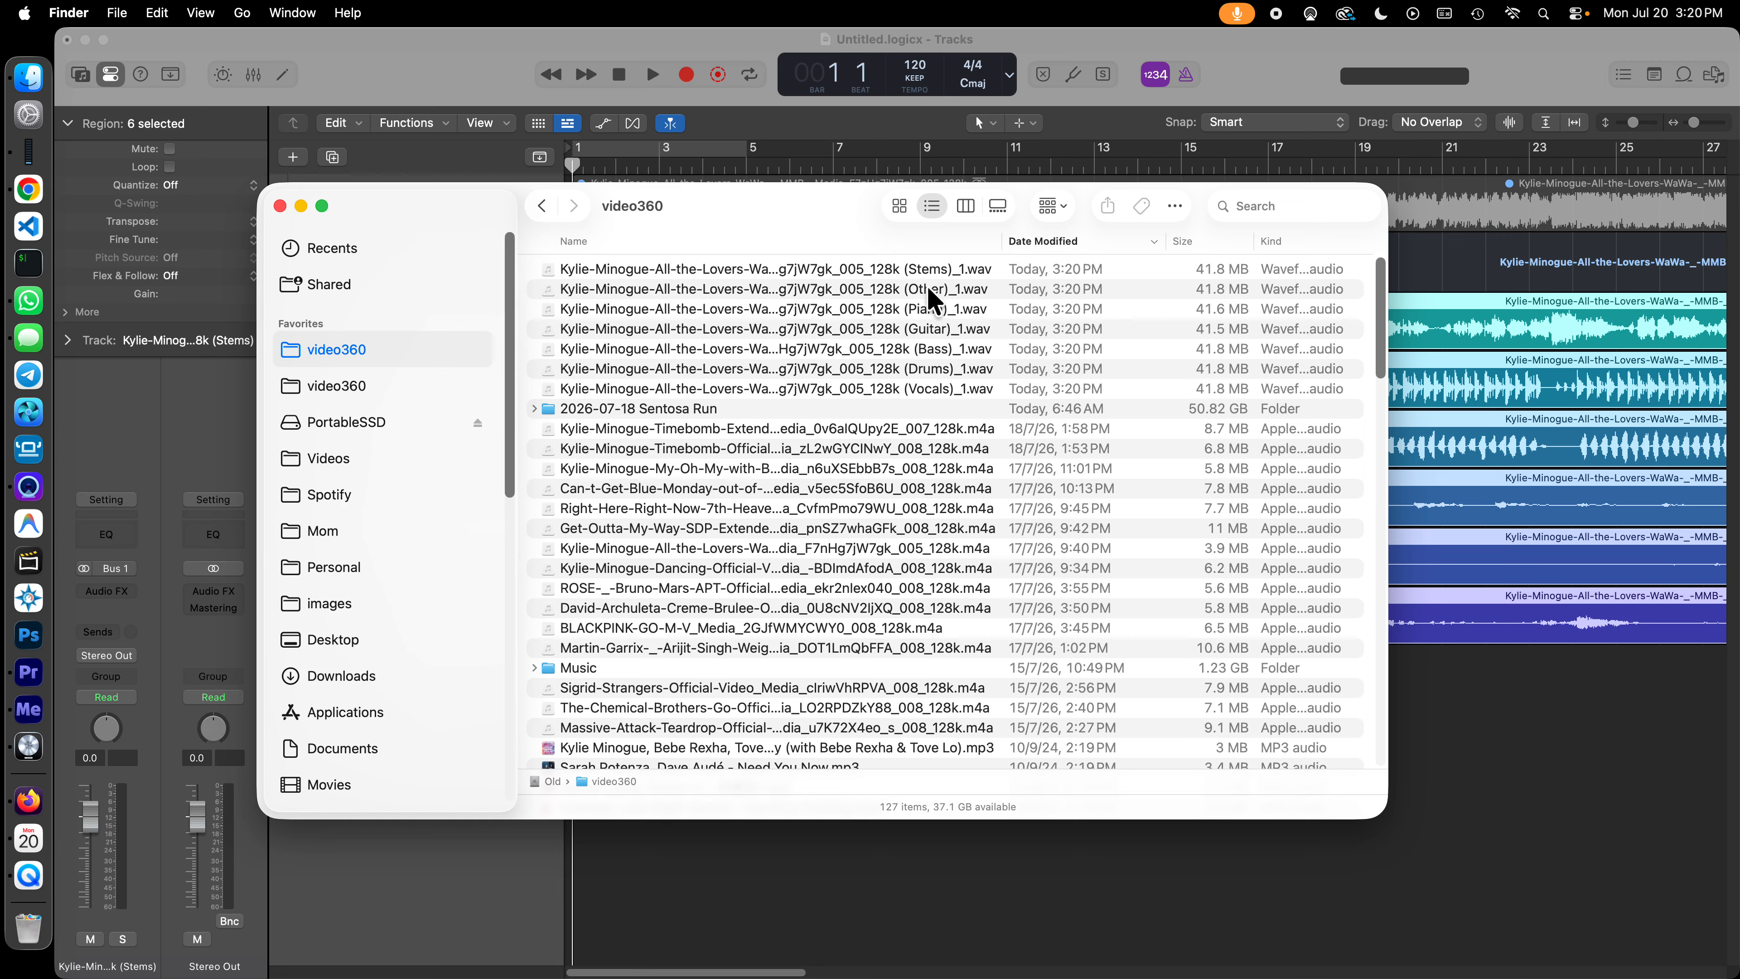
{"action": "left_click", "coordinate": [945, 389]}
{"action": "left_click", "coordinate": [947, 289], "text": "shift"}
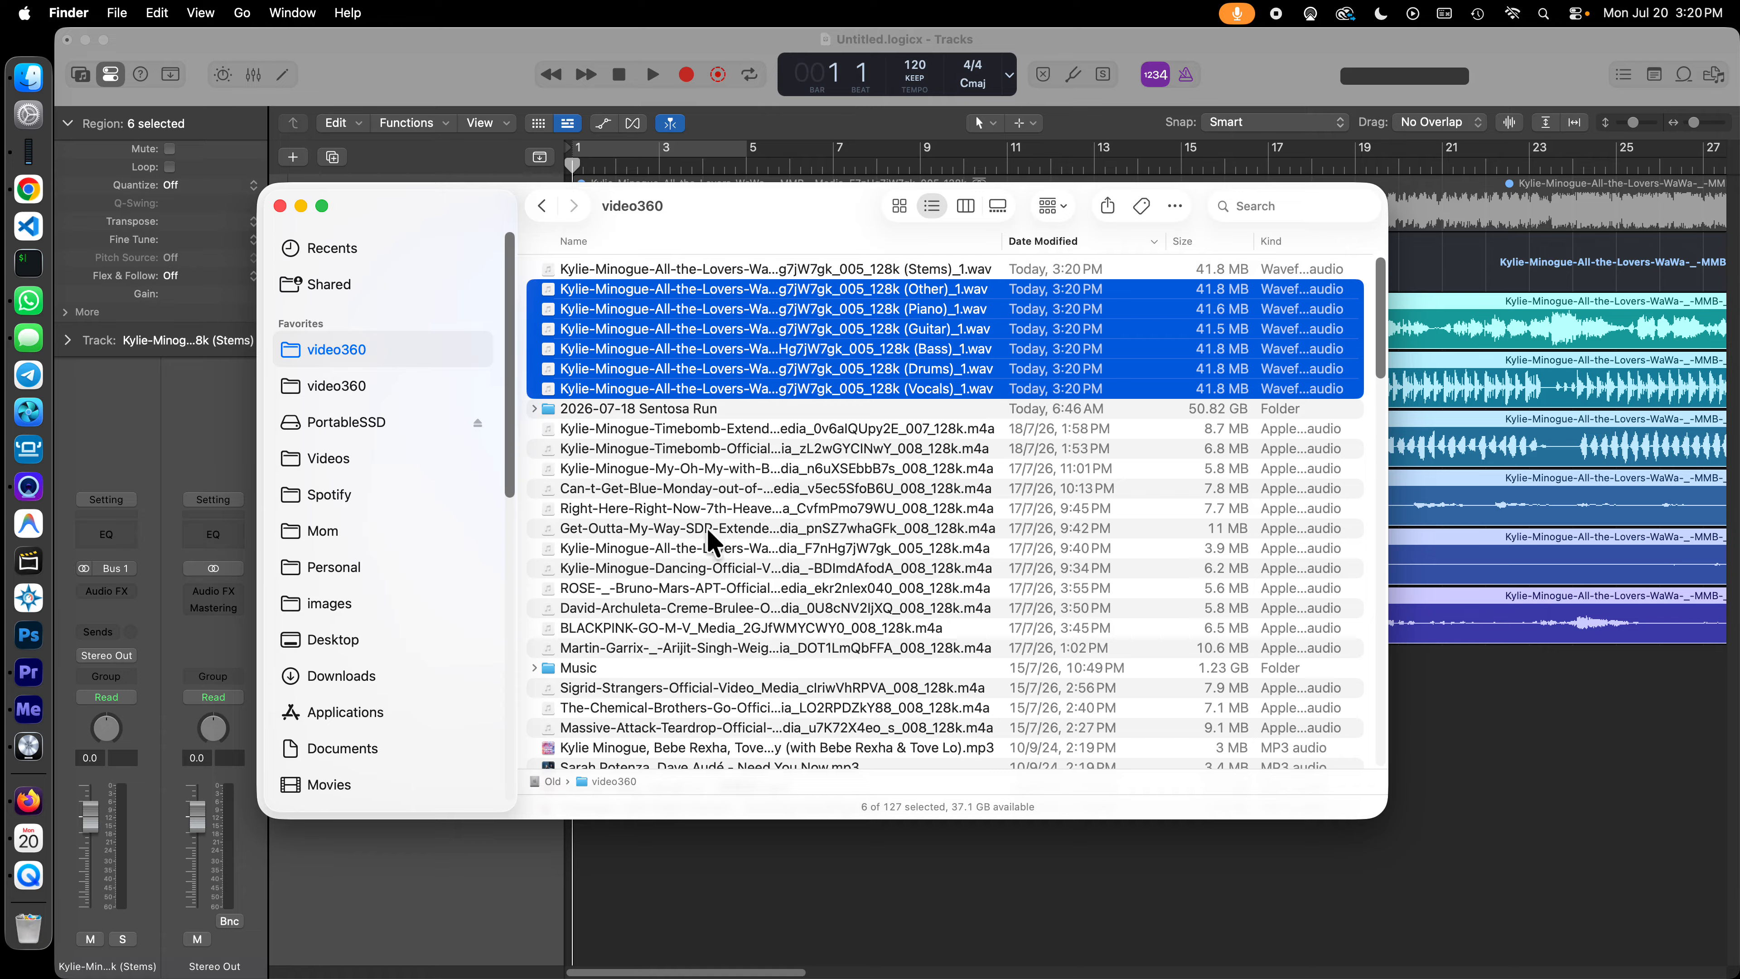
Step: Switch to Premiere and import the Other, Piano, Guitar, Bass, Drums and Vocals WAV stems from the video360 folder
{"action": "left_click", "coordinate": [28, 672]}
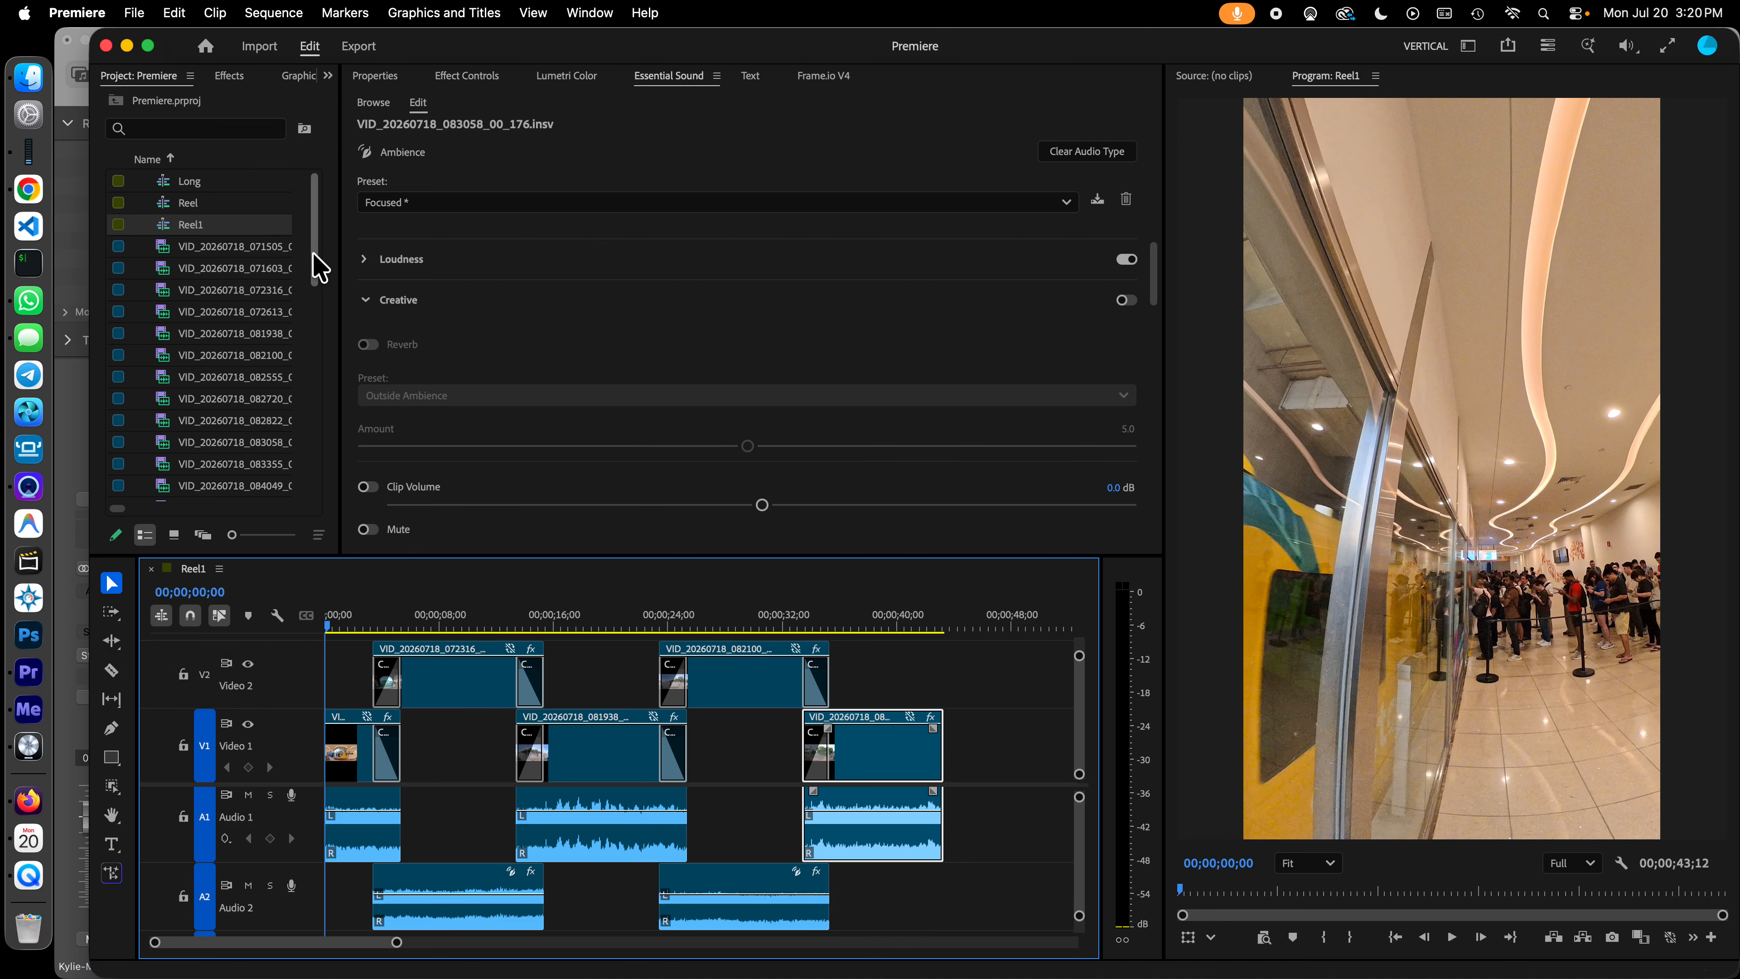
{"action": "left_click", "coordinate": [134, 13]}
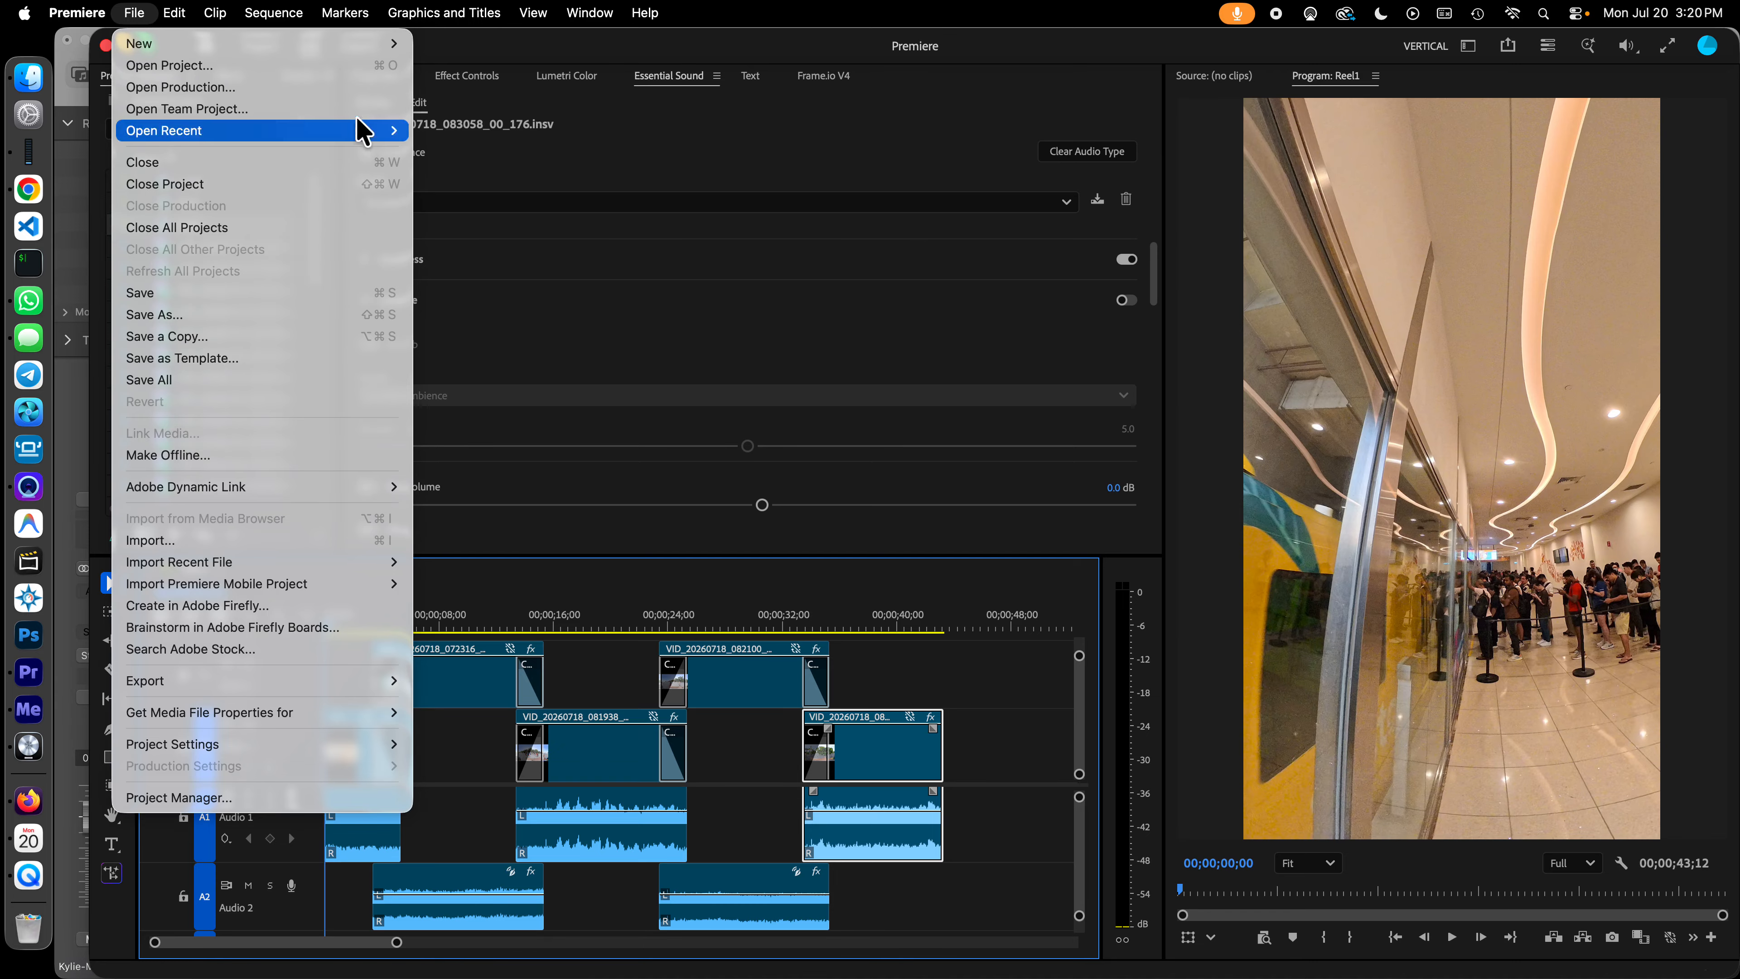
{"action": "left_click", "coordinate": [404, 542]}
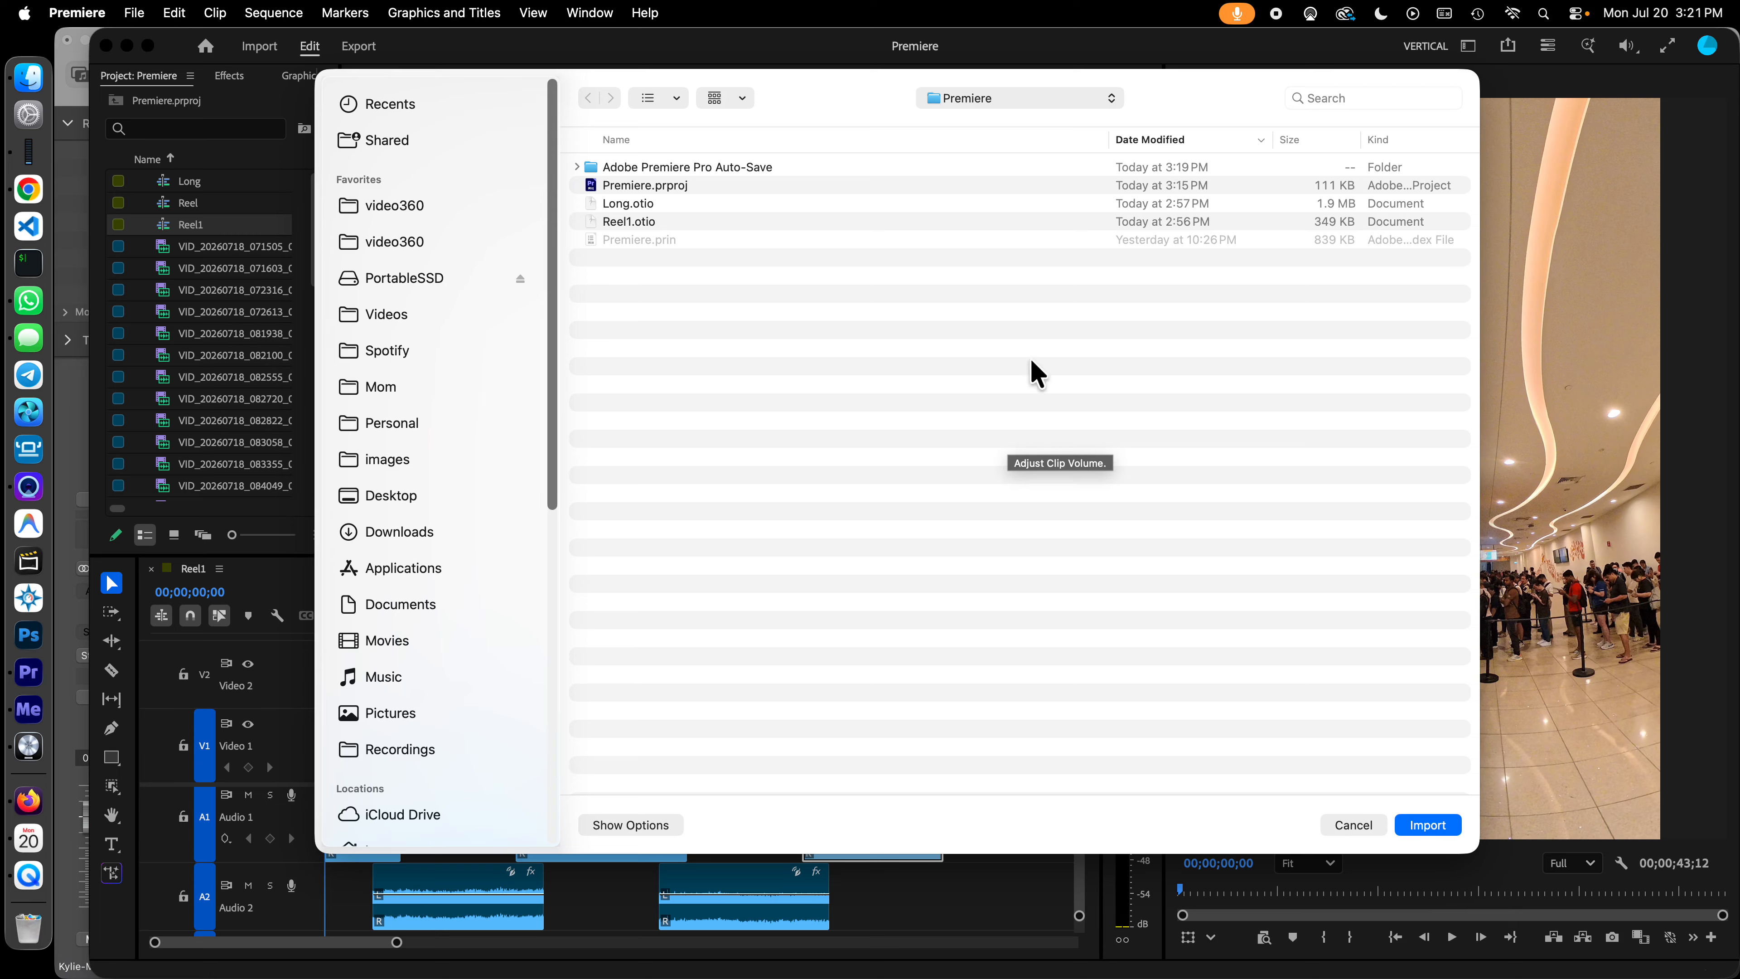
{"action": "left_click", "coordinate": [975, 101]}
{"action": "left_click", "coordinate": [980, 142]}
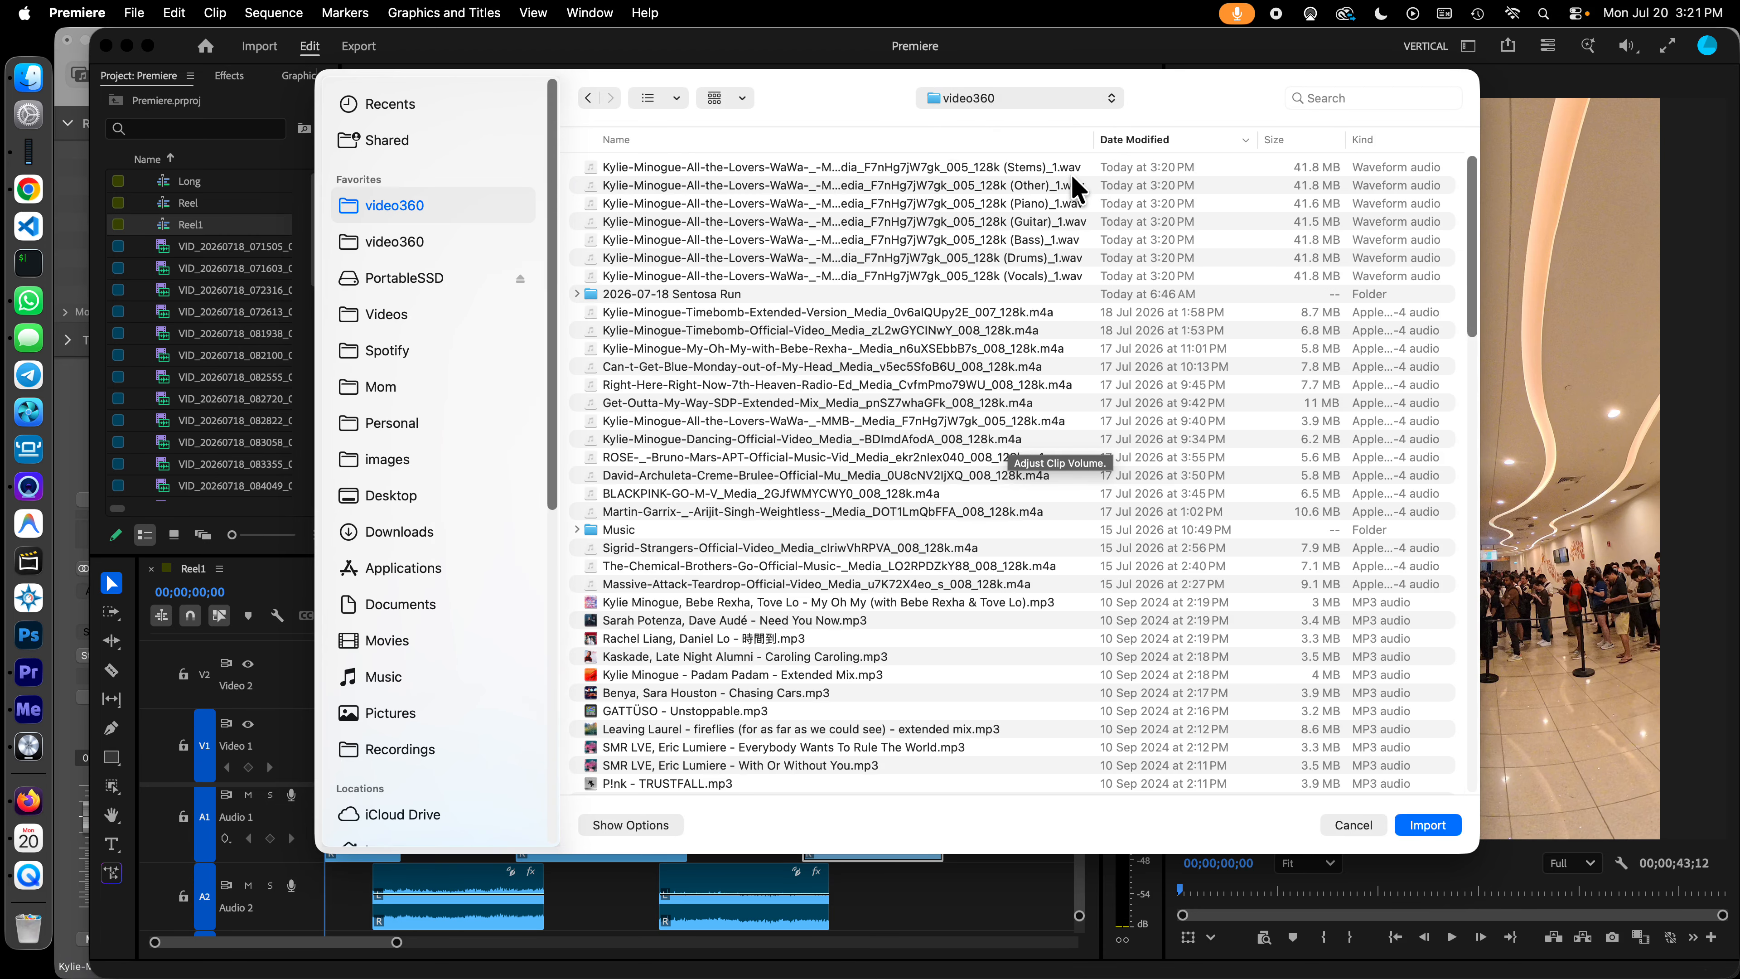
{"action": "left_click", "coordinate": [1047, 197]}
{"action": "left_click", "coordinate": [1048, 276], "text": "shift"}
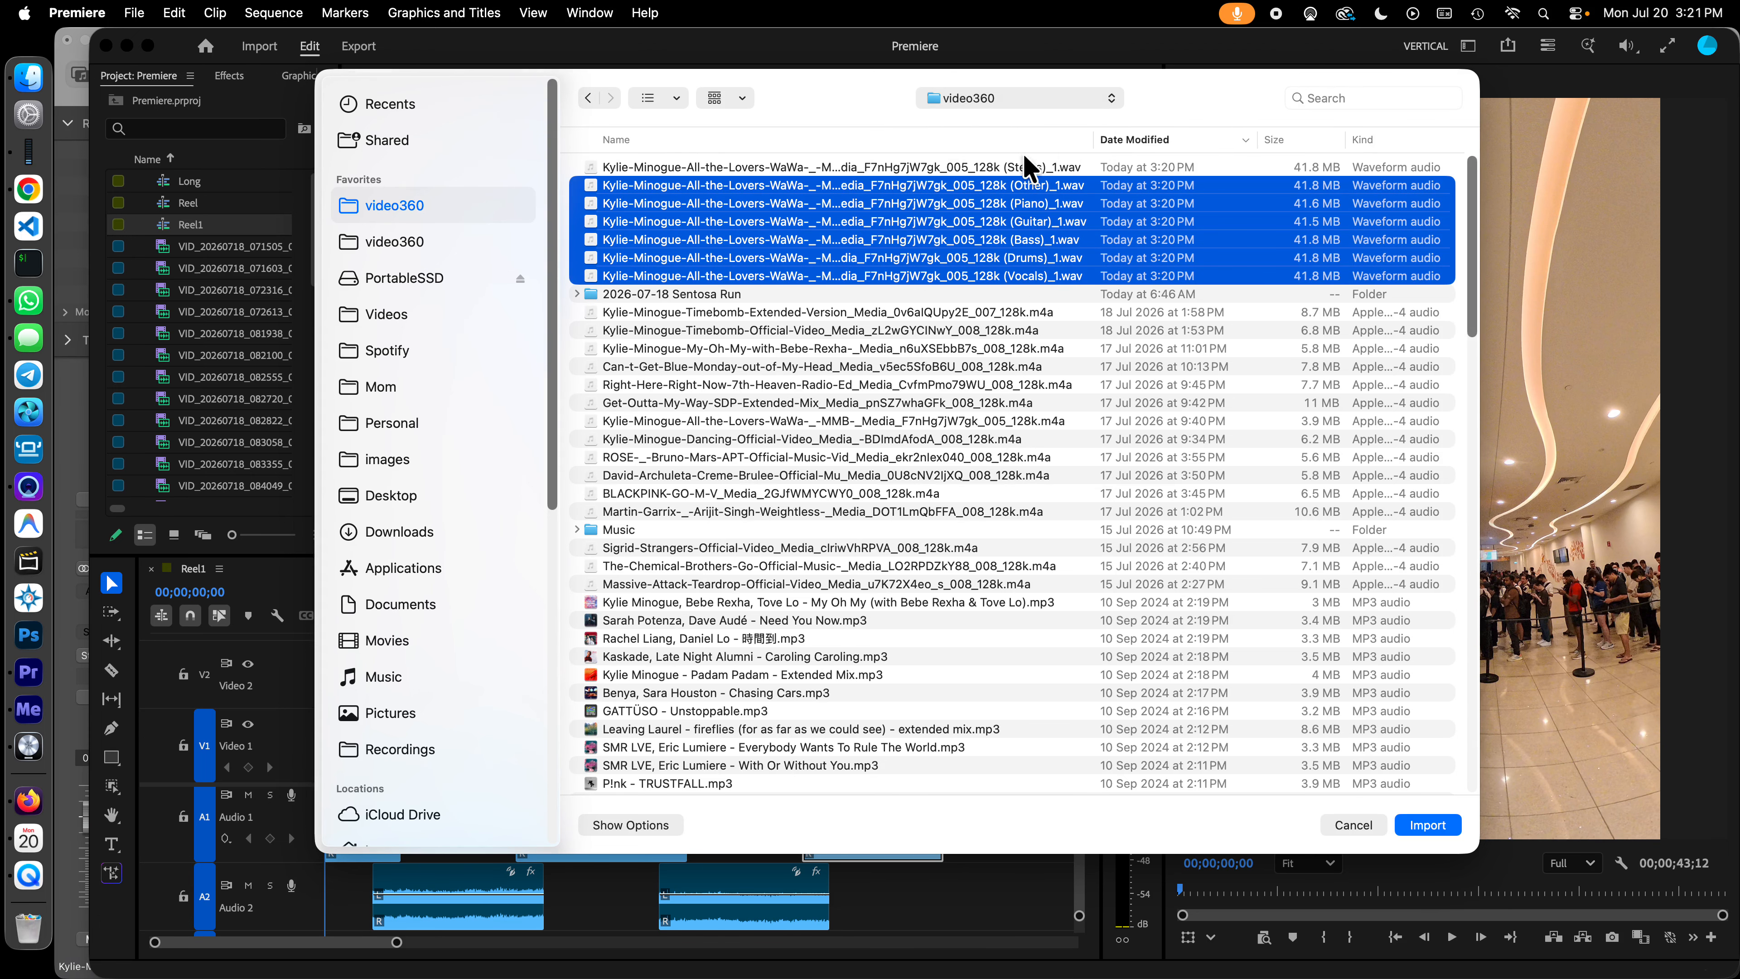
{"action": "left_click", "coordinate": [1429, 825]}
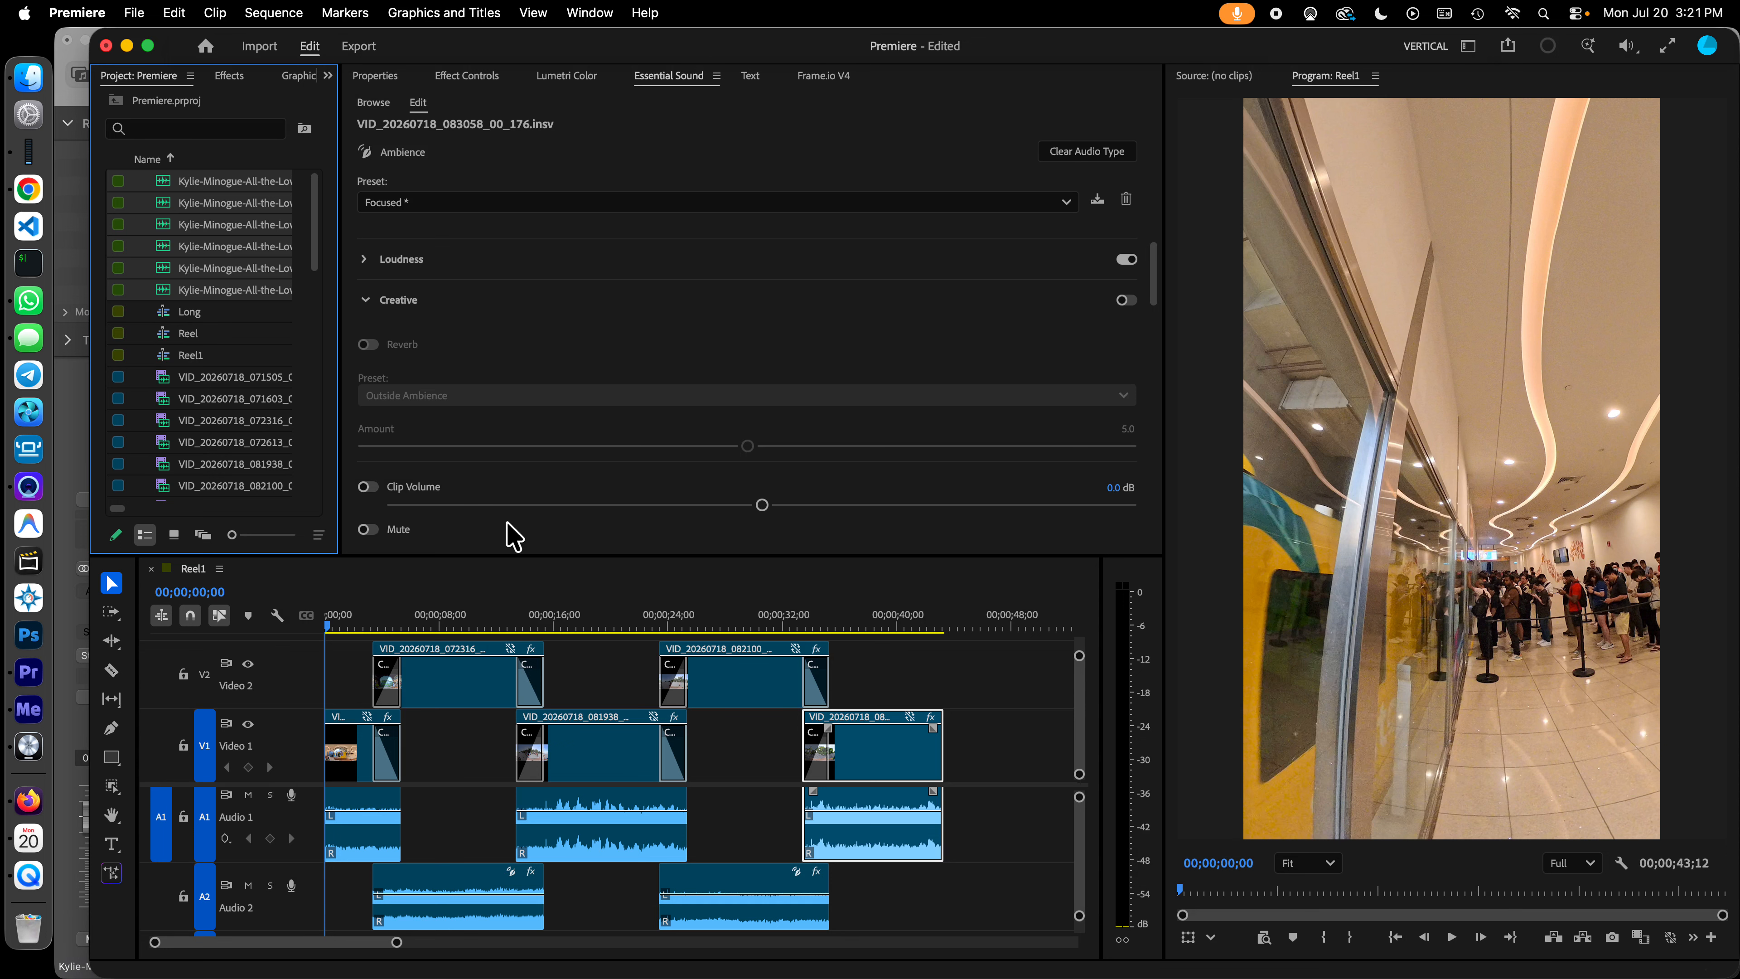
Step: Widen the project's item list and its Name column to reveal more of the stem file names
{"action": "left_click_drag", "start_coordinate": [338, 451], "coordinate": [444, 460]}
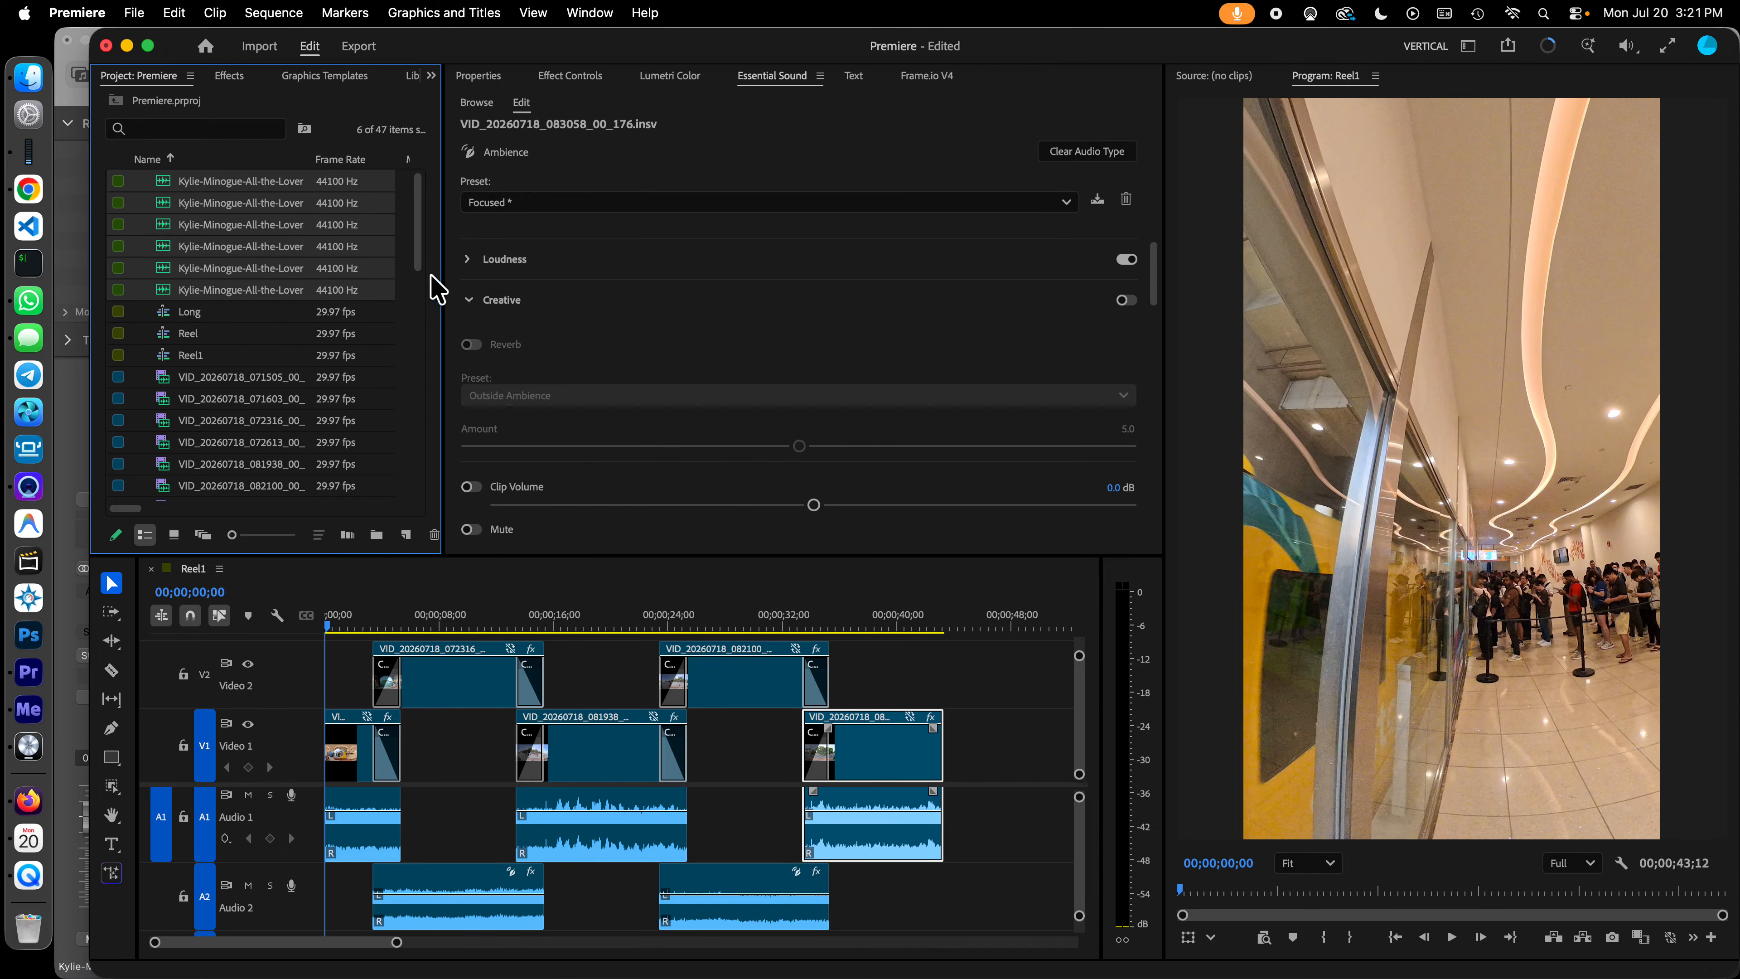
{"action": "left_click_drag", "start_coordinate": [310, 158], "coordinate": [340, 164]}
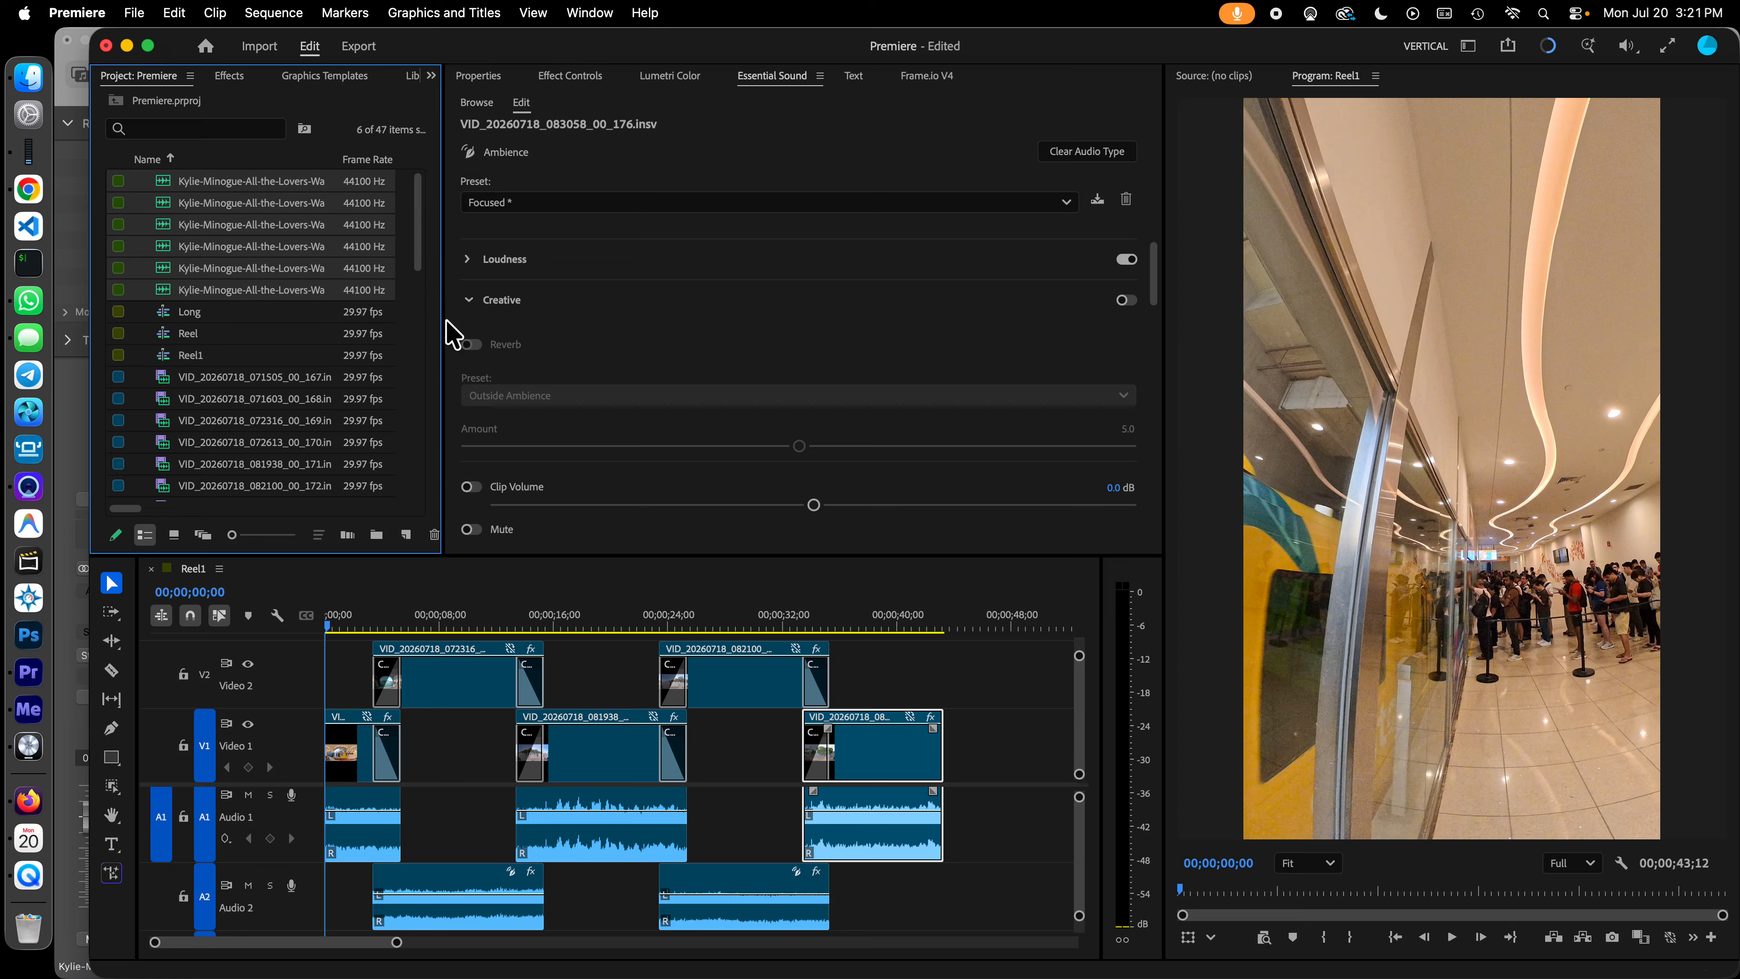
{"action": "left_click_drag", "start_coordinate": [445, 326], "coordinate": [557, 329]}
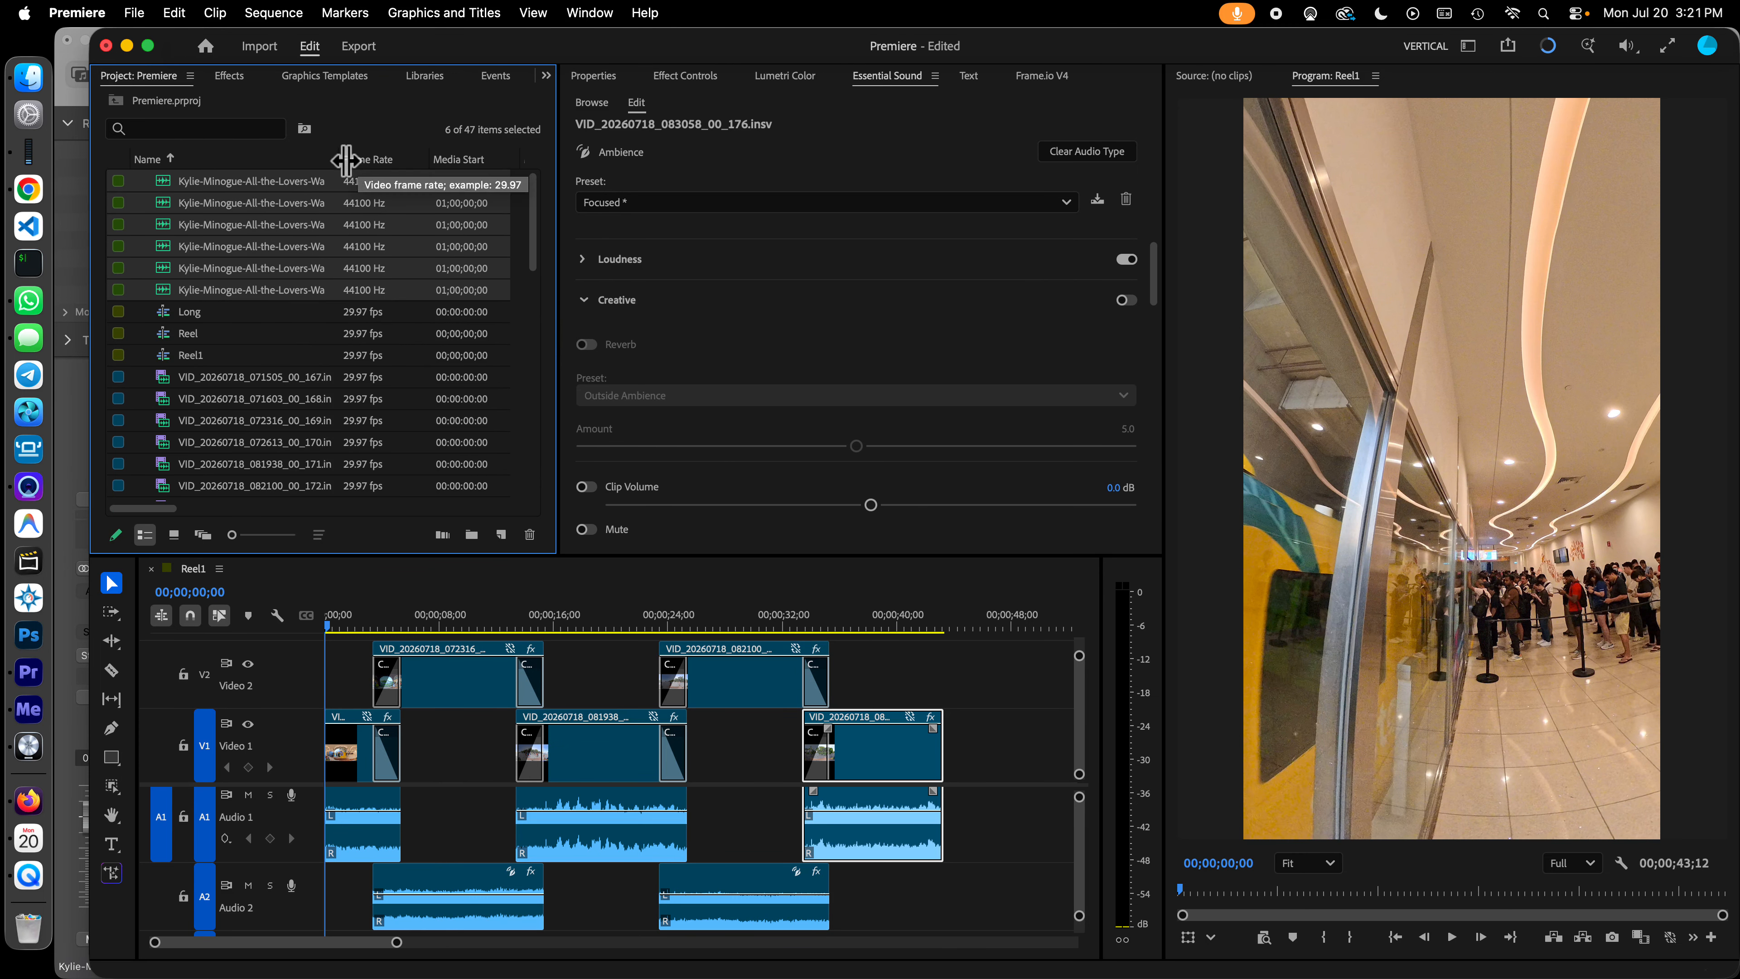
{"action": "left_click_drag", "start_coordinate": [346, 163], "coordinate": [468, 176]}
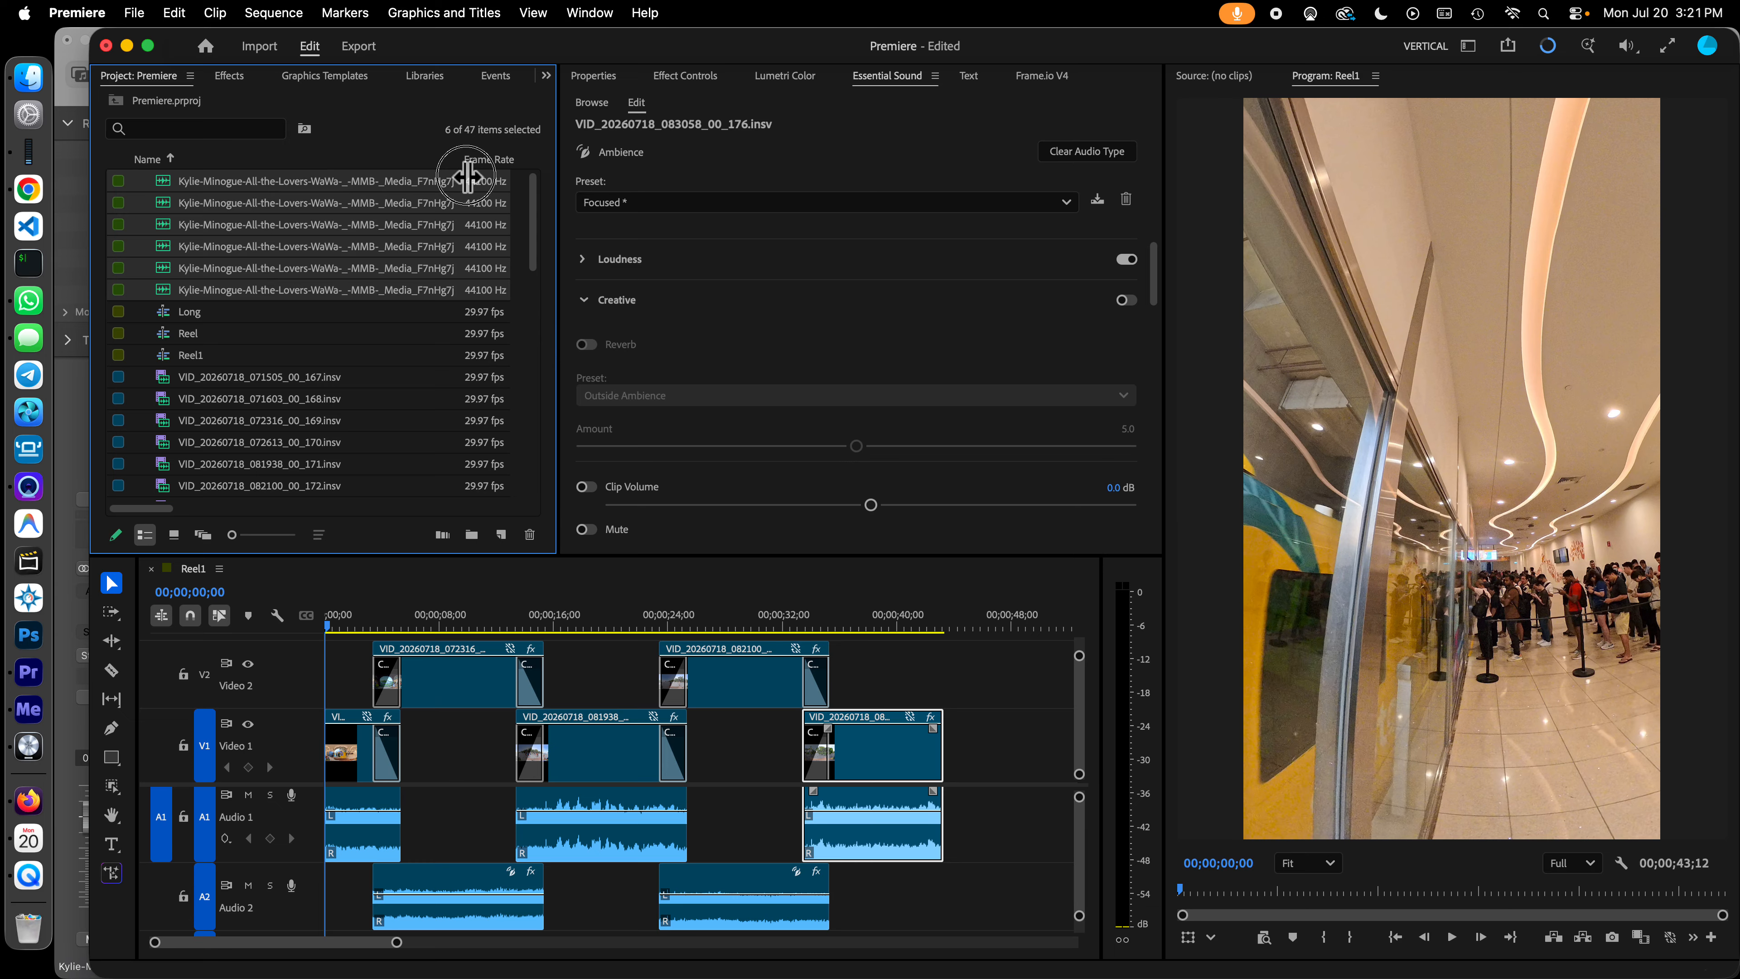
{"action": "left_click_drag", "start_coordinate": [468, 176], "coordinate": [455, 180]}
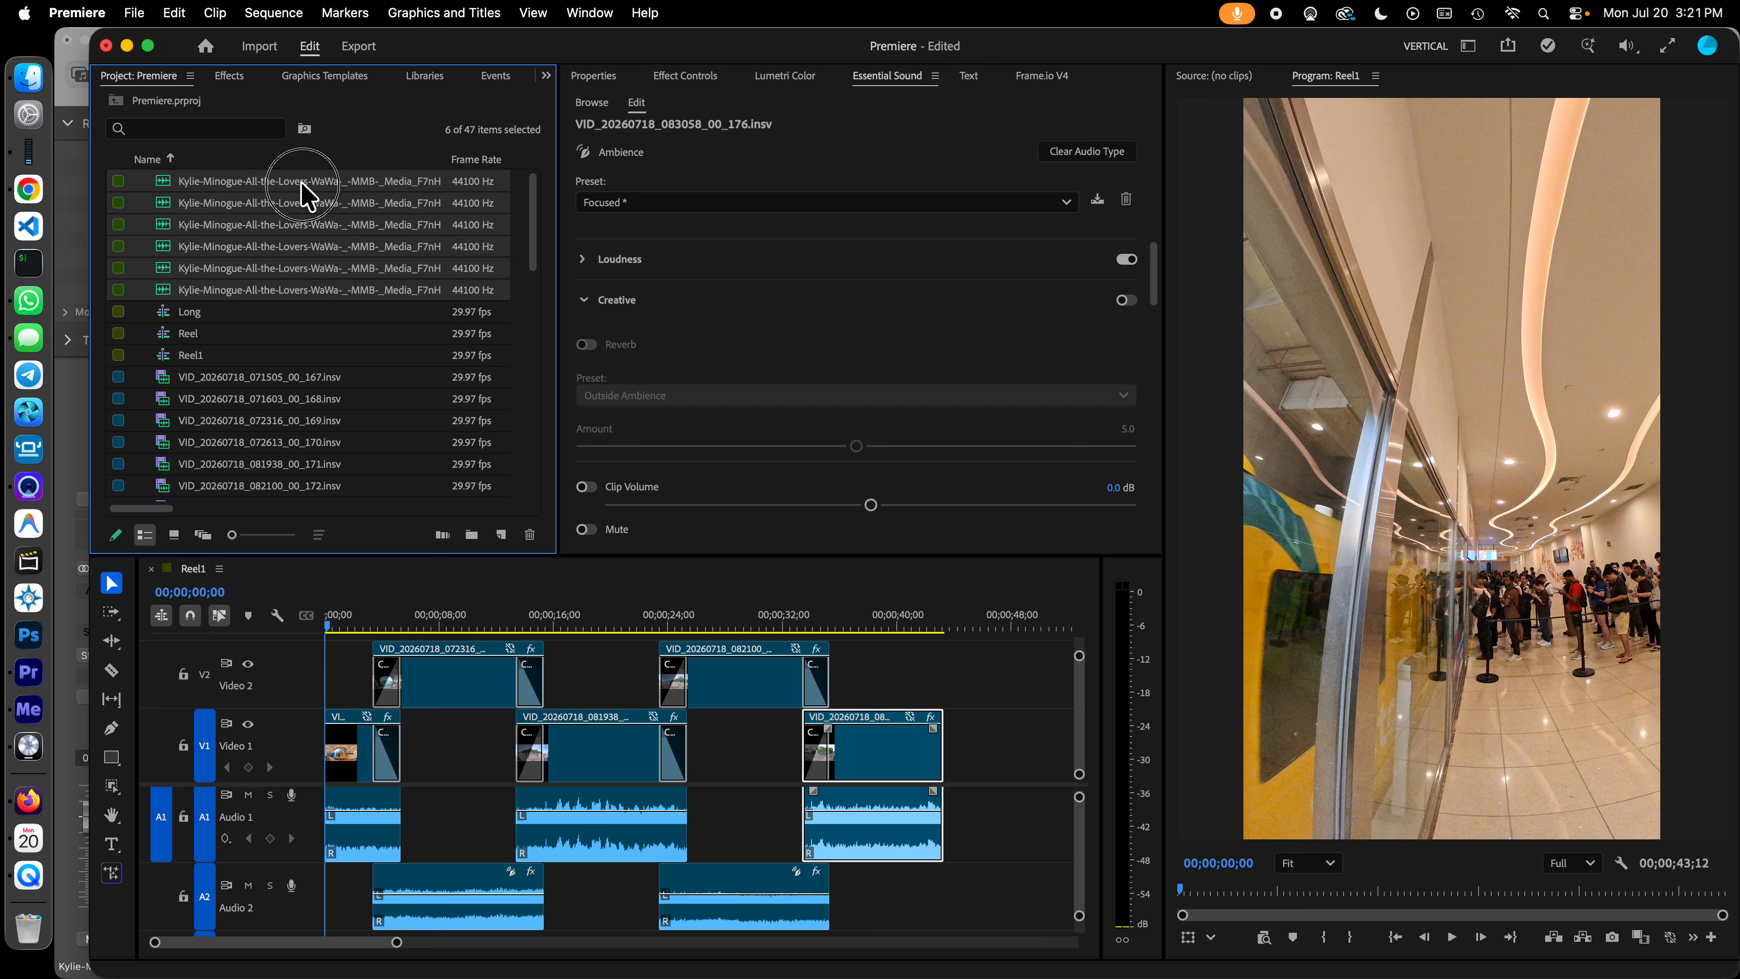
{"action": "left_click", "coordinate": [317, 181]}
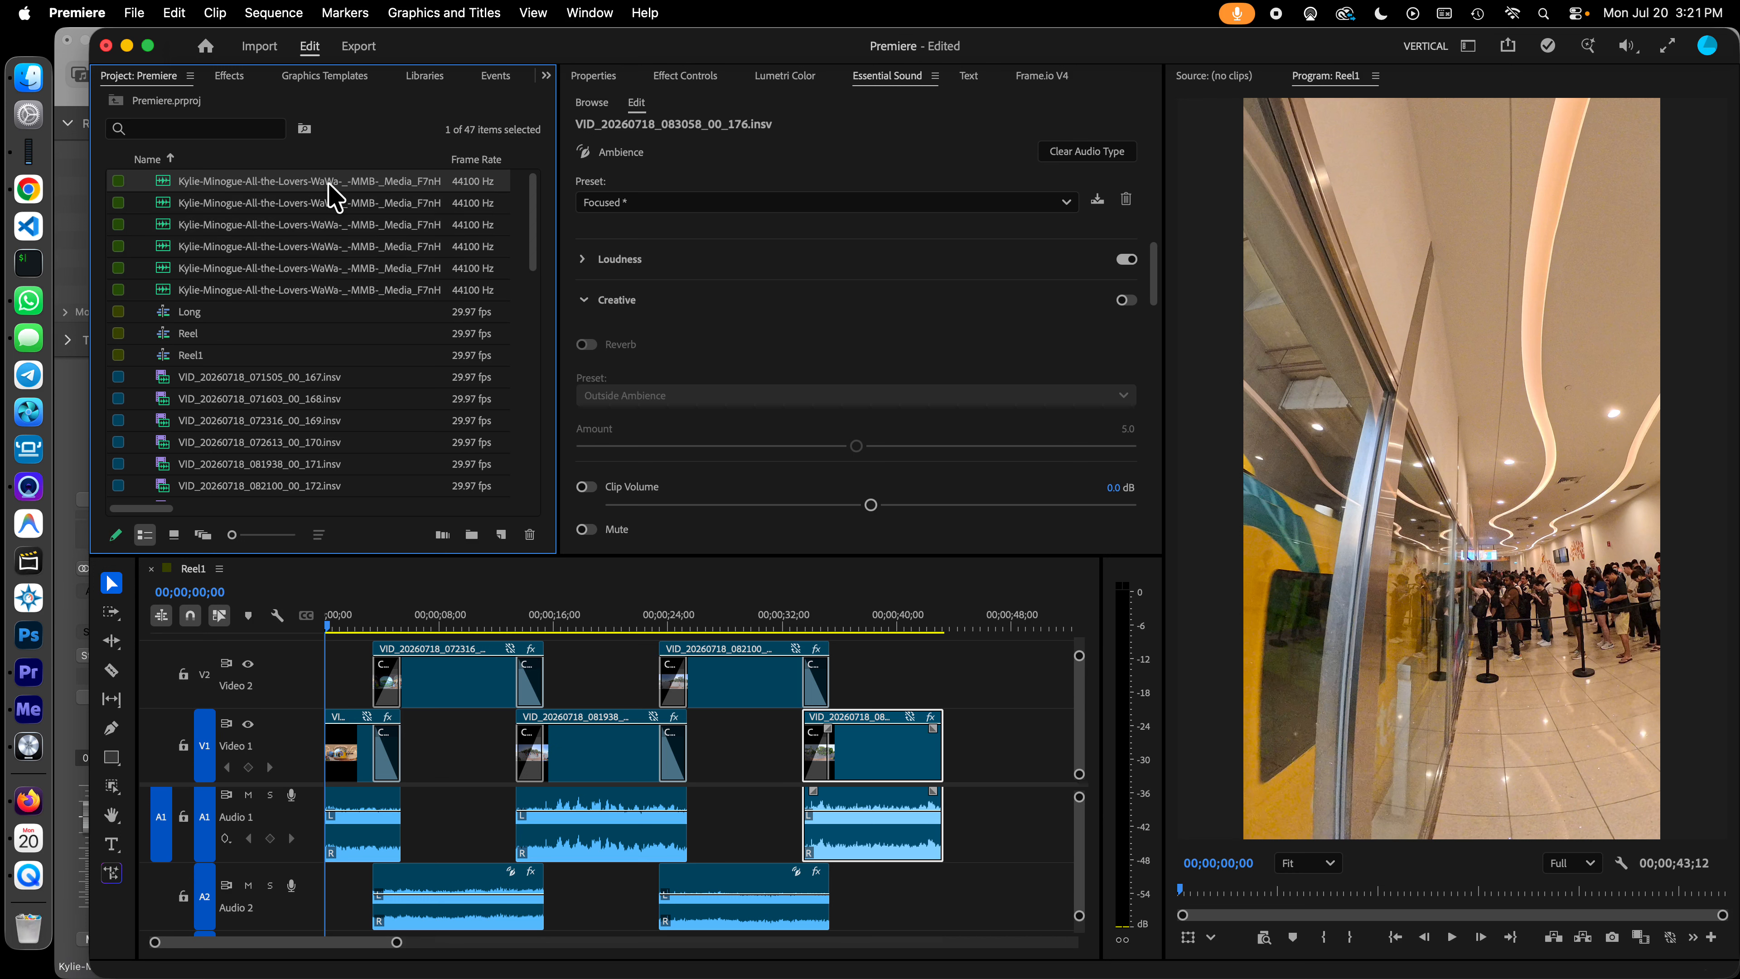
{"action": "right_click", "coordinate": [294, 182]}
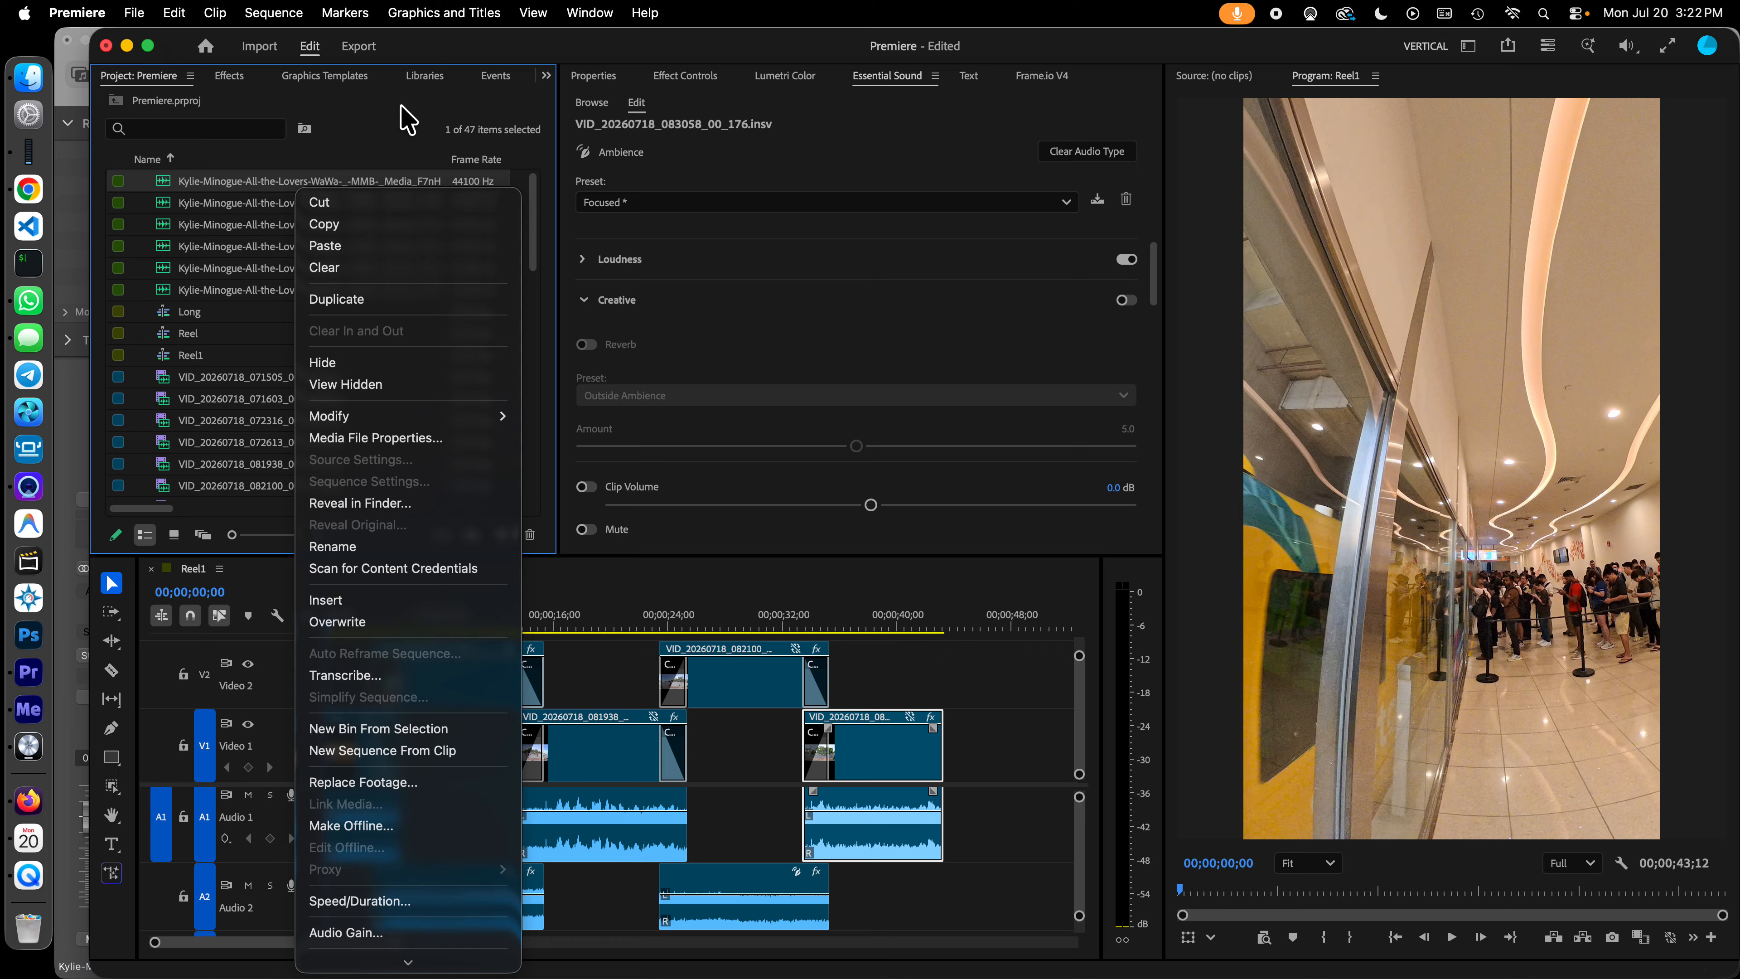
{"action": "left_click", "coordinate": [409, 121]}
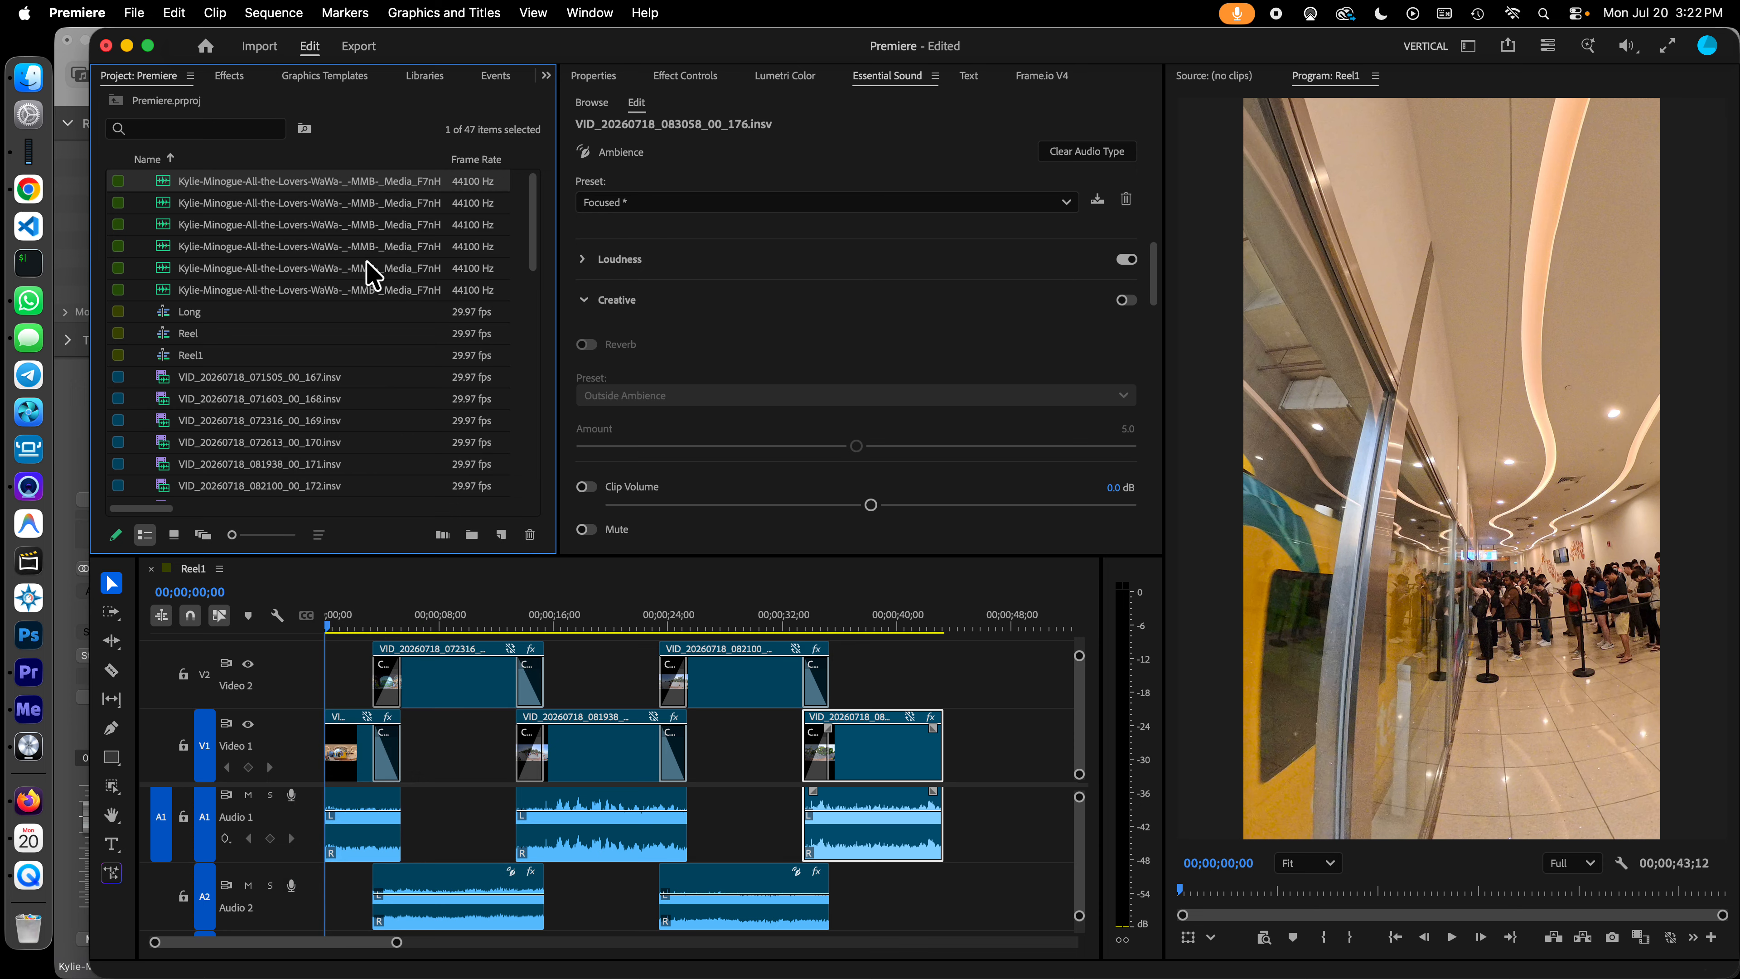
Step: Create a new sequence from the imported Vocals stem
{"action": "right_click", "coordinate": [374, 299]}
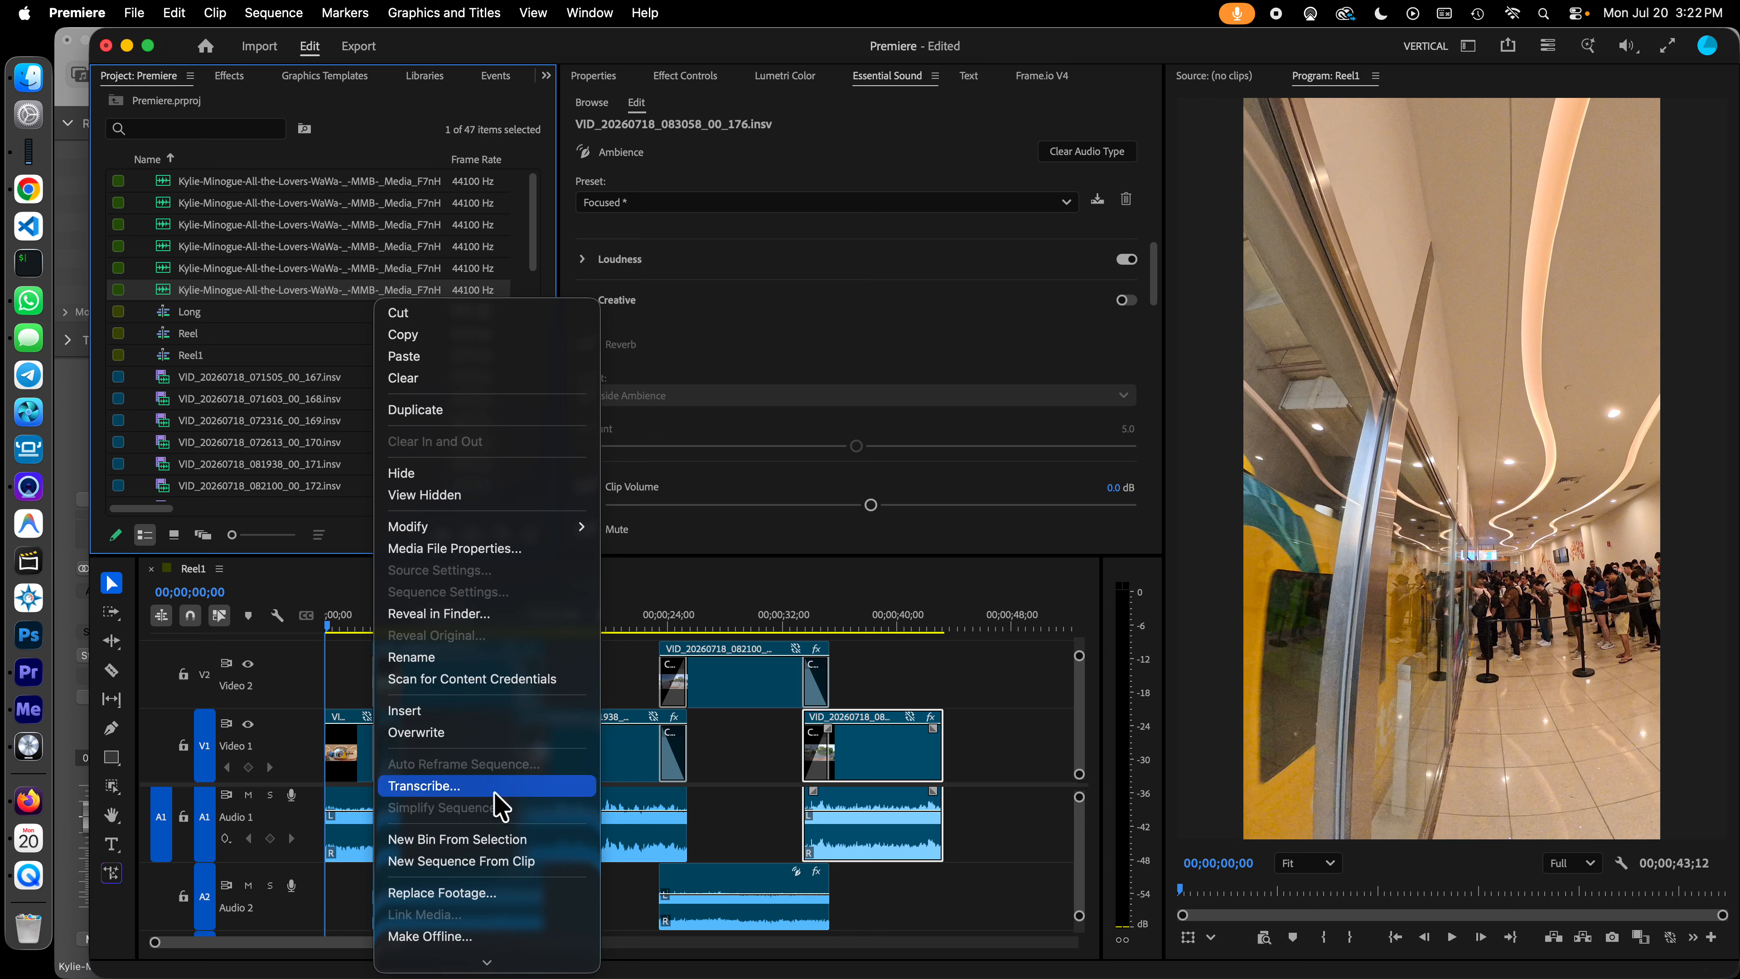
{"action": "left_click", "coordinate": [522, 862]}
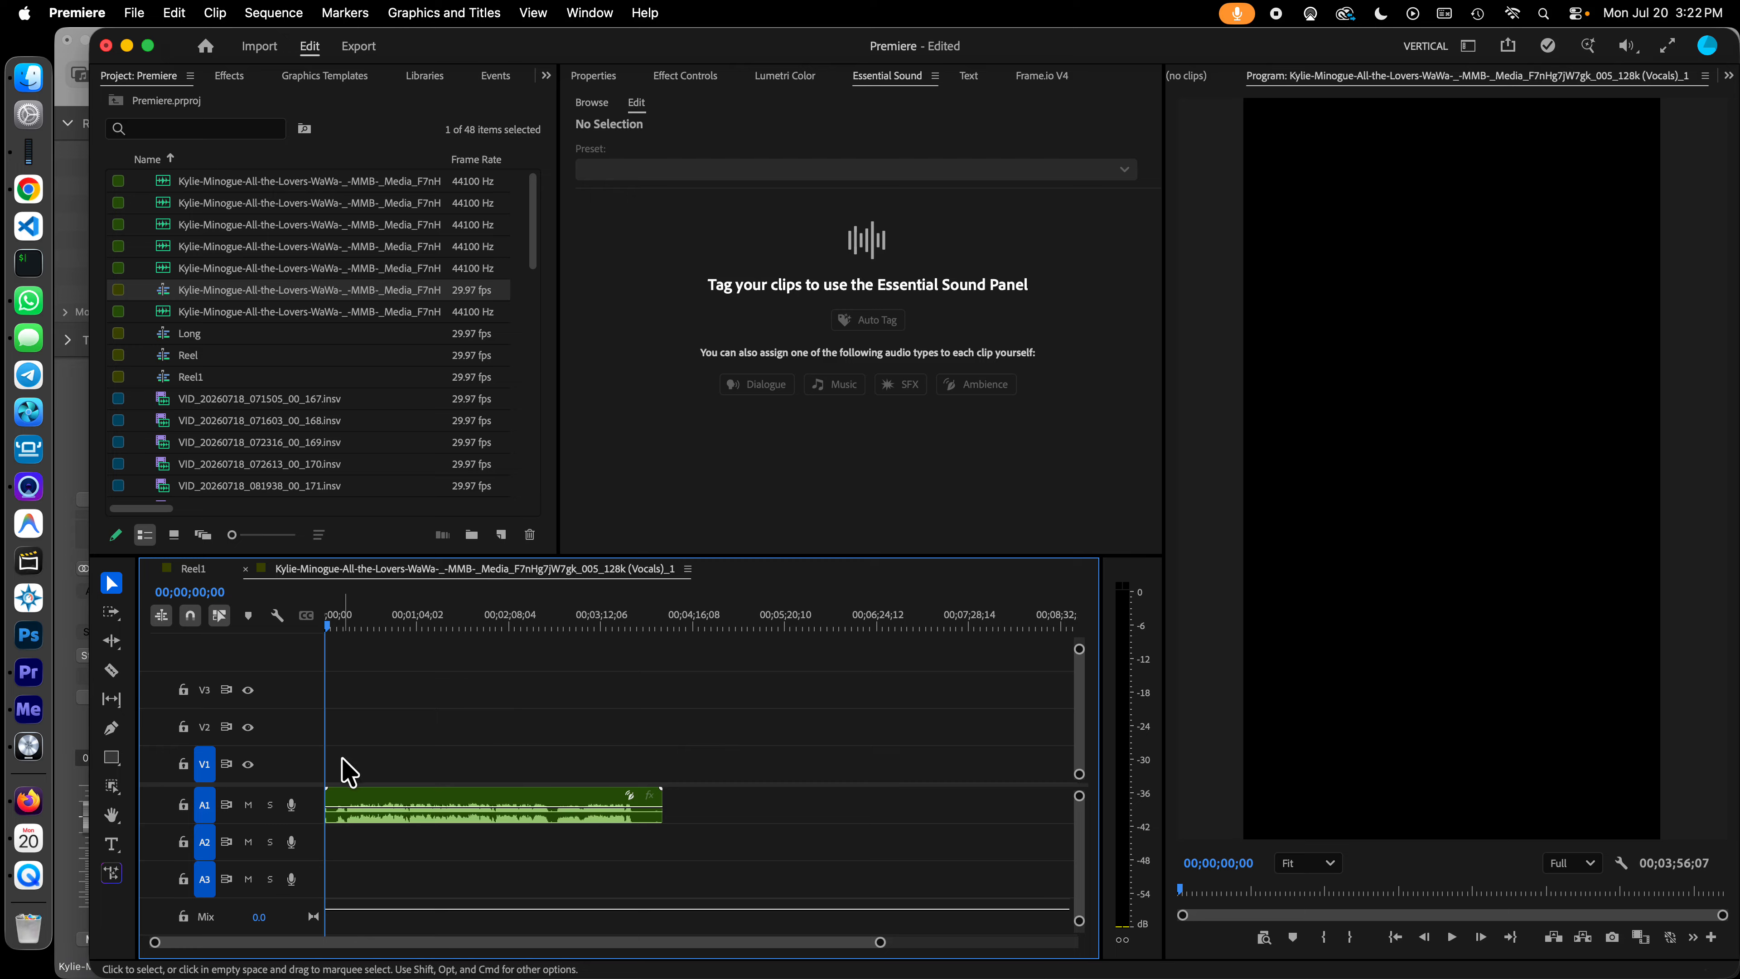
Step: Delete the empty V3 and V2 video tracks from the new vocals sequence, keeping only V1
{"action": "left_click", "coordinate": [277, 765]}
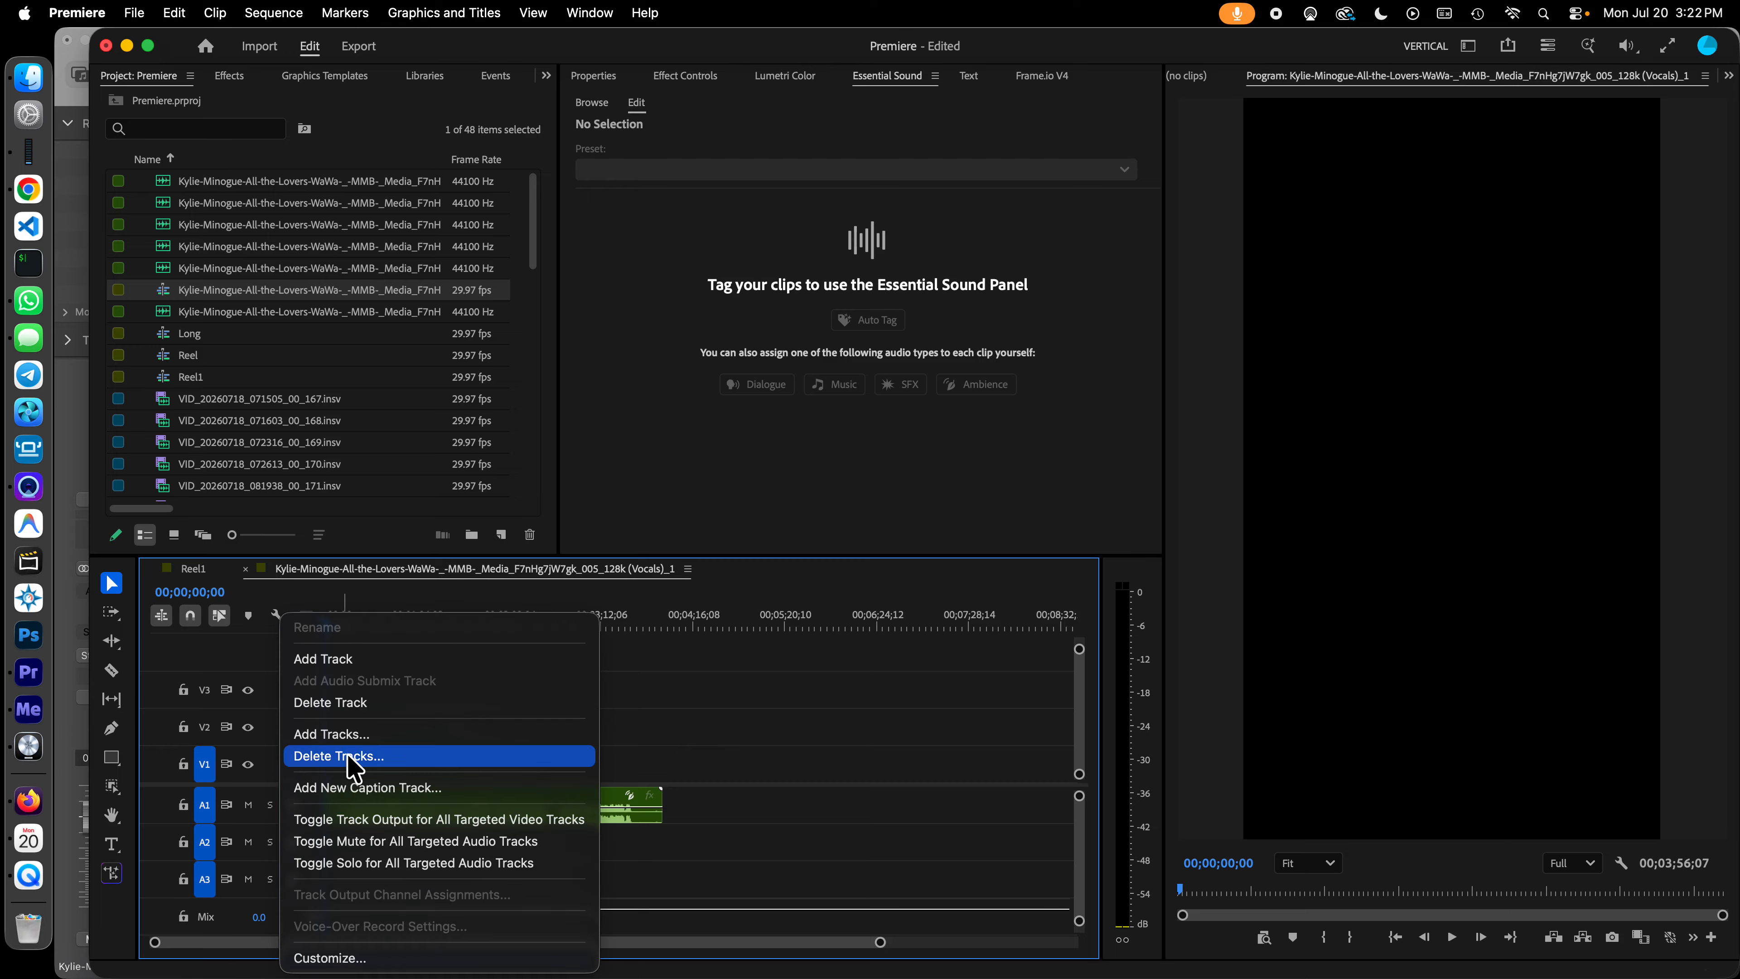
{"action": "left_click", "coordinate": [357, 703]}
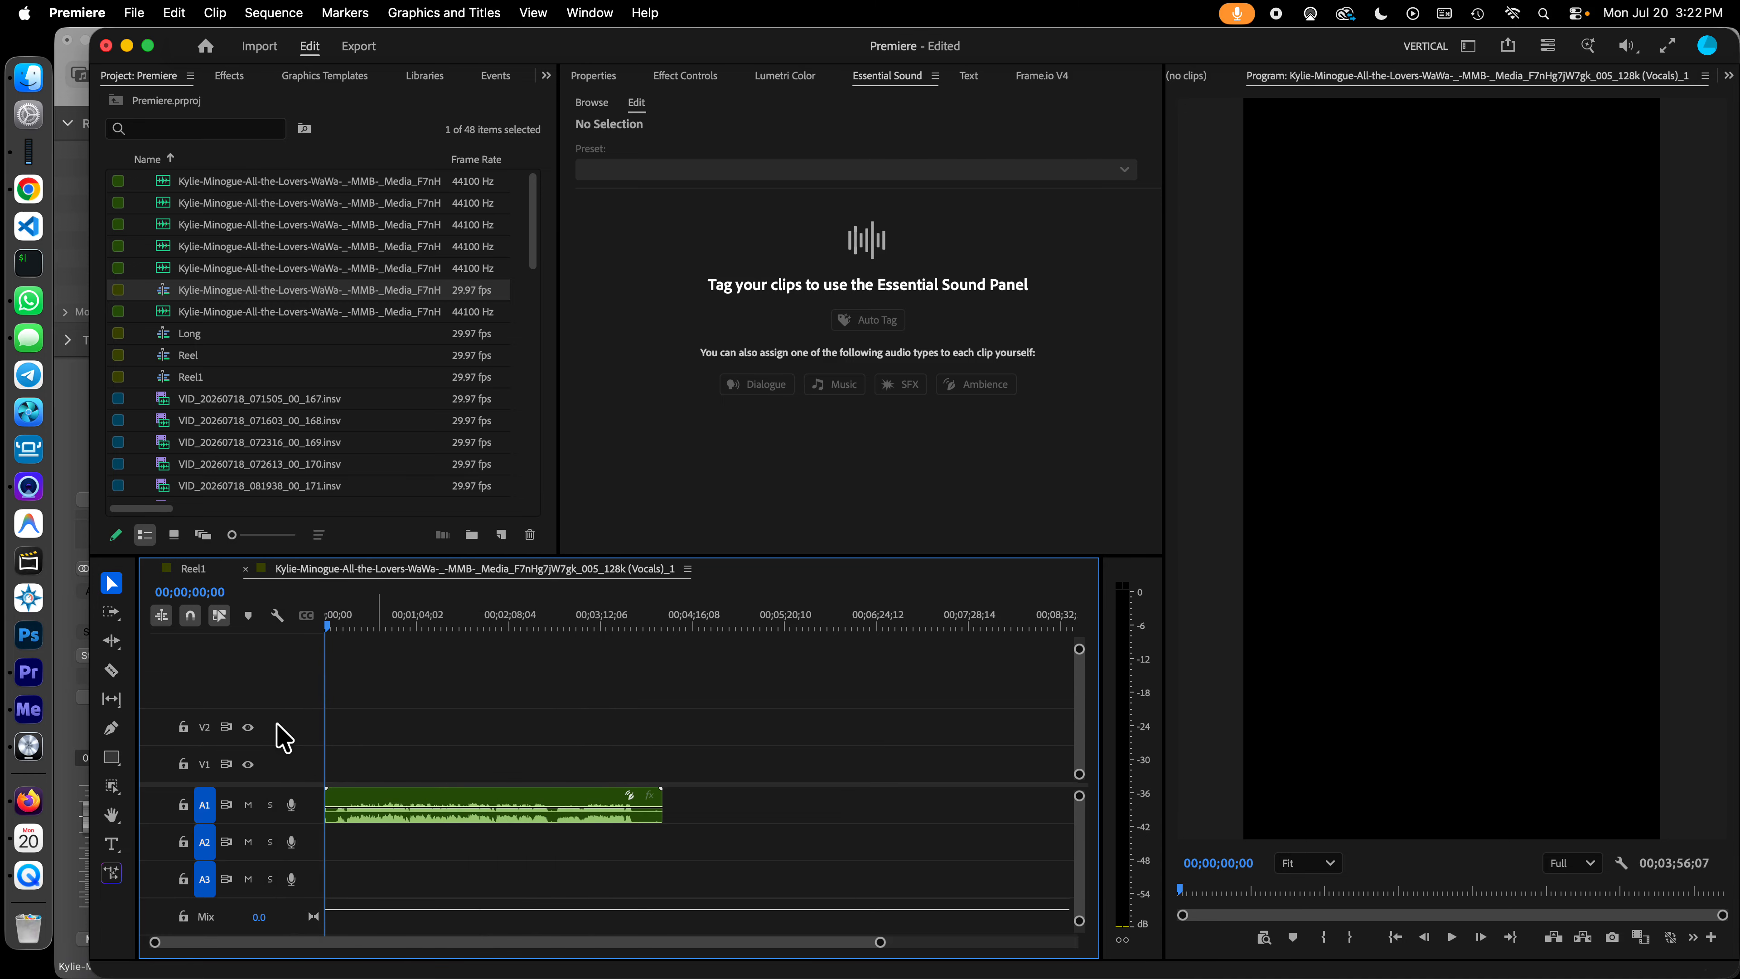
{"action": "right_click", "coordinate": [281, 728]}
{"action": "left_click", "coordinate": [351, 703]}
{"action": "right_click", "coordinate": [279, 756]}
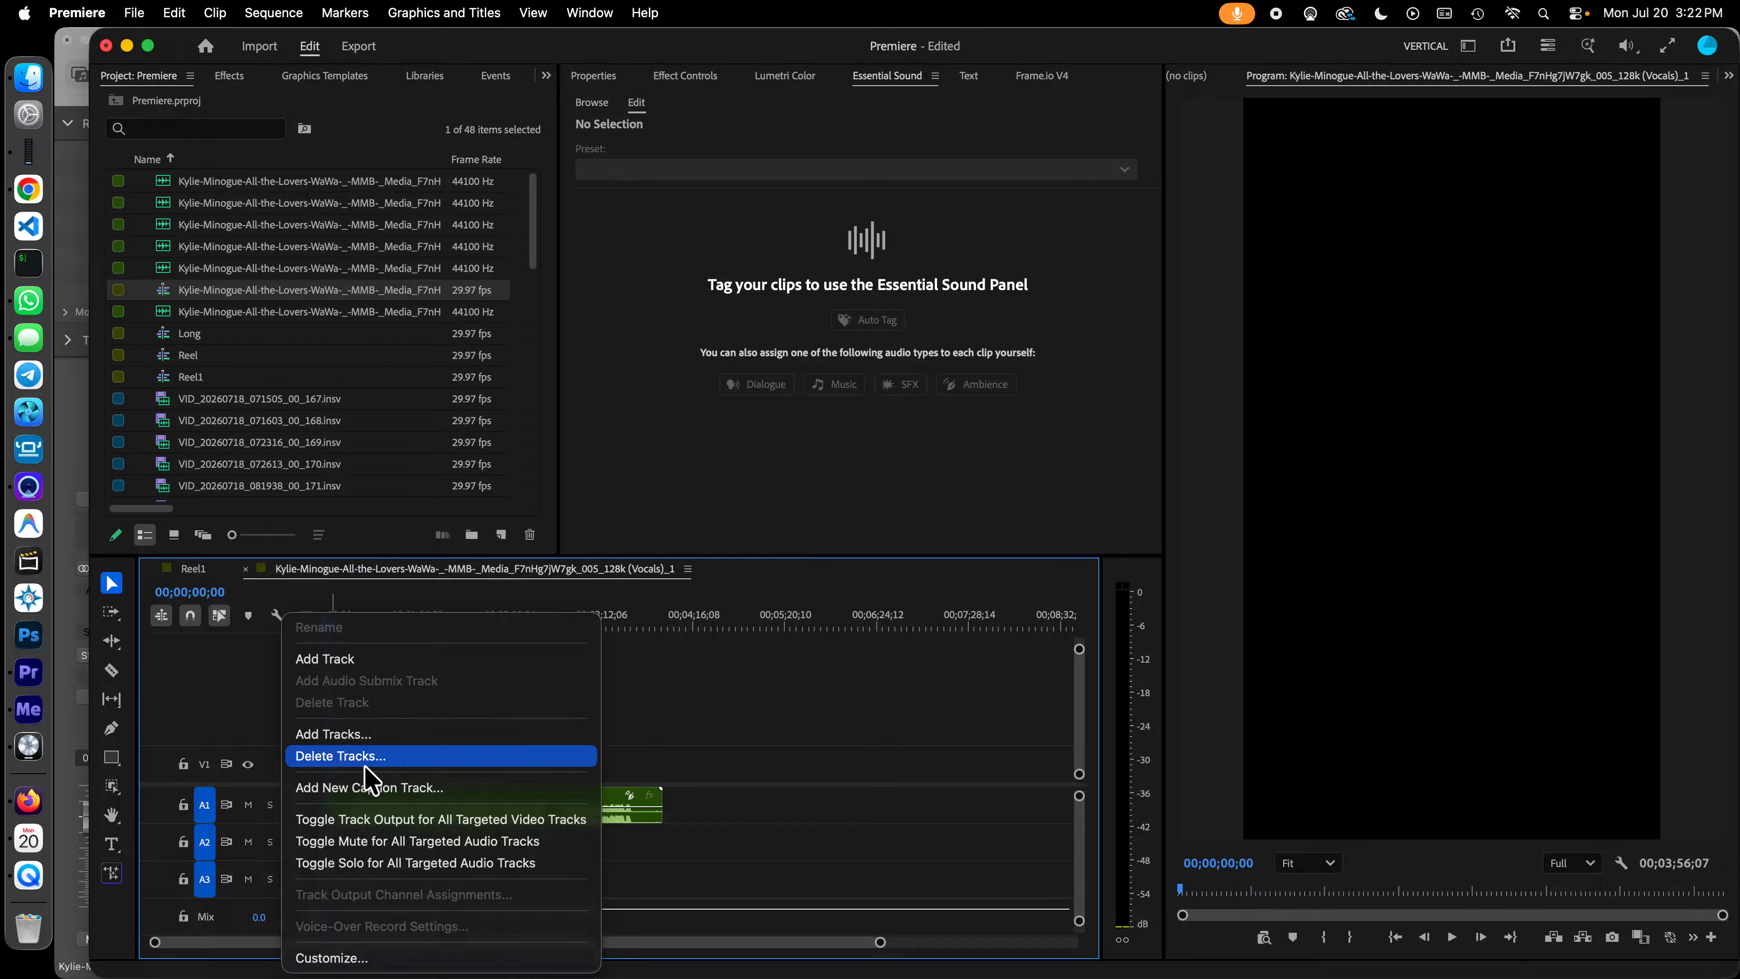
{"action": "left_click", "coordinate": [746, 757]}
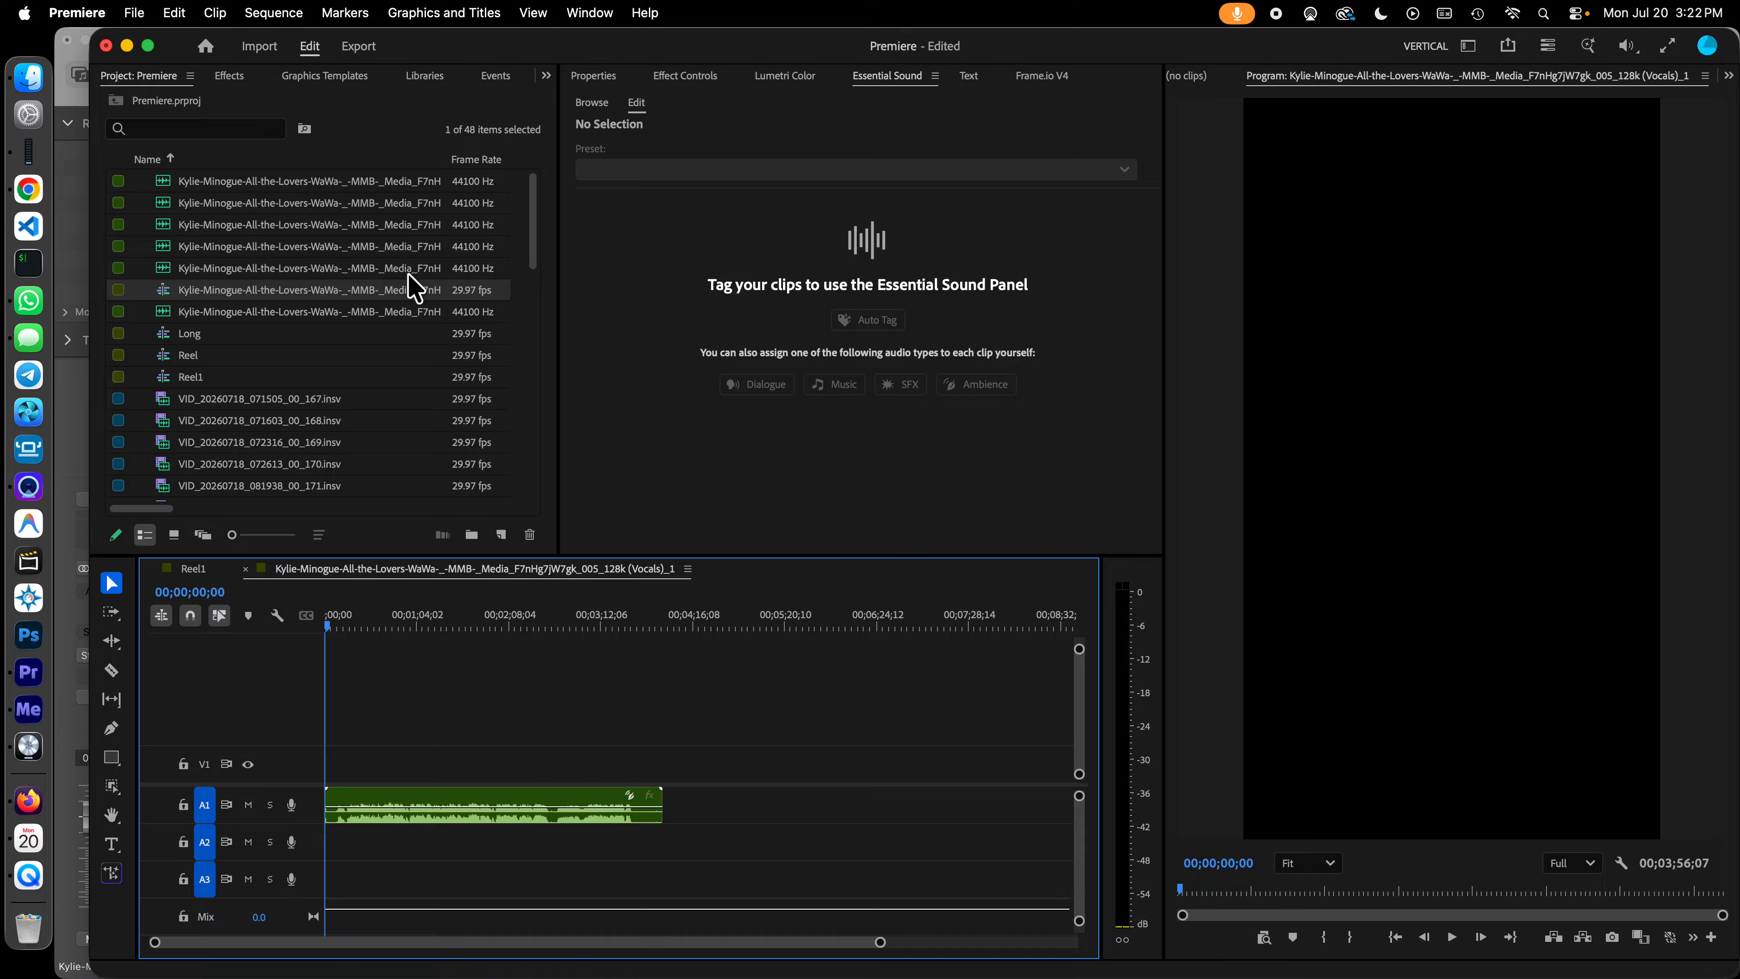
Step: Rename the new vocals sequence in the project as all-the-lovers
{"action": "left_click", "coordinate": [257, 293]}
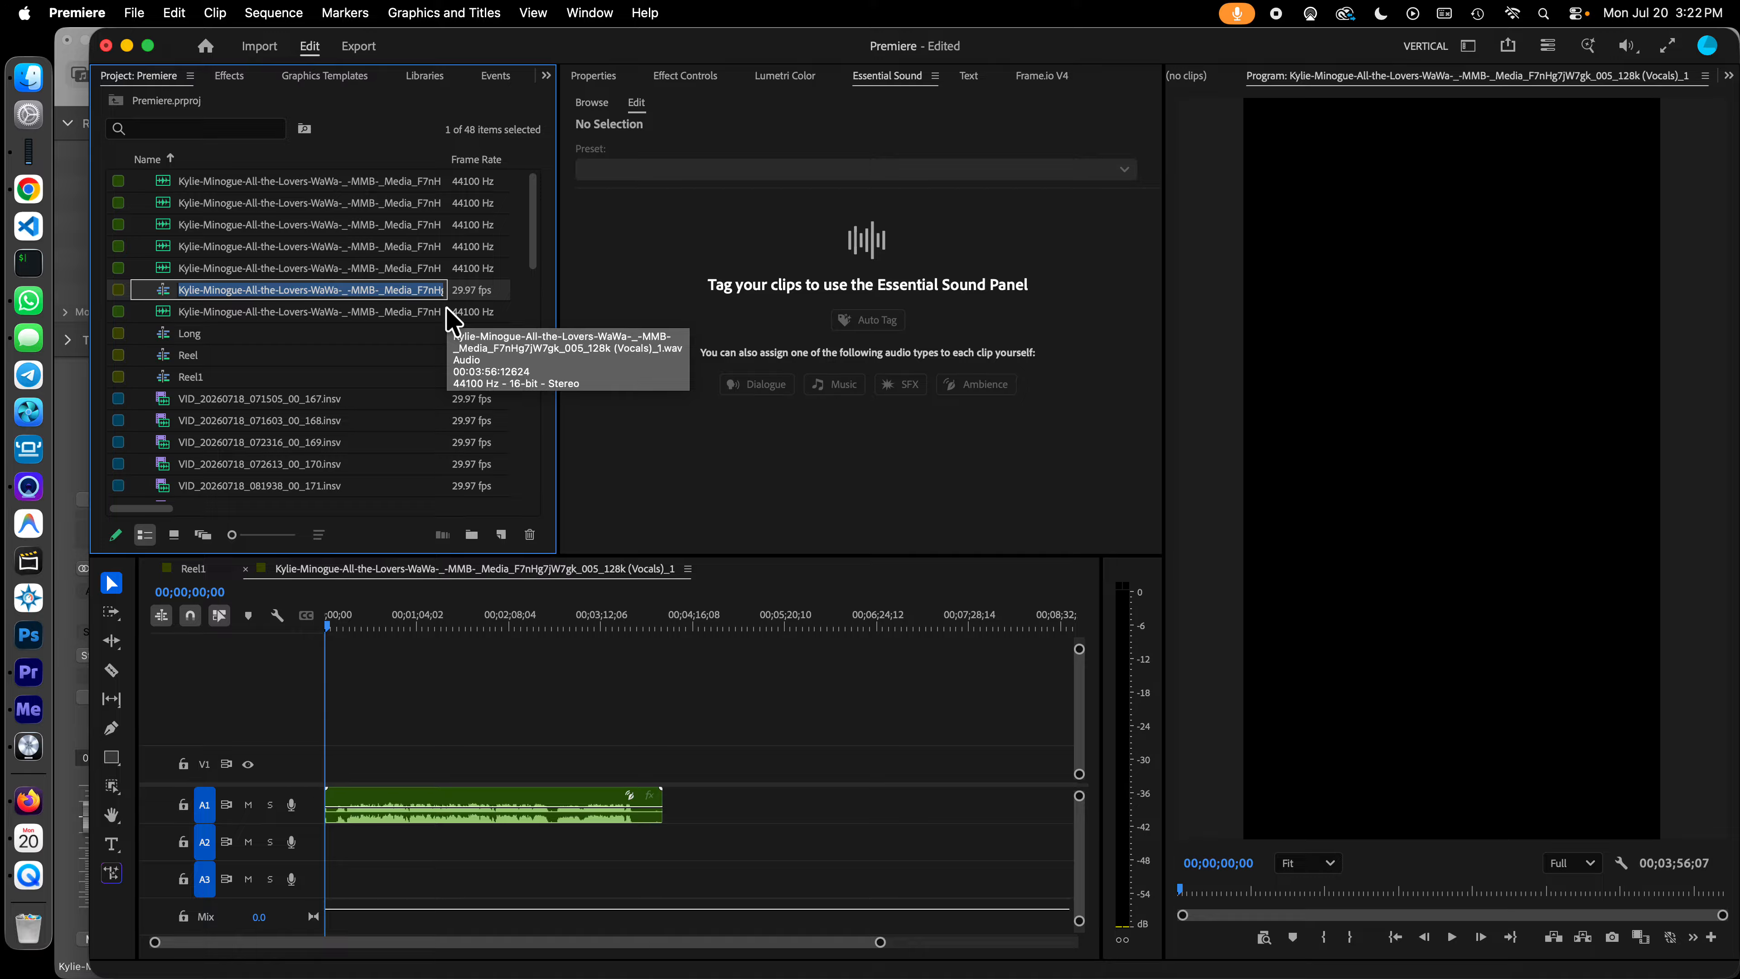
{"action": "type", "text": "all-the-lovers"}
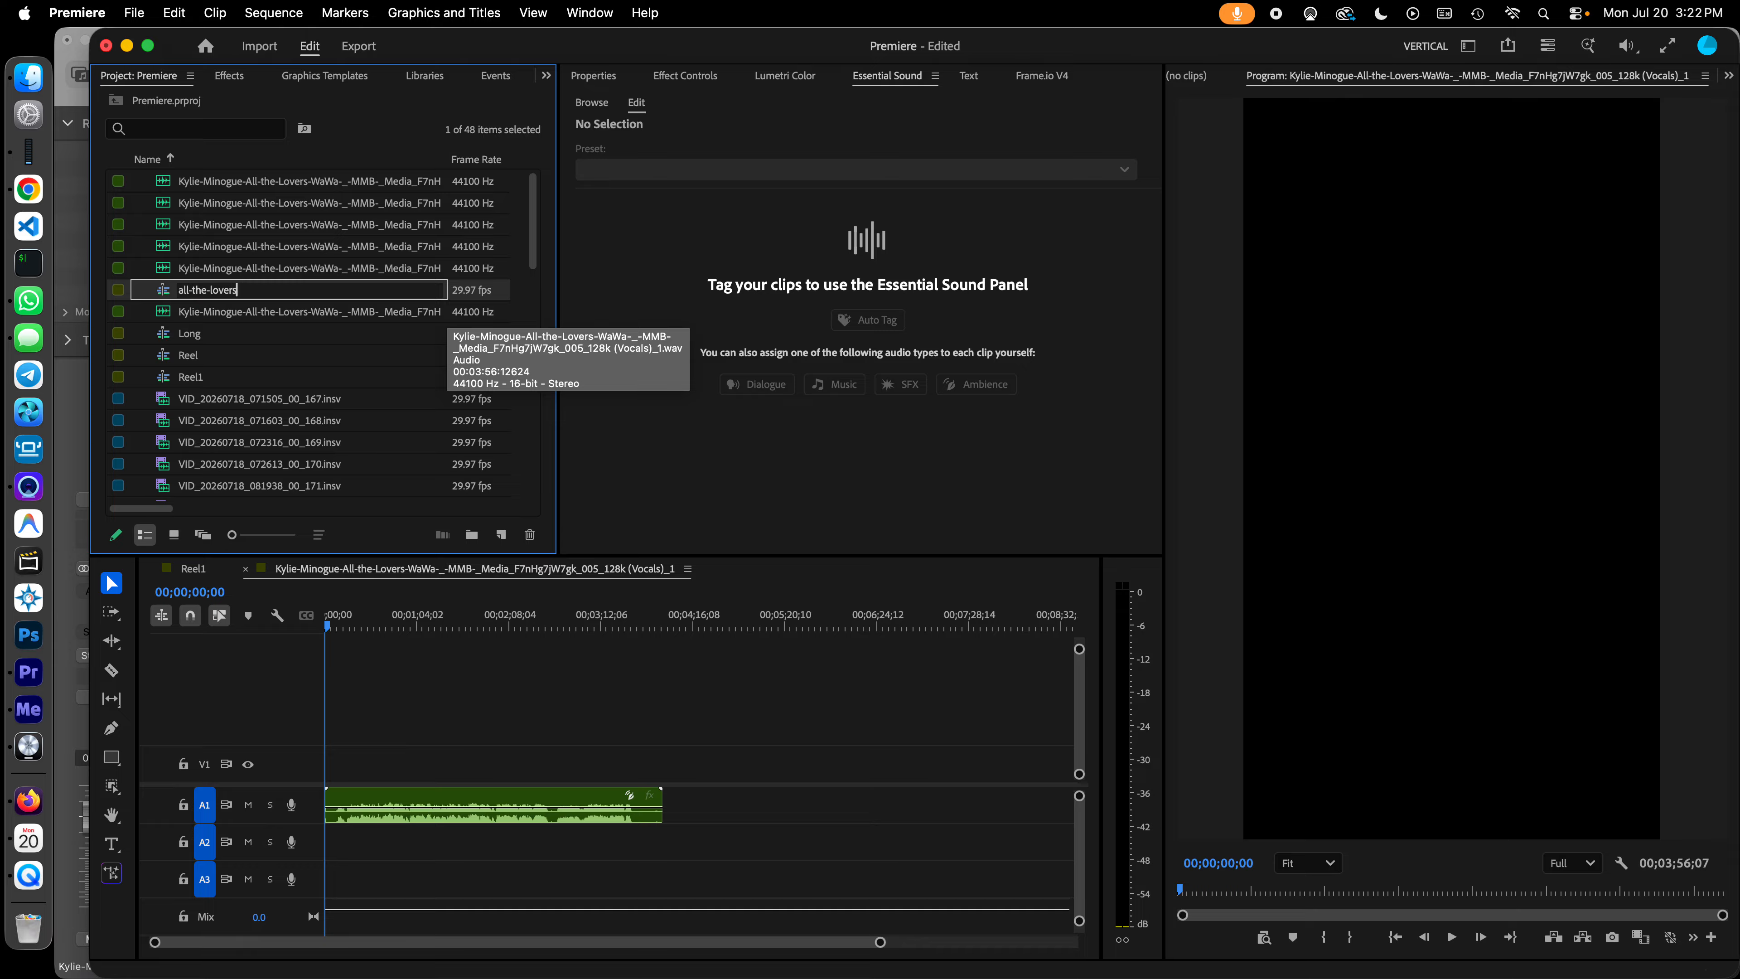
{"action": "key", "text": "Tab"}
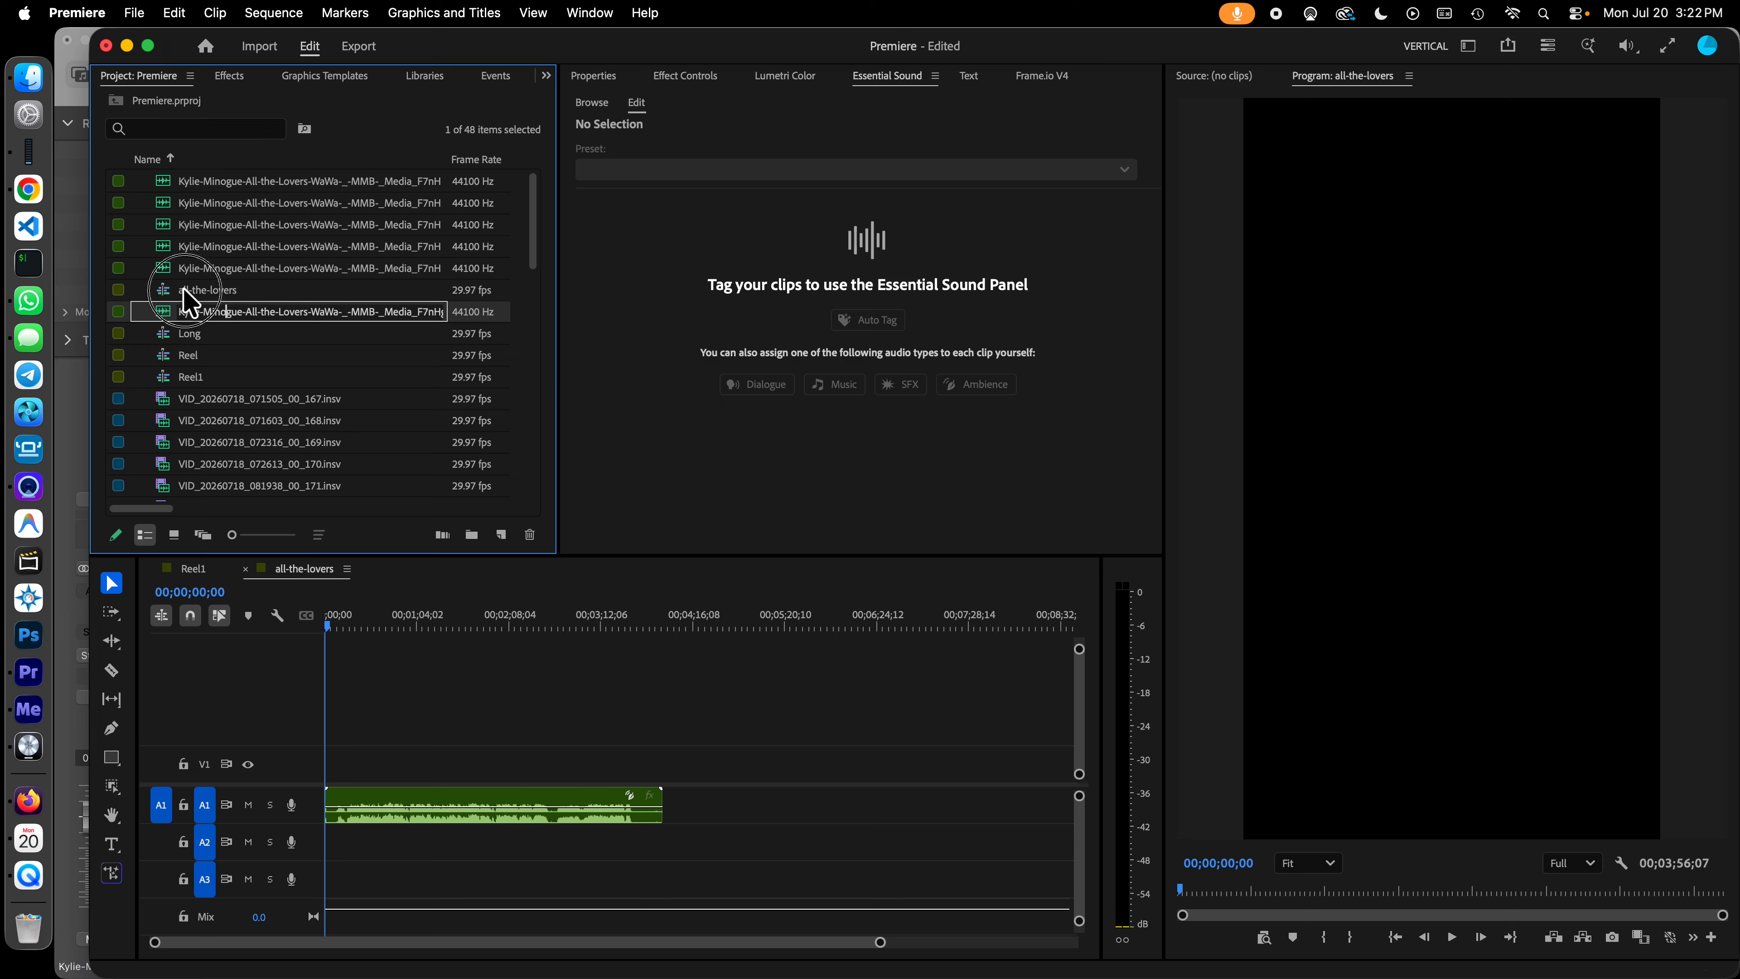
{"action": "left_click", "coordinate": [202, 293]}
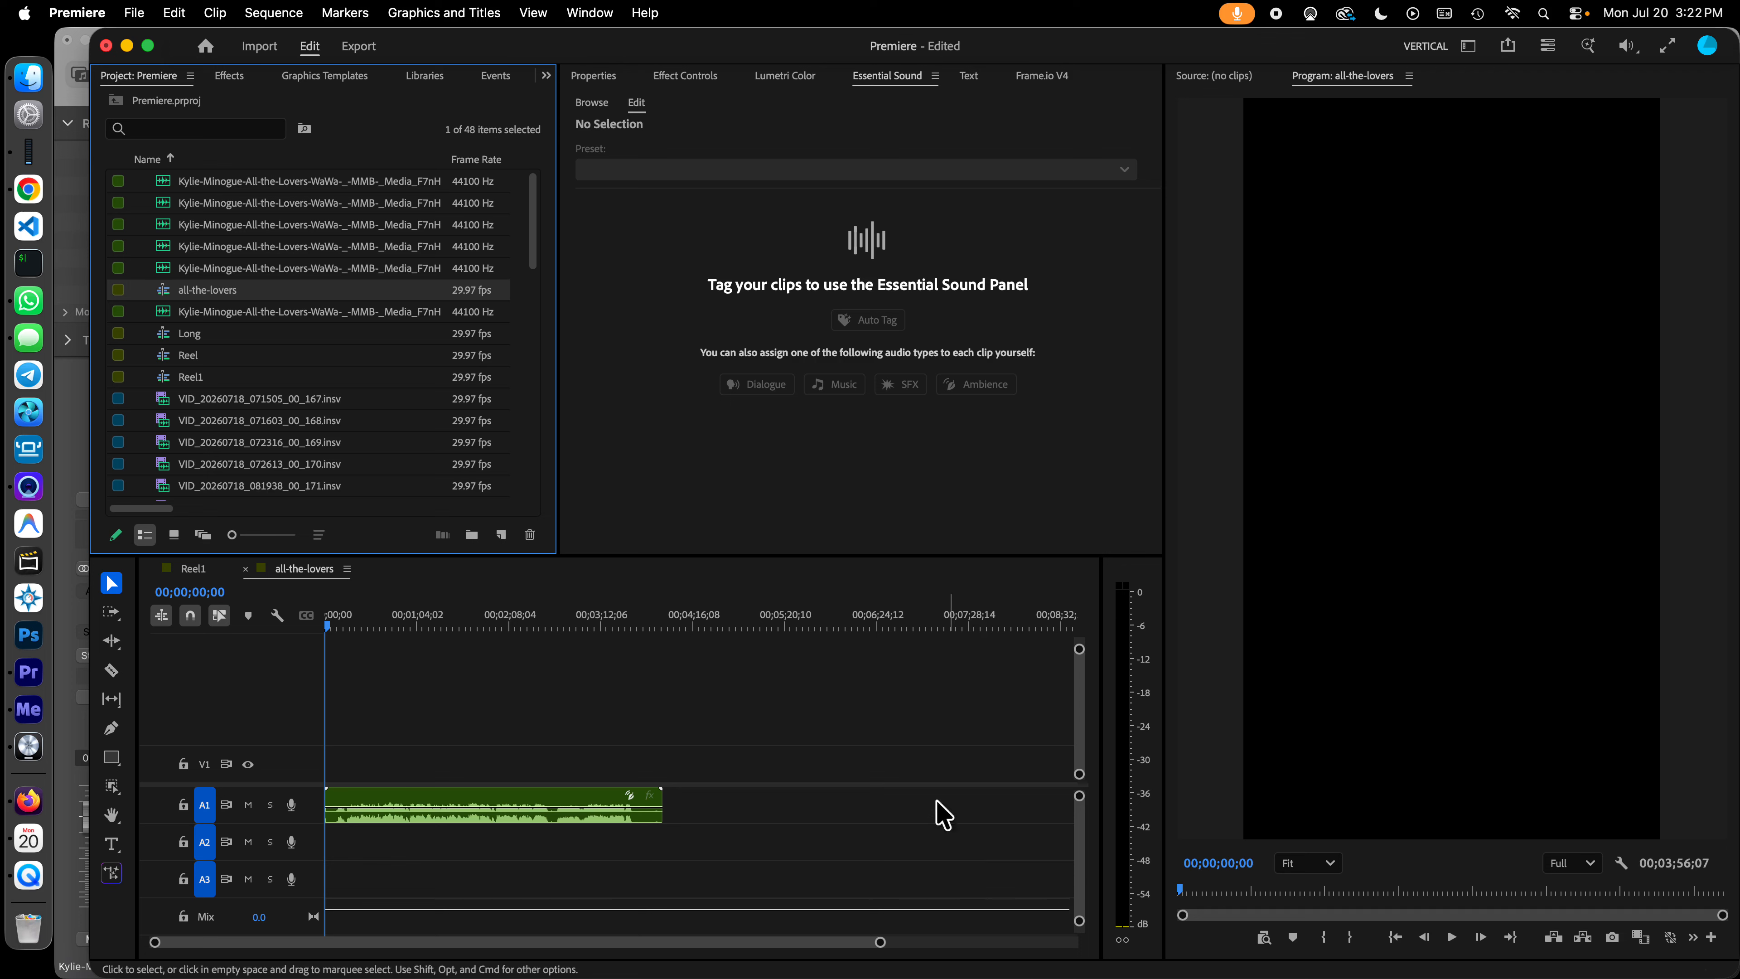
Step: Play the first second of the Vocals clip in the all-the-lovers sequence
{"action": "left_click", "coordinate": [881, 797]}
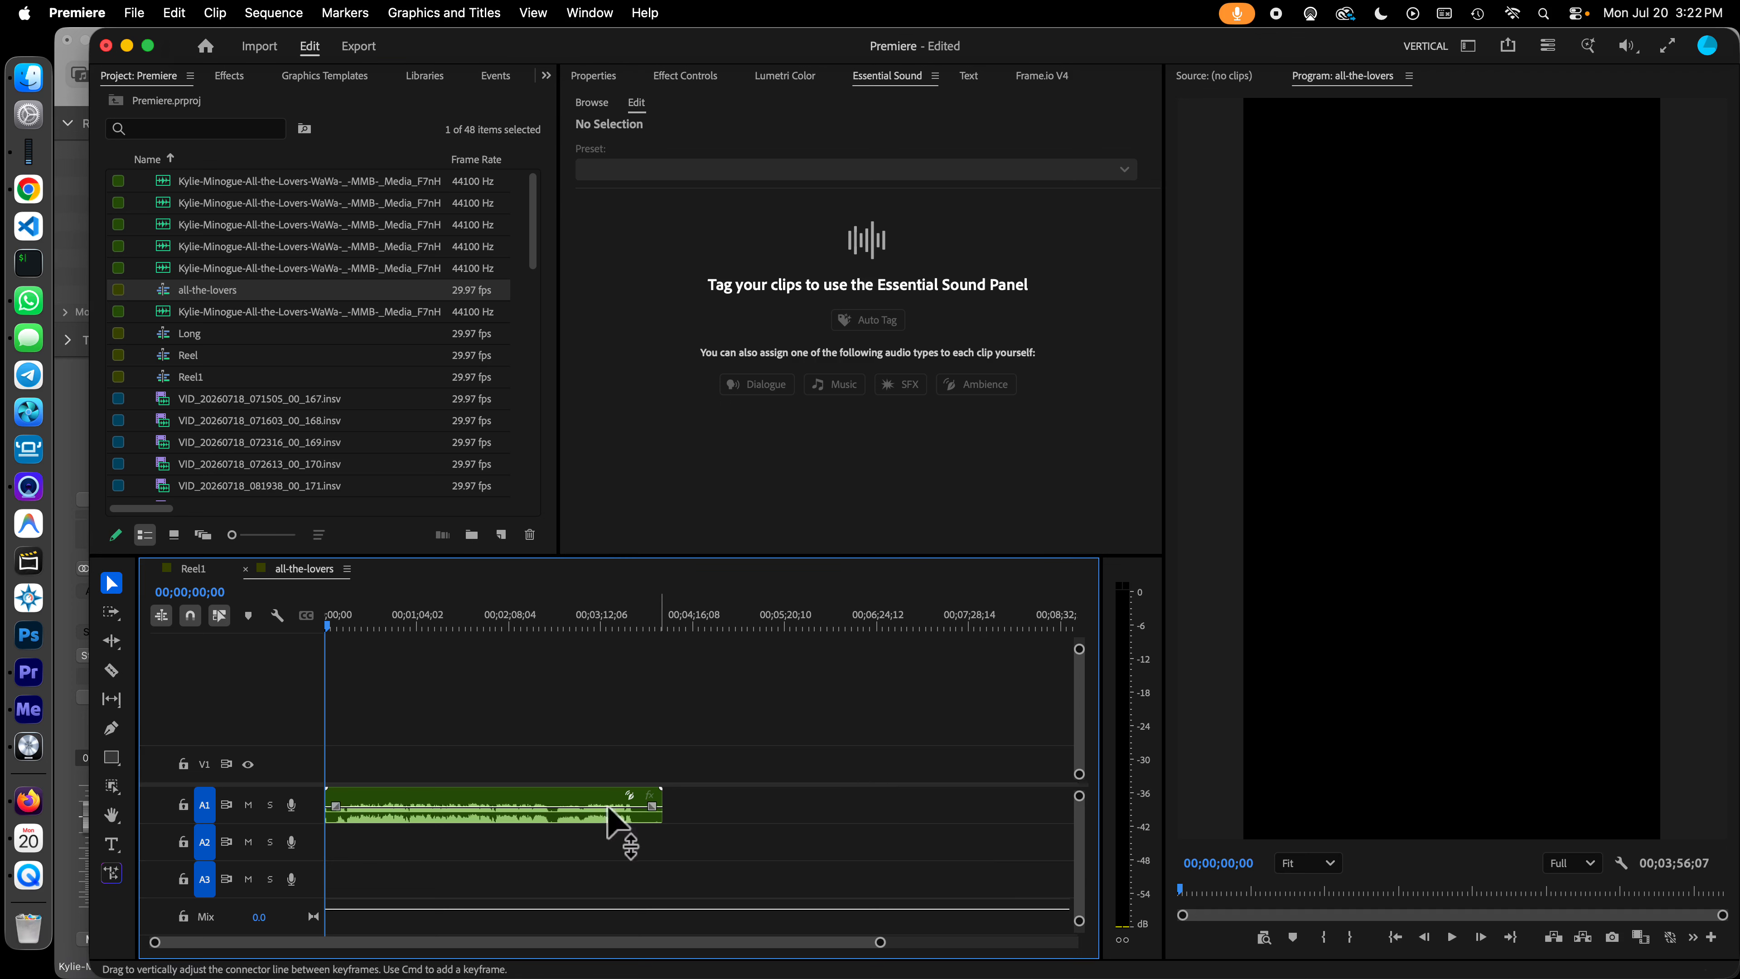
{"action": "key", "text": "space"}
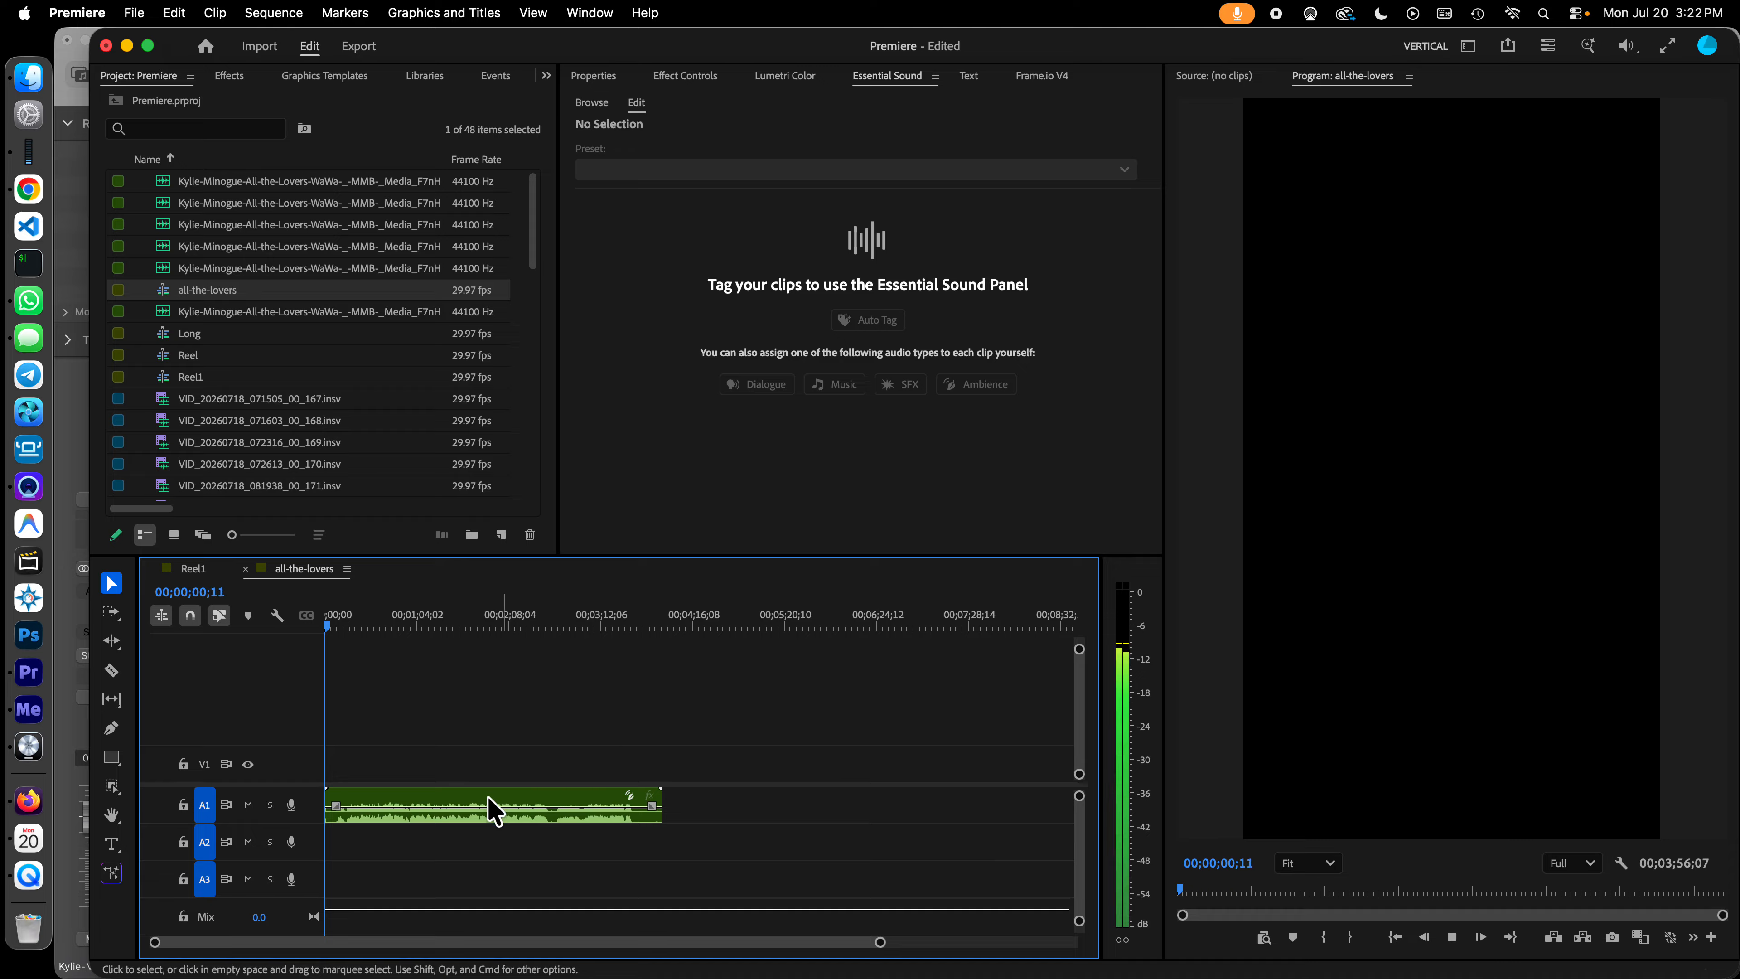
{"action": "key", "text": "space"}
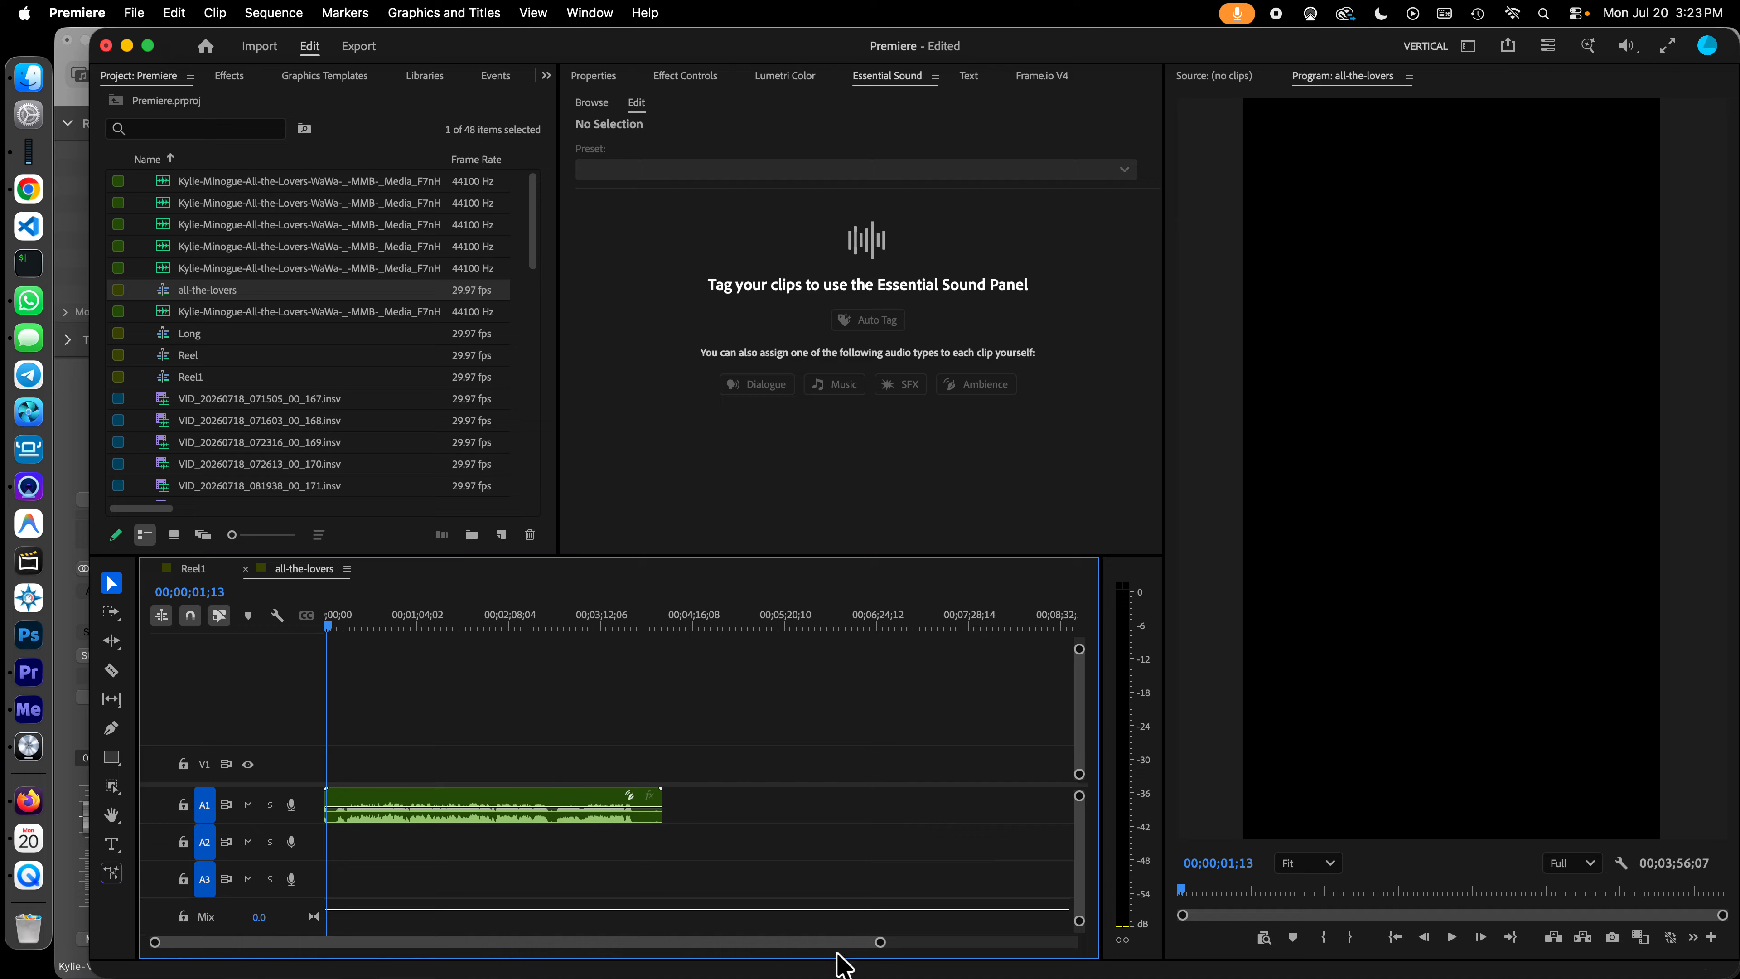
Step: Return the playhead to 00;00;00;00 and place the Bass stem on A2 and the Drums stem on A3 at the sequence start
{"action": "left_click_drag", "start_coordinate": [880, 943], "coordinate": [691, 944]}
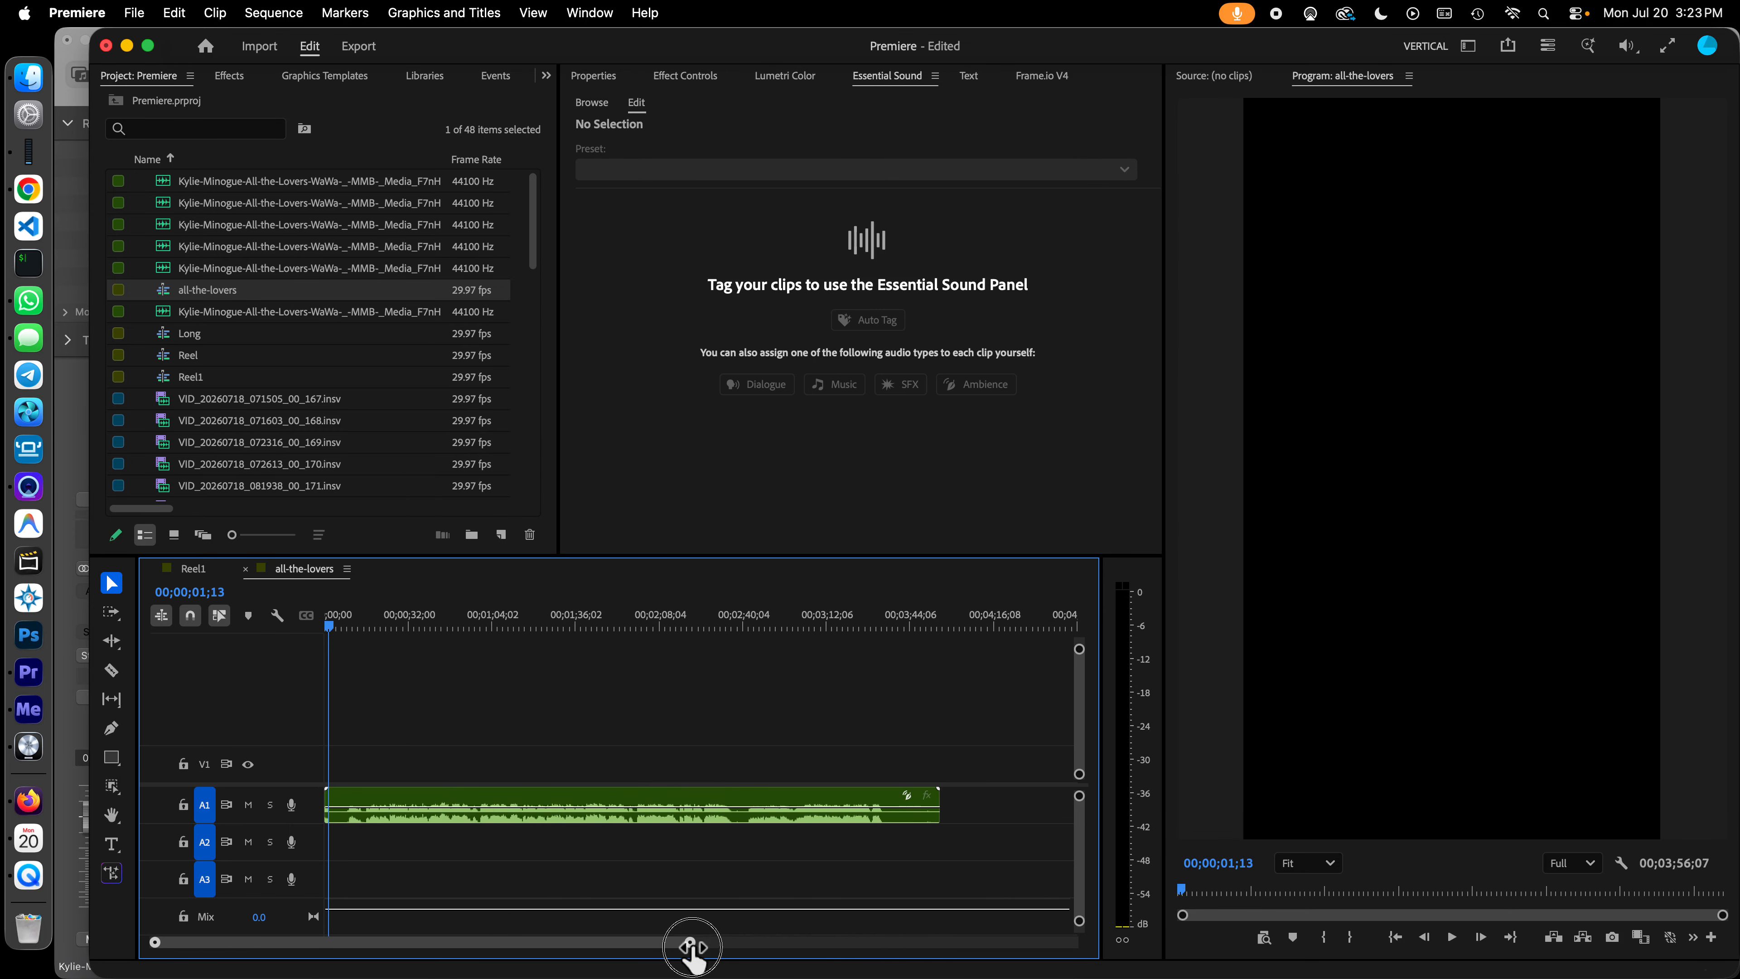
{"action": "left_click", "coordinate": [330, 621]}
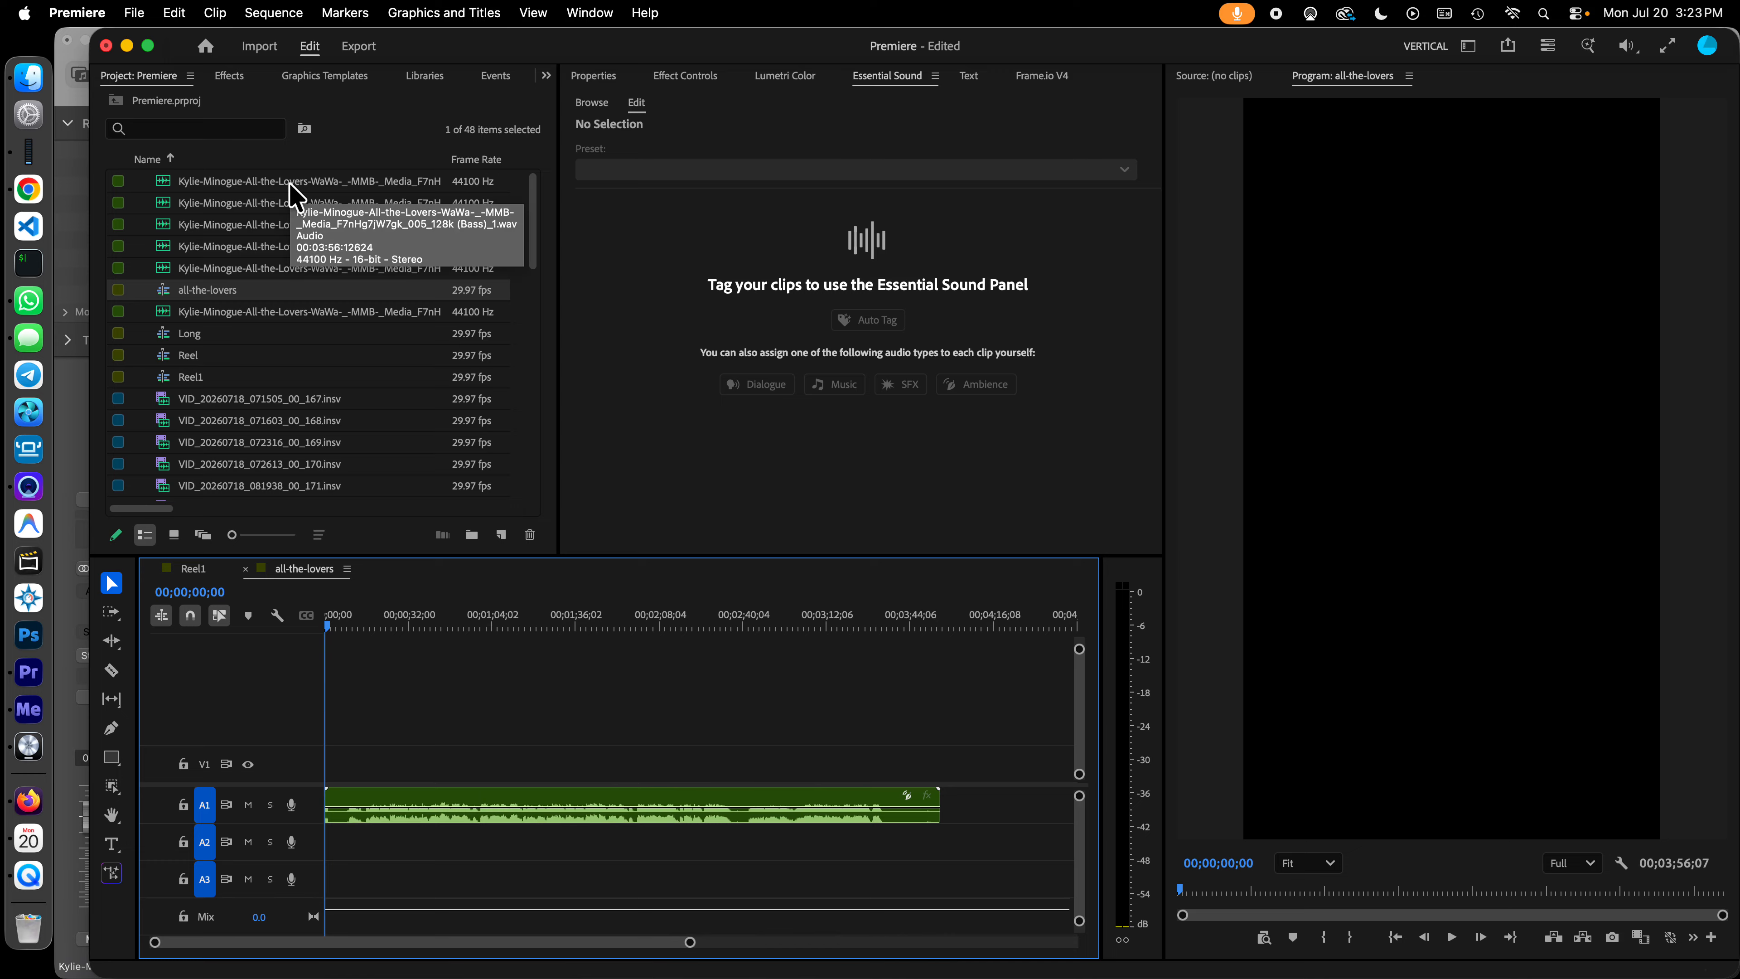
{"action": "mouse_move", "coordinate": [290, 182]}
{"action": "left_mouse_down"}
{"action": "mouse_move", "coordinate": [256, 179]}
{"action": "mouse_move", "coordinate": [264, 591]}
{"action": "mouse_move", "coordinate": [350, 850]}
{"action": "mouse_move", "coordinate": [315, 851]}
{"action": "left_mouse_up"}
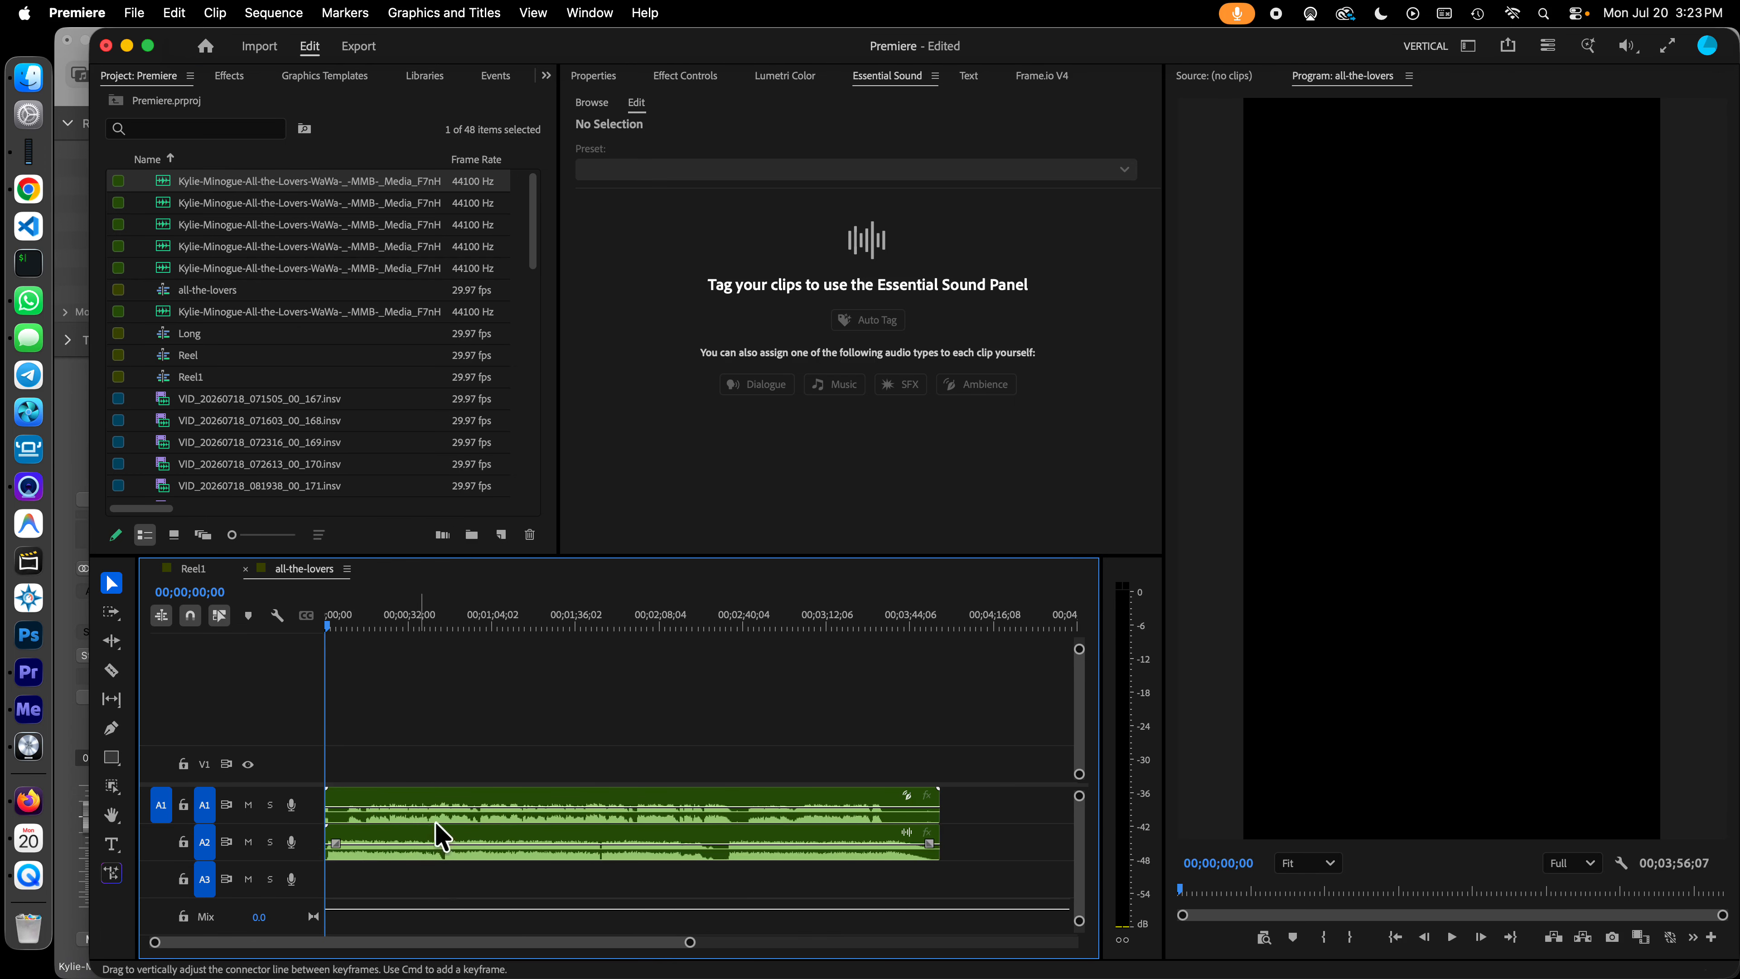
{"action": "left_click", "coordinate": [315, 203]}
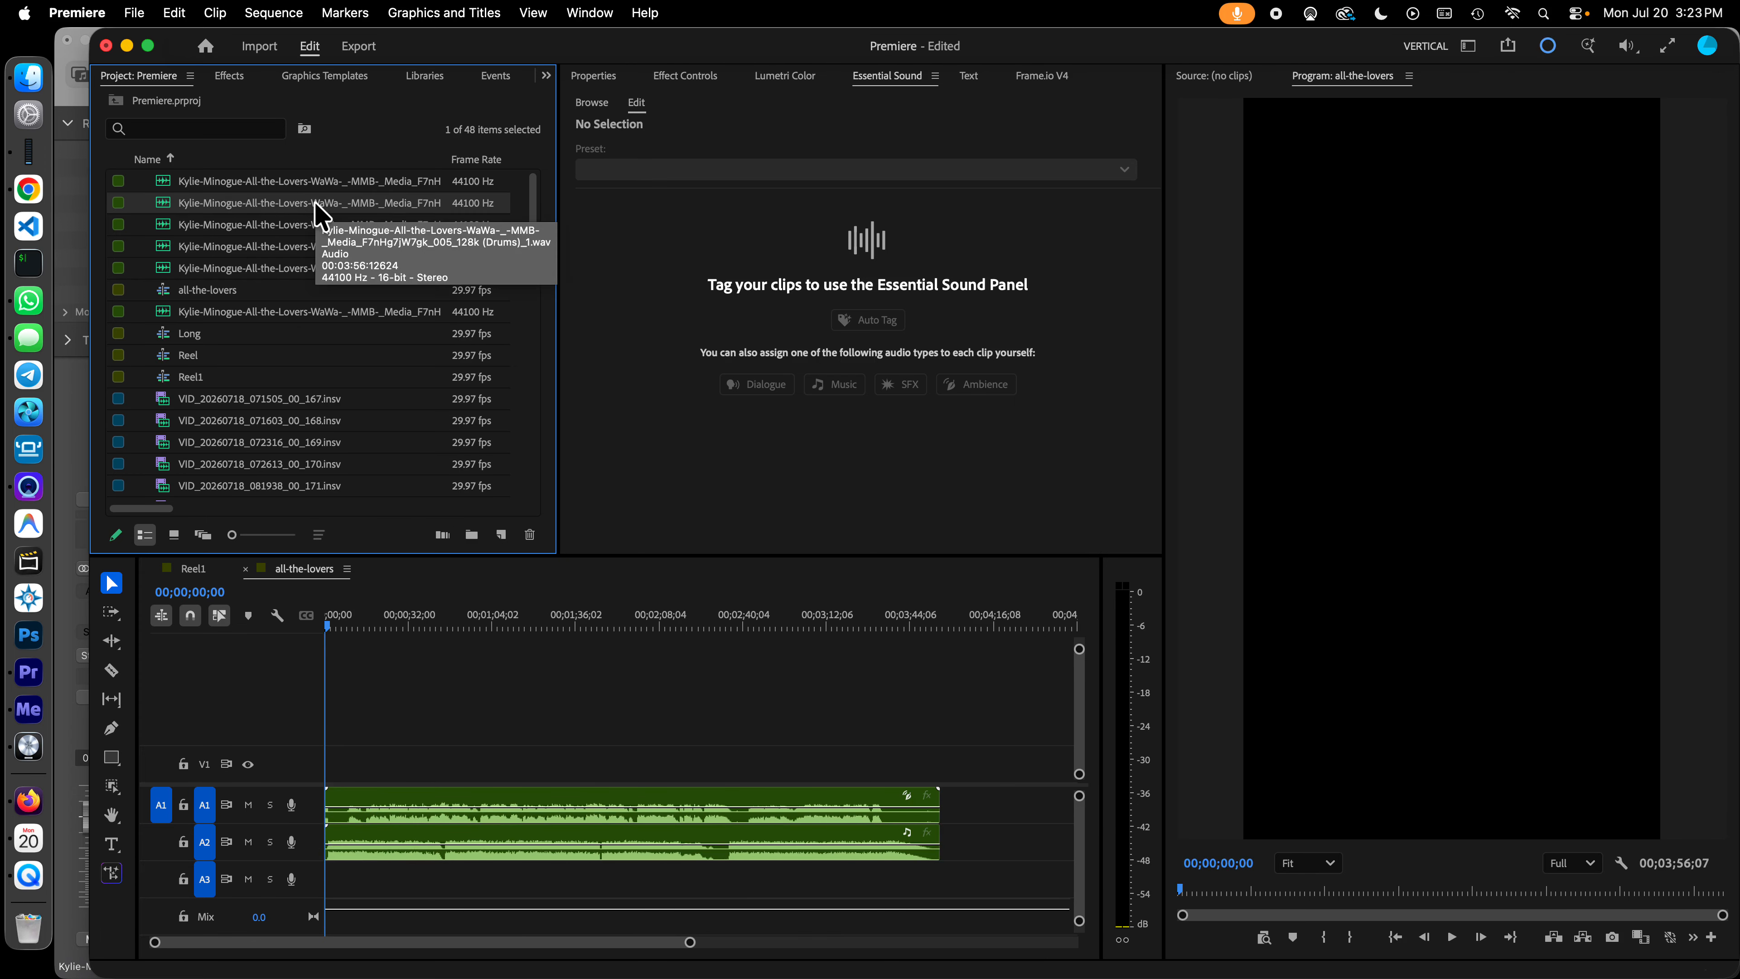
{"action": "left_click_drag", "start_coordinate": [316, 206], "coordinate": [330, 890]}
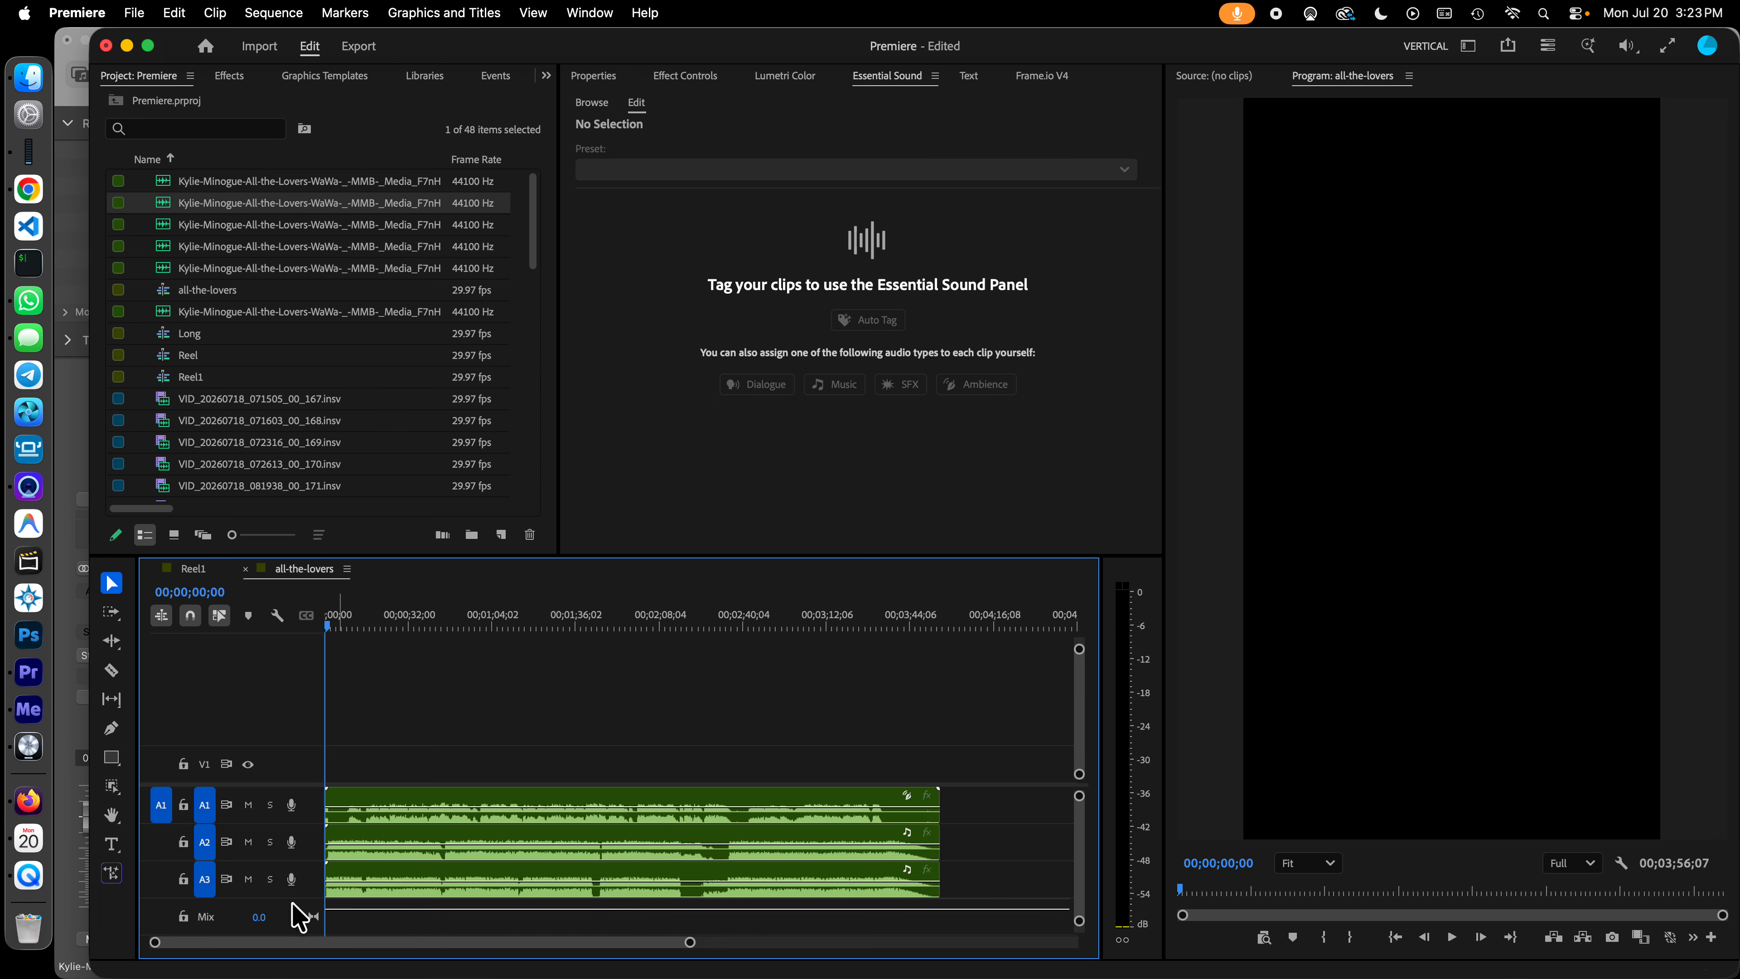
Step: Add 3 standard audio tracks after Audio 3 and 0 video tracks to the sequence
{"action": "right_click", "coordinate": [299, 916]}
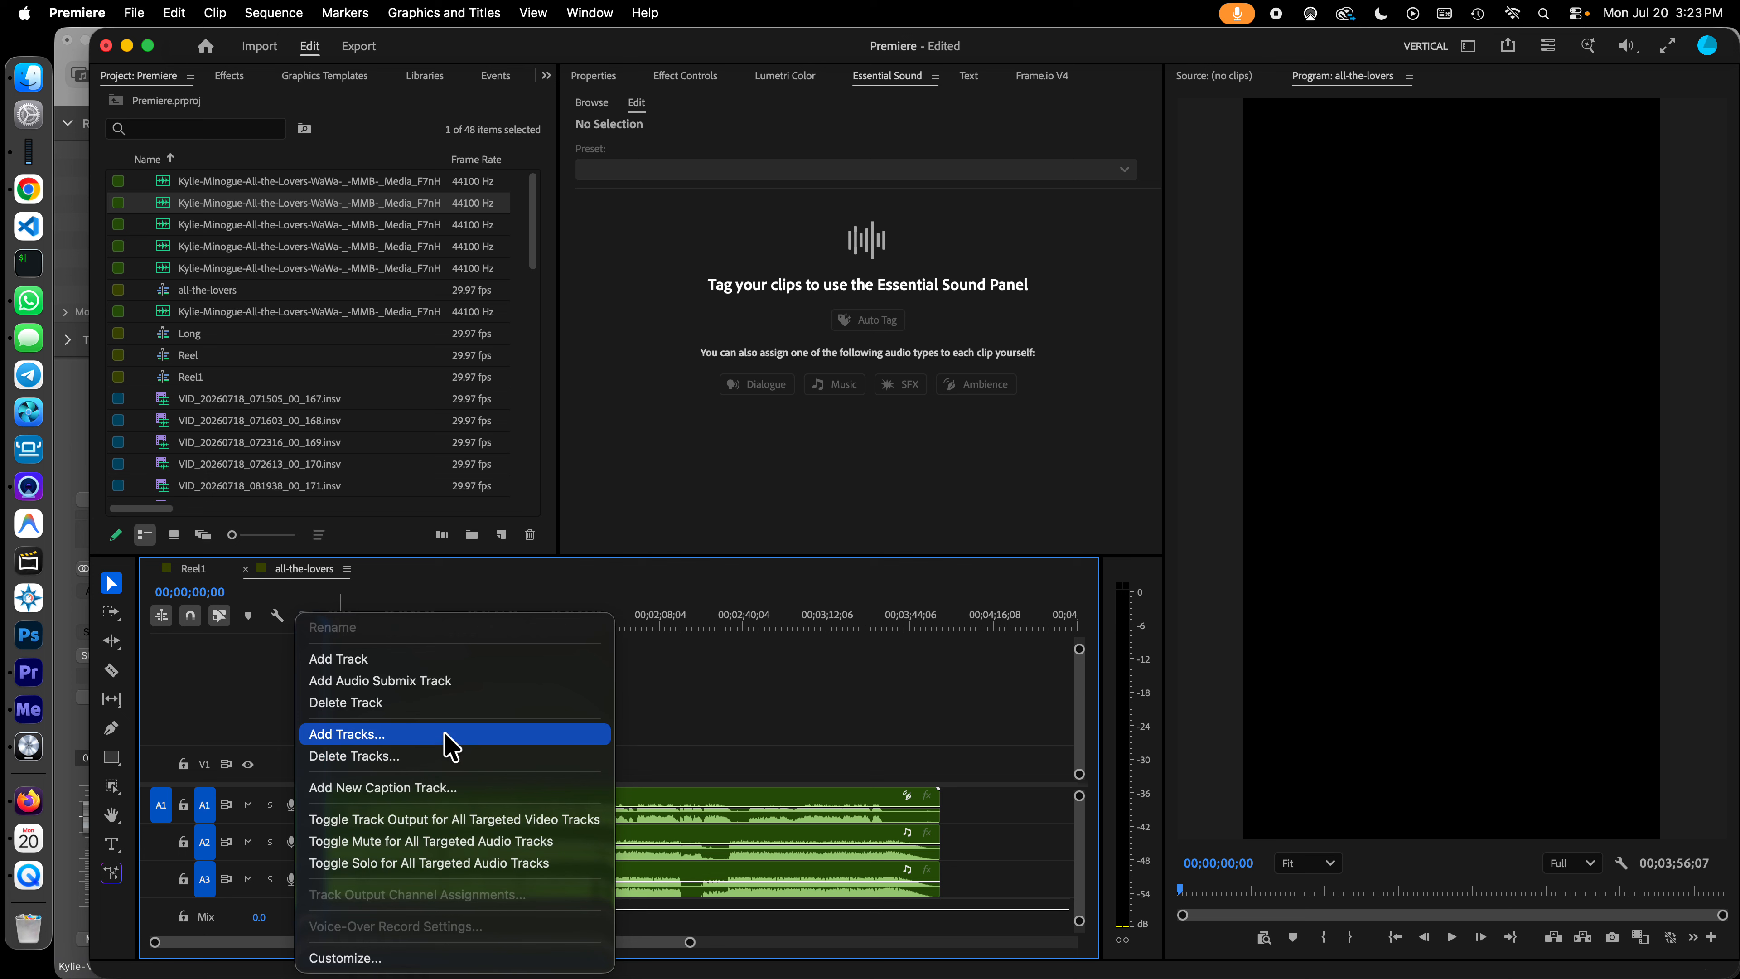
{"action": "left_click", "coordinate": [569, 740]}
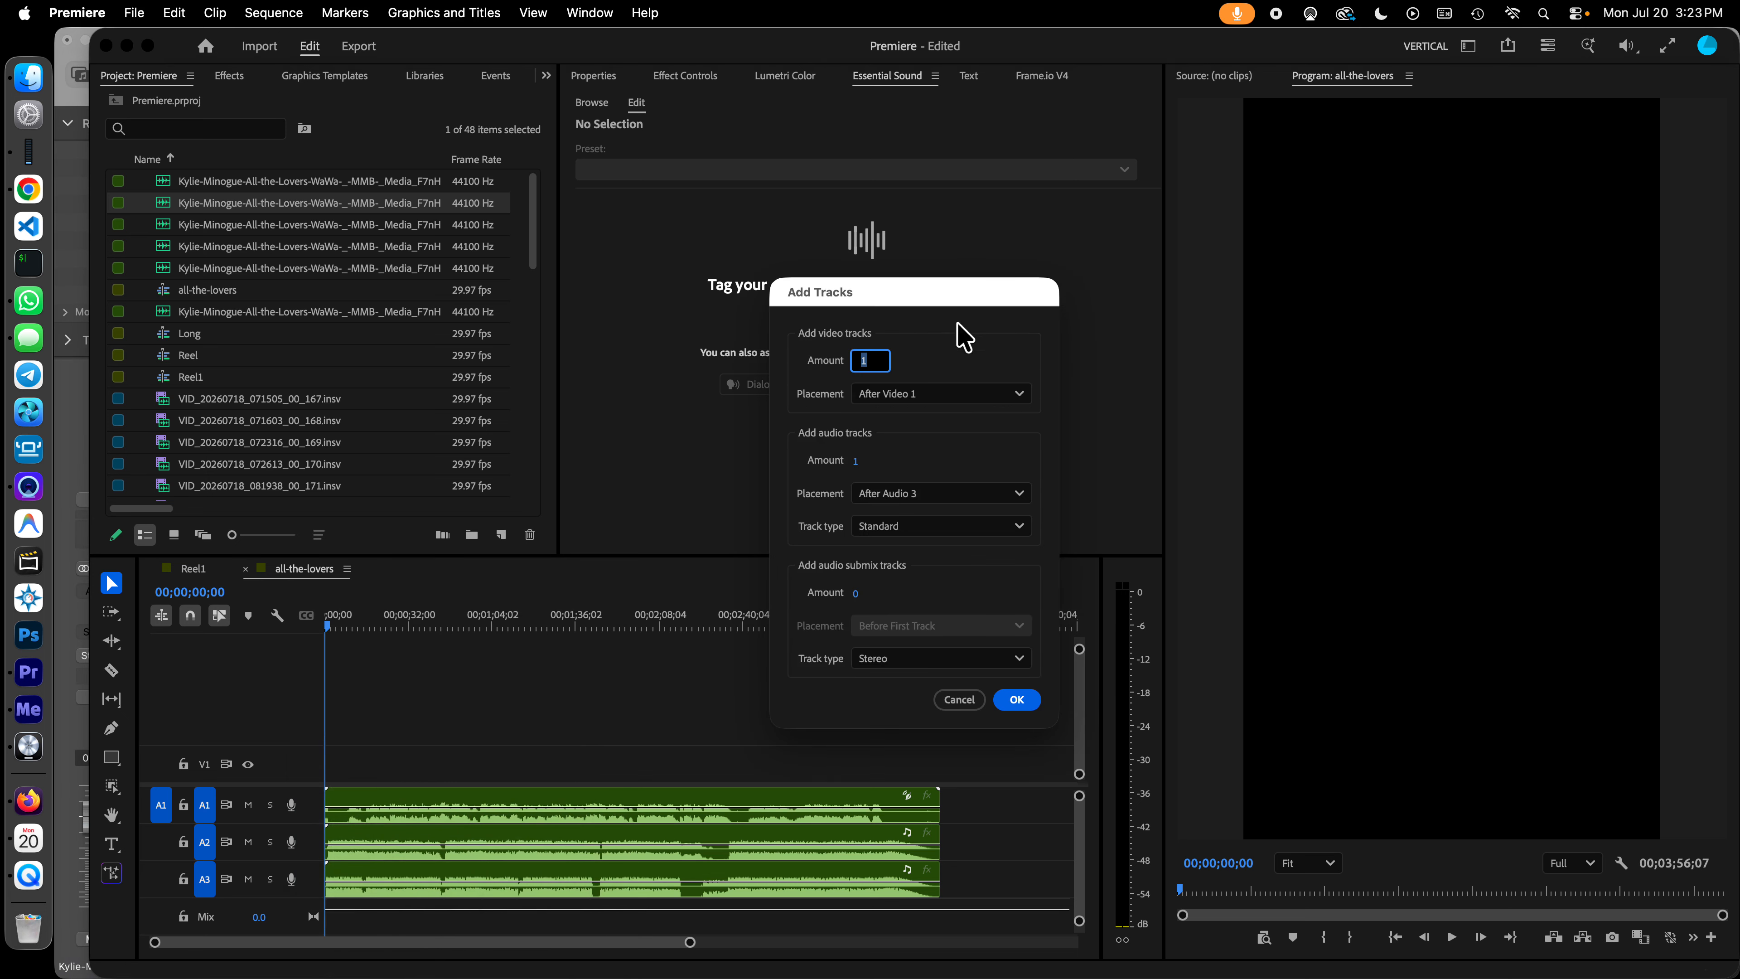
{"action": "type", "text": "0"}
{"action": "left_click", "coordinate": [854, 460]}
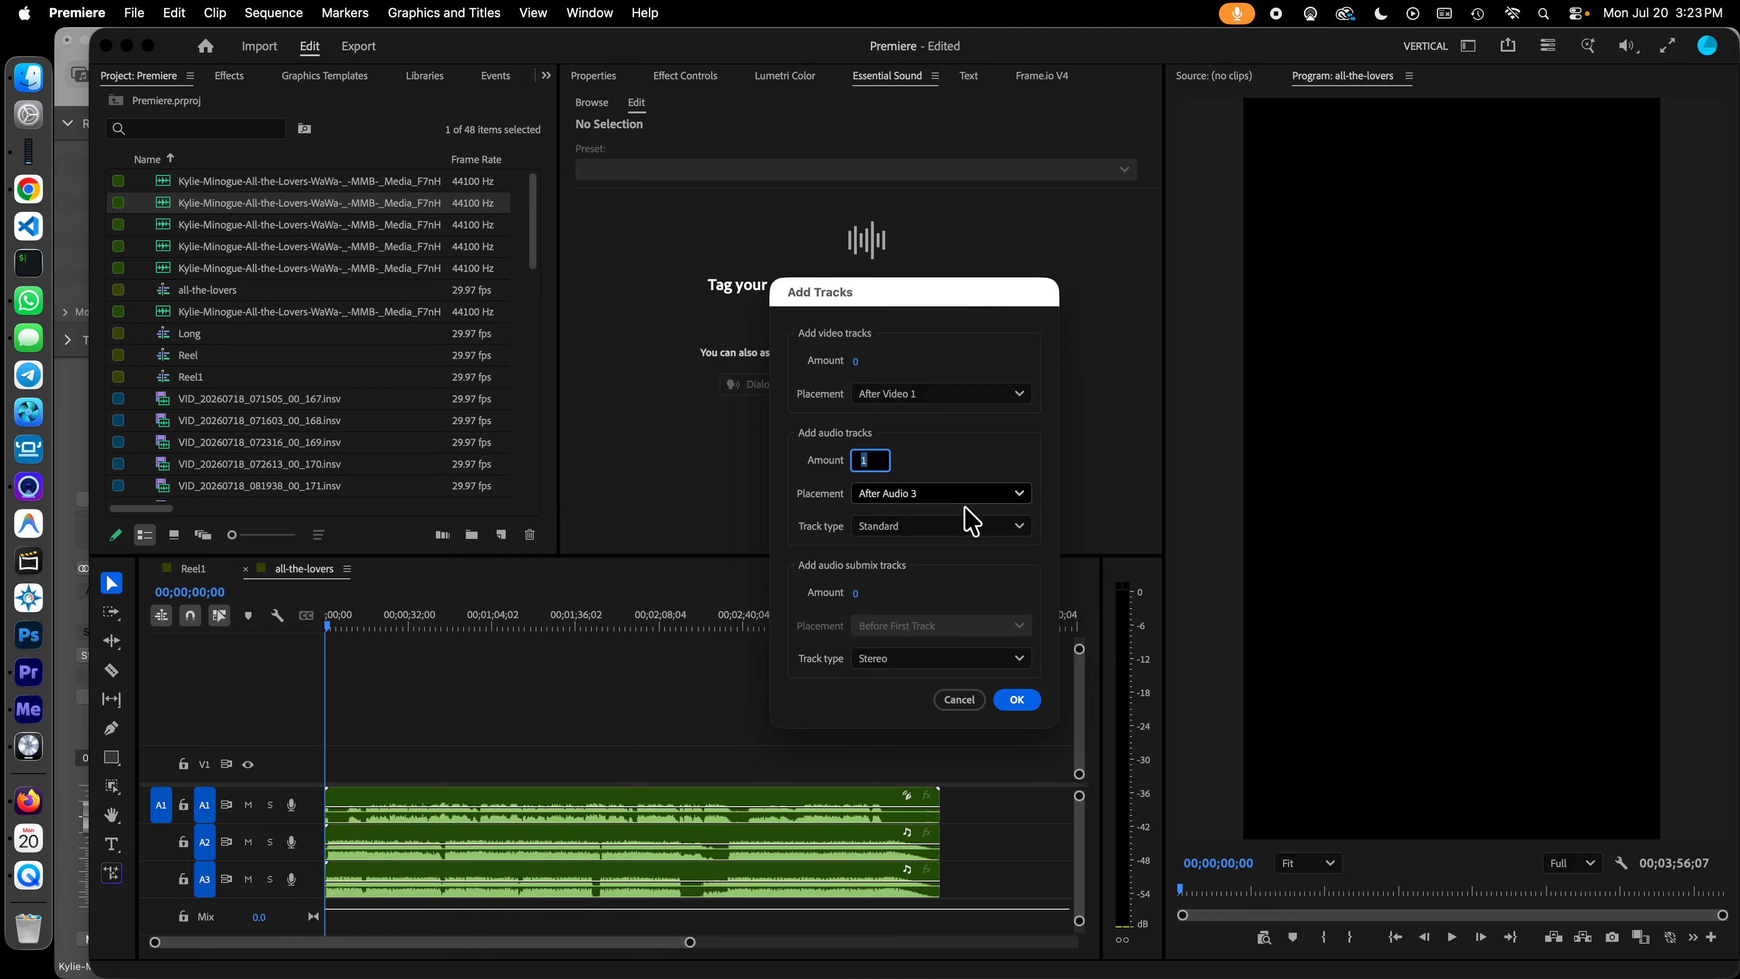
{"action": "type", "text": "3"}
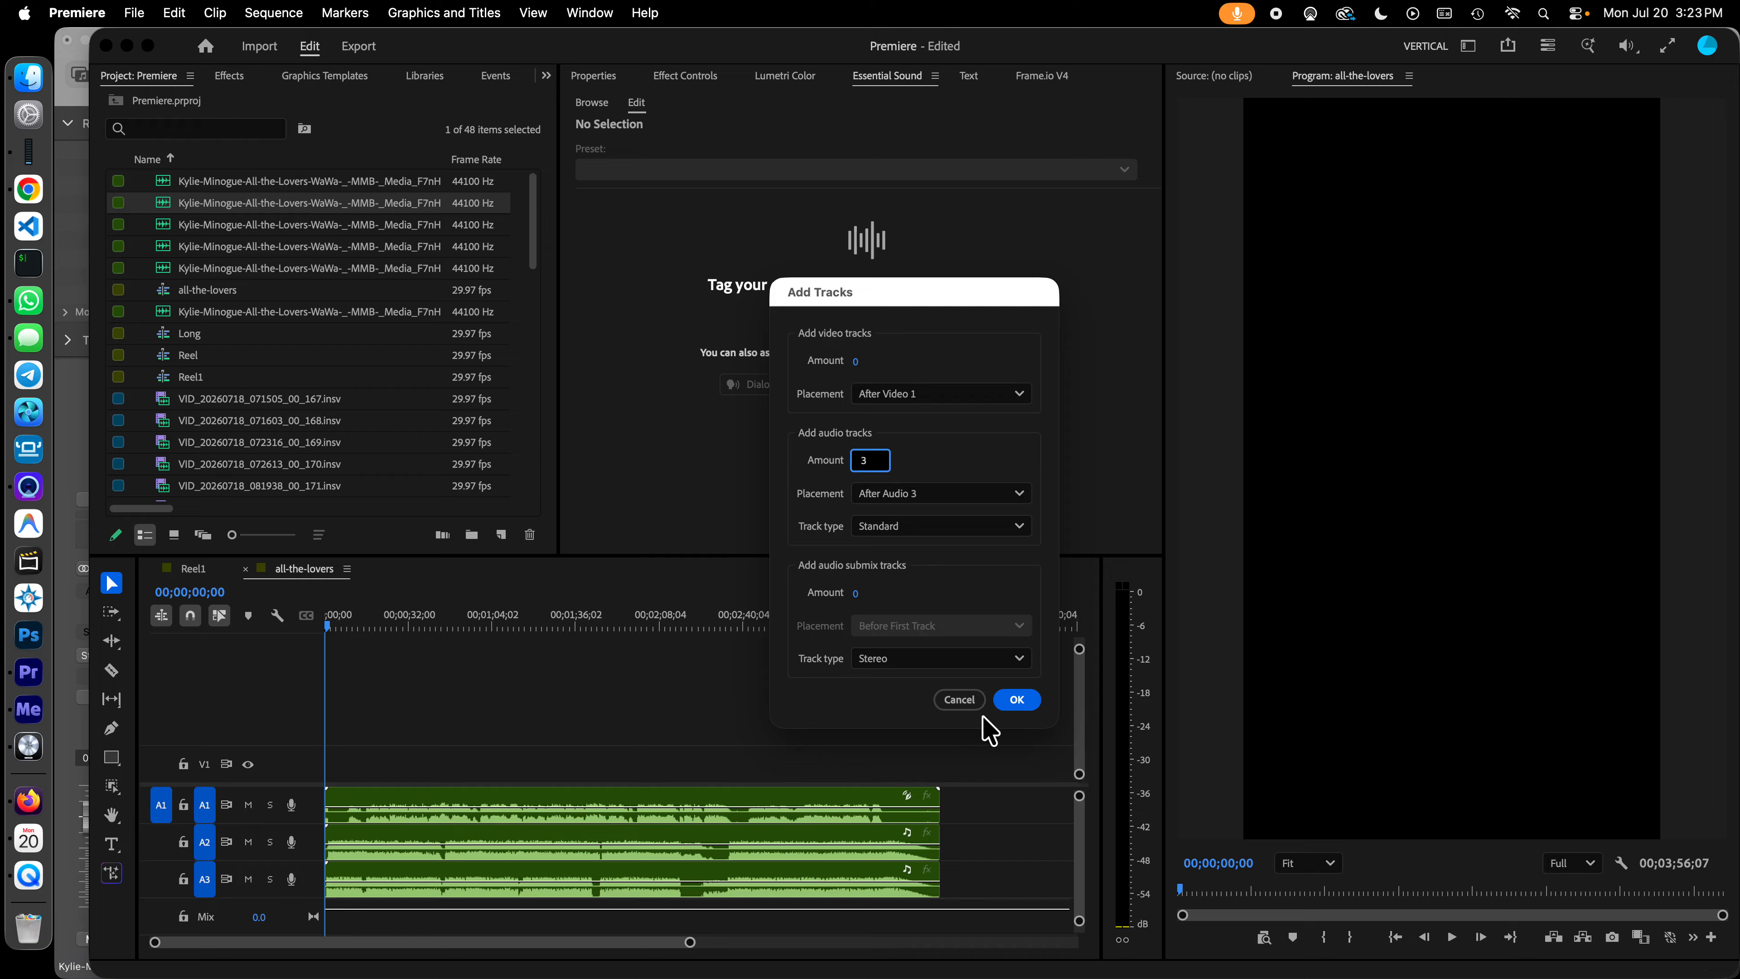
{"action": "left_click", "coordinate": [1017, 699]}
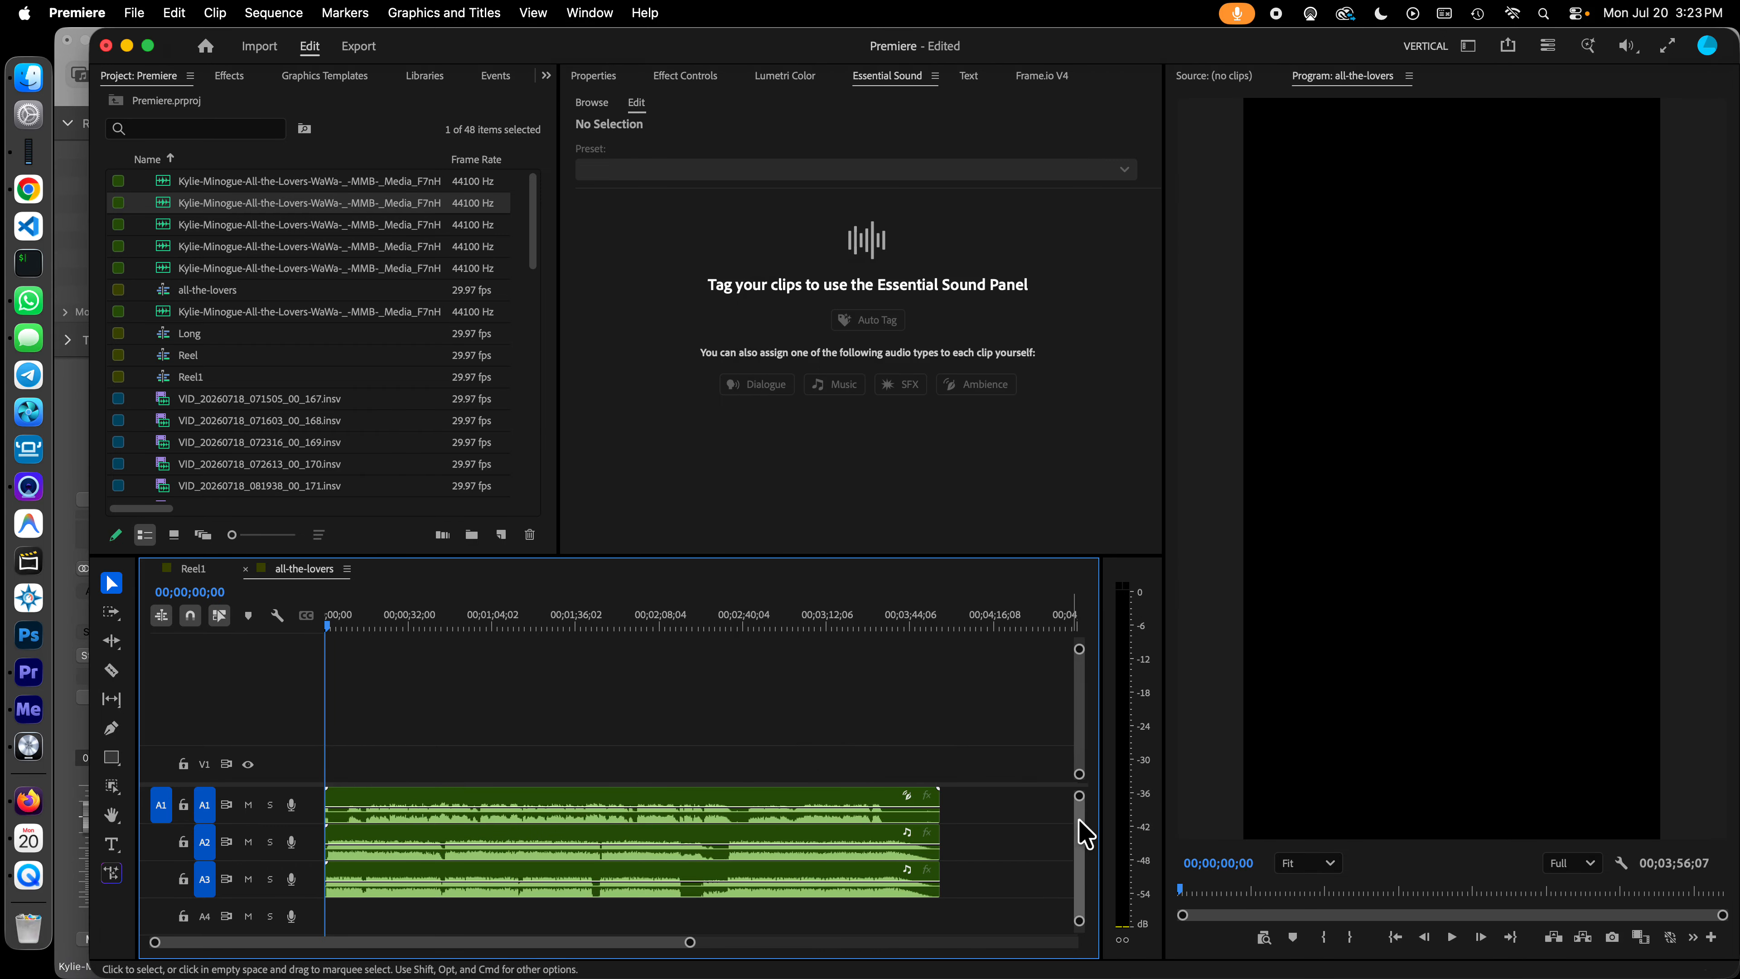
Step: Place the Guitar stem on A4, the Other stem on A5 and the Piano stem on A6 at the sequence start
{"action": "scroll", "coordinate": [952, 855], "scroll_direction": "down", "scroll_amount": 4}
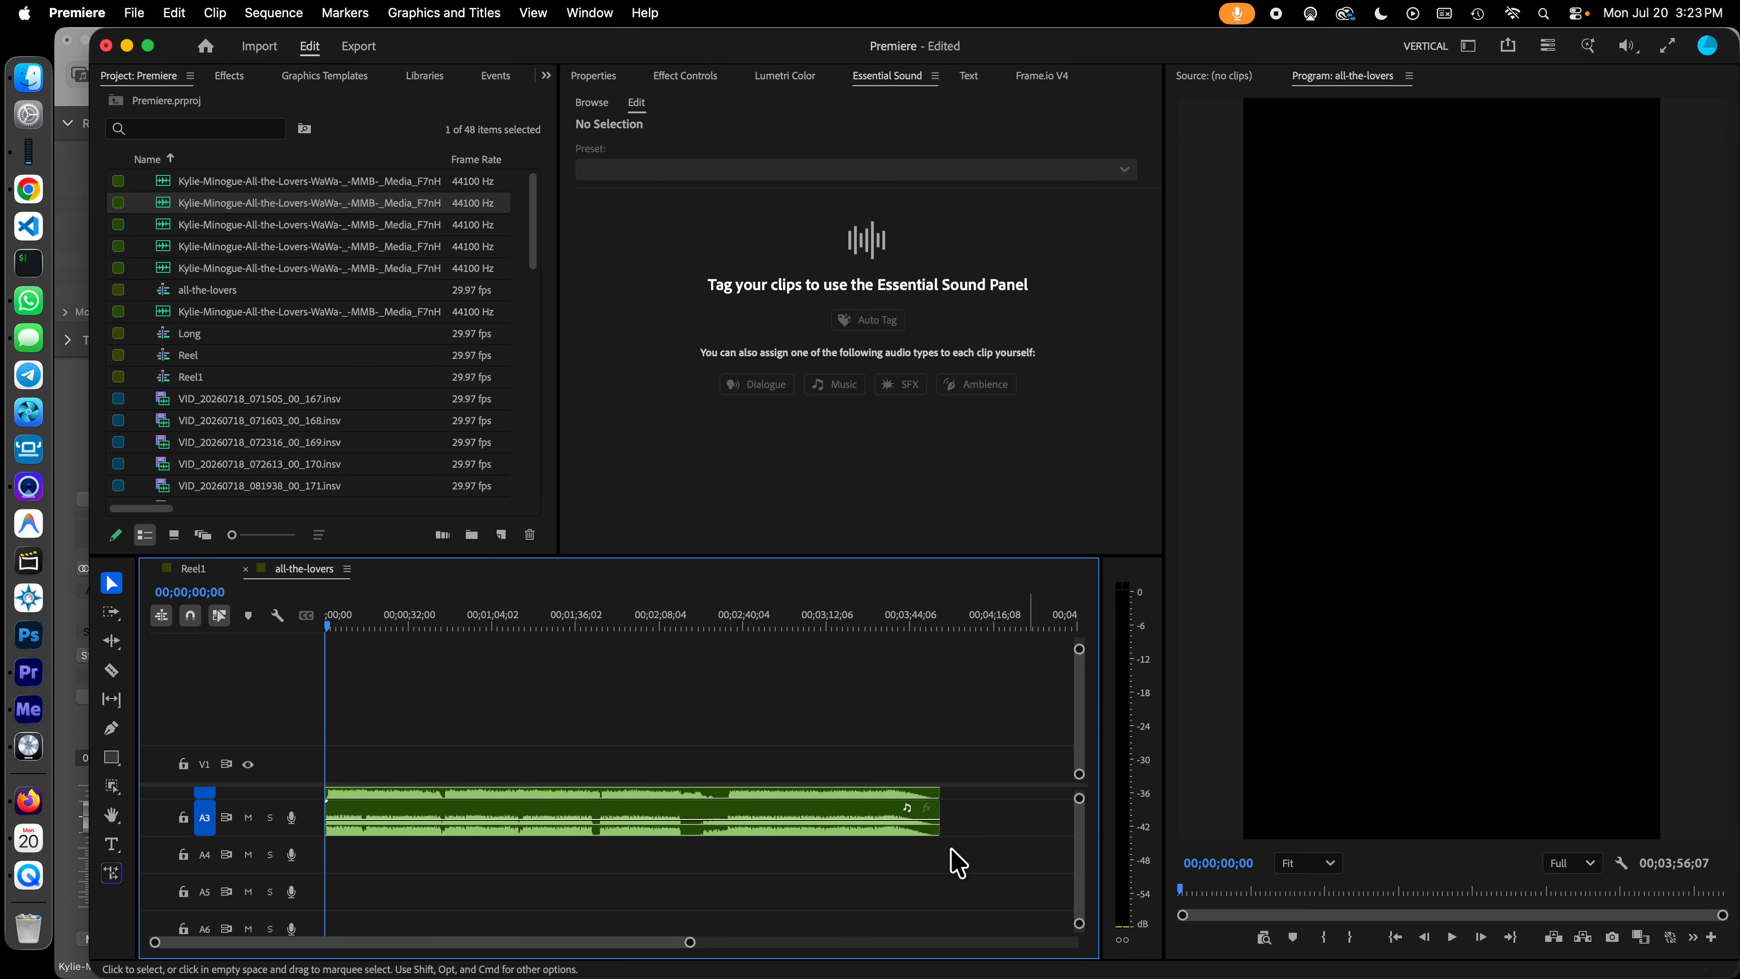
{"action": "scroll", "coordinate": [958, 862], "scroll_direction": "down", "scroll_amount": 1}
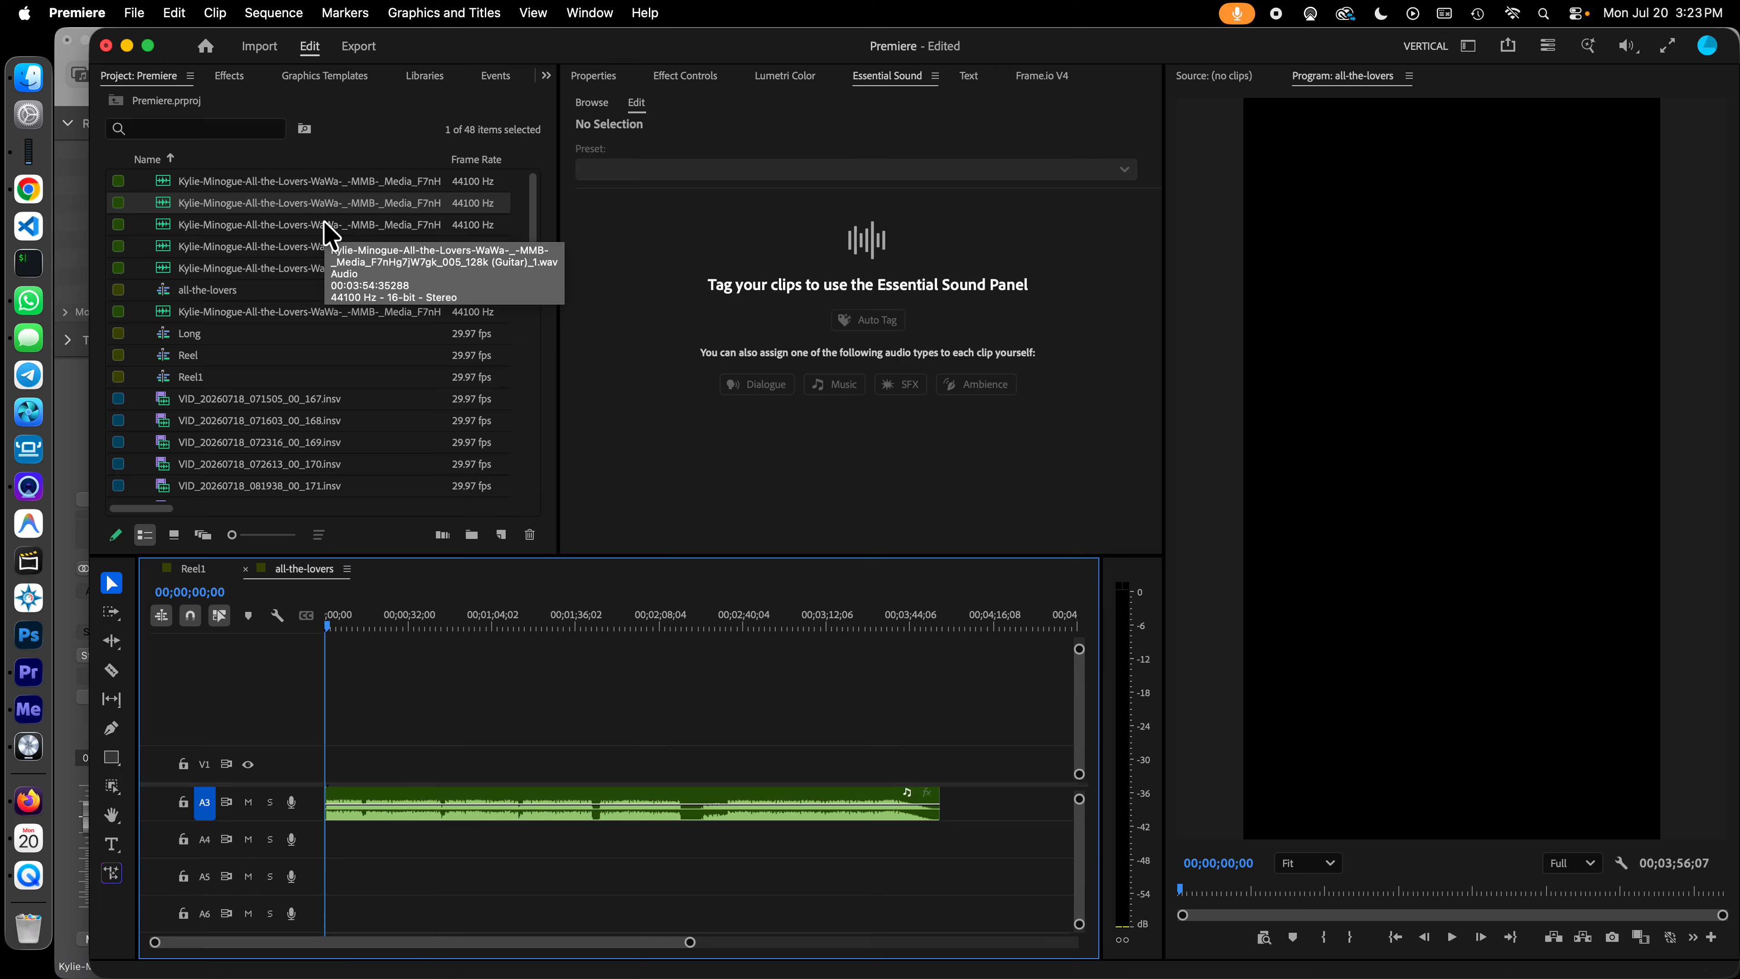
{"action": "left_click_drag", "start_coordinate": [287, 225], "coordinate": [330, 850]}
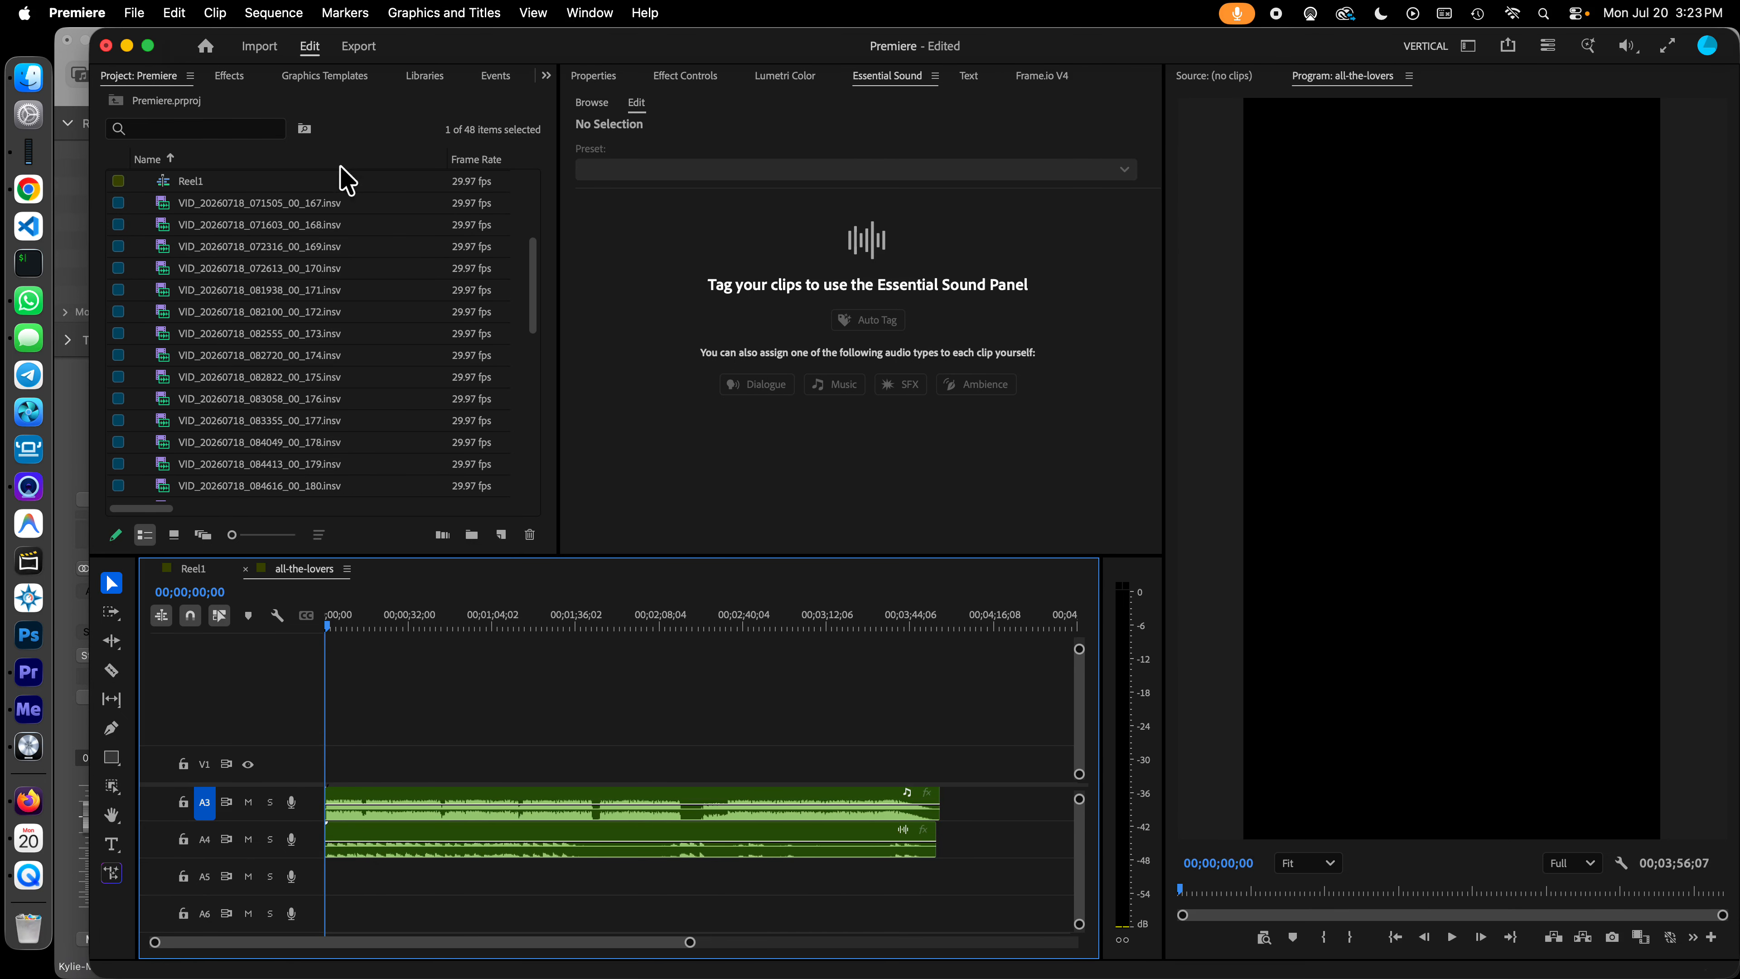
{"action": "scroll", "coordinate": [388, 267], "scroll_direction": "up", "scroll_amount": 5}
{"action": "left_click_drag", "start_coordinate": [302, 246], "coordinate": [332, 876]}
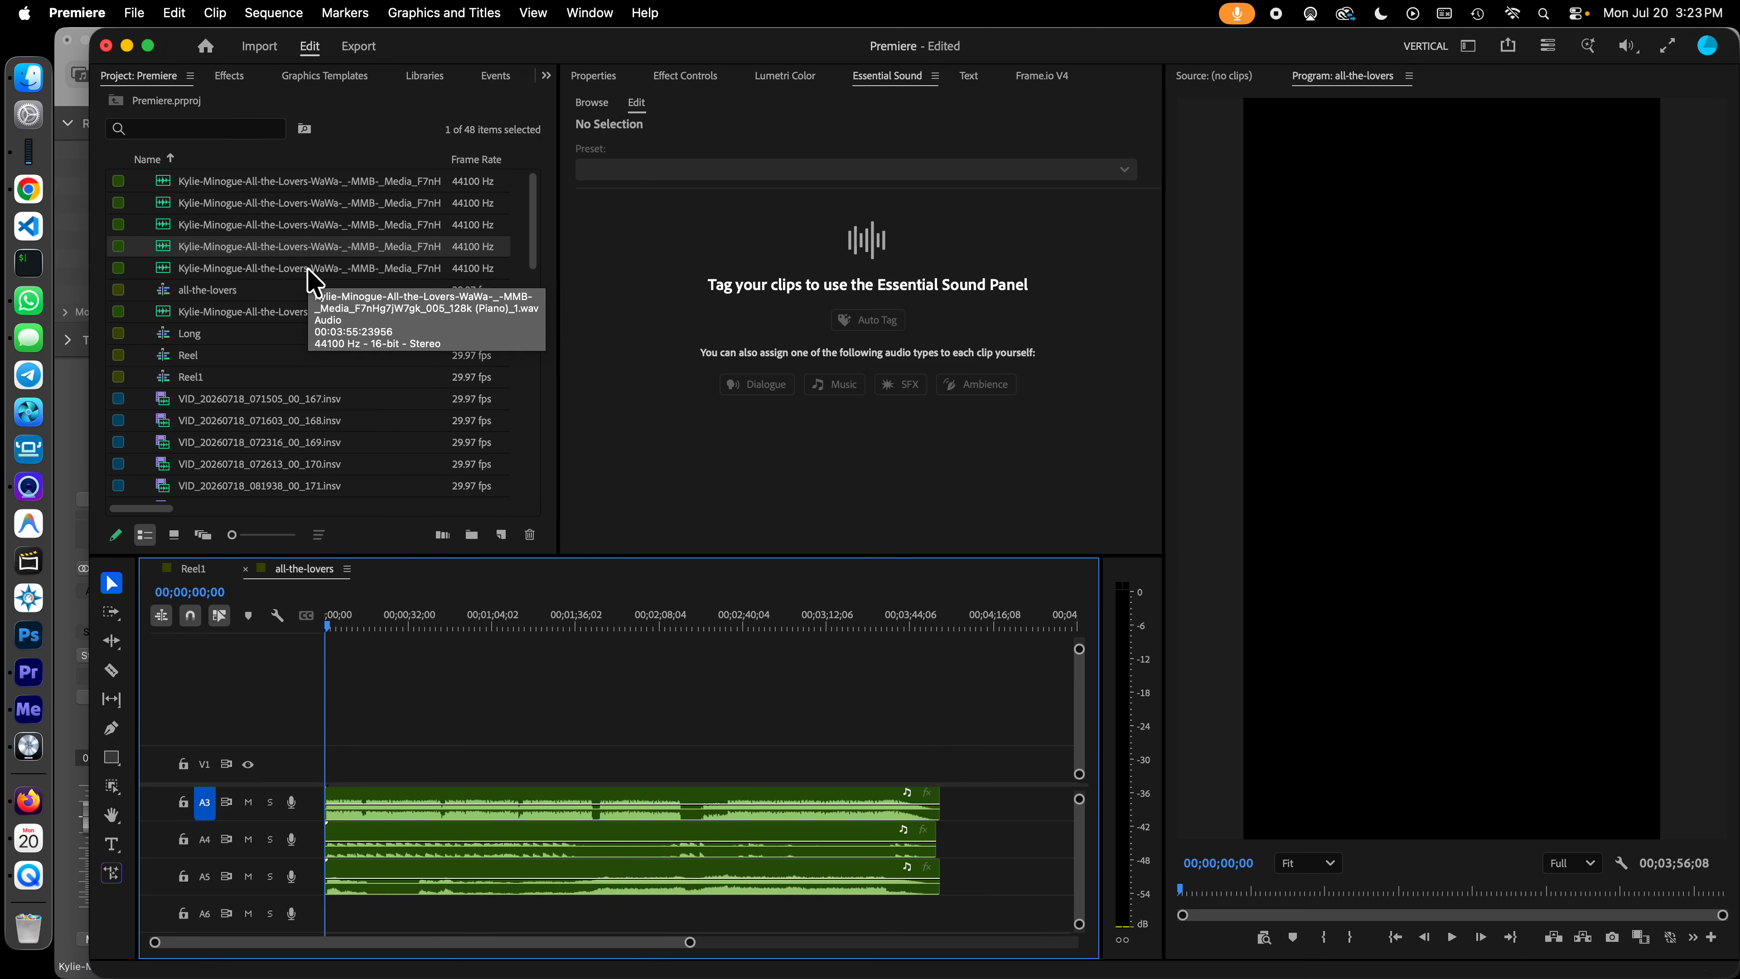
{"action": "left_click_drag", "start_coordinate": [307, 271], "coordinate": [312, 923]}
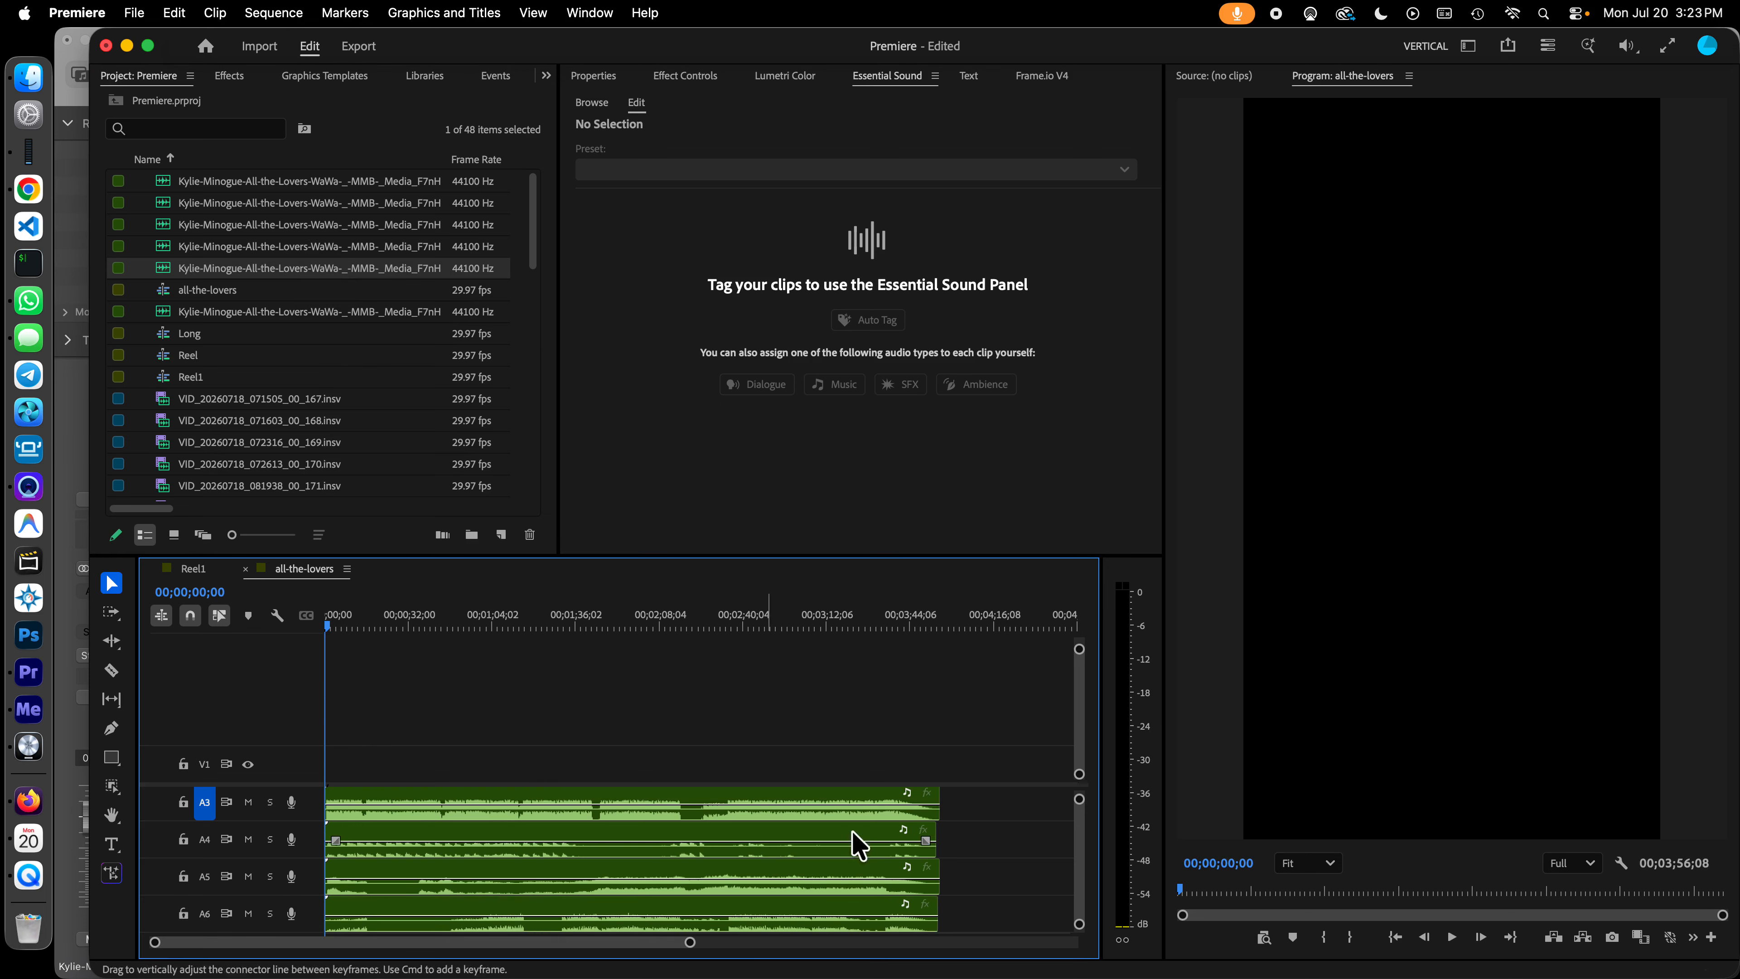
Step: Save the project and play the first few seconds of the six combined stems
{"action": "scroll", "coordinate": [731, 835], "scroll_direction": "up", "scroll_amount": 2}
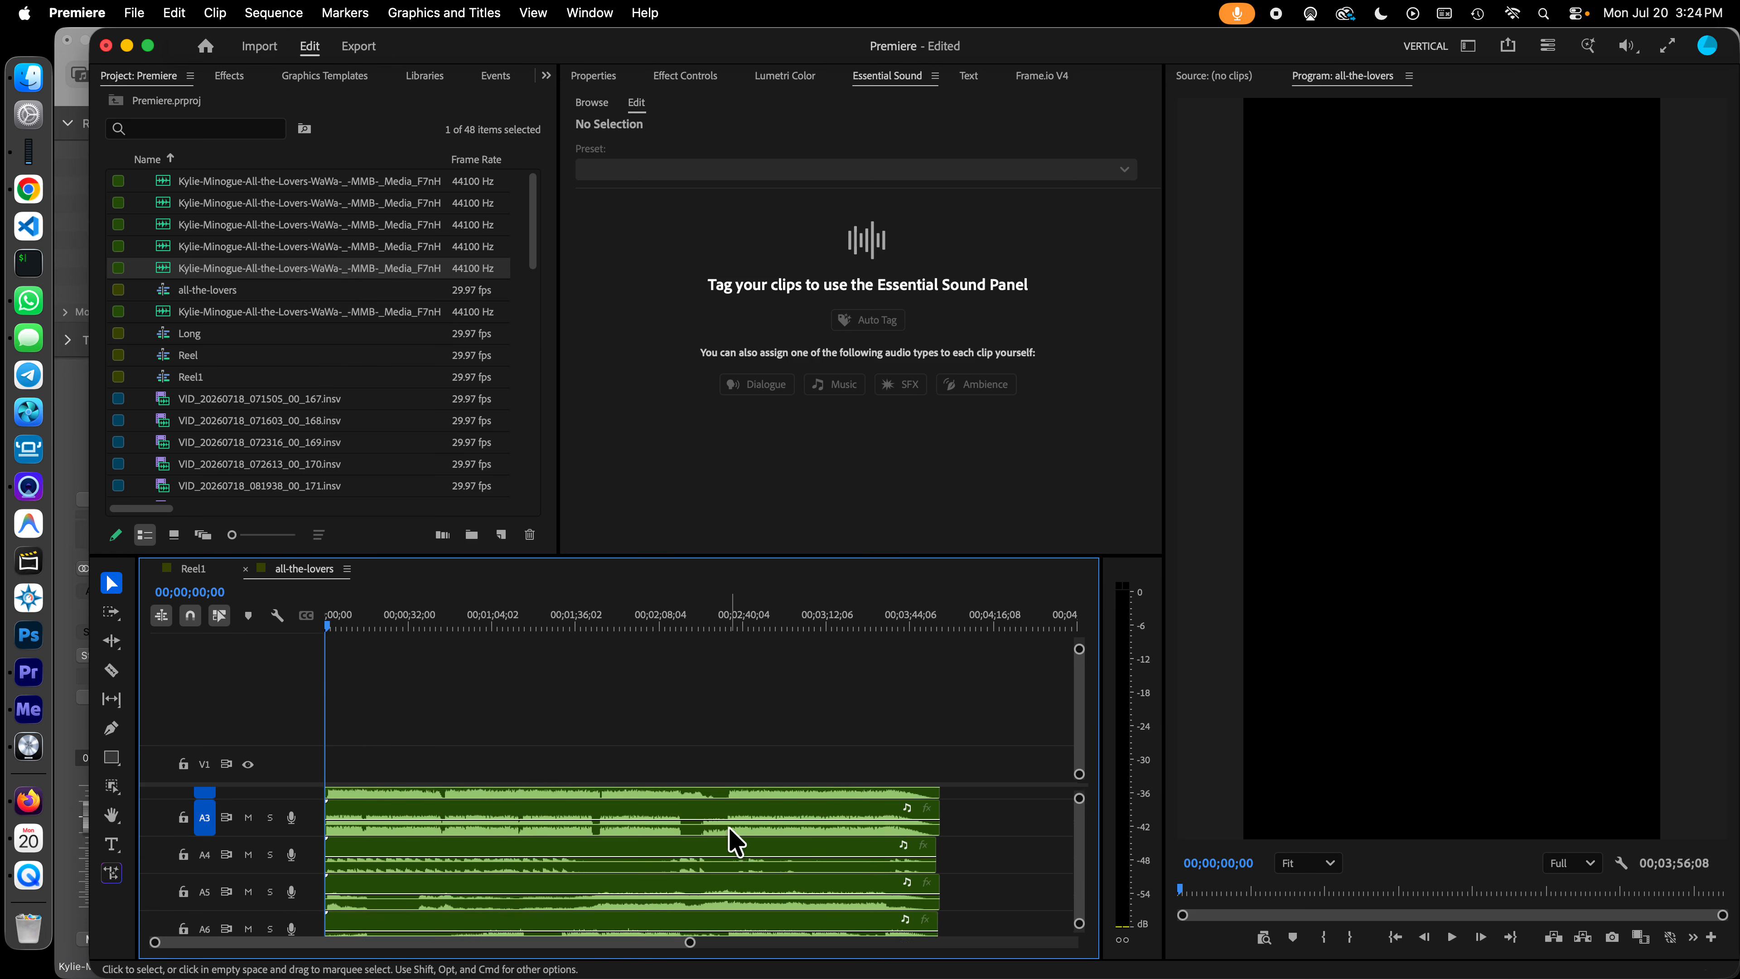
{"action": "scroll", "coordinate": [735, 840], "scroll_direction": "down", "scroll_amount": 2}
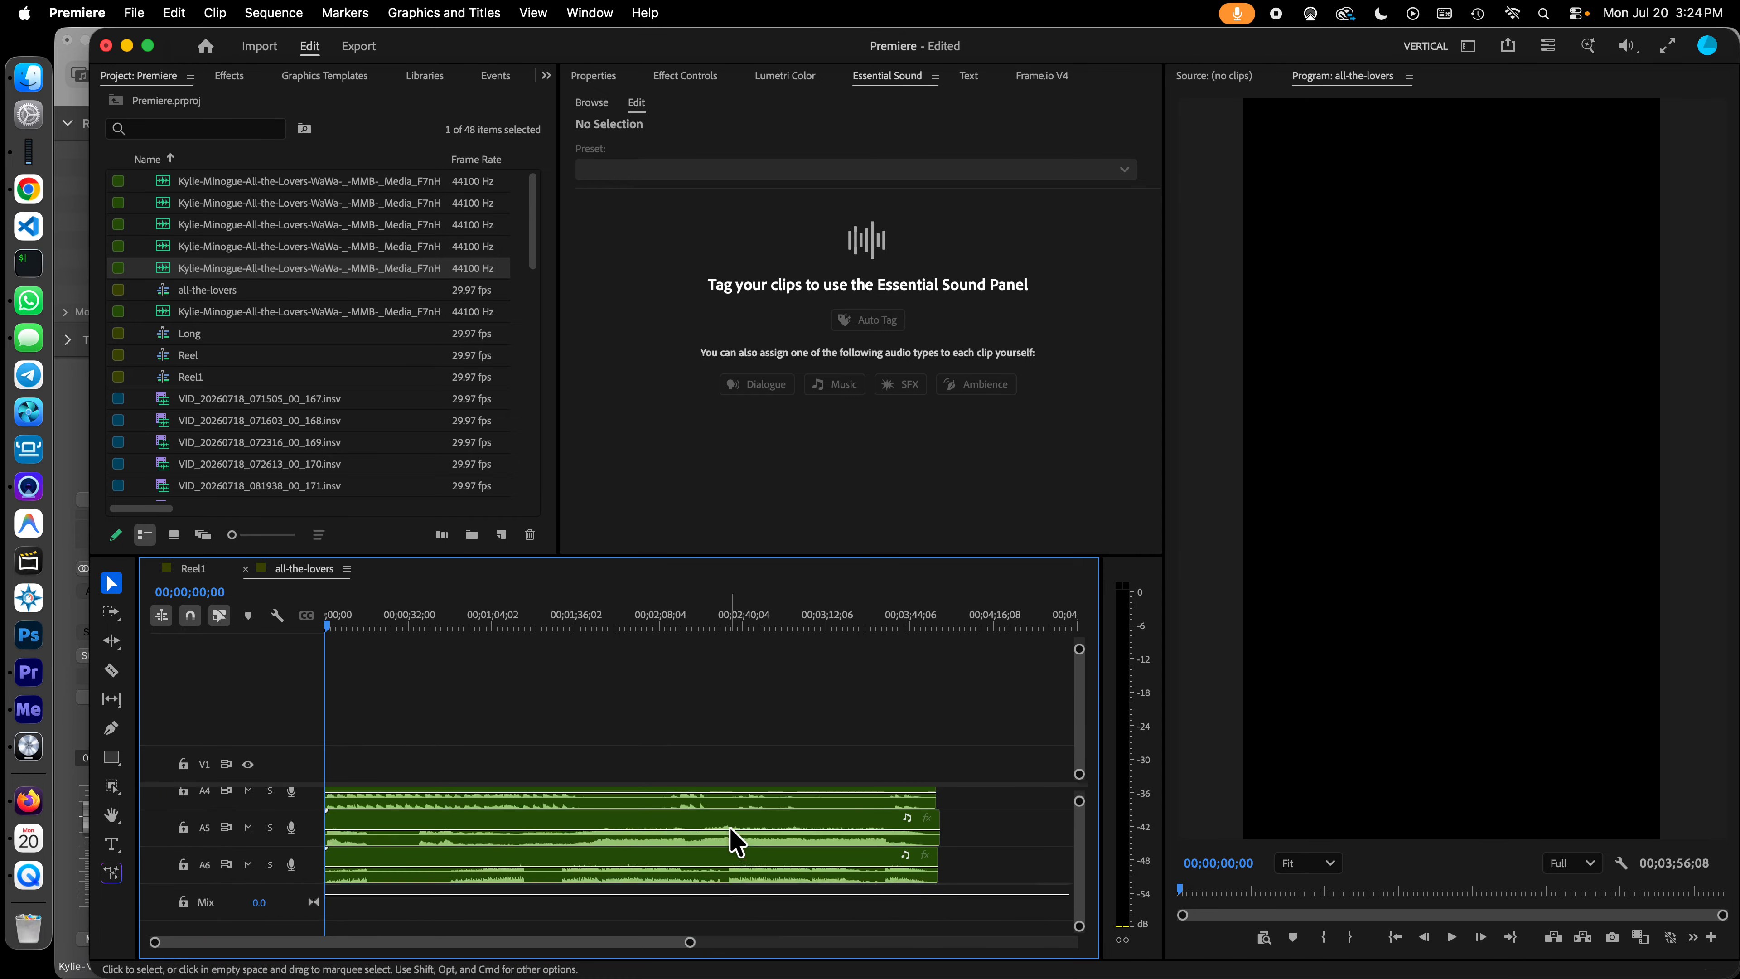
{"action": "scroll", "coordinate": [736, 841], "scroll_direction": "up", "scroll_amount": 2}
{"action": "key", "text": "super+s"}
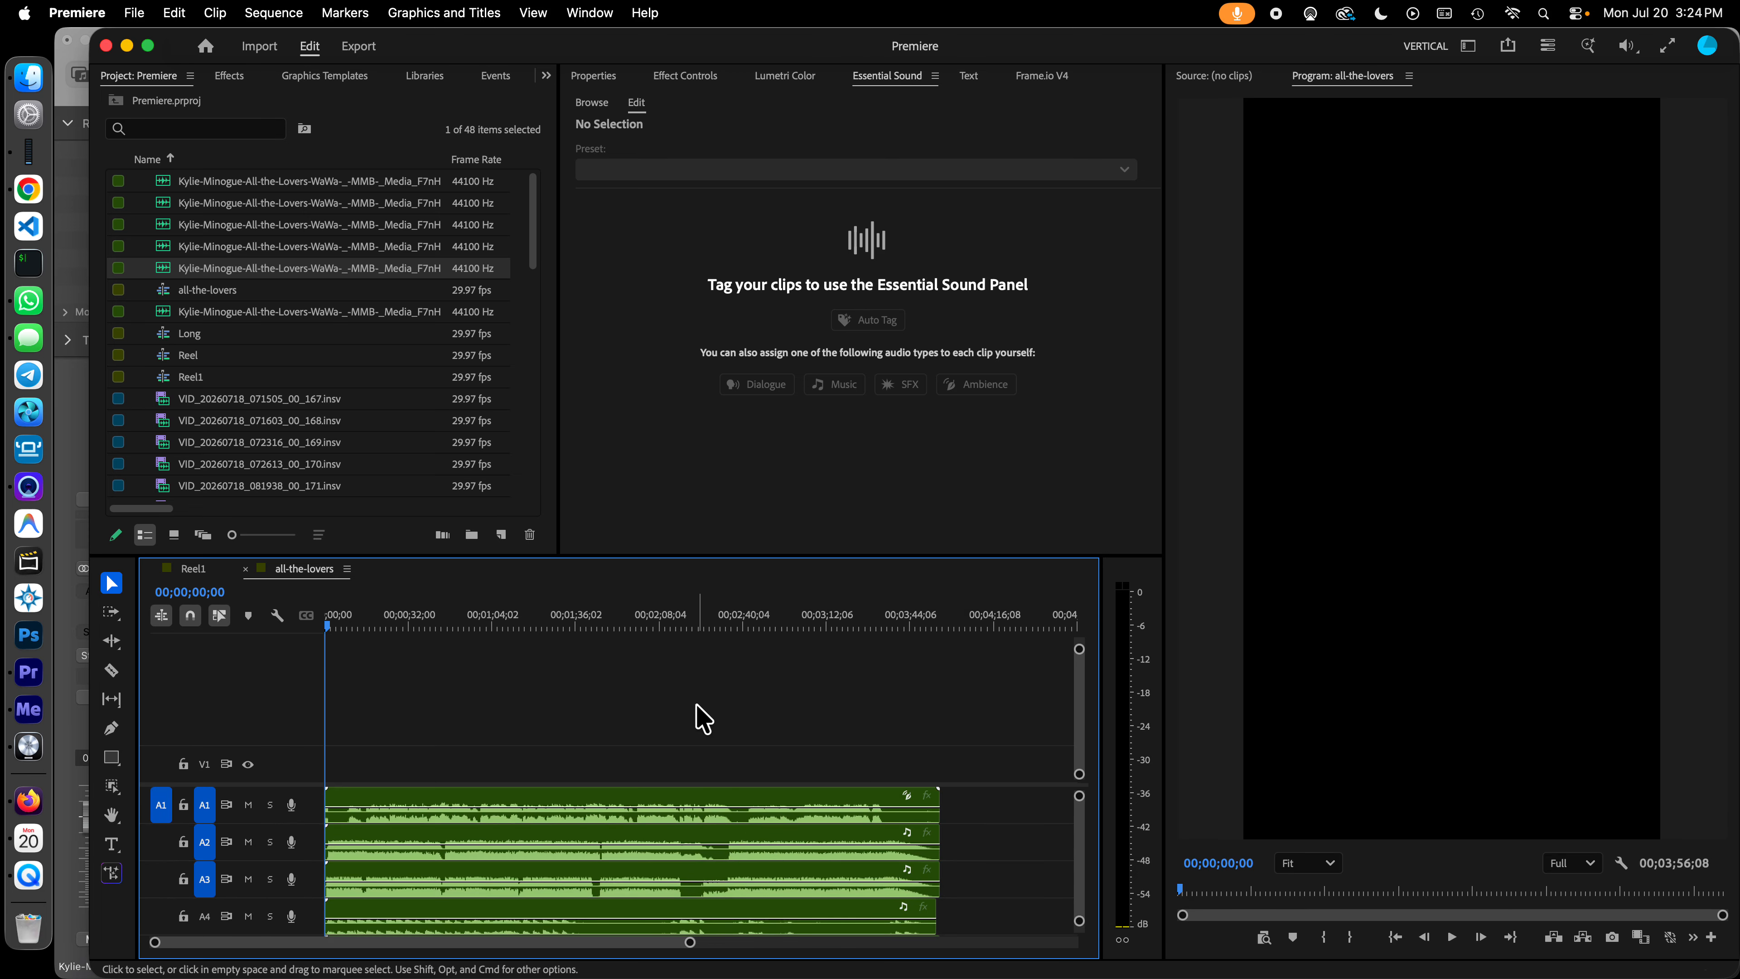
{"action": "key", "text": "space"}
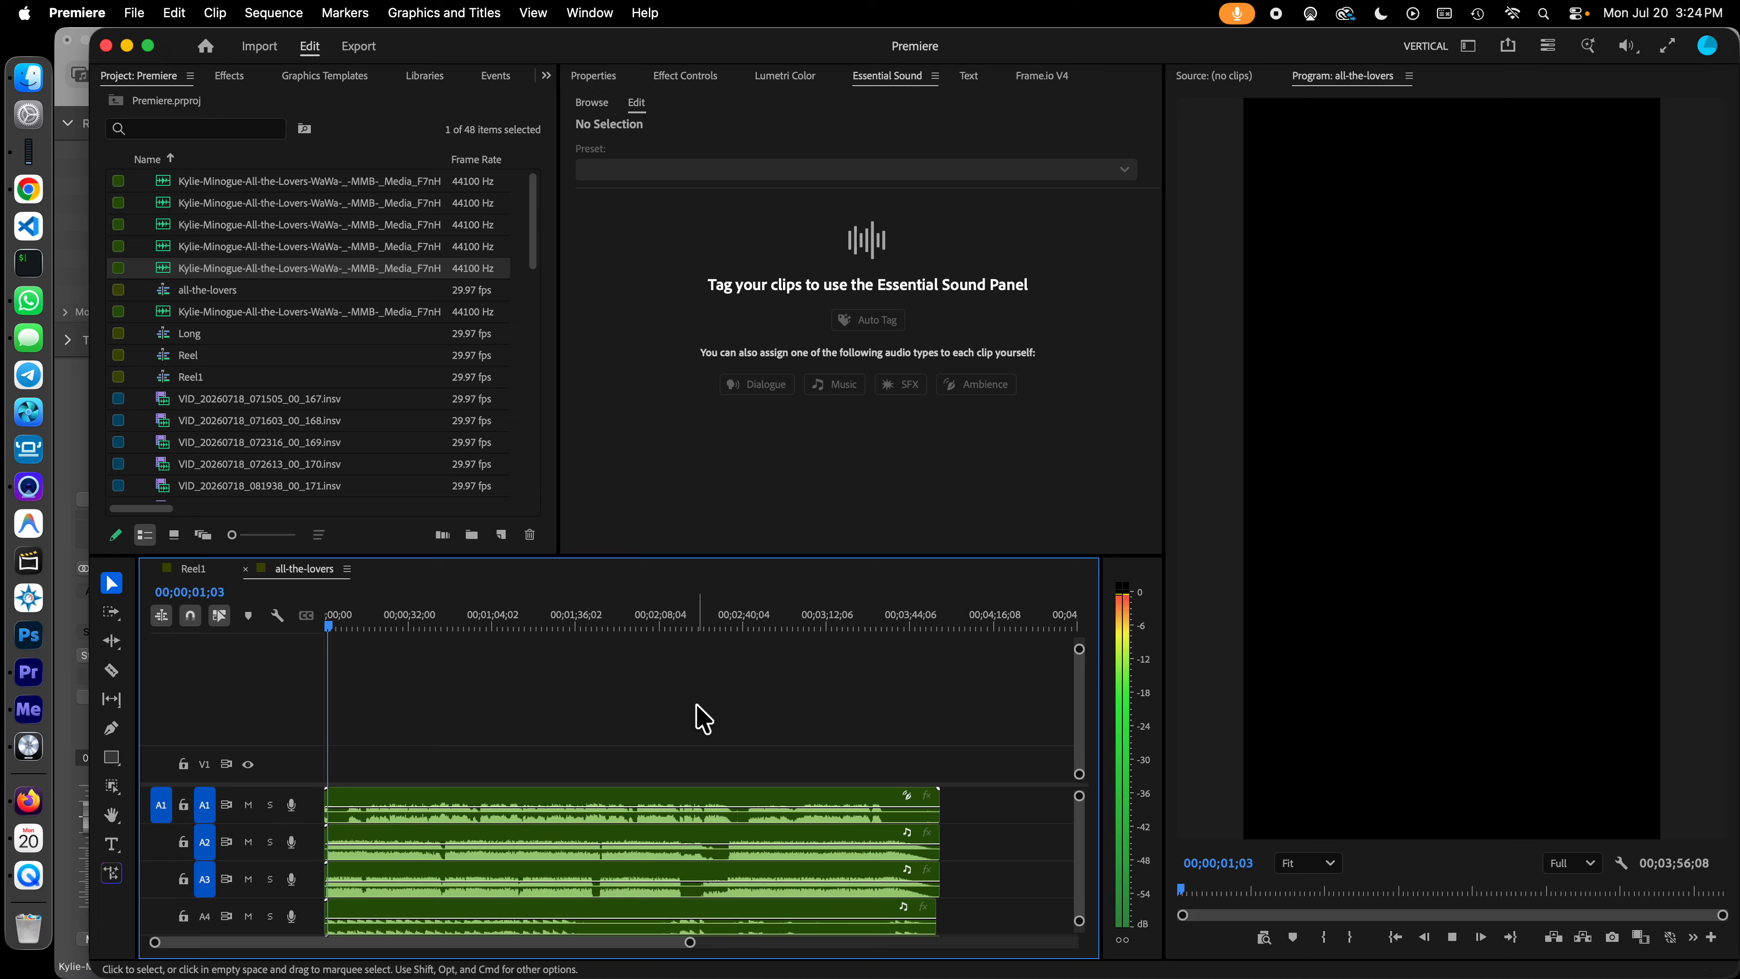
{"action": "key", "text": "space"}
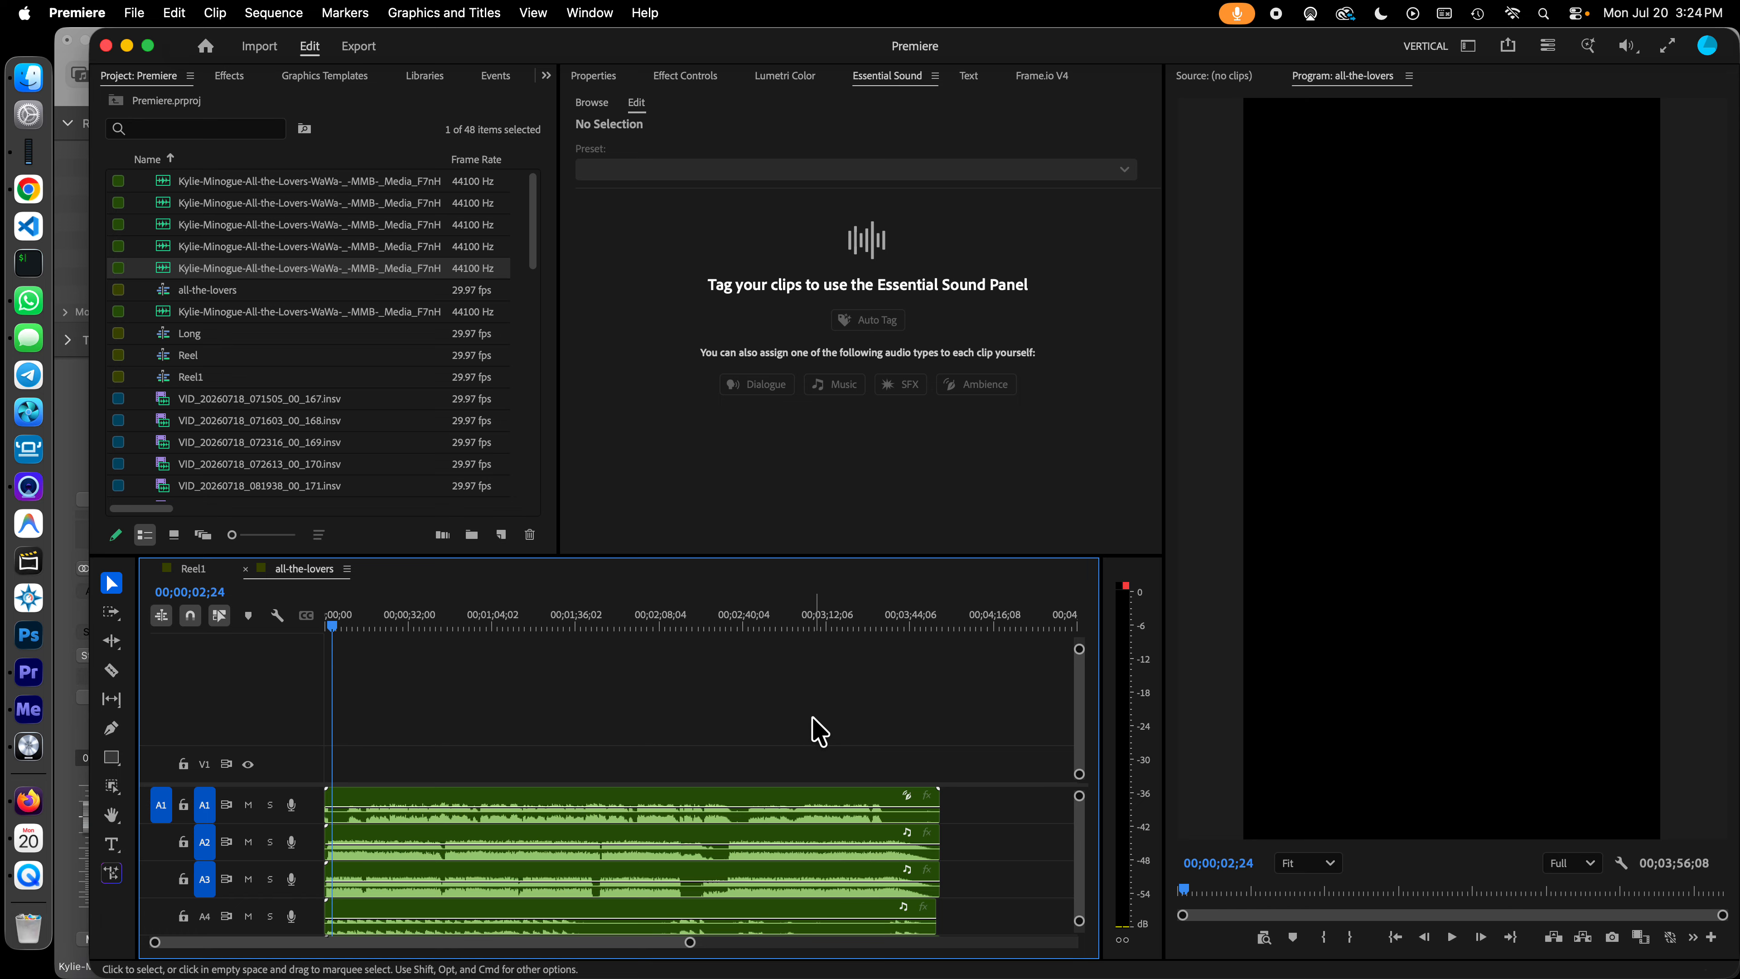
Step: Expand the Audio 1 vocals track to show a taller waveform and move the playhead to 00;00;03;29
{"action": "double_click", "coordinate": [314, 805]}
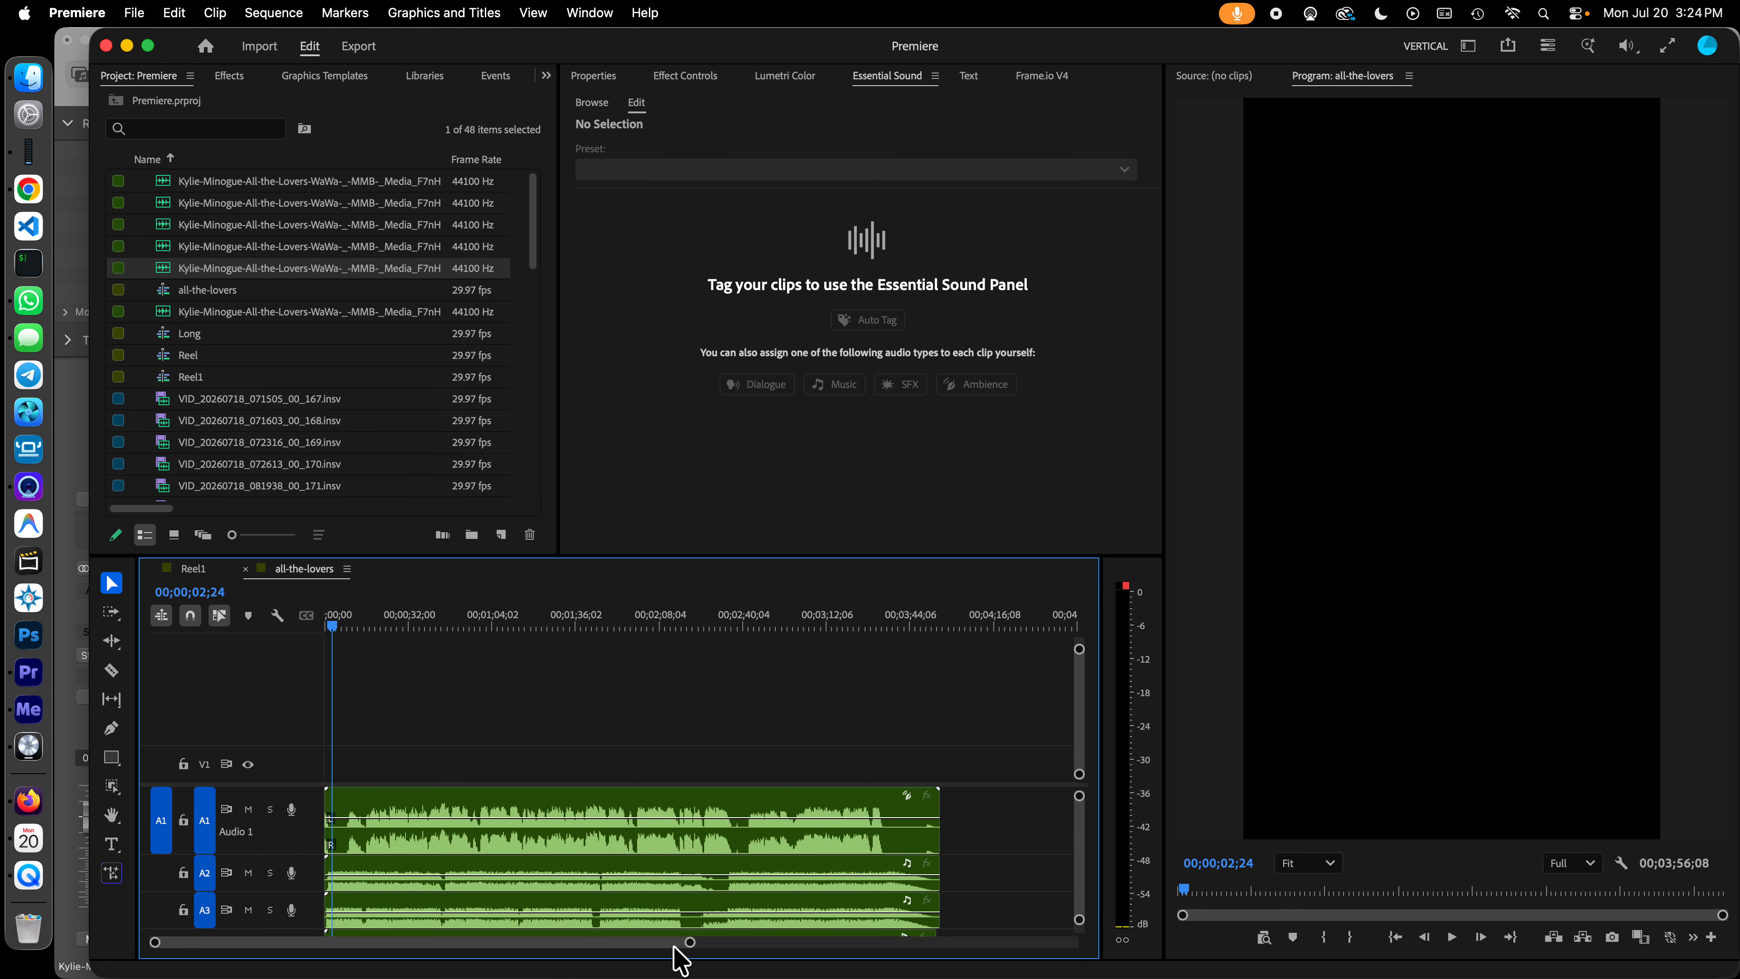
{"action": "left_click_drag", "start_coordinate": [688, 943], "coordinate": [558, 951]}
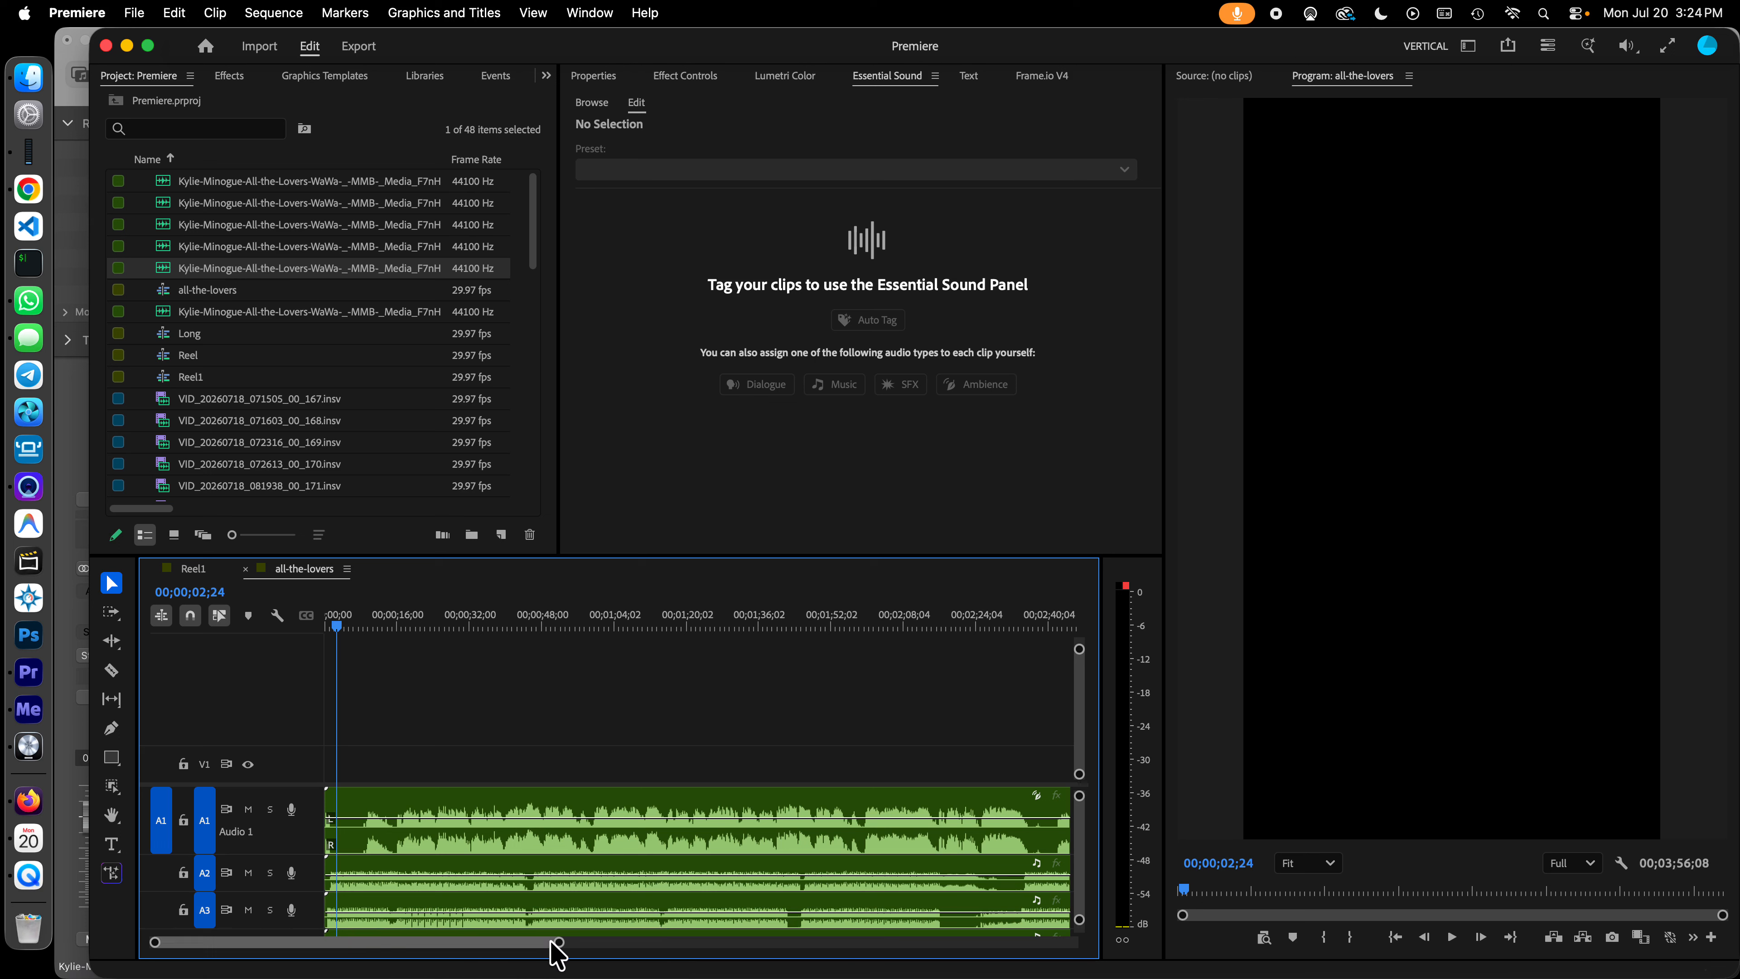
{"action": "left_click_drag", "start_coordinate": [550, 941], "coordinate": [463, 948]}
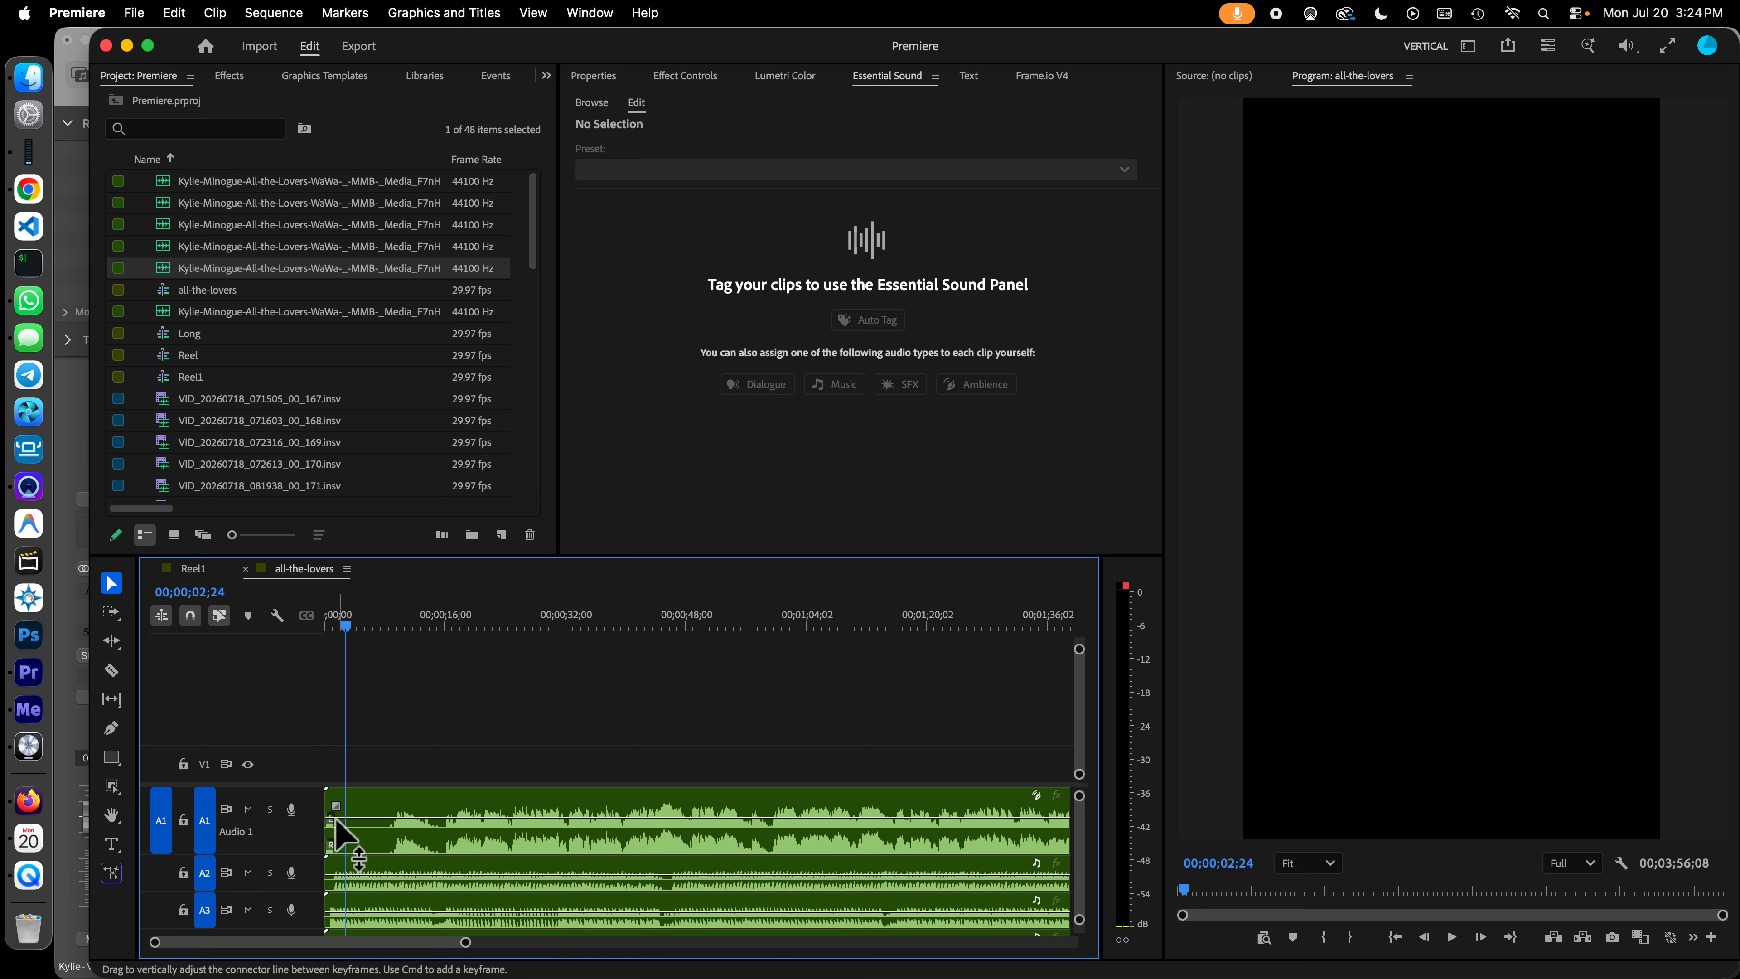
{"action": "mouse_move", "coordinate": [340, 625]}
{"action": "left_mouse_down"}
{"action": "mouse_move", "coordinate": [318, 632]}
{"action": "mouse_move", "coordinate": [355, 640]}
{"action": "left_mouse_up"}
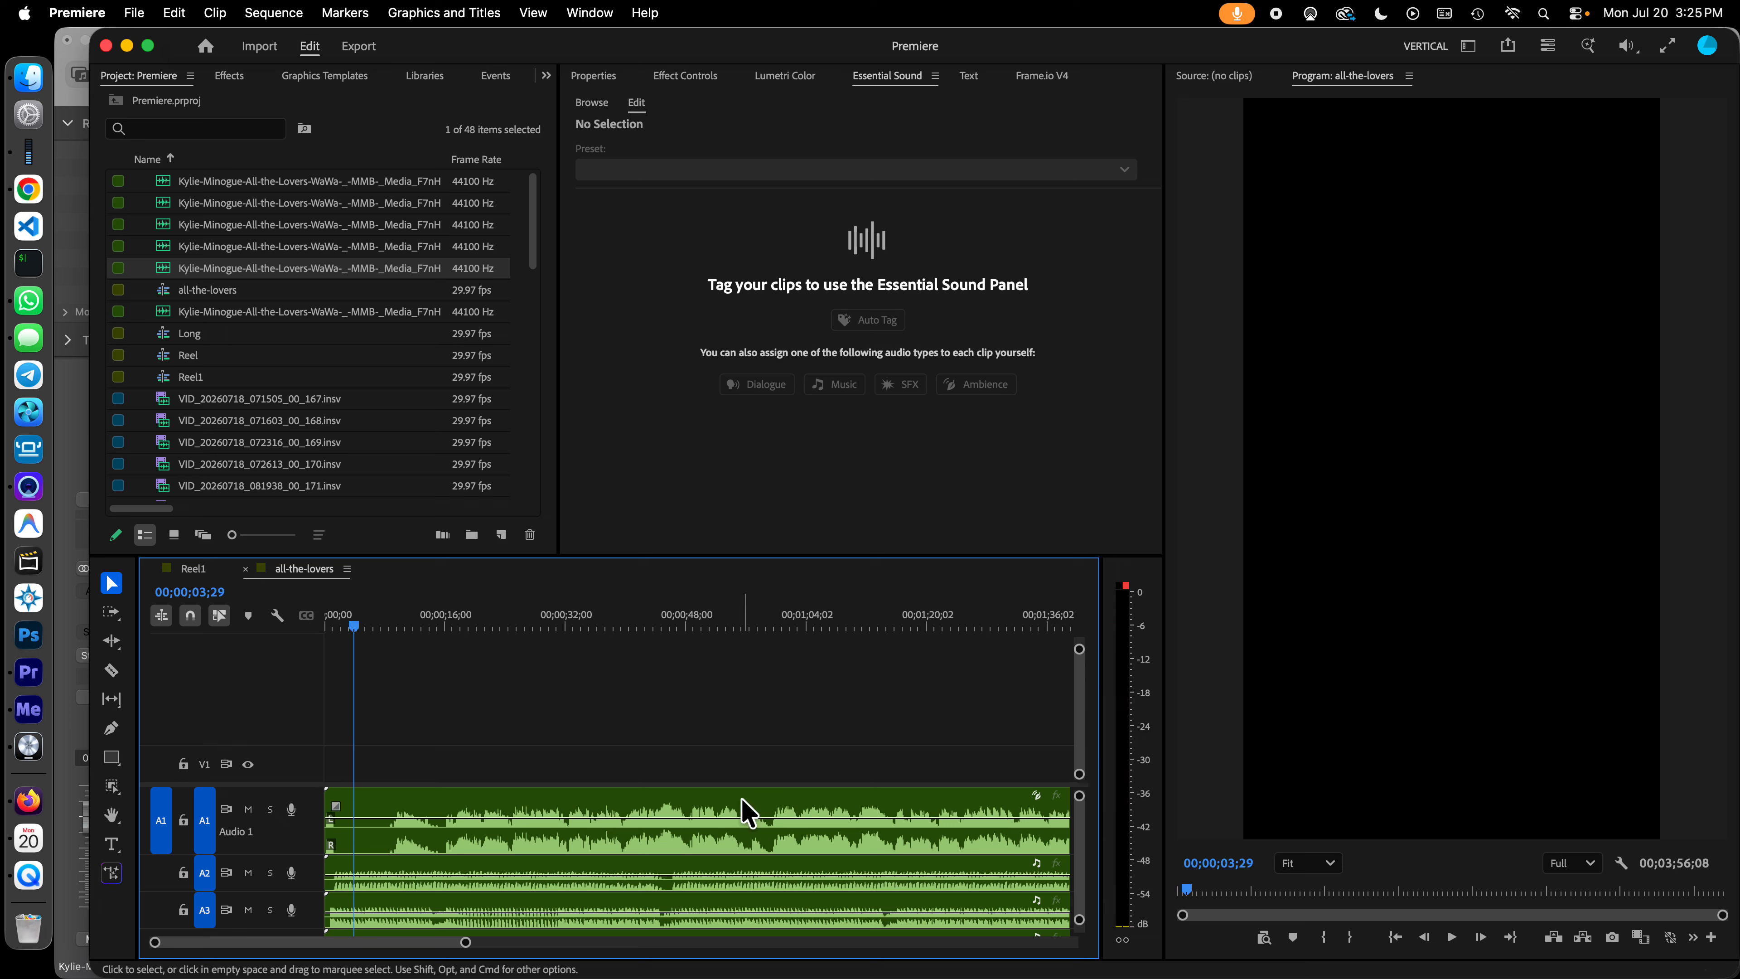
Step: Move the playhead to 00;00;29;12 and play a short passage of the combined stems
{"action": "key", "text": "space"}
{"action": "left_click", "coordinate": [546, 625]}
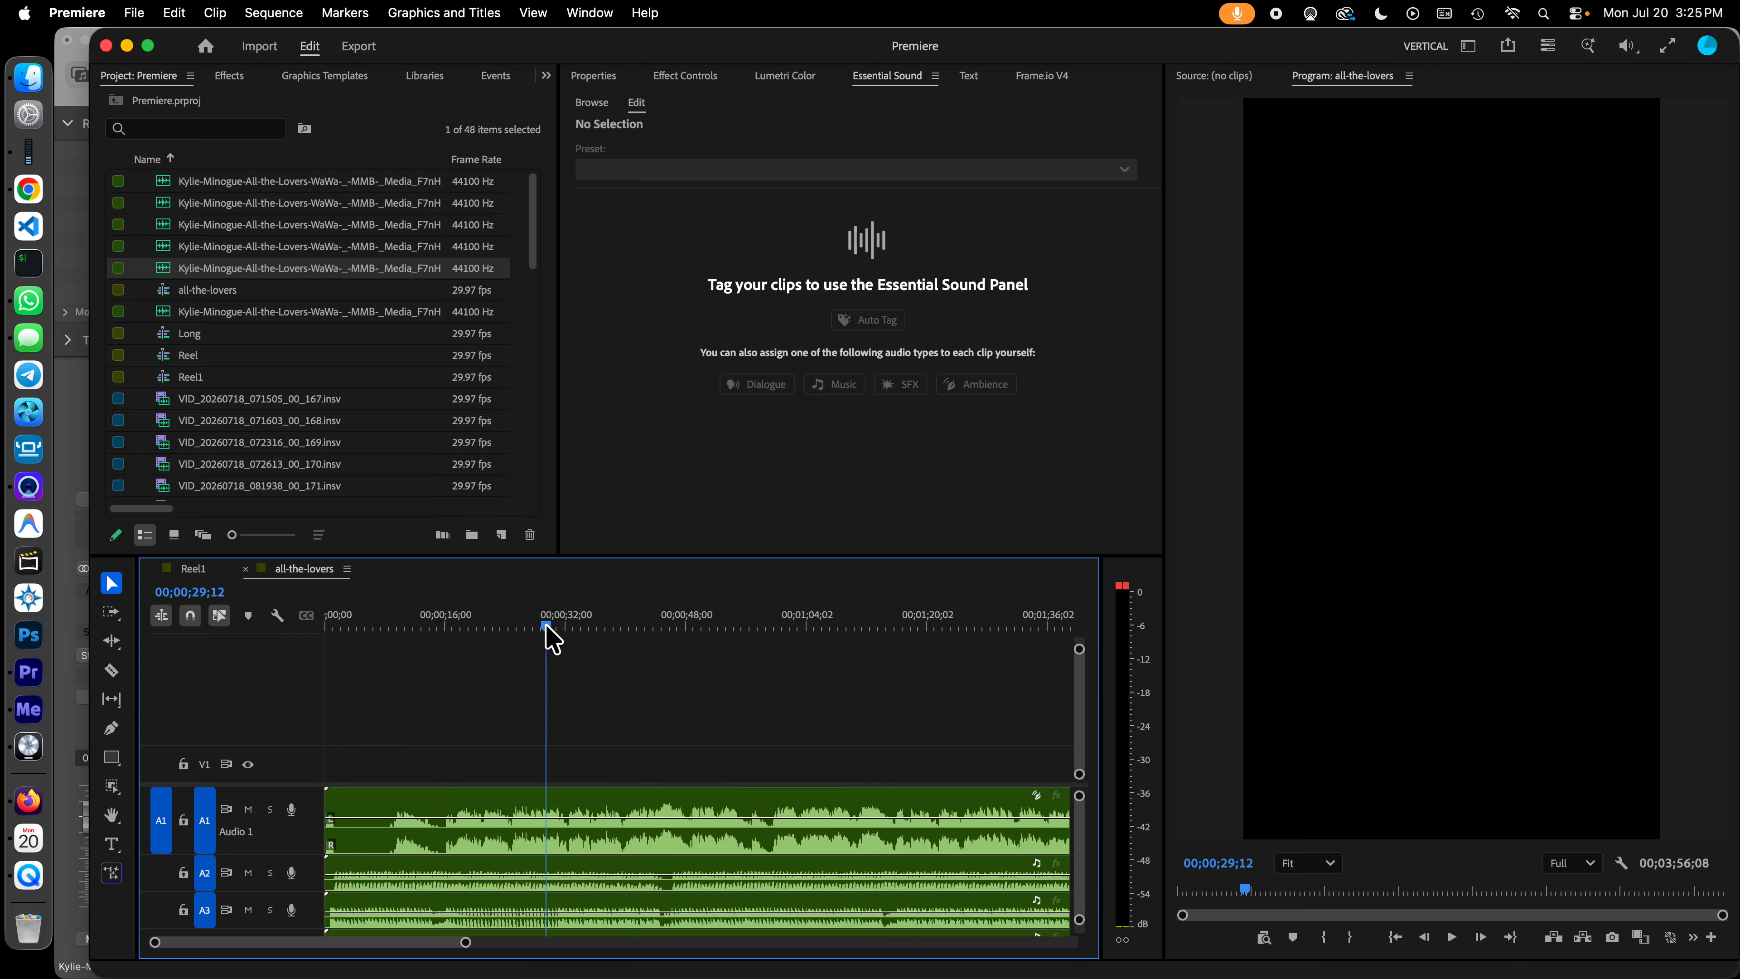
{"action": "key", "text": "space"}
{"action": "key", "text": "space"}
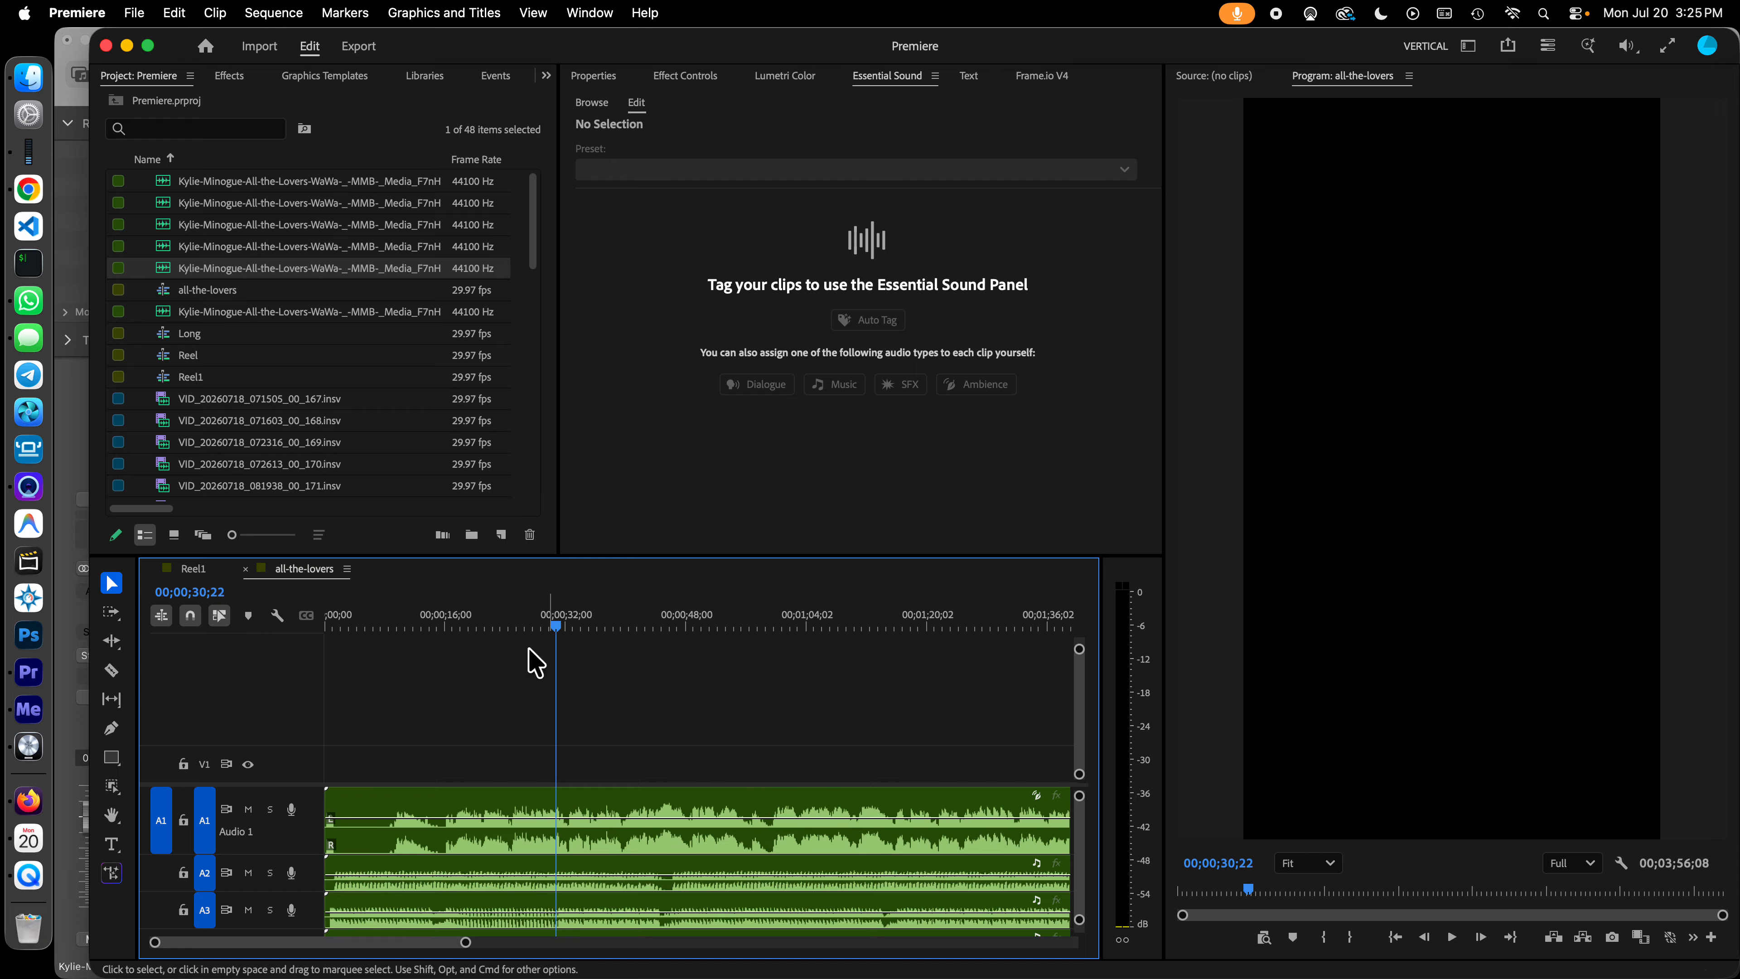
Step: Play the passages leading up to the gap in the vocals and stop at 00;00;15;20
{"action": "left_click_drag", "start_coordinate": [465, 945], "coordinate": [405, 945]}
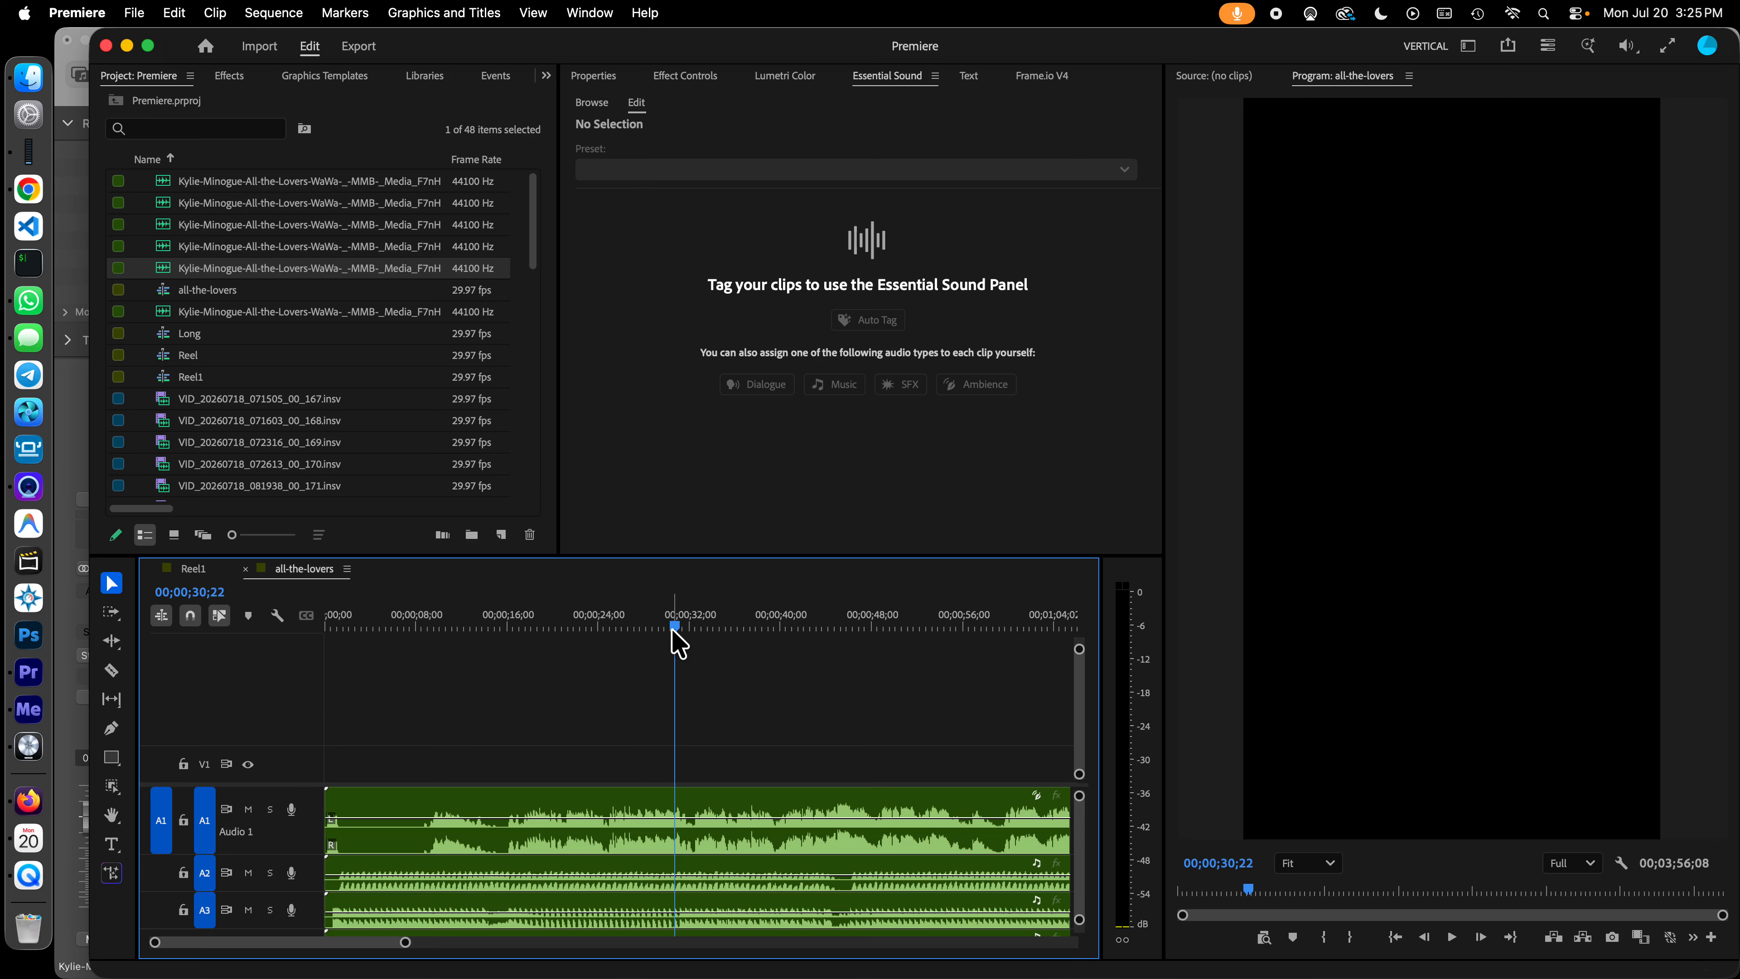
{"action": "left_click_drag", "start_coordinate": [673, 632], "coordinate": [484, 627]}
{"action": "key", "text": "space"}
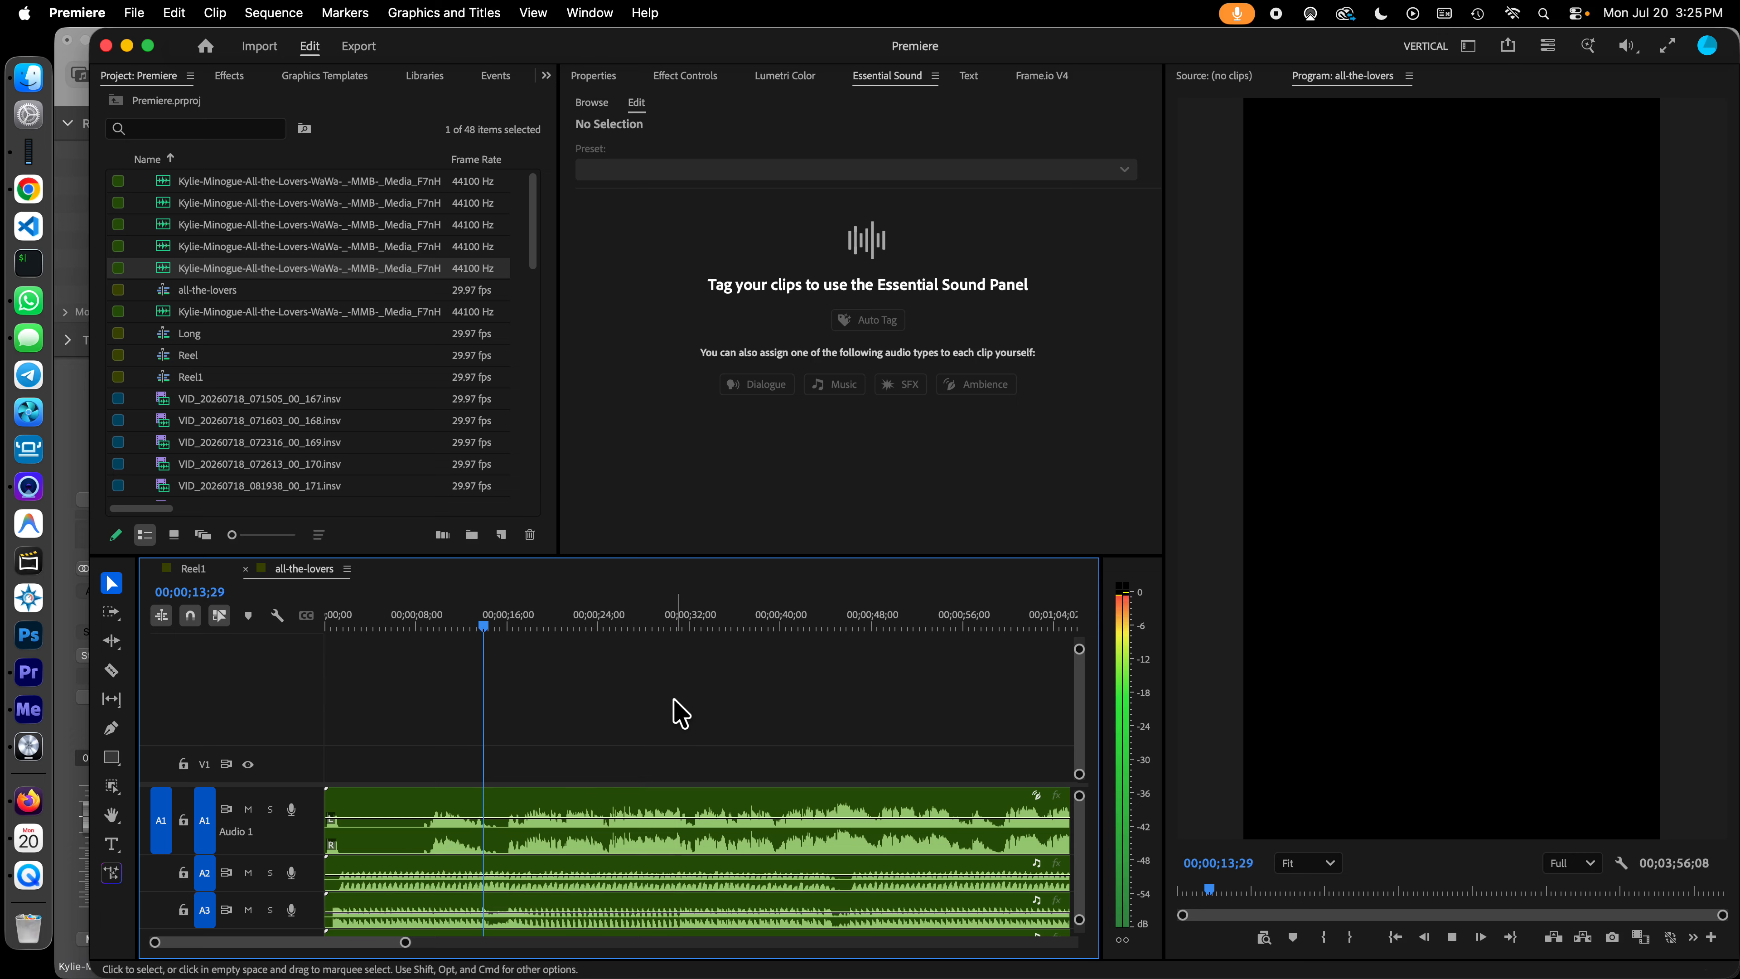
{"action": "key", "text": "space"}
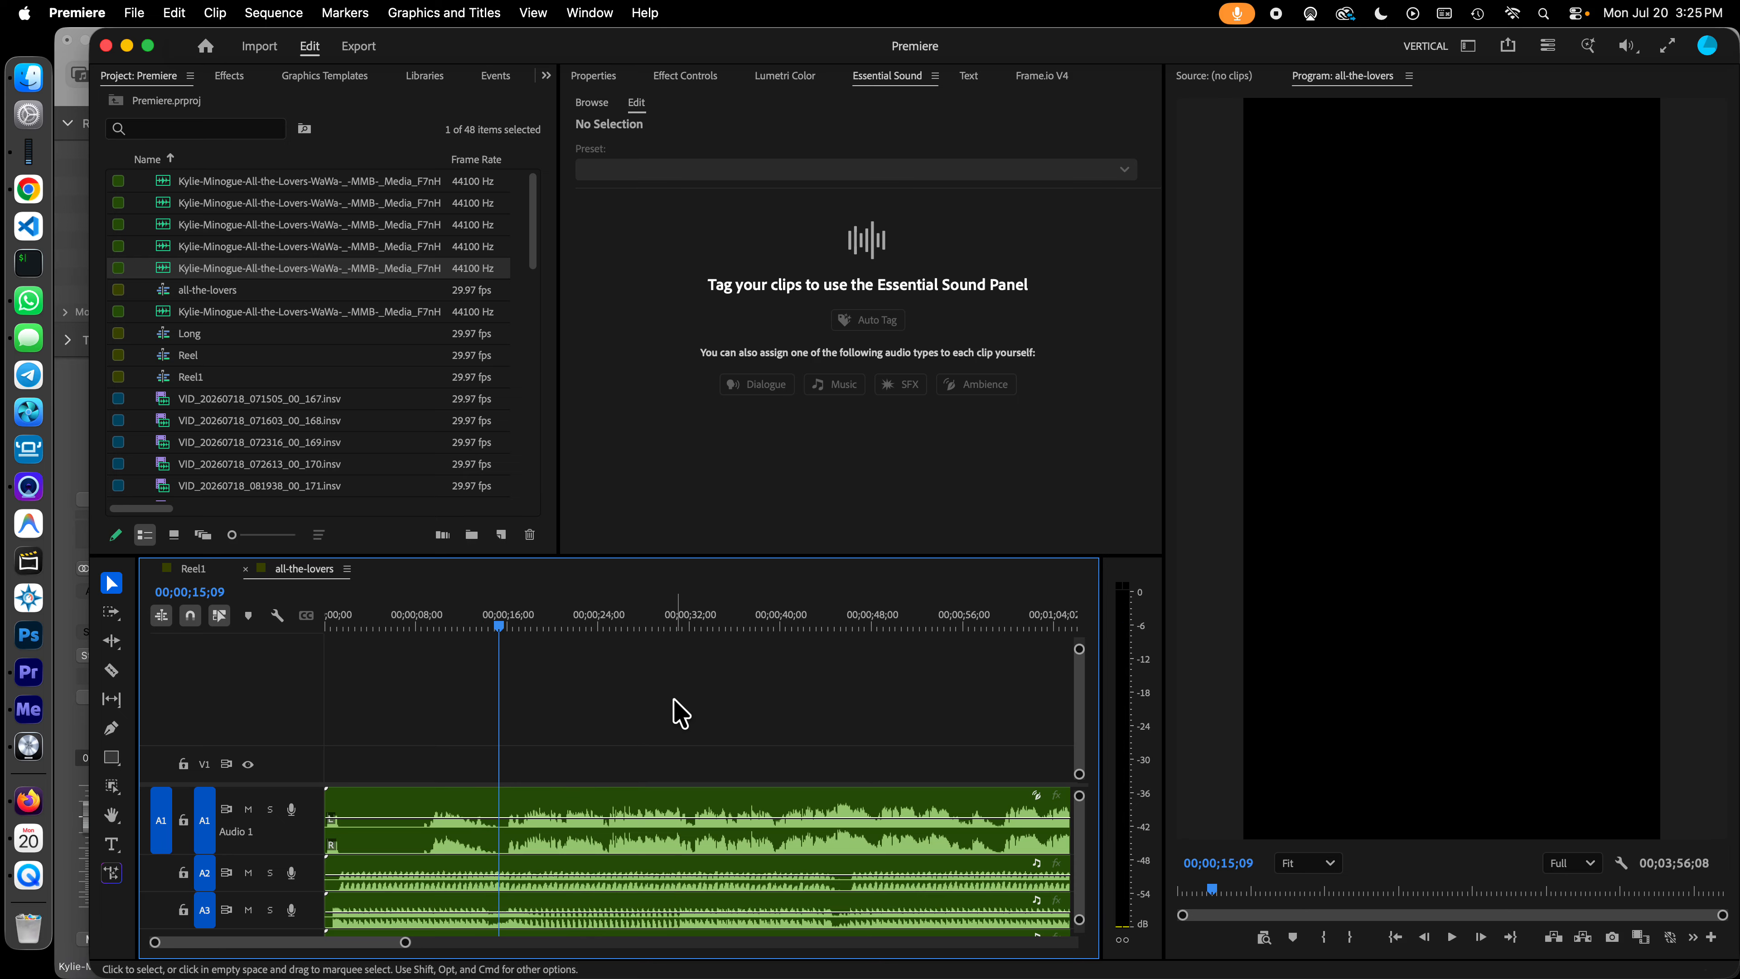
{"action": "left_click", "coordinate": [429, 625]}
{"action": "key", "text": "space"}
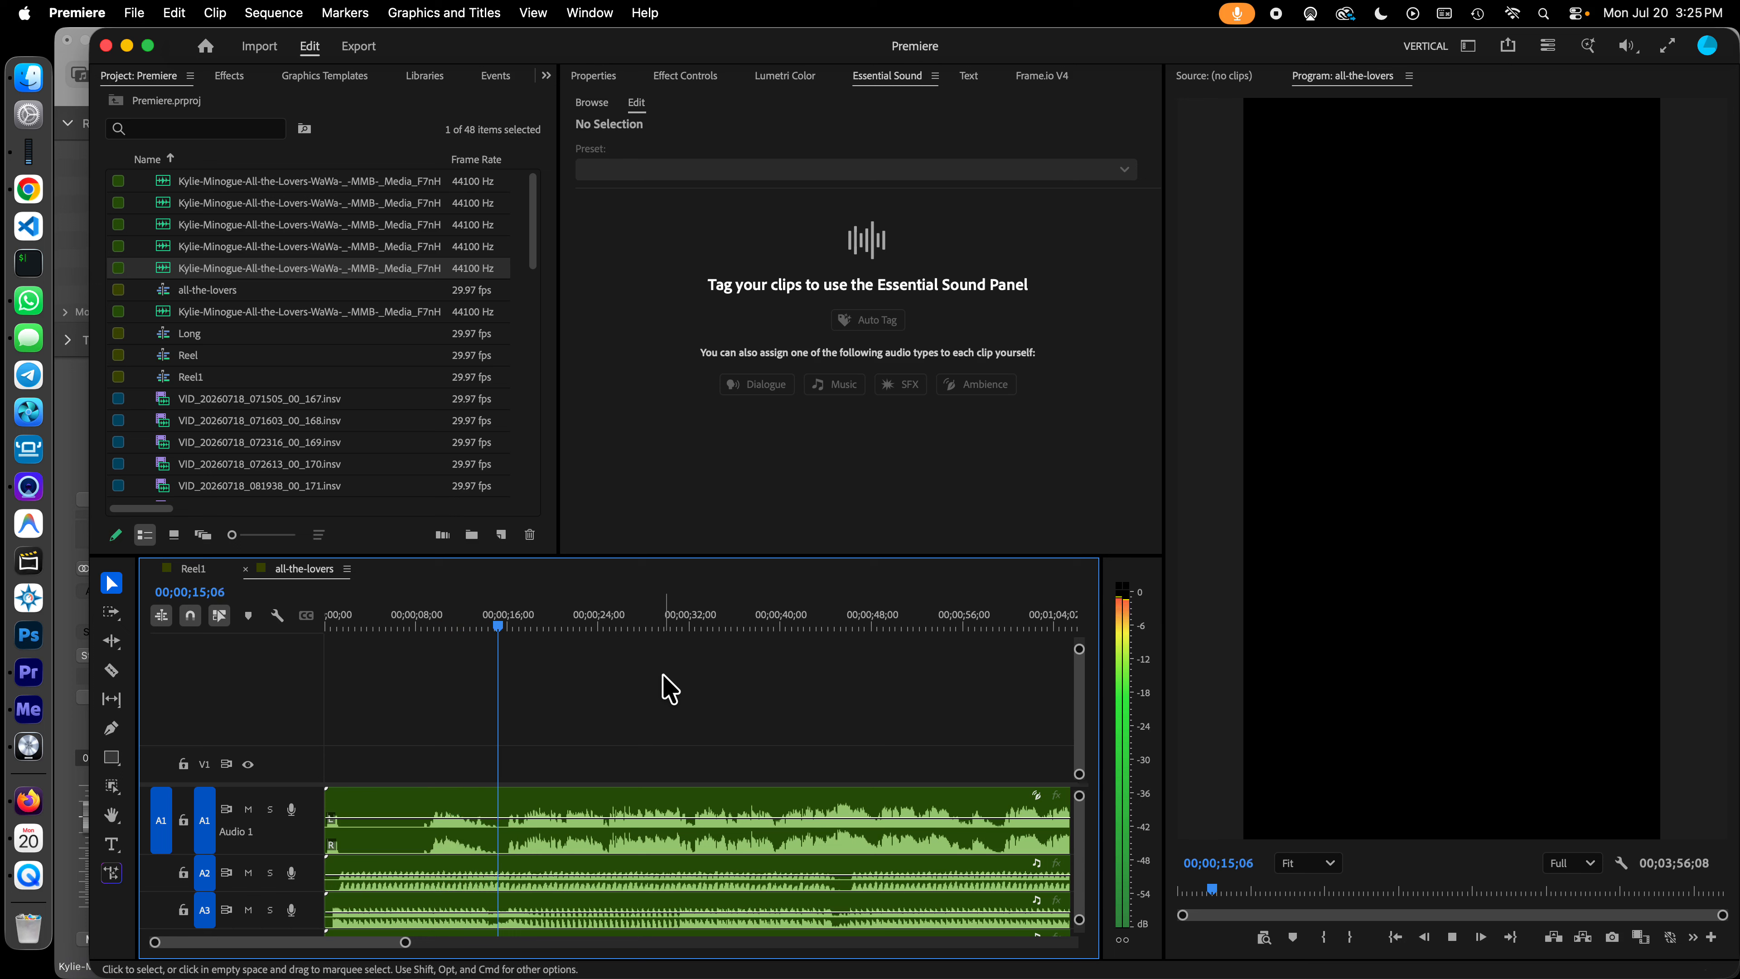
{"action": "key", "text": "space"}
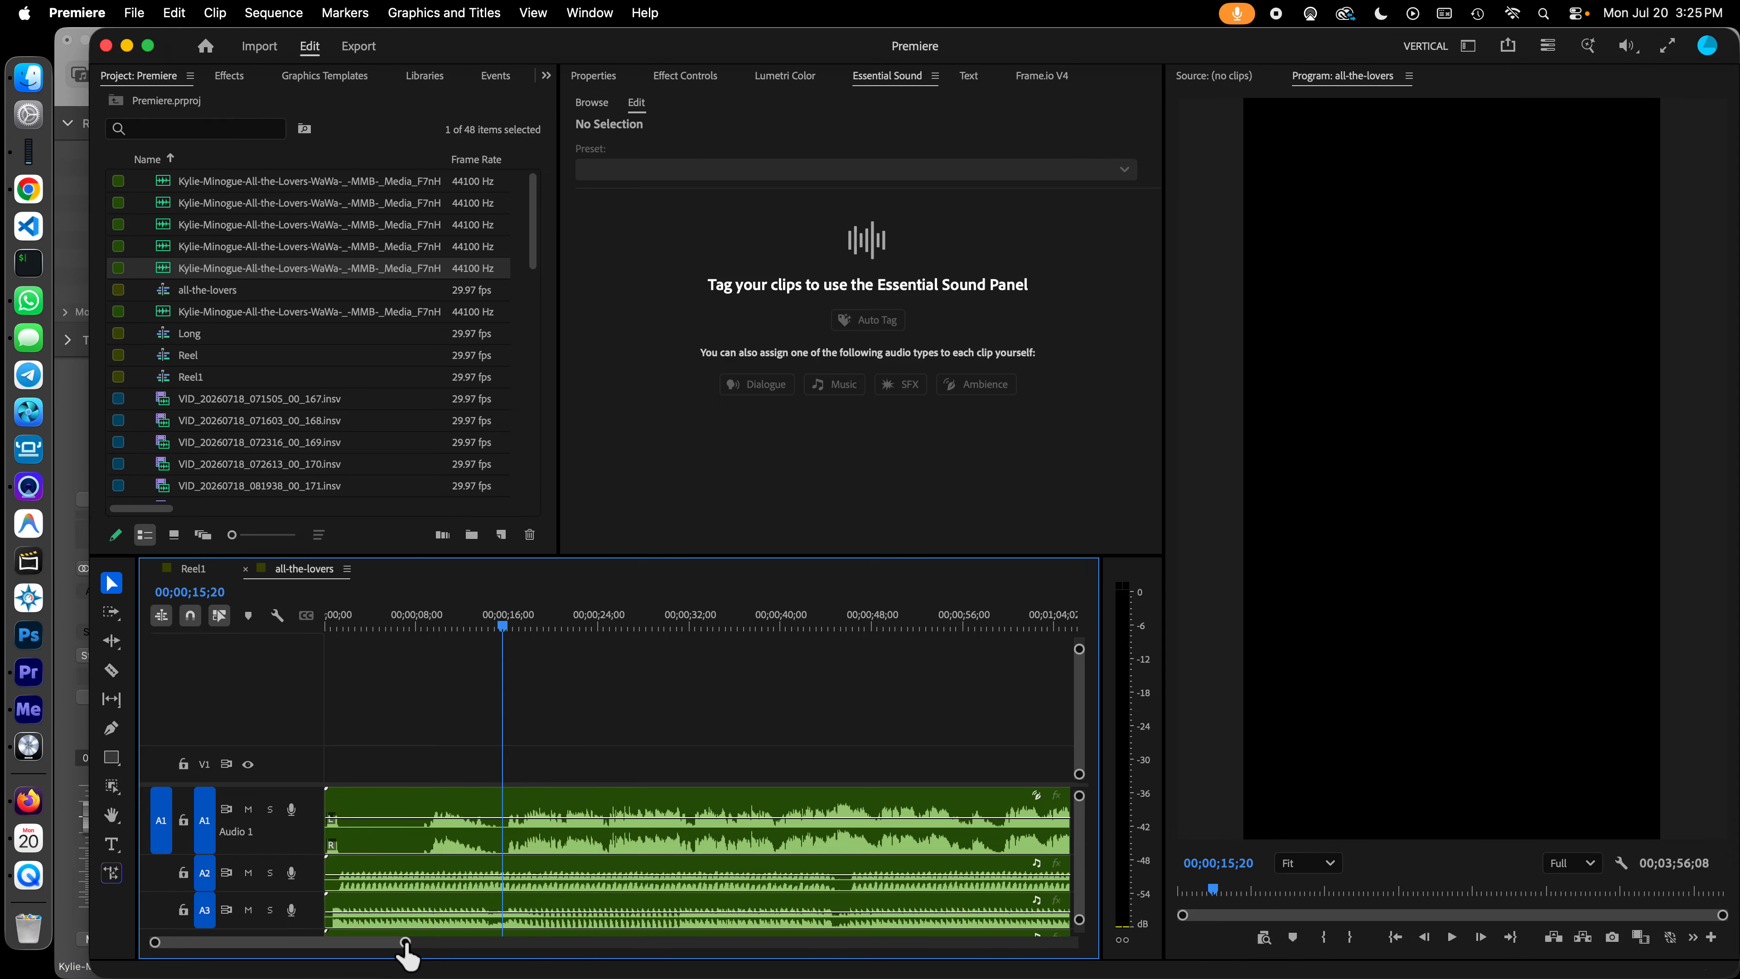
Step: Select the vocals clip on Audio 1 and add a Volume Level keyframe at 00;00;15;20
{"action": "left_click_drag", "start_coordinate": [405, 943], "coordinate": [318, 943]}
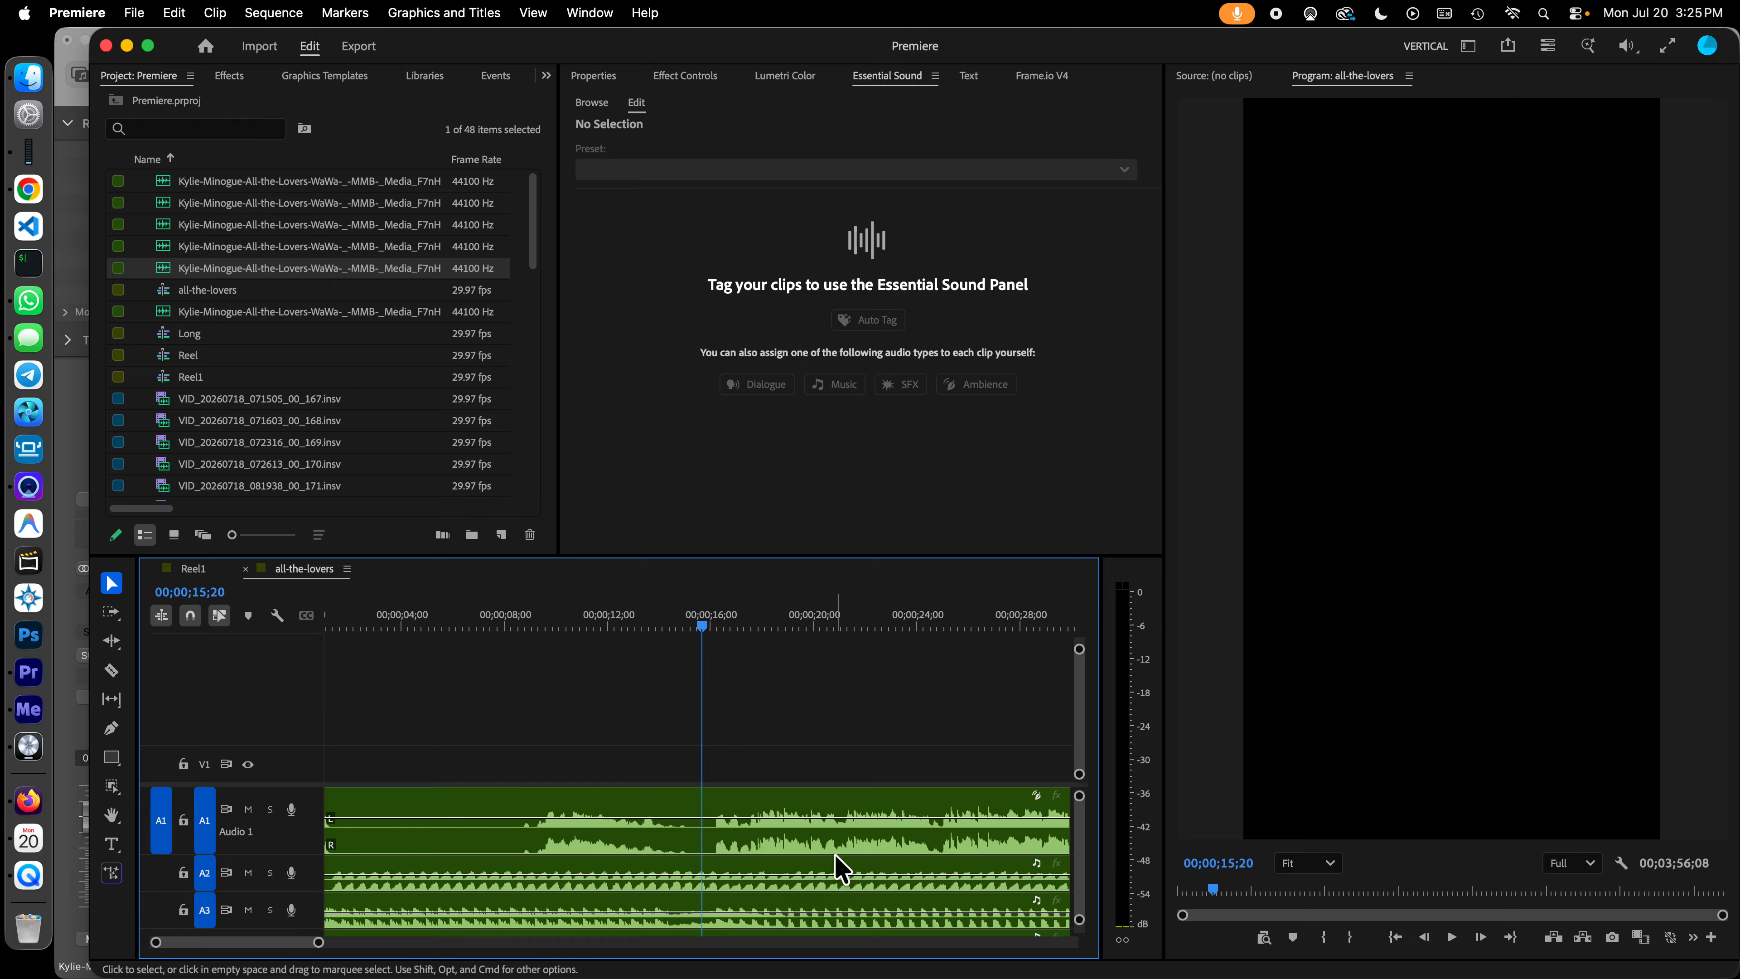
{"action": "right_click", "coordinate": [705, 821]}
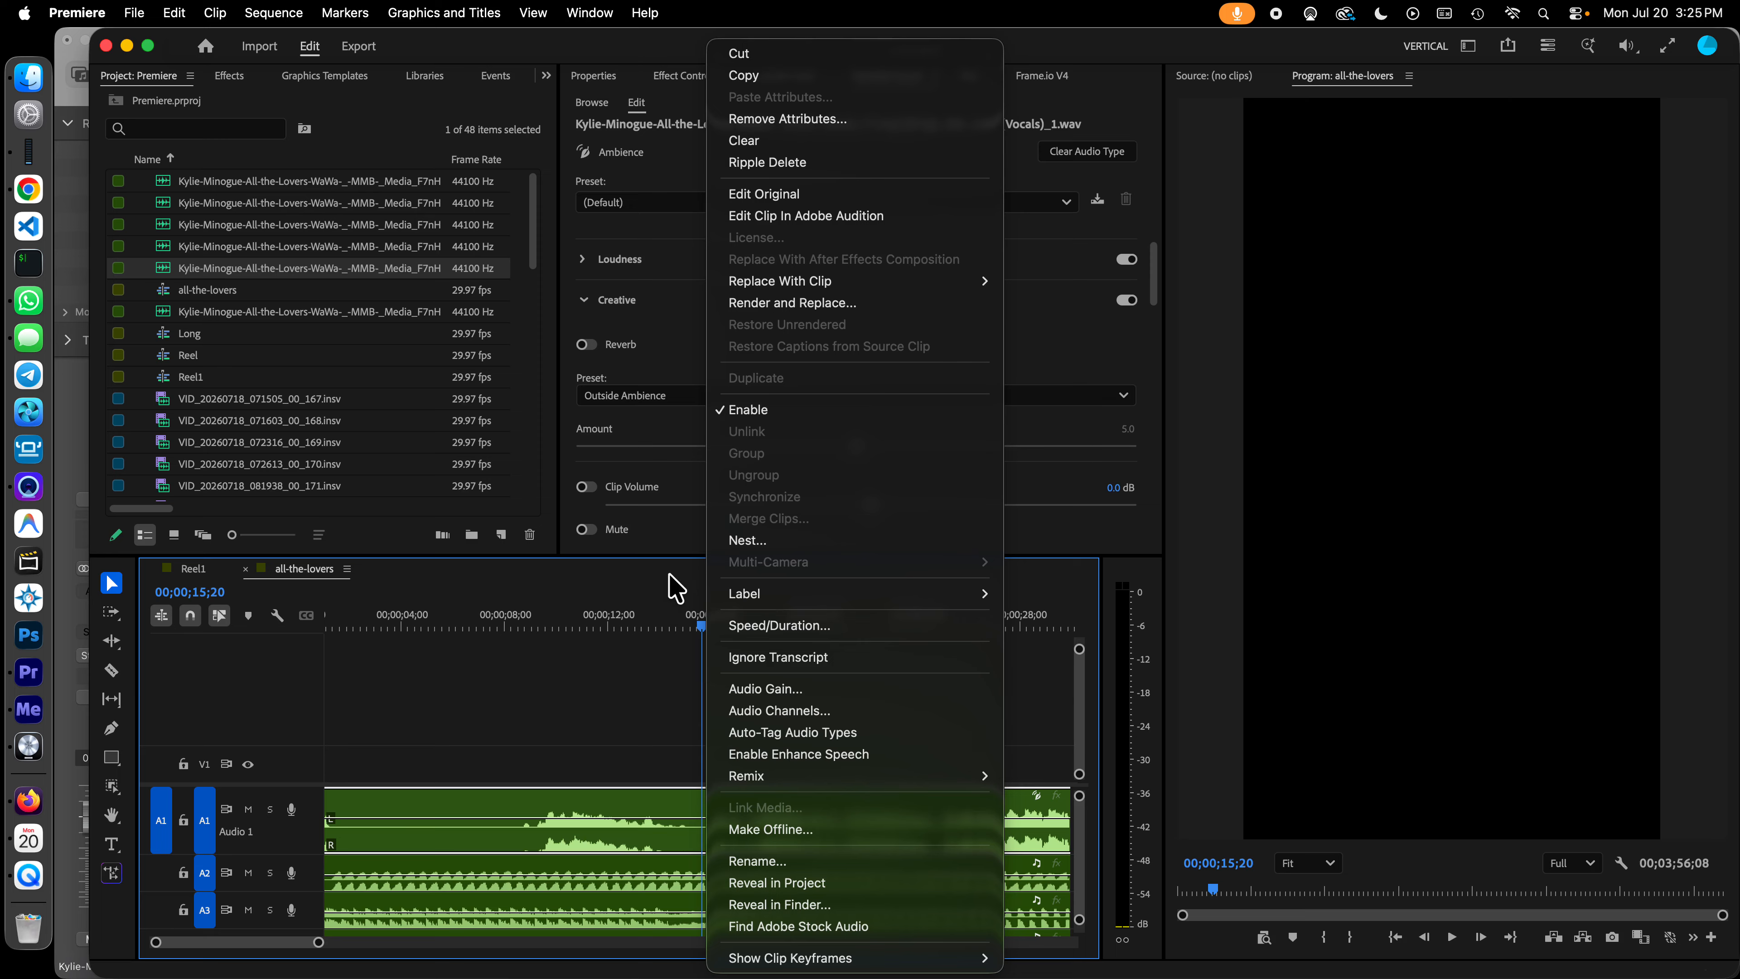
{"action": "left_click", "coordinate": [650, 546]}
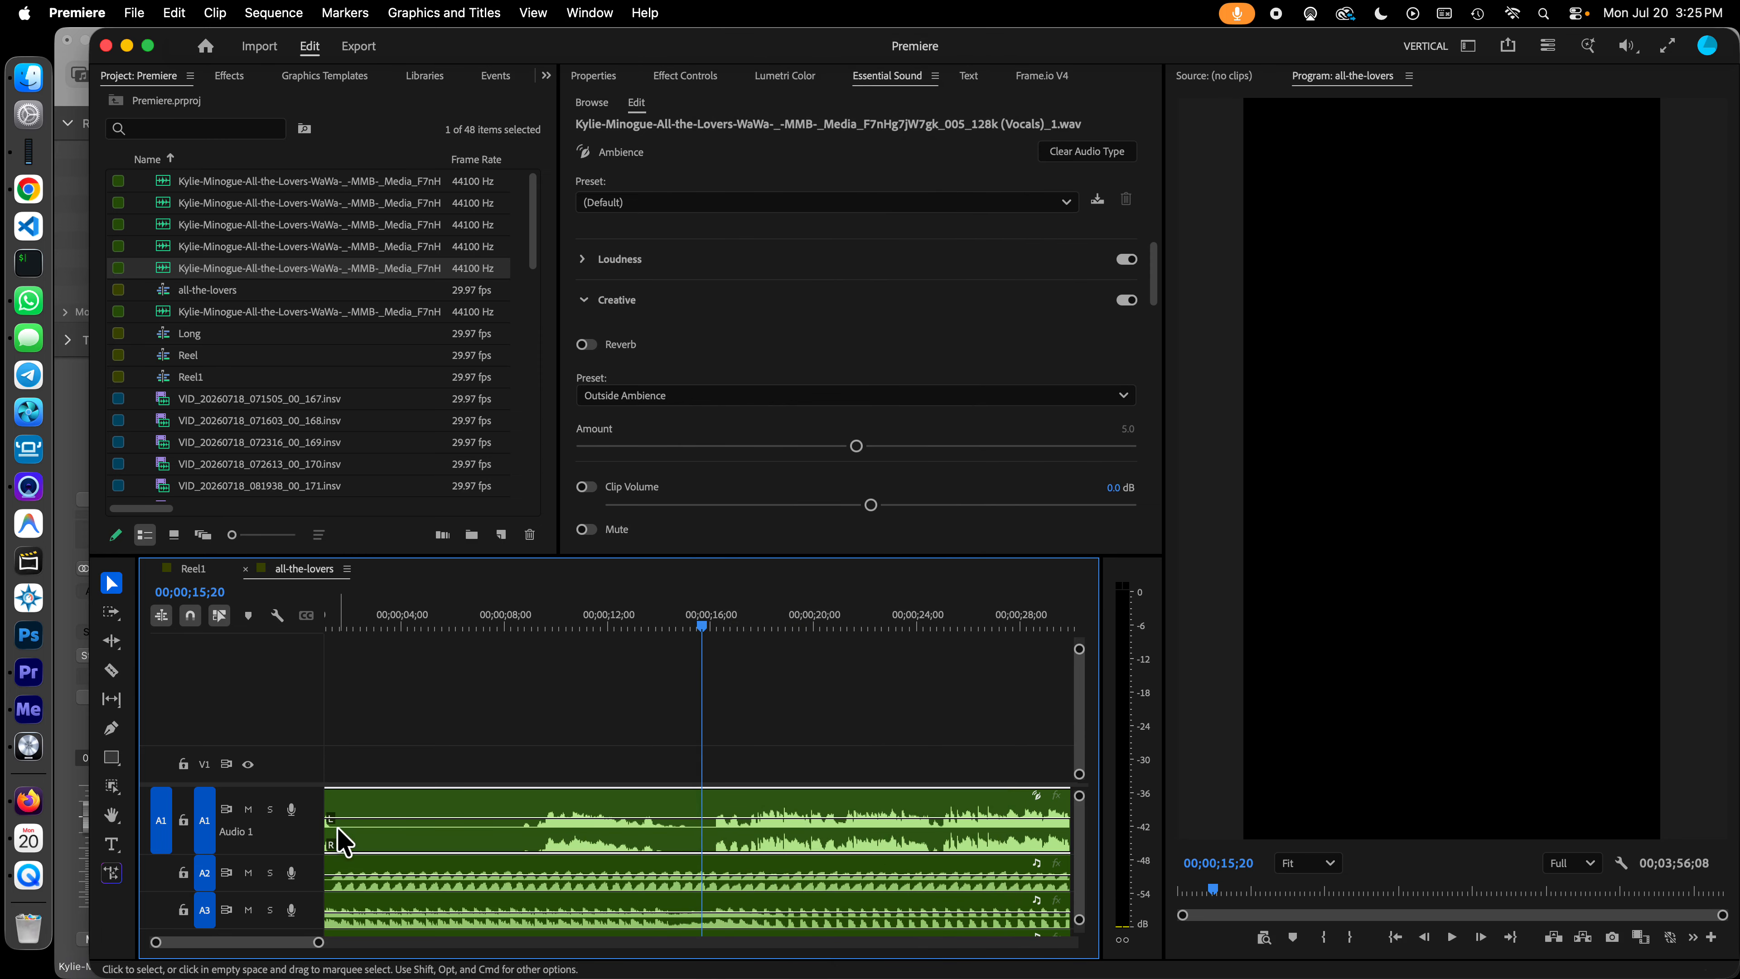
{"action": "left_click", "coordinate": [299, 832]}
{"action": "right_click", "coordinate": [300, 832]}
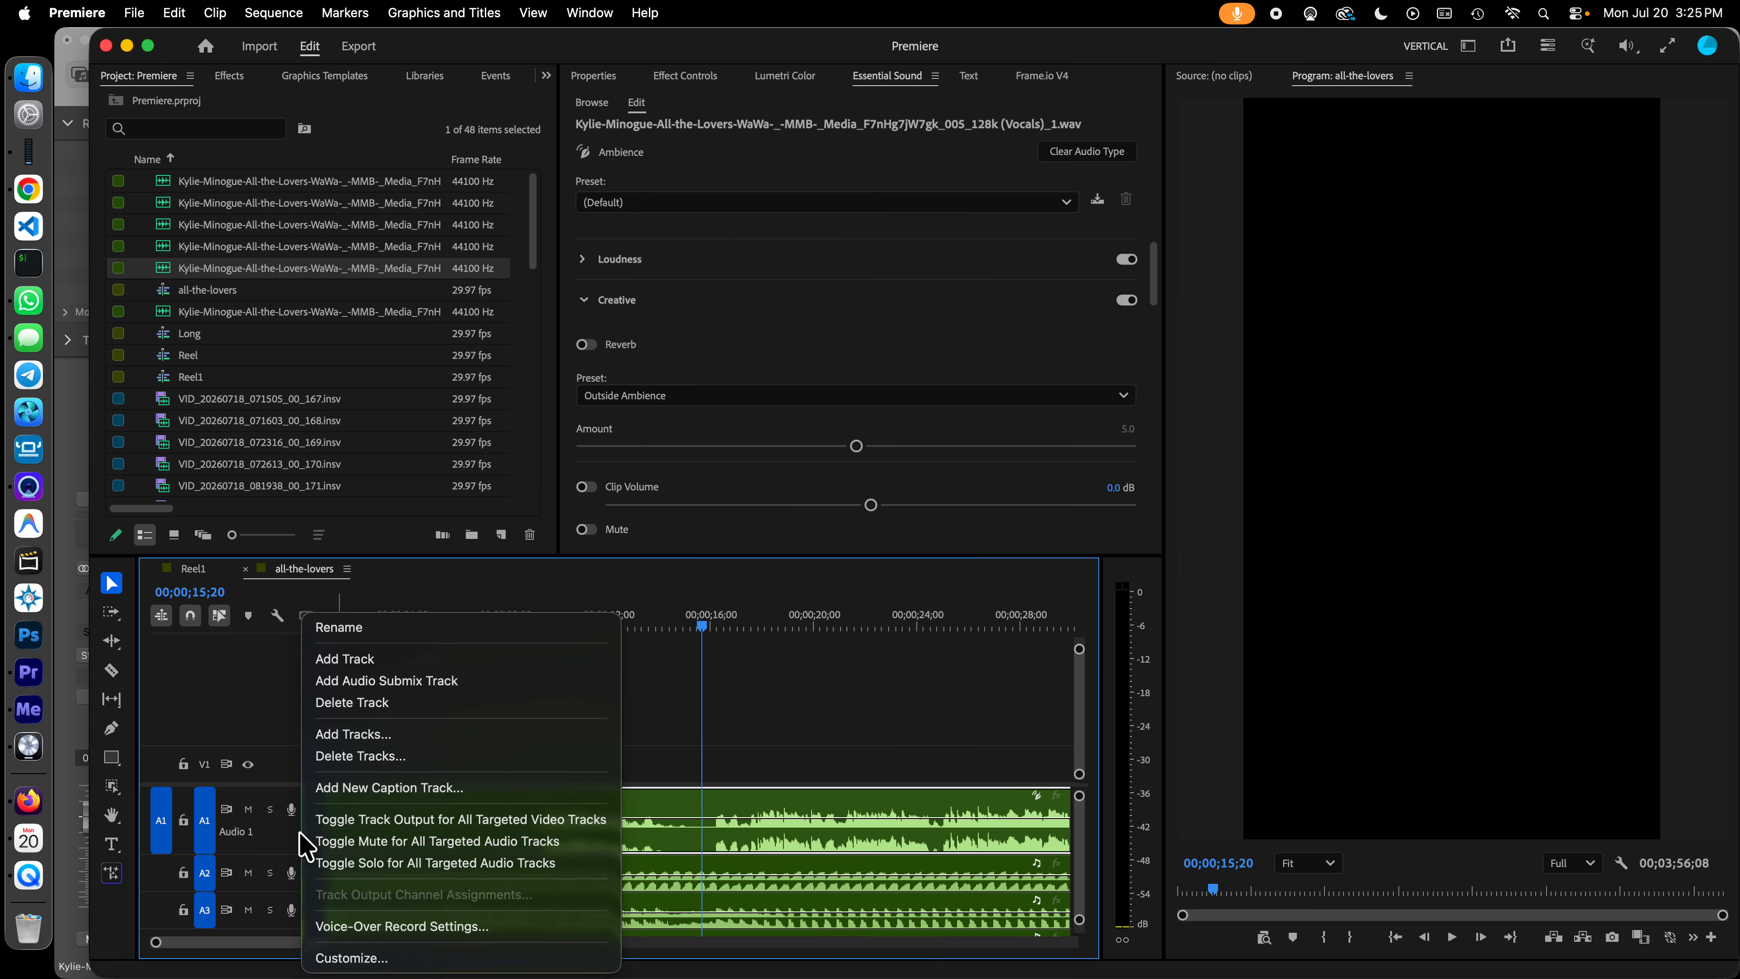
{"action": "left_click", "coordinate": [802, 587]}
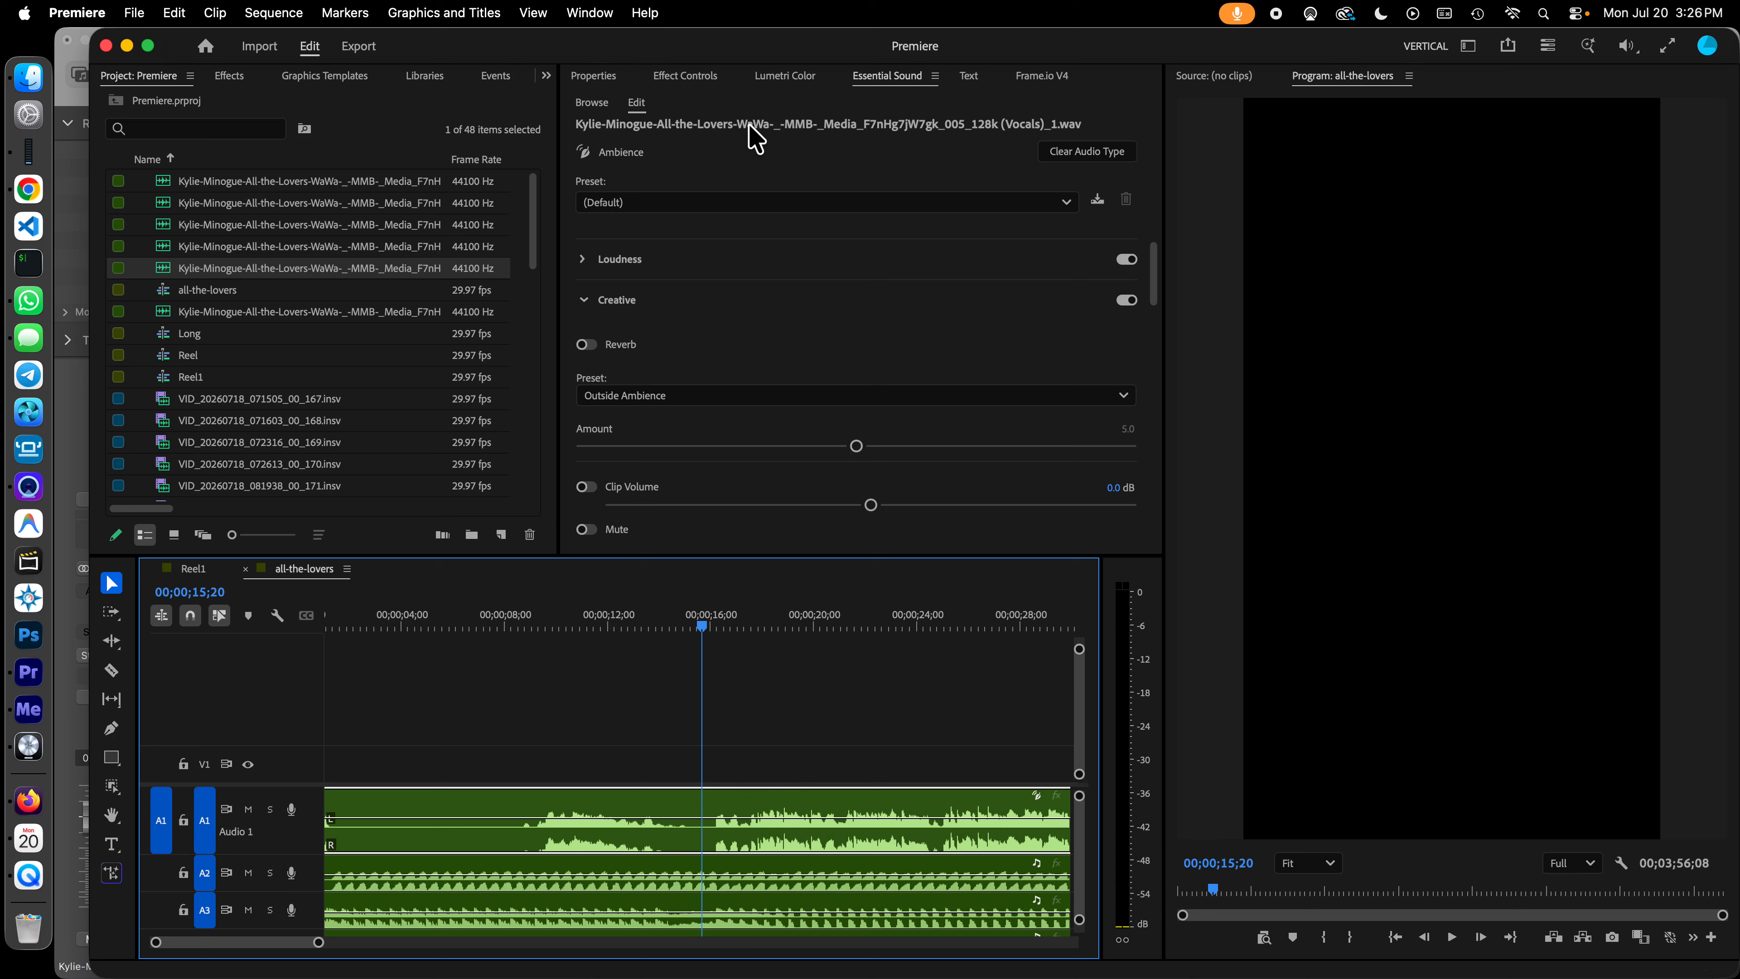
{"action": "left_click", "coordinate": [693, 75]}
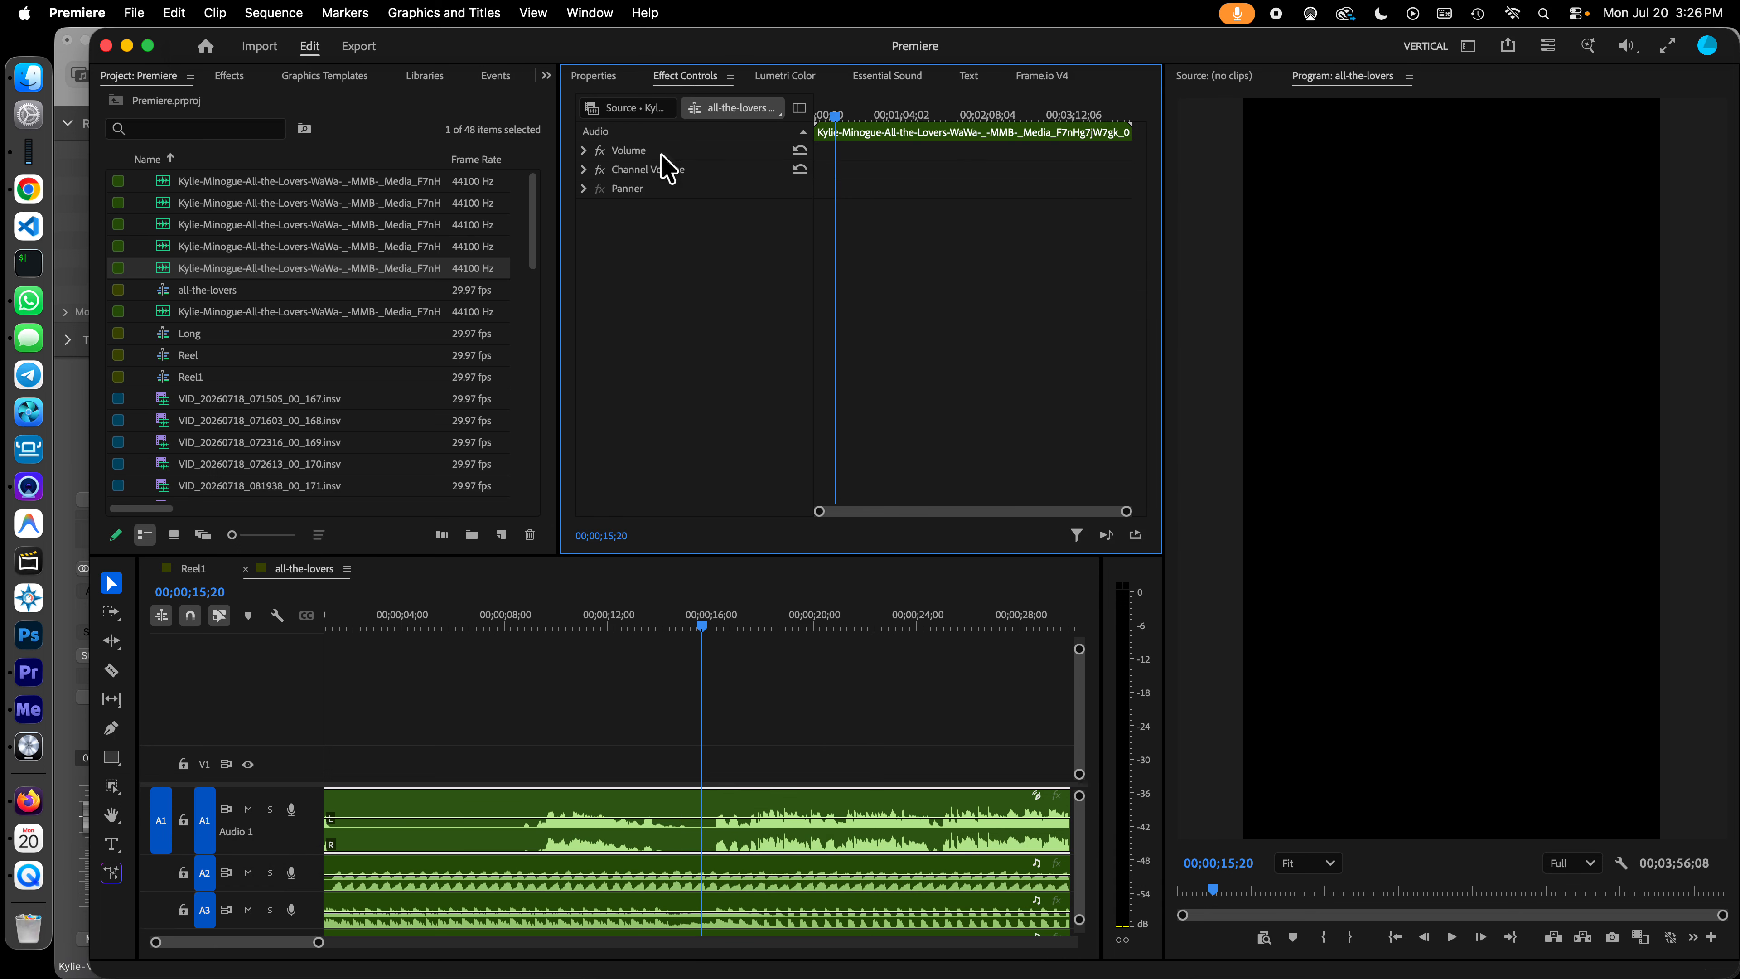
{"action": "left_click", "coordinate": [583, 151]}
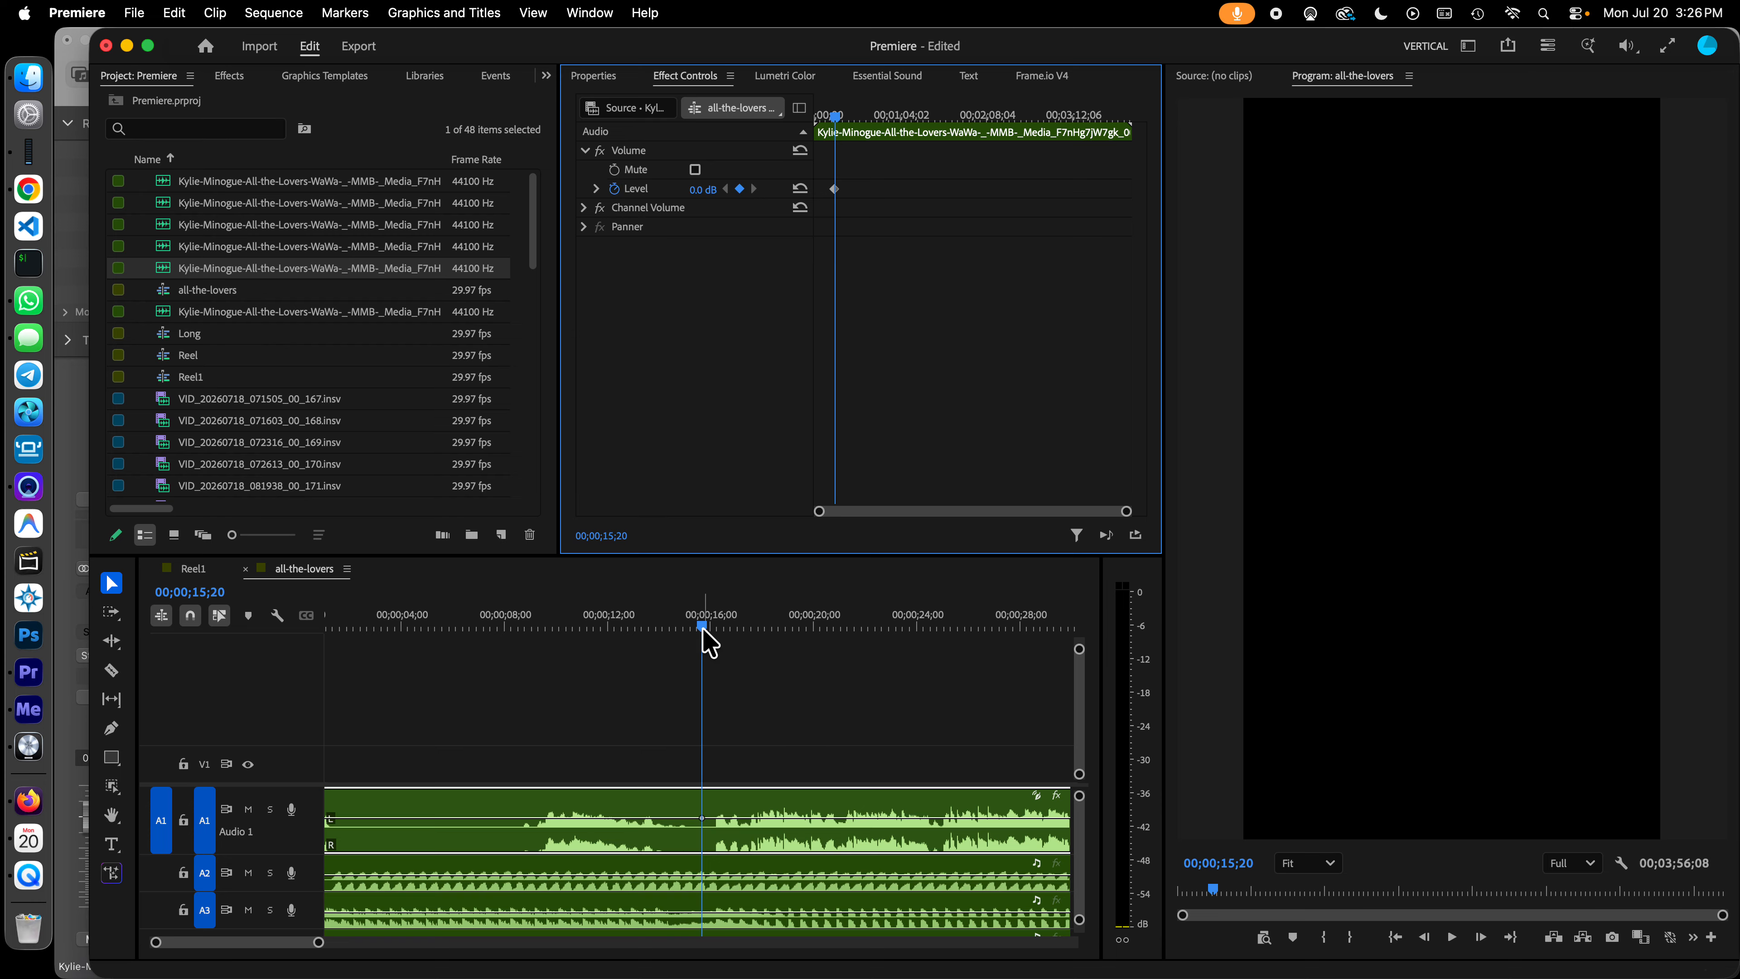
Step: Set the vocals' Level keyframe to Bezier interpolation and add another Level keyframe at 00;00;15;04
{"action": "left_click_drag", "start_coordinate": [701, 625], "coordinate": [688, 630]}
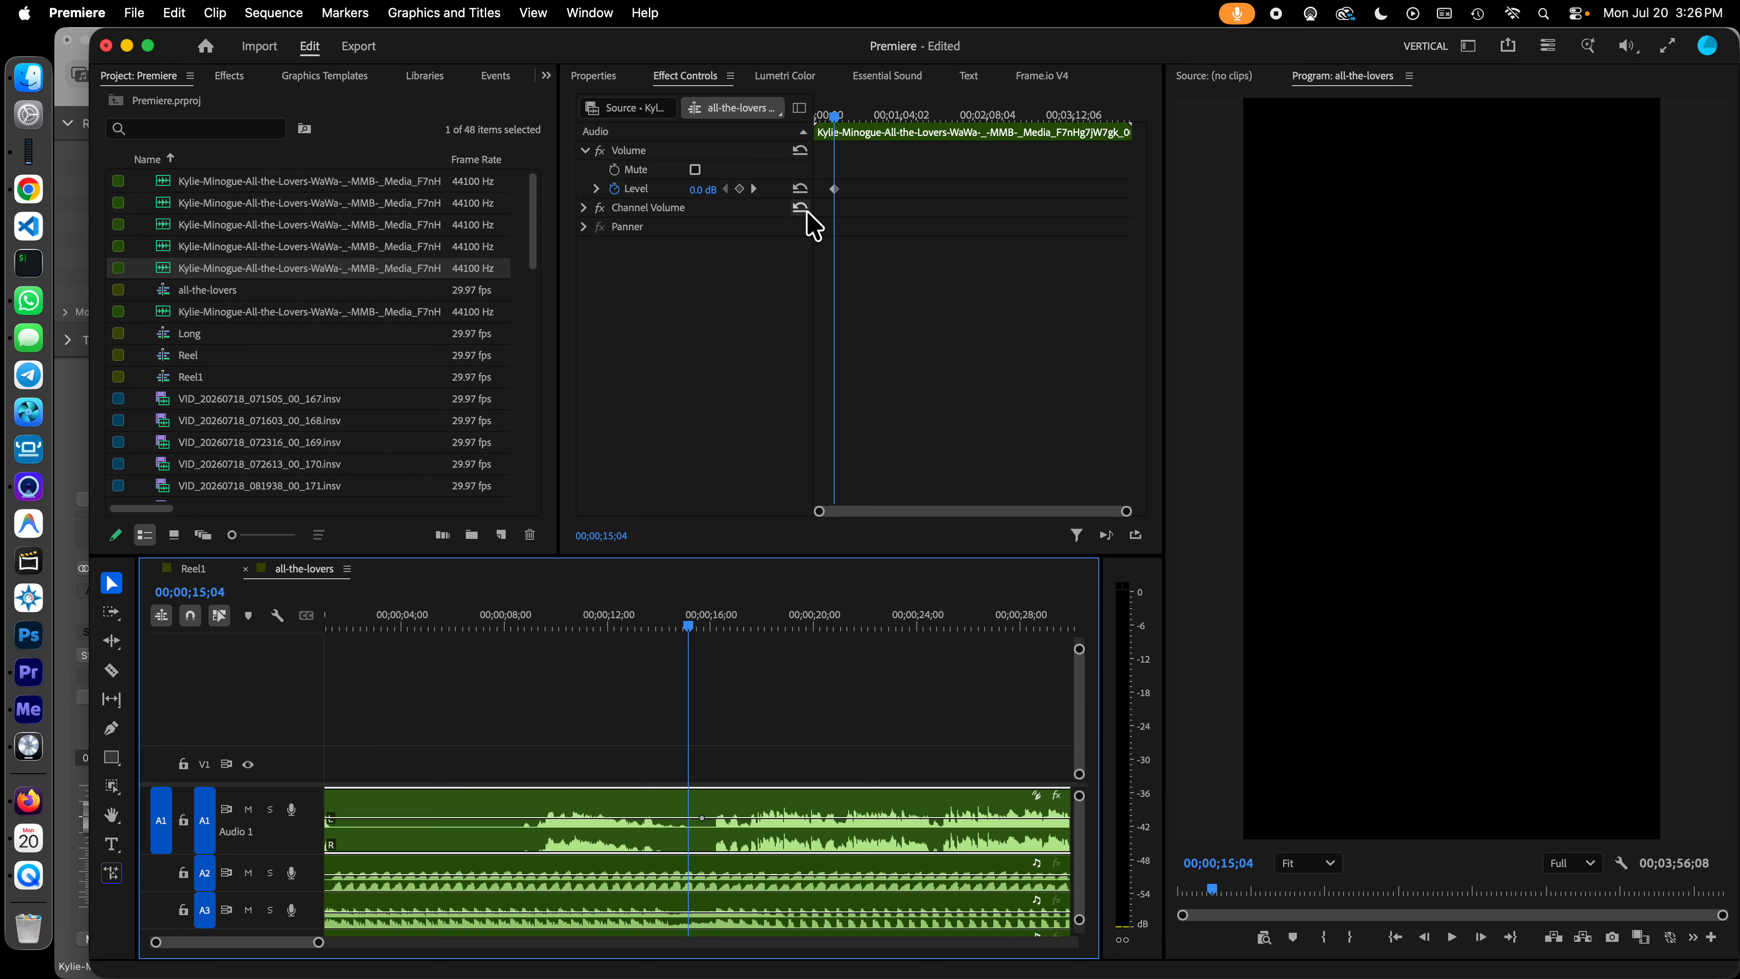
{"action": "right_click", "coordinate": [835, 188]}
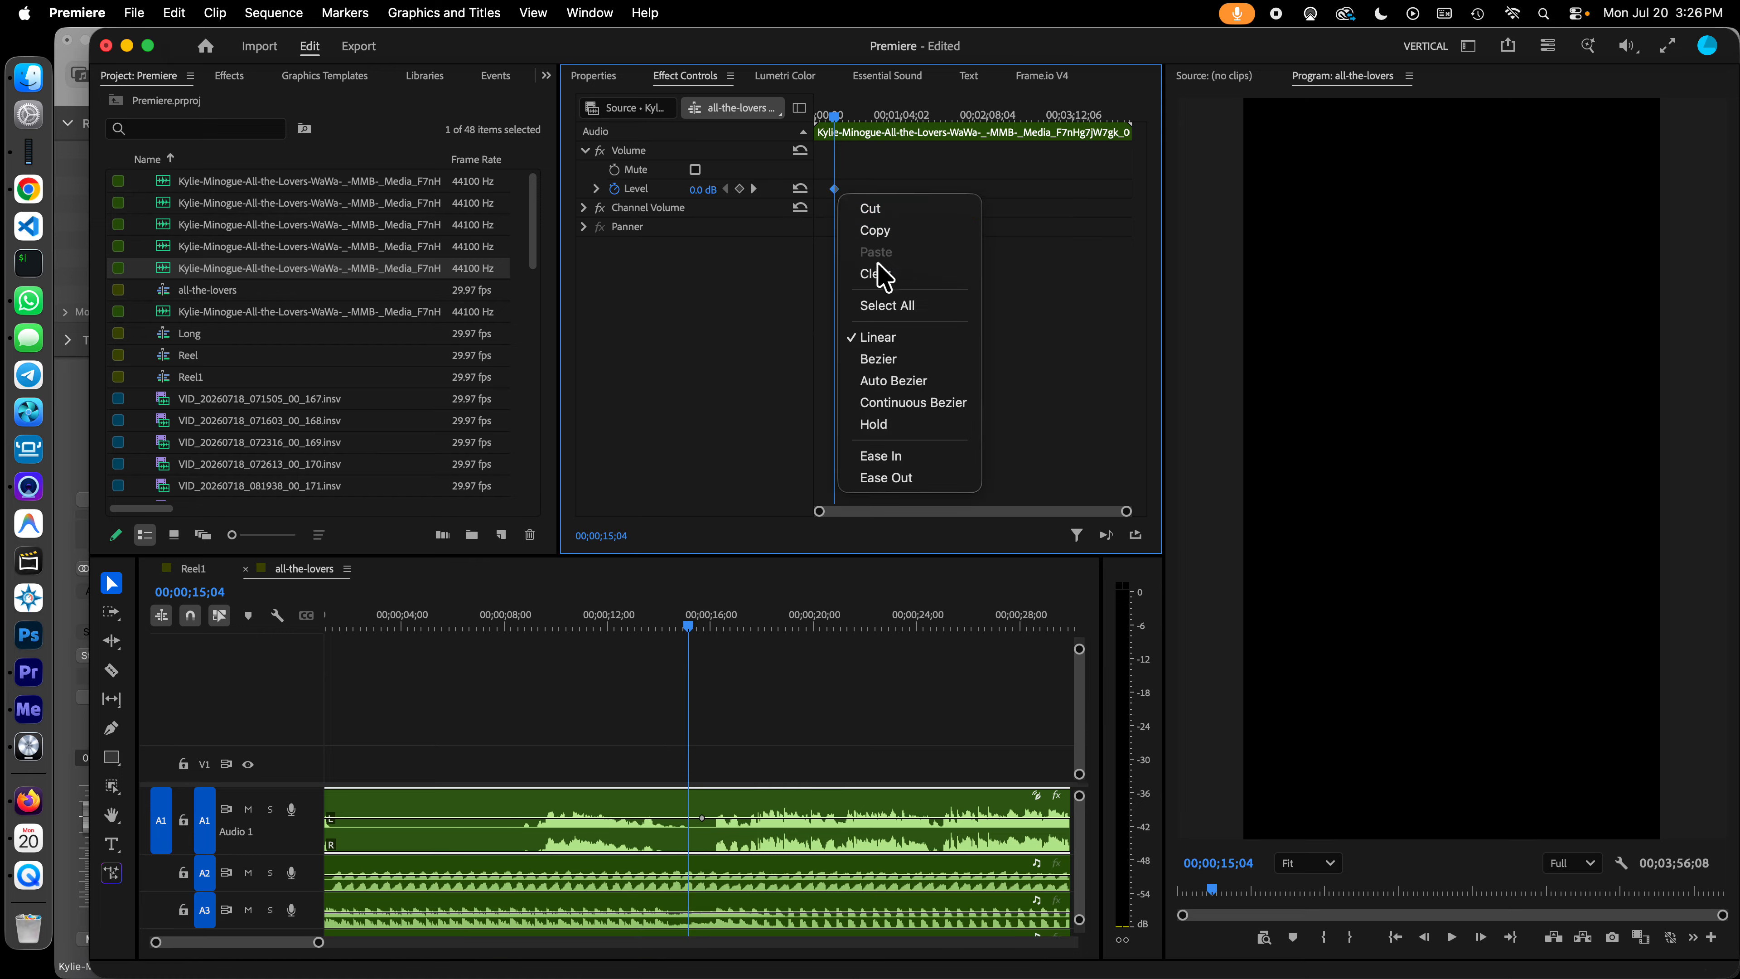
{"action": "left_click", "coordinate": [900, 364]}
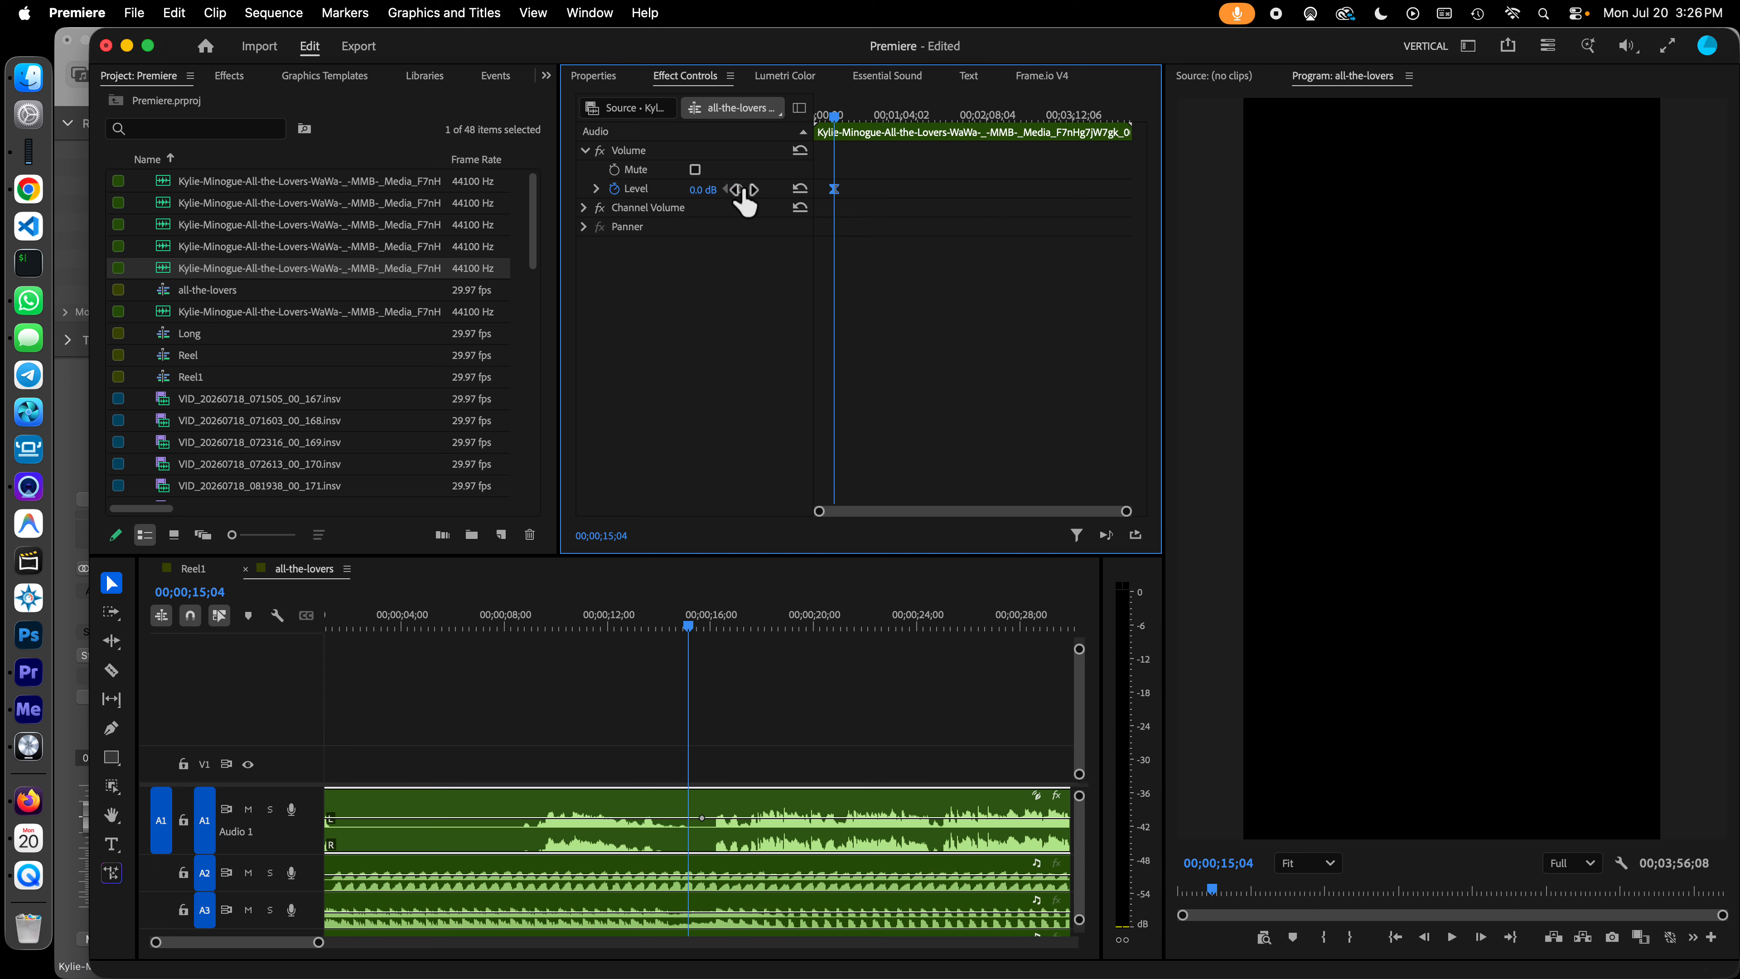
{"action": "left_click", "coordinate": [713, 188]}
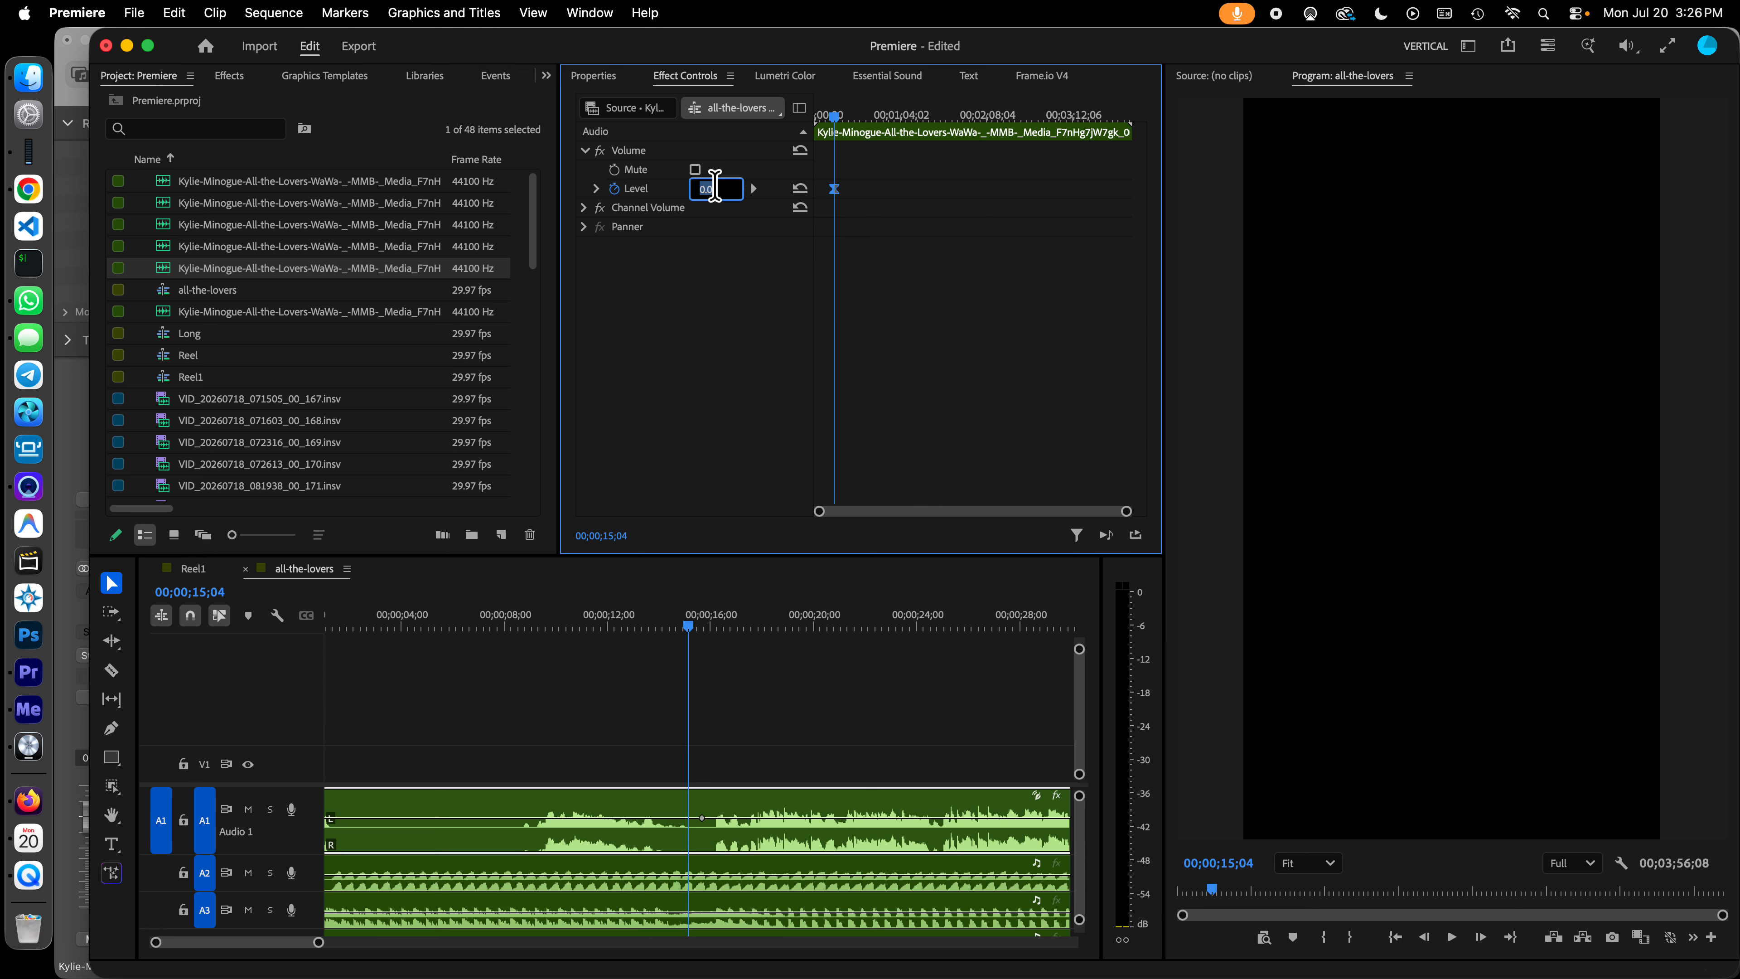
{"action": "left_click", "coordinate": [908, 275]}
{"action": "left_click", "coordinate": [739, 190]}
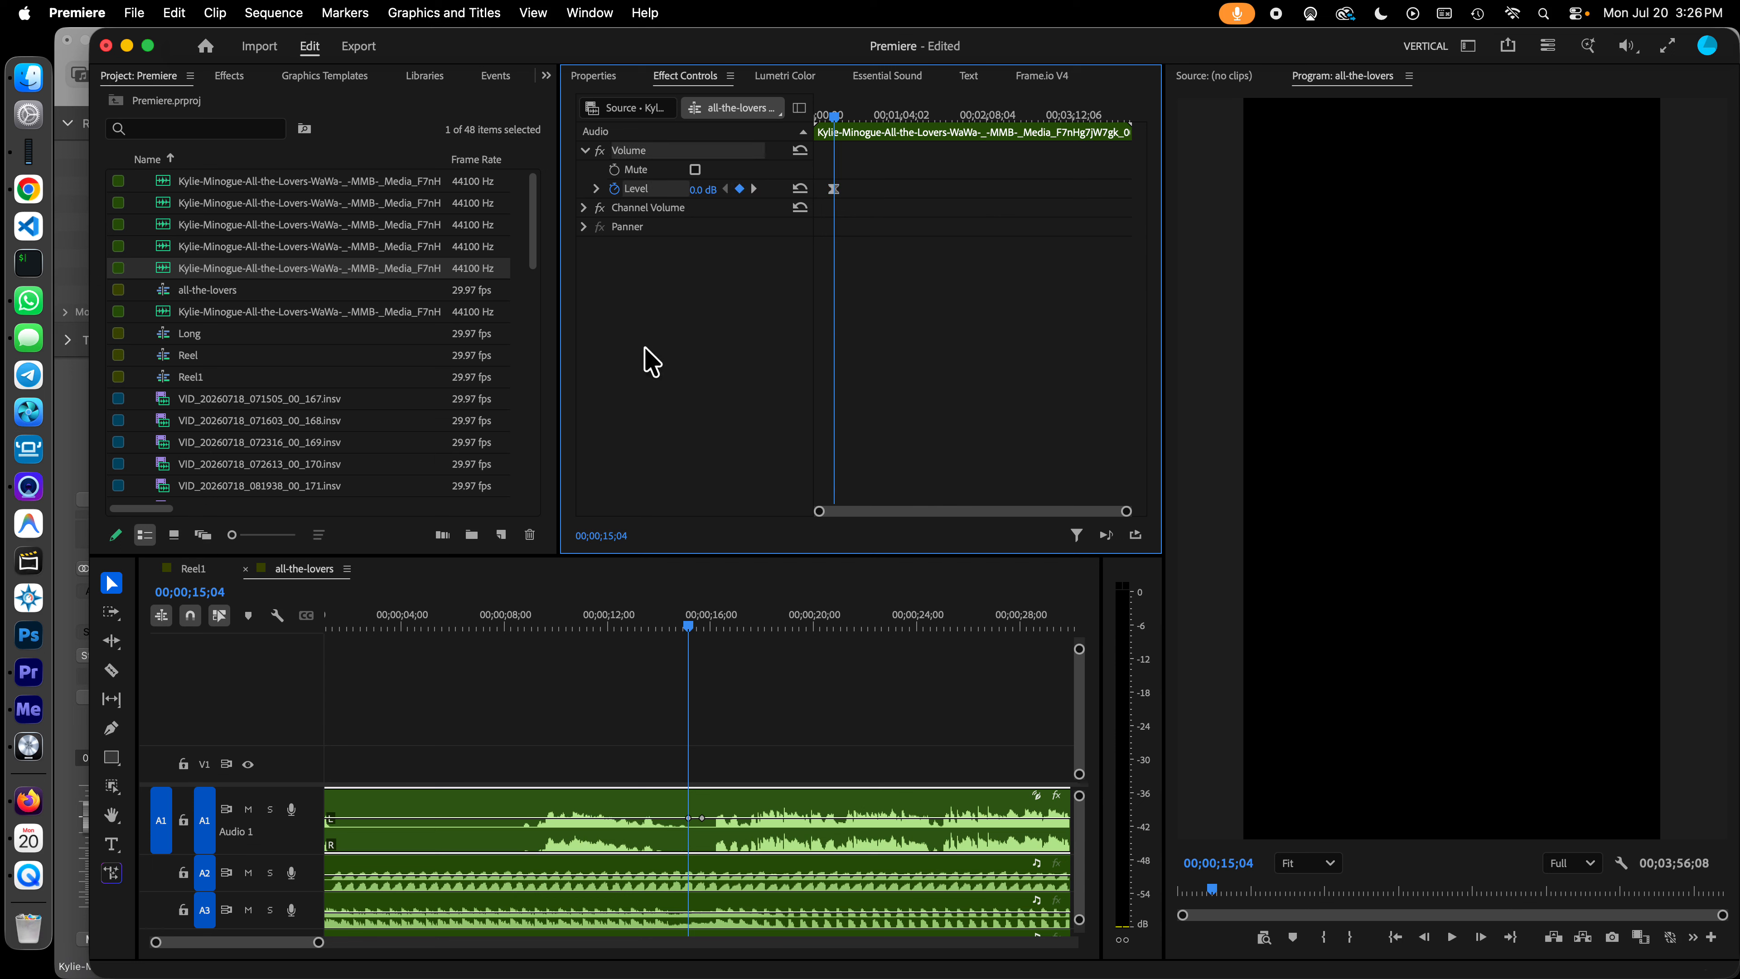
Step: Remove the vocals' Level keyframe at 00;00;15;20 and add one at 00;00;16;02 instead
{"action": "left_click_drag", "start_coordinate": [559, 377], "coordinate": [402, 377]}
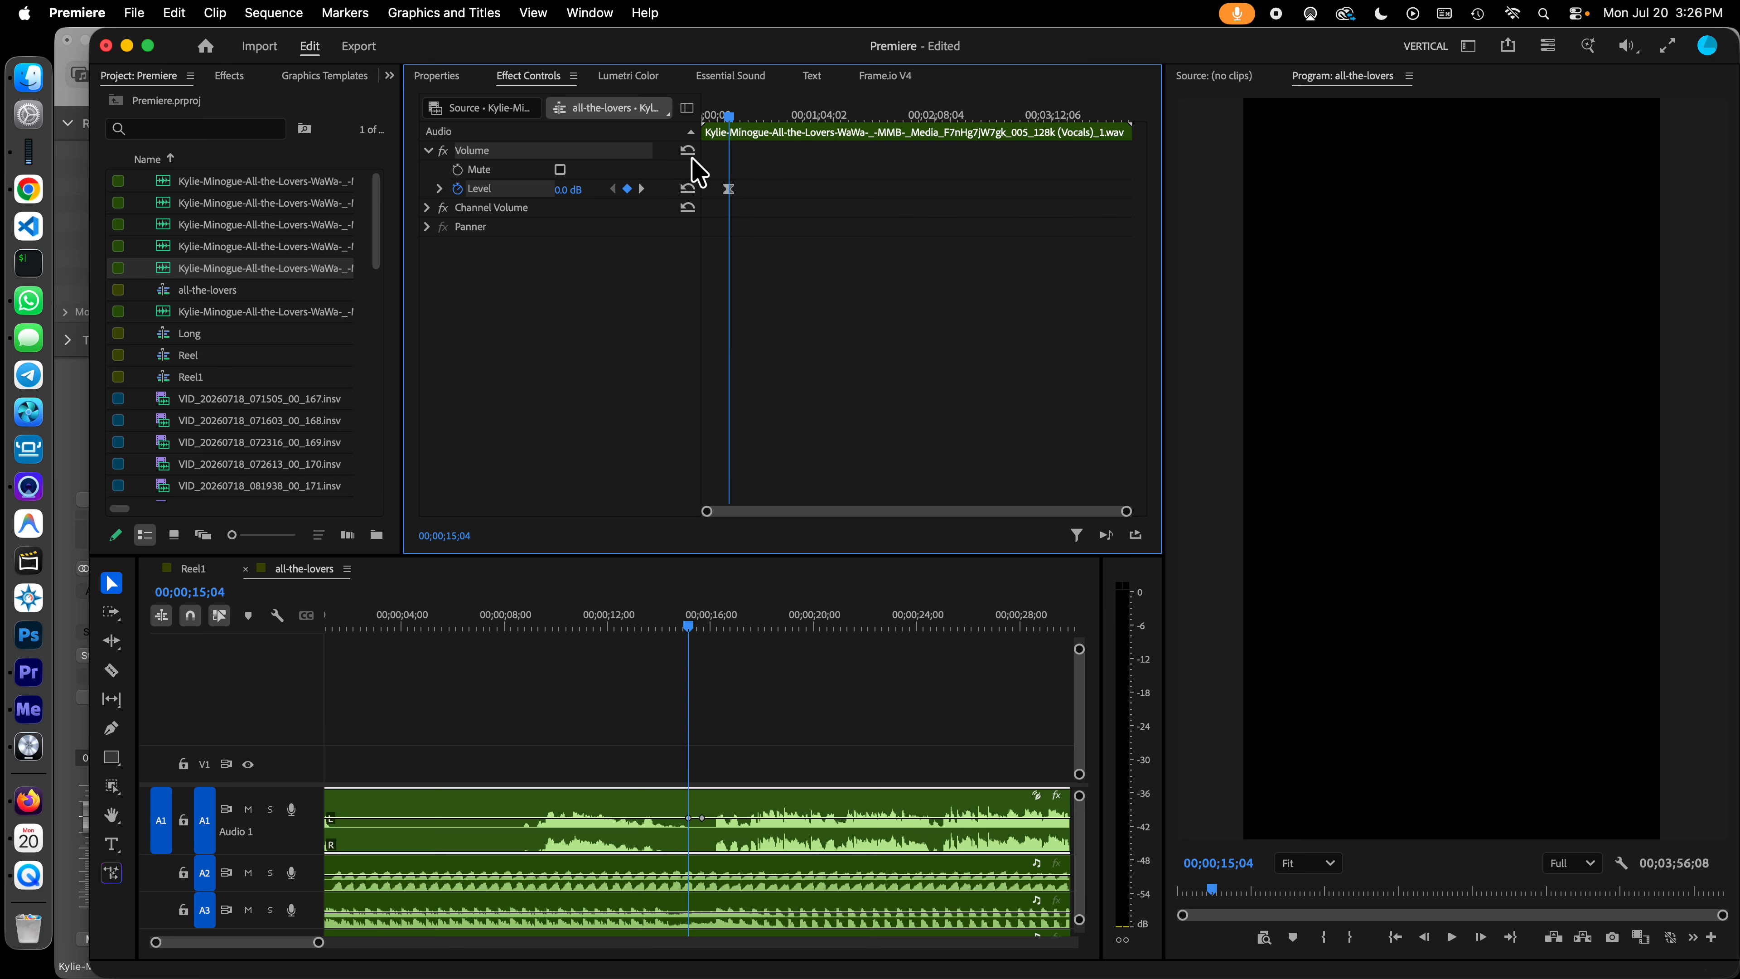
{"action": "left_click", "coordinate": [643, 189]}
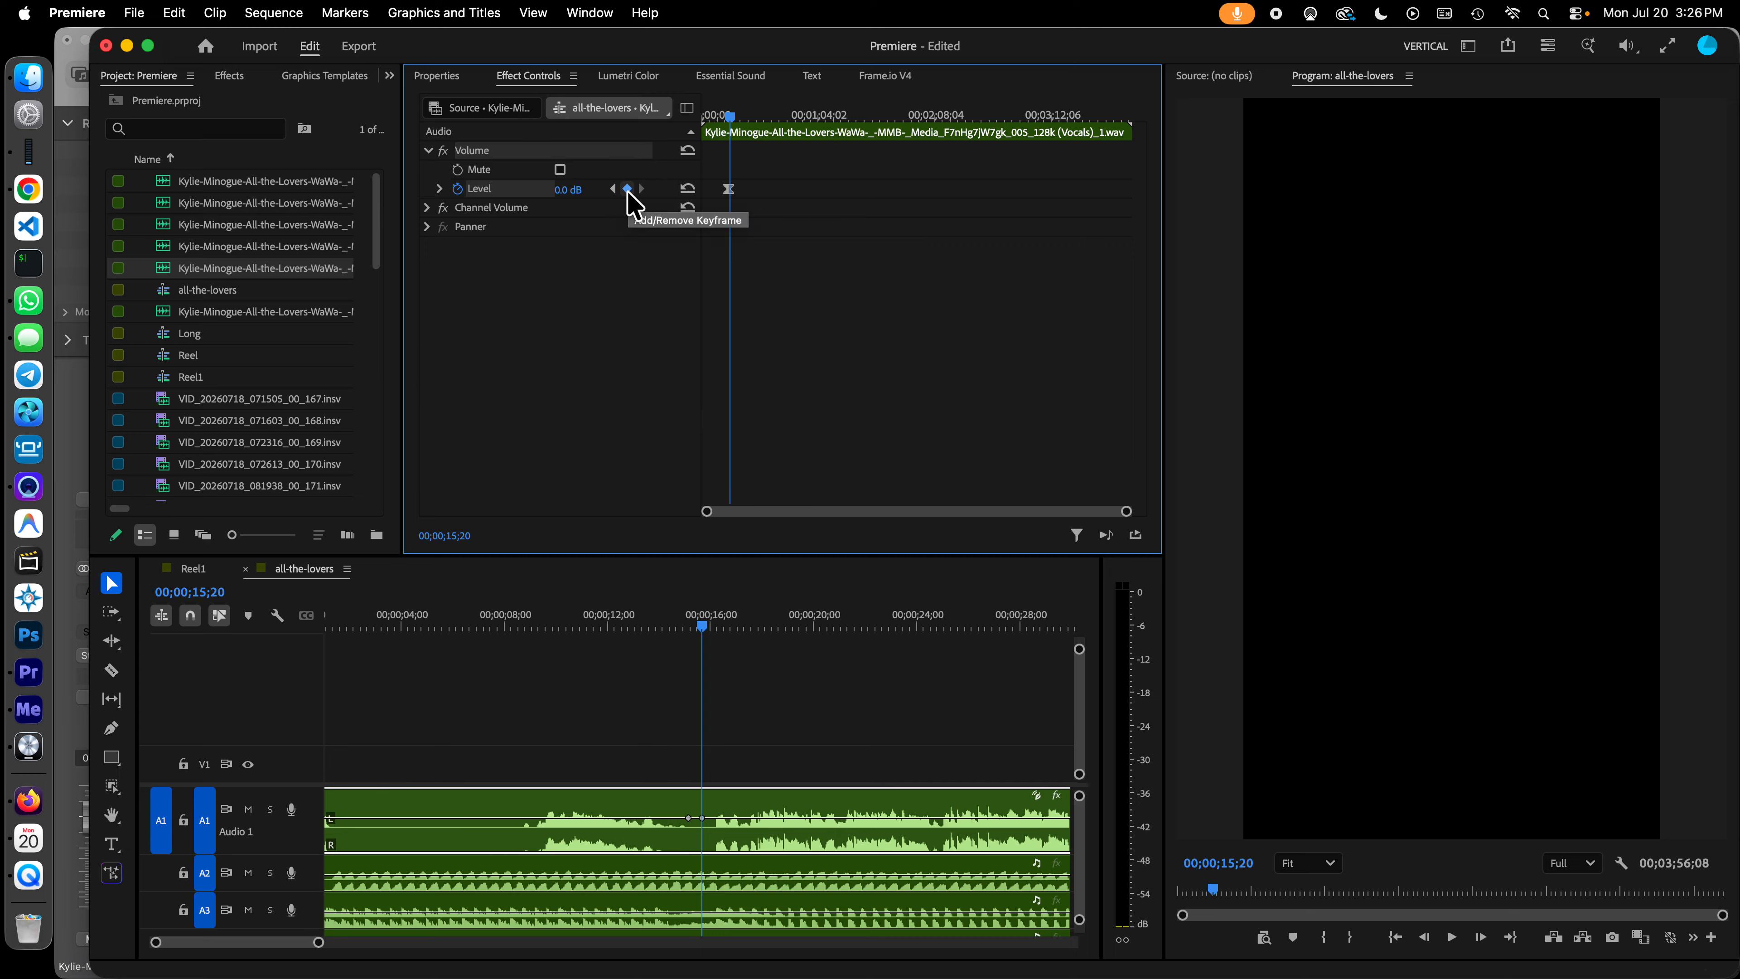
{"action": "left_click", "coordinate": [627, 190]}
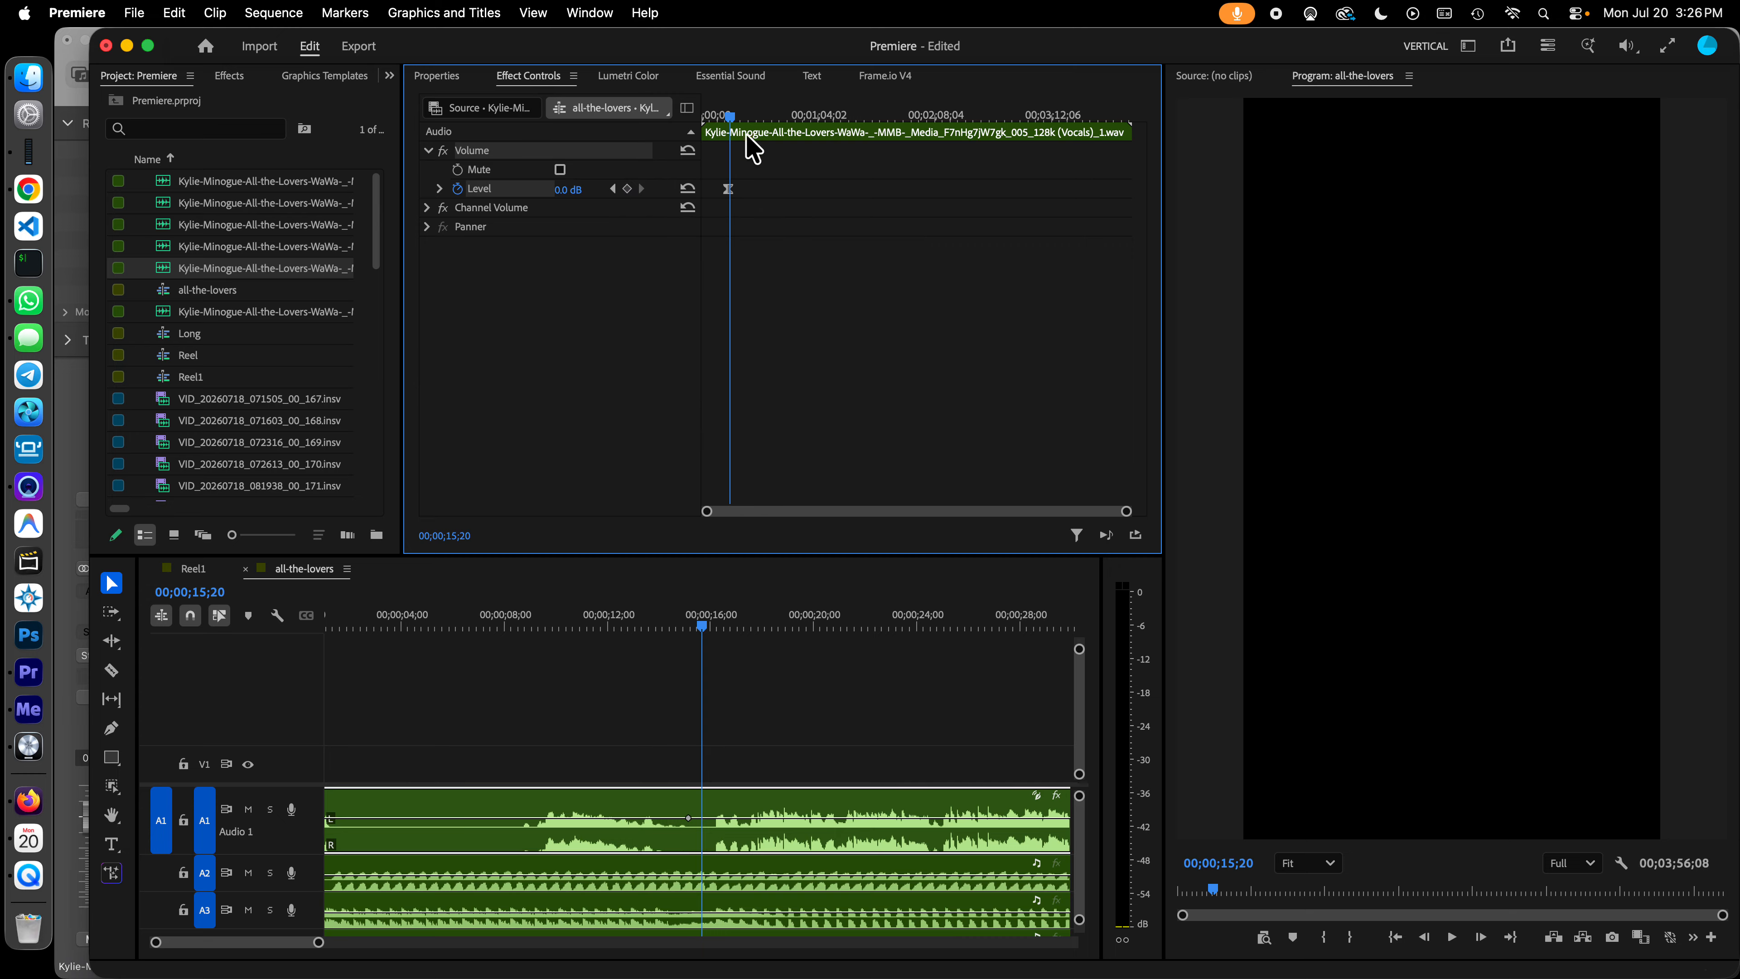
{"action": "left_click_drag", "start_coordinate": [734, 118], "coordinate": [728, 119]}
{"action": "left_click", "coordinate": [713, 625]}
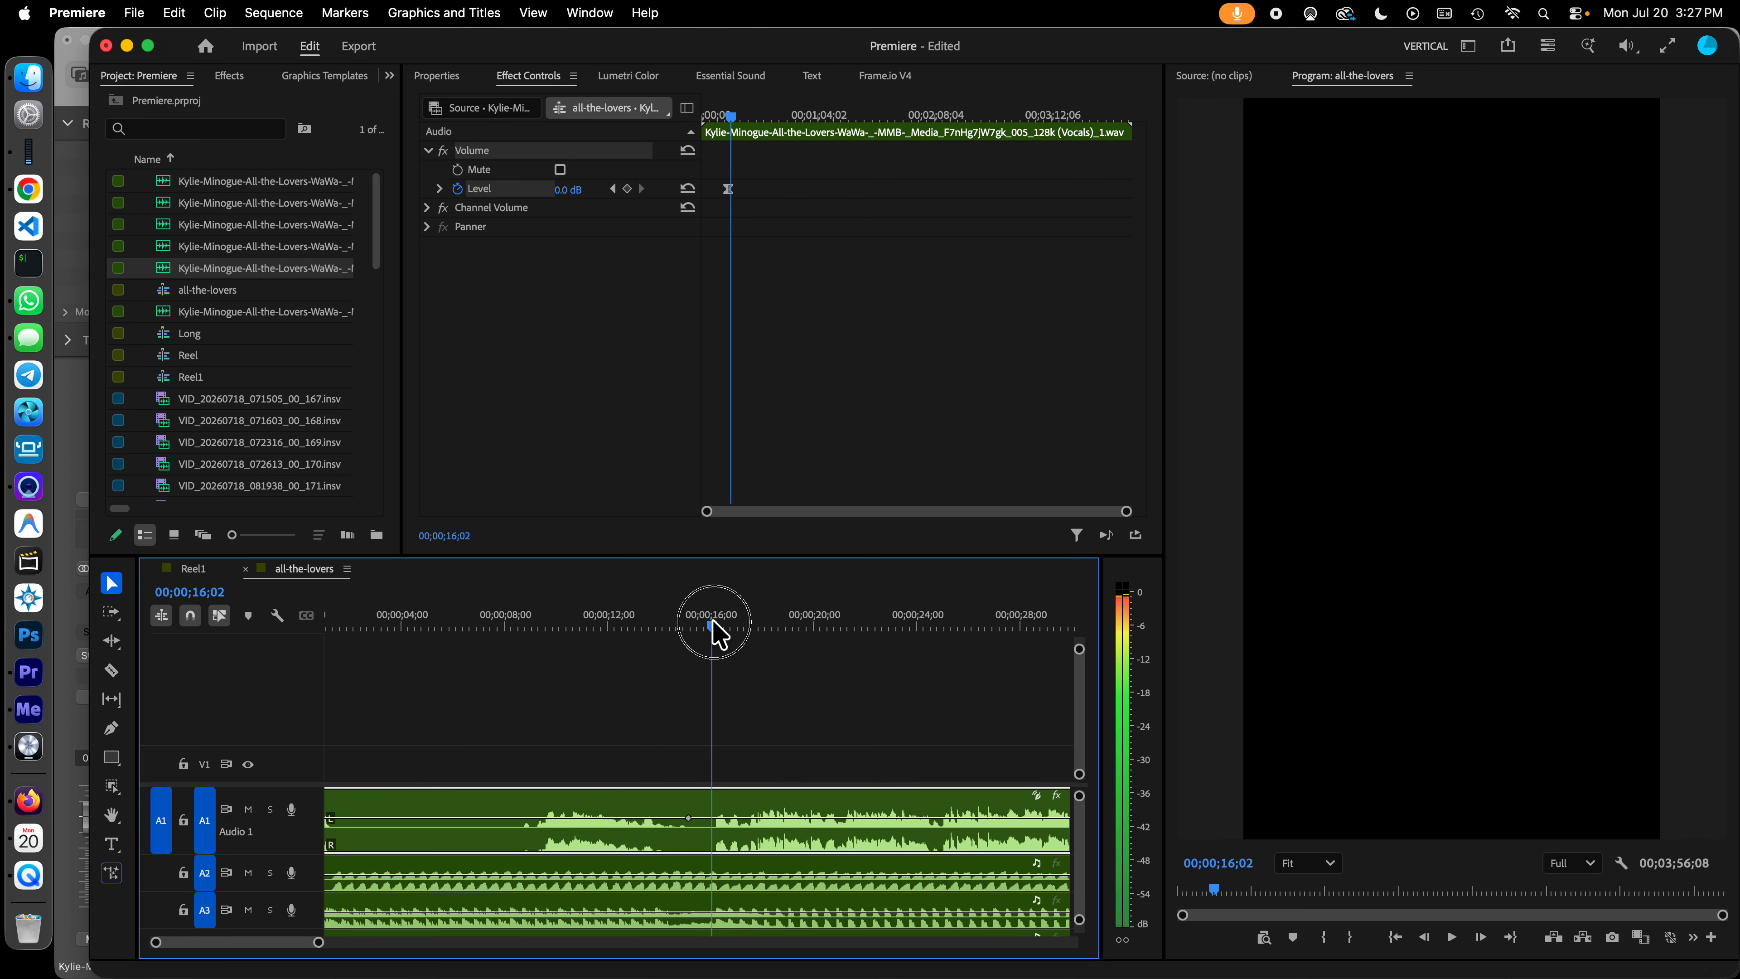
{"action": "left_click", "coordinate": [628, 189]}
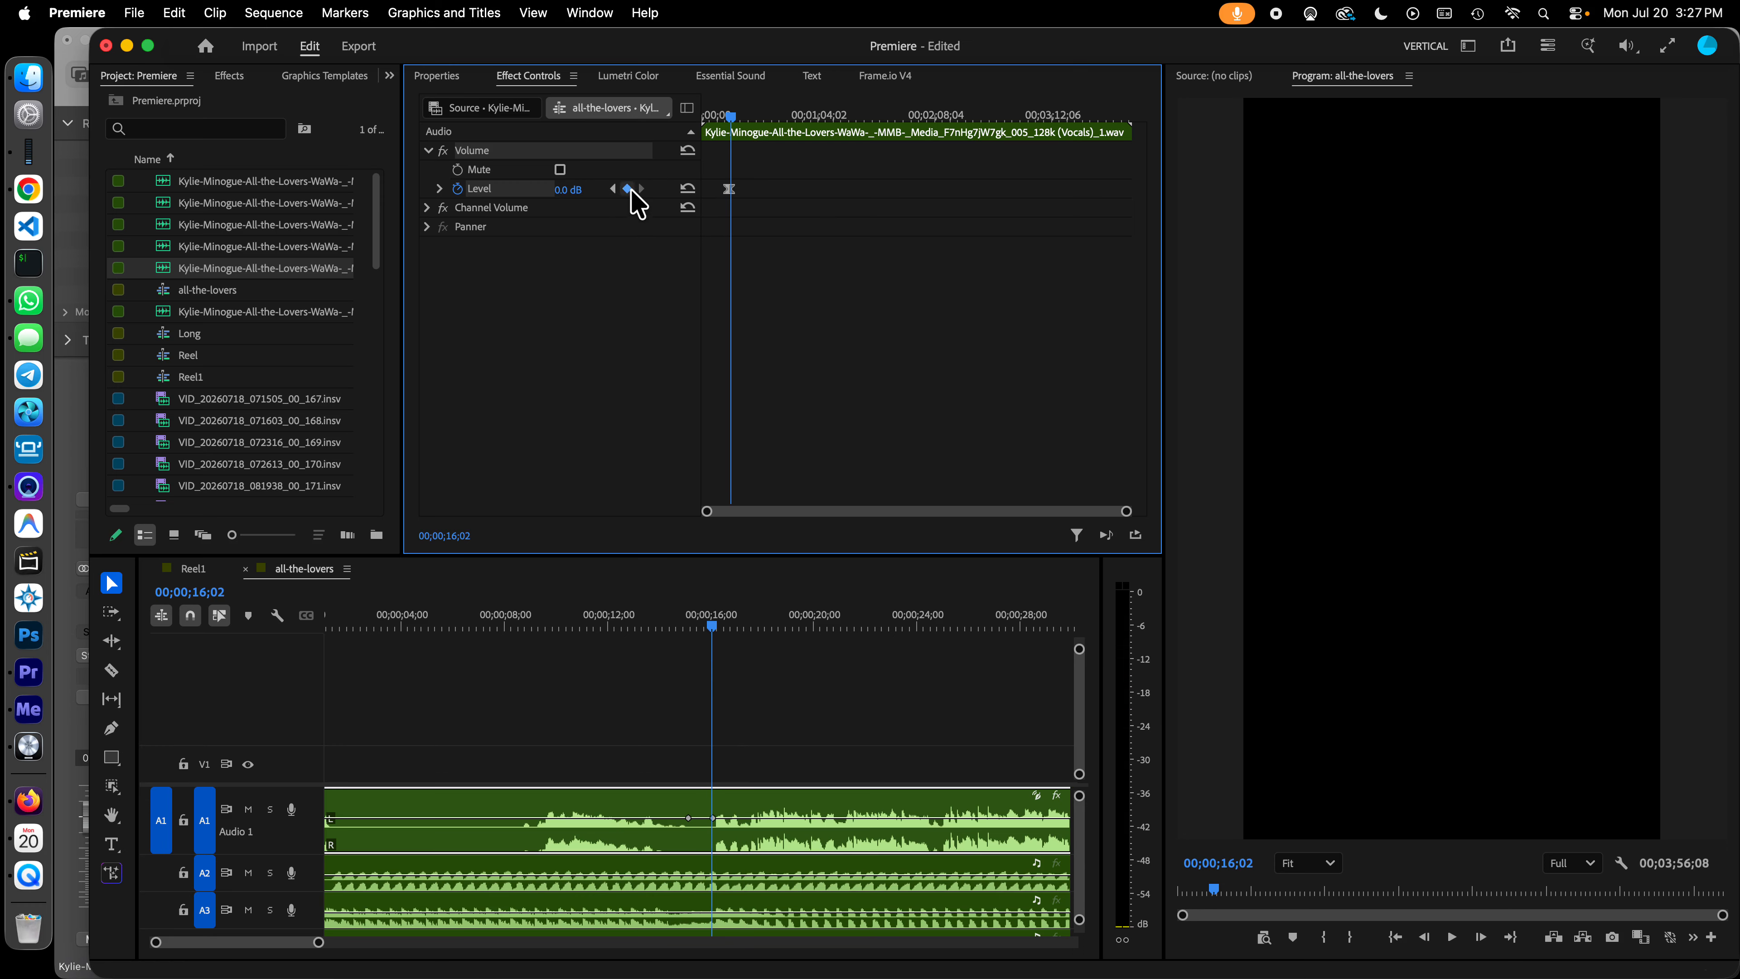
Step: Lower the vocals' Level at the 00;00;16;02 keyframe to its minimum and save the project
{"action": "left_click", "coordinate": [1120, 511]}
{"action": "left_click_drag", "start_coordinate": [1124, 511], "coordinate": [827, 511]}
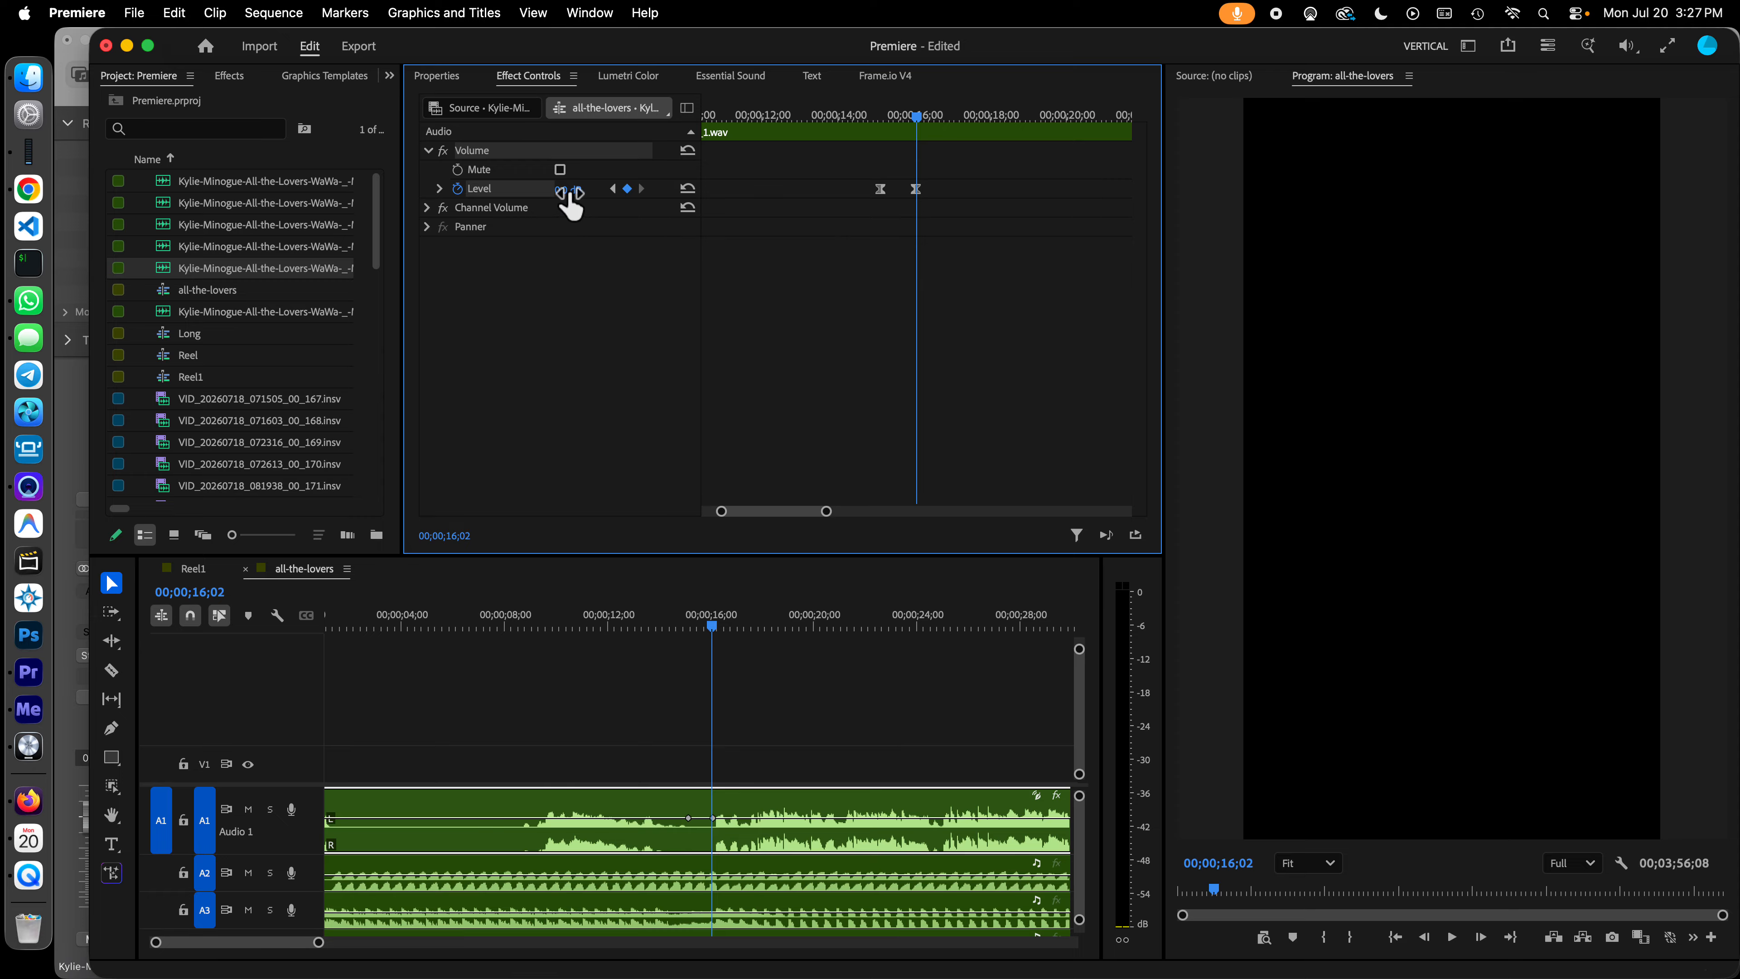
{"action": "left_click_drag", "start_coordinate": [569, 192], "coordinate": [452, 194]}
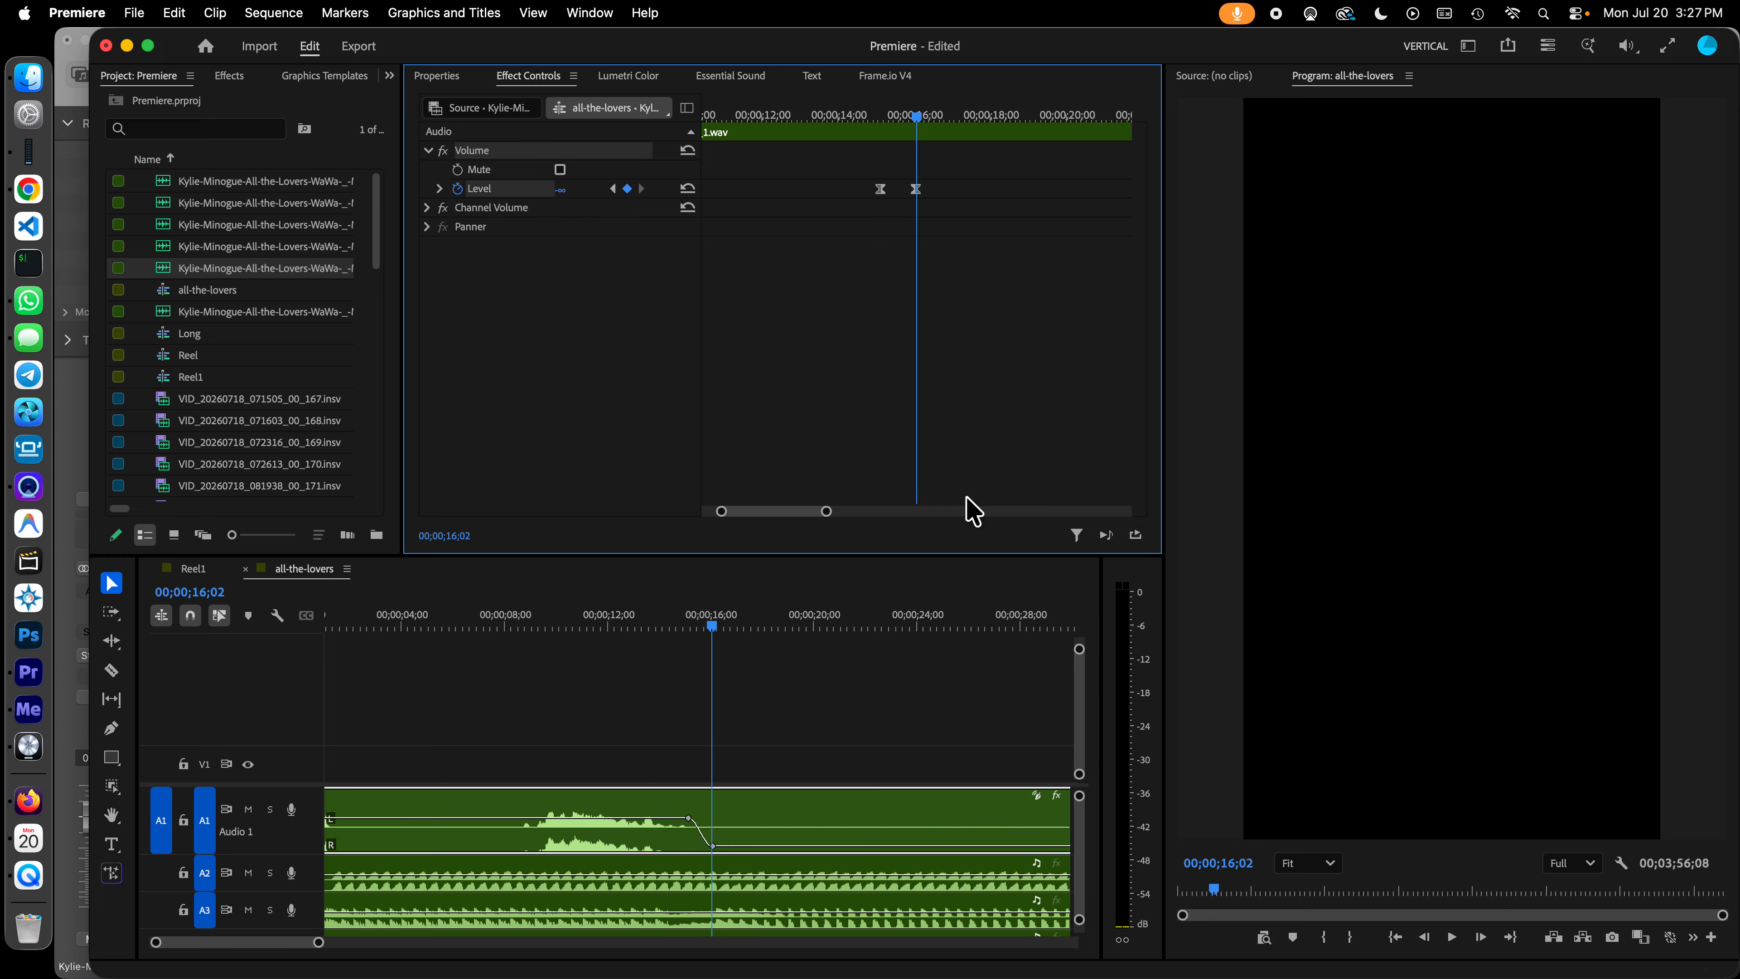
{"action": "key", "text": "super+s"}
Step: Play the sequence from about 8 seconds to just past the vocals' fade-out
{"action": "left_click", "coordinate": [509, 619]}
{"action": "key", "text": "space"}
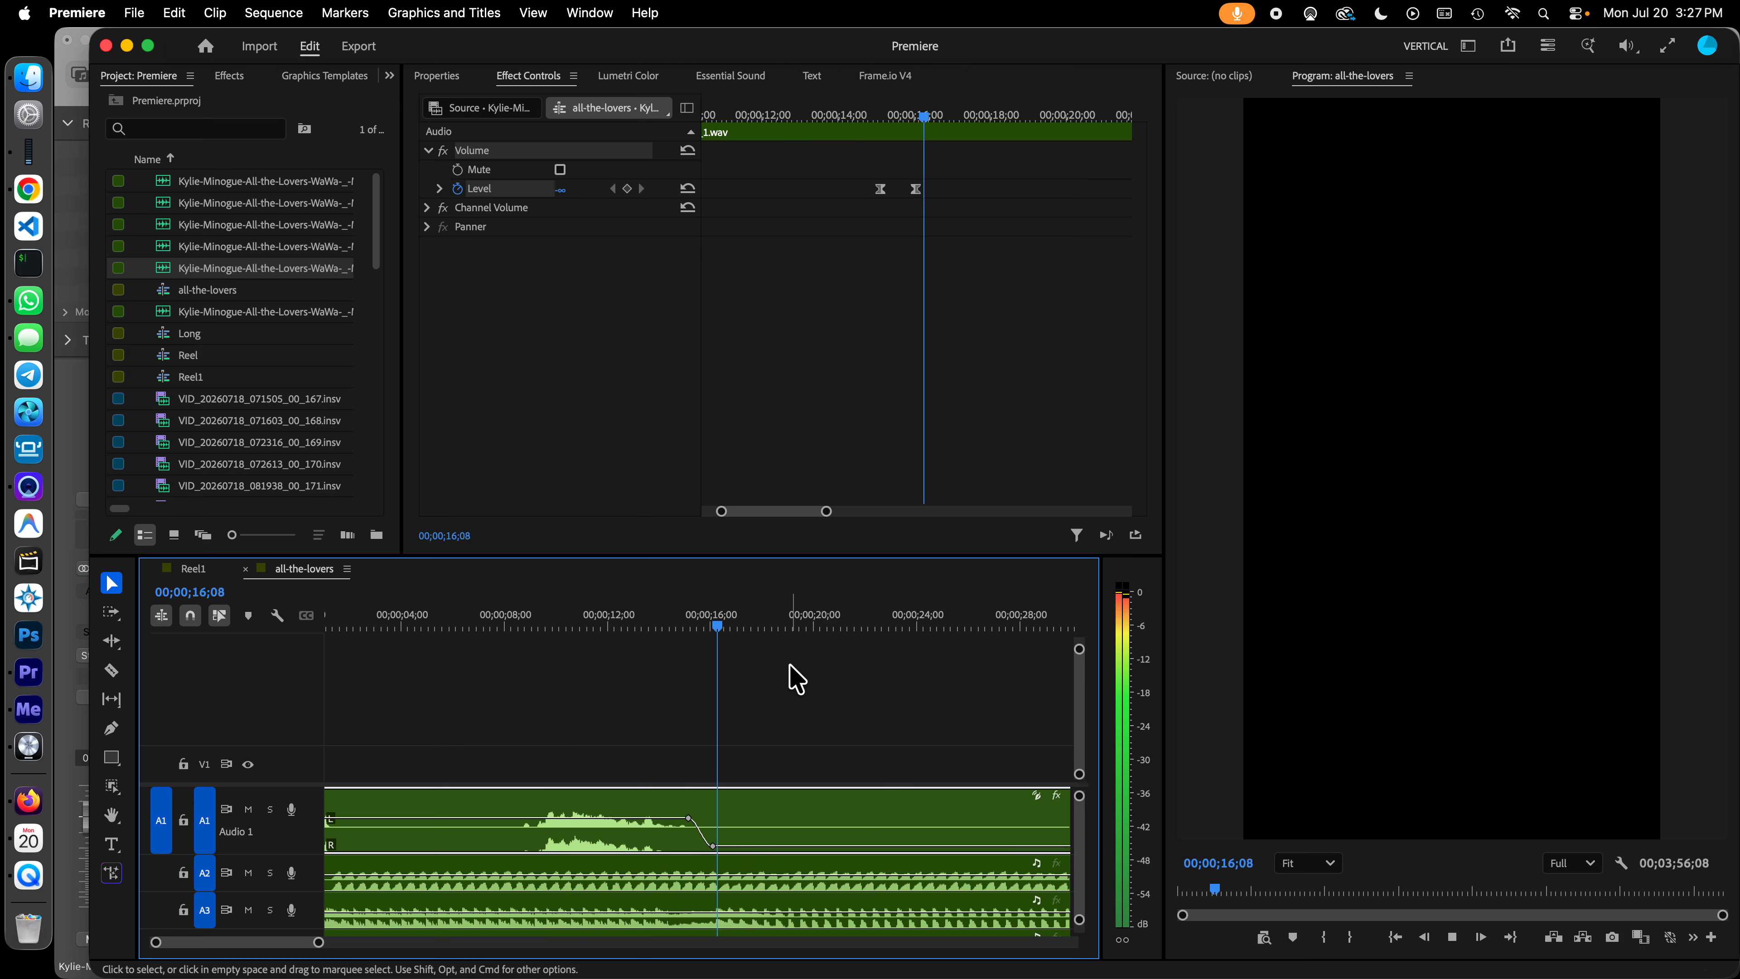
{"action": "key", "text": "space"}
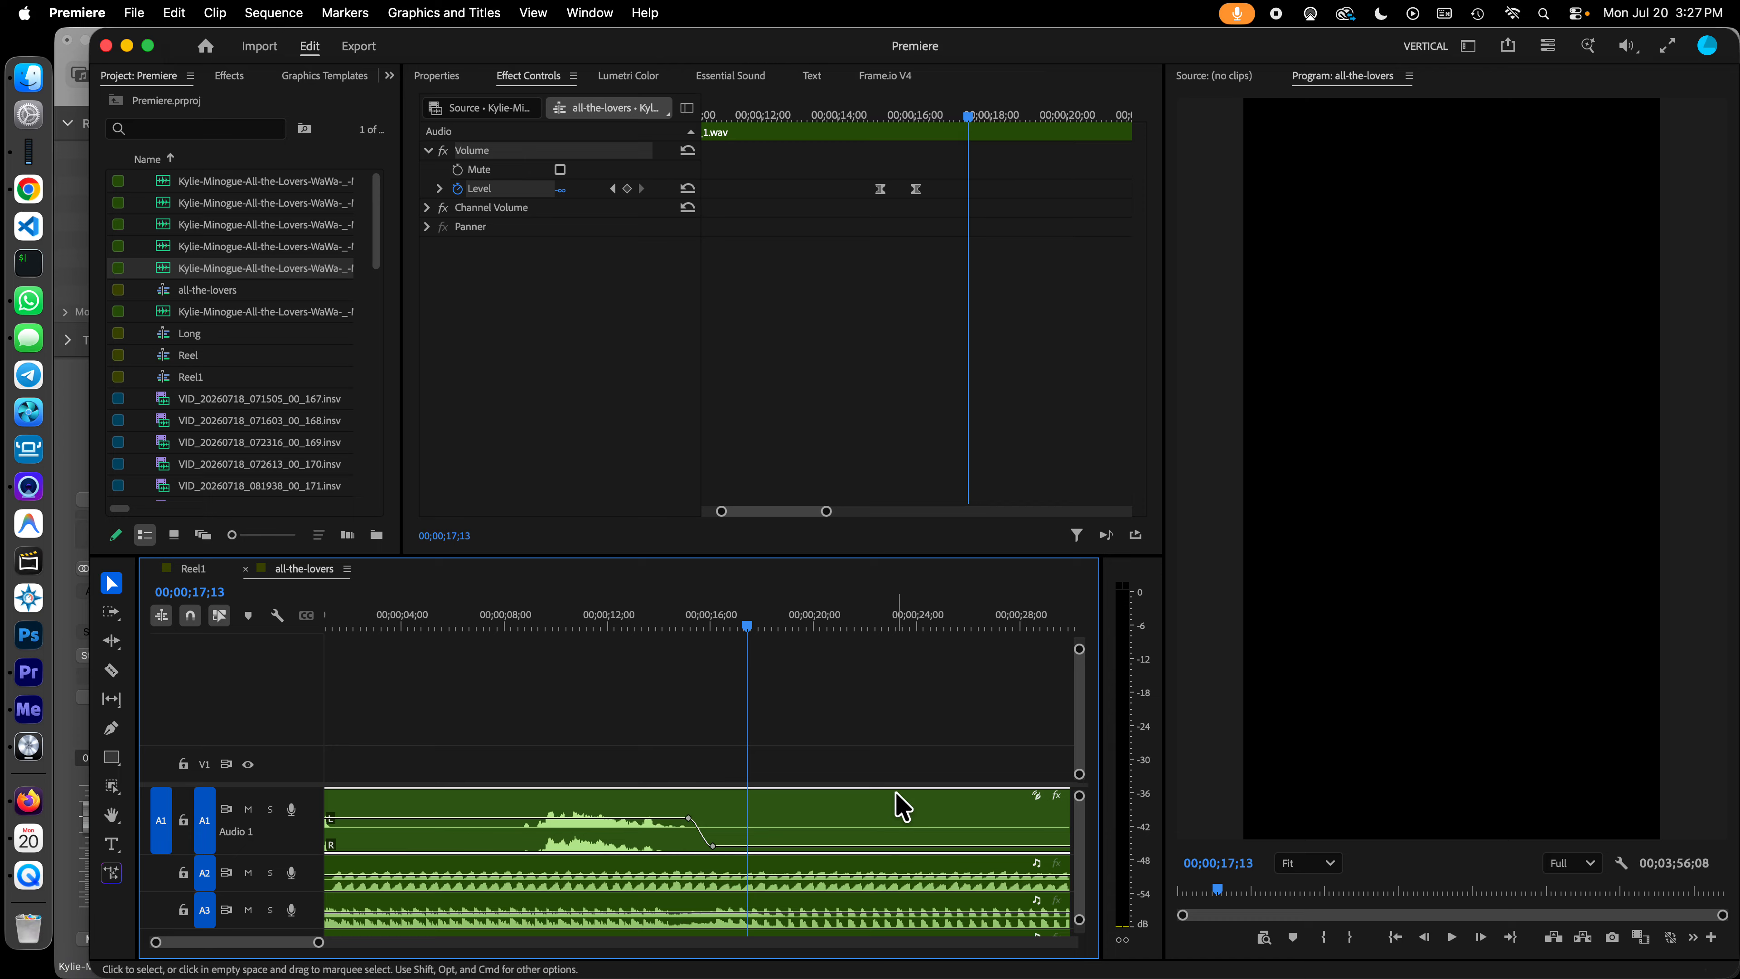
Step: Save the project and sort the project items by name in ascending order
{"action": "key", "text": "super+s"}
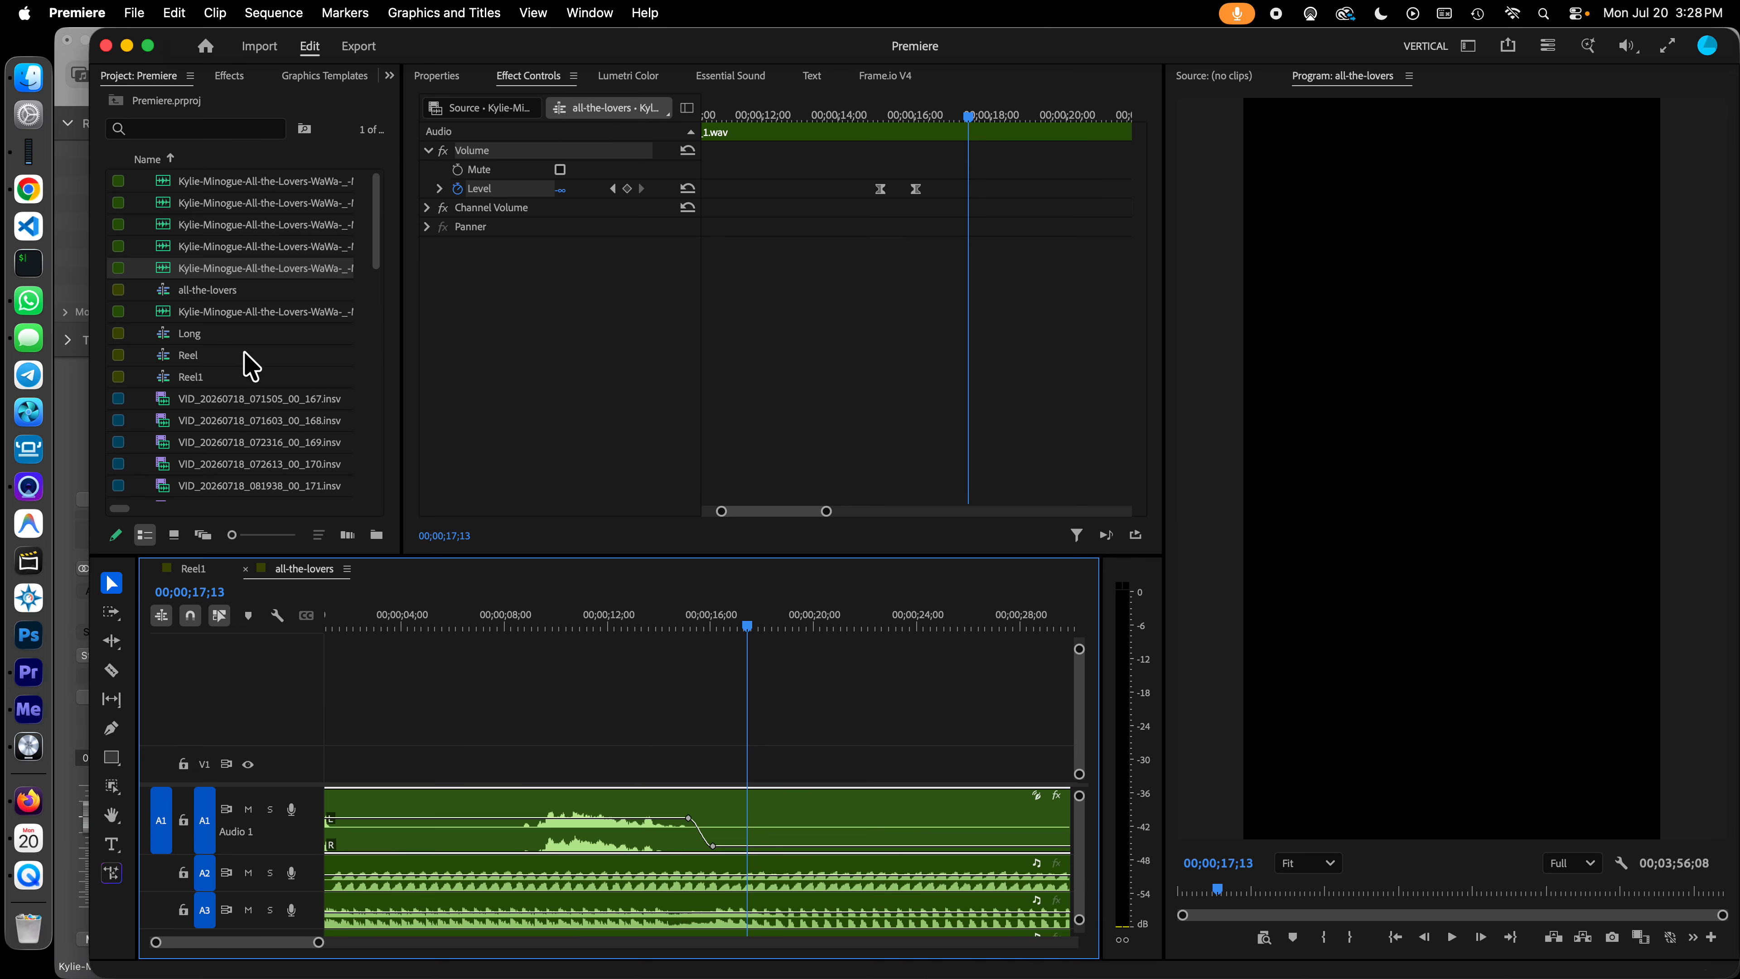
{"action": "left_click", "coordinate": [170, 159]}
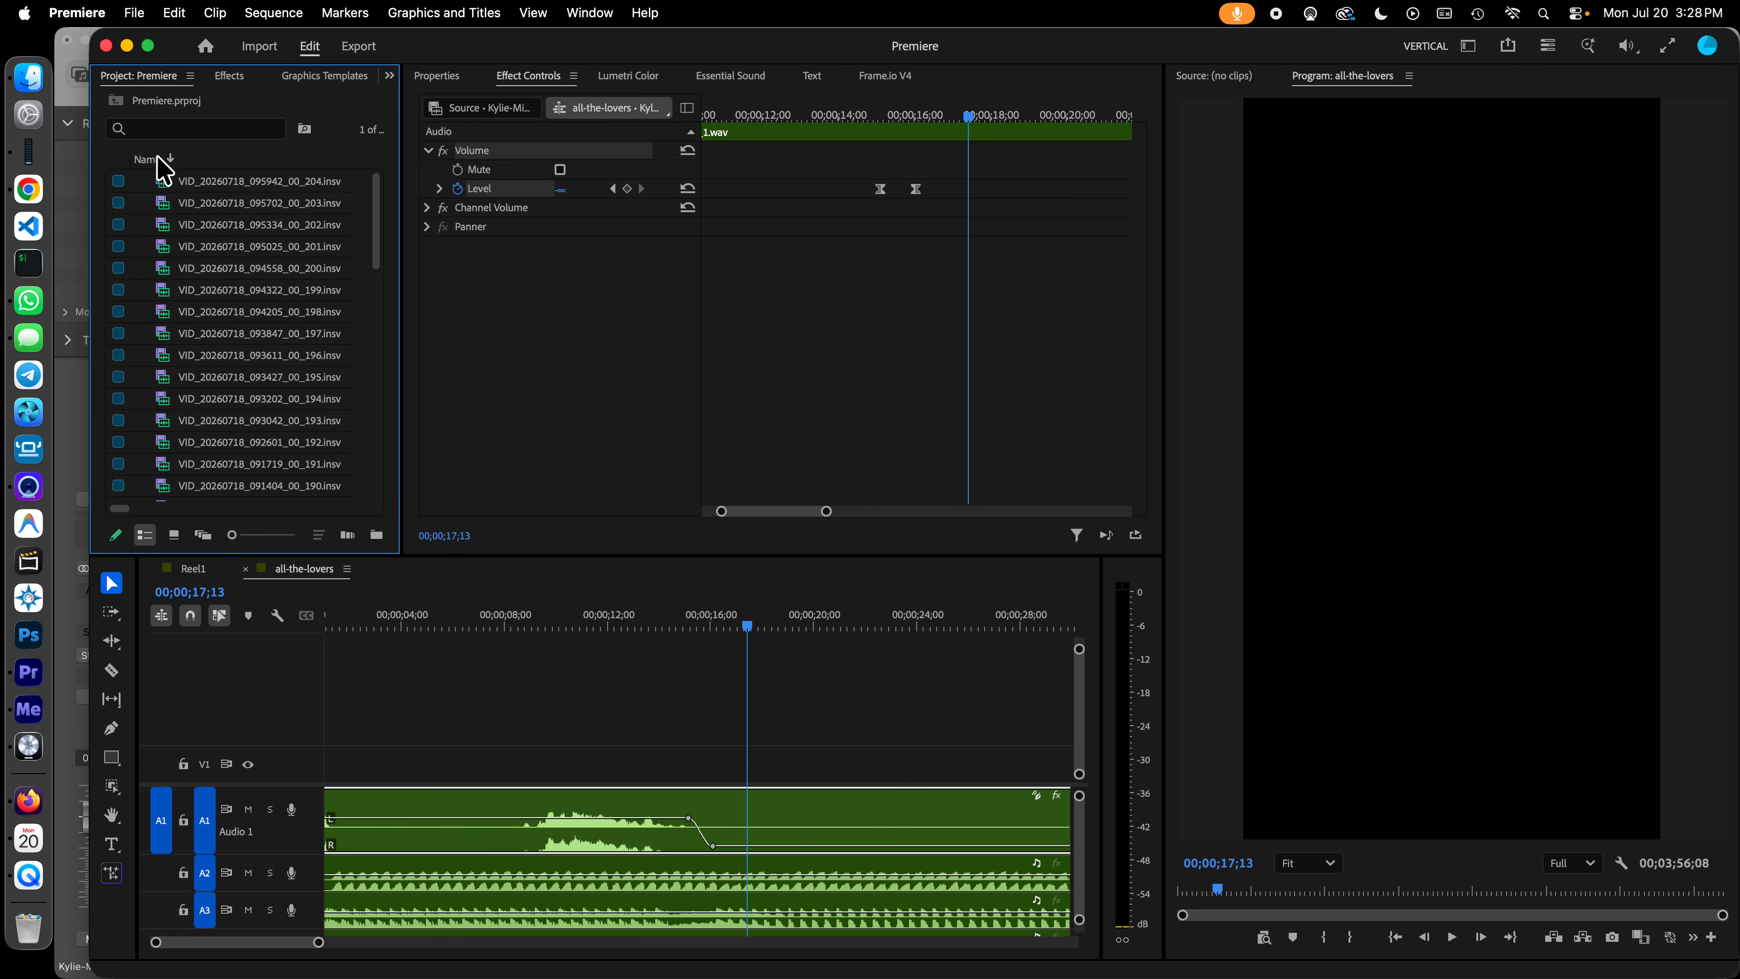
{"action": "left_click", "coordinate": [160, 161]}
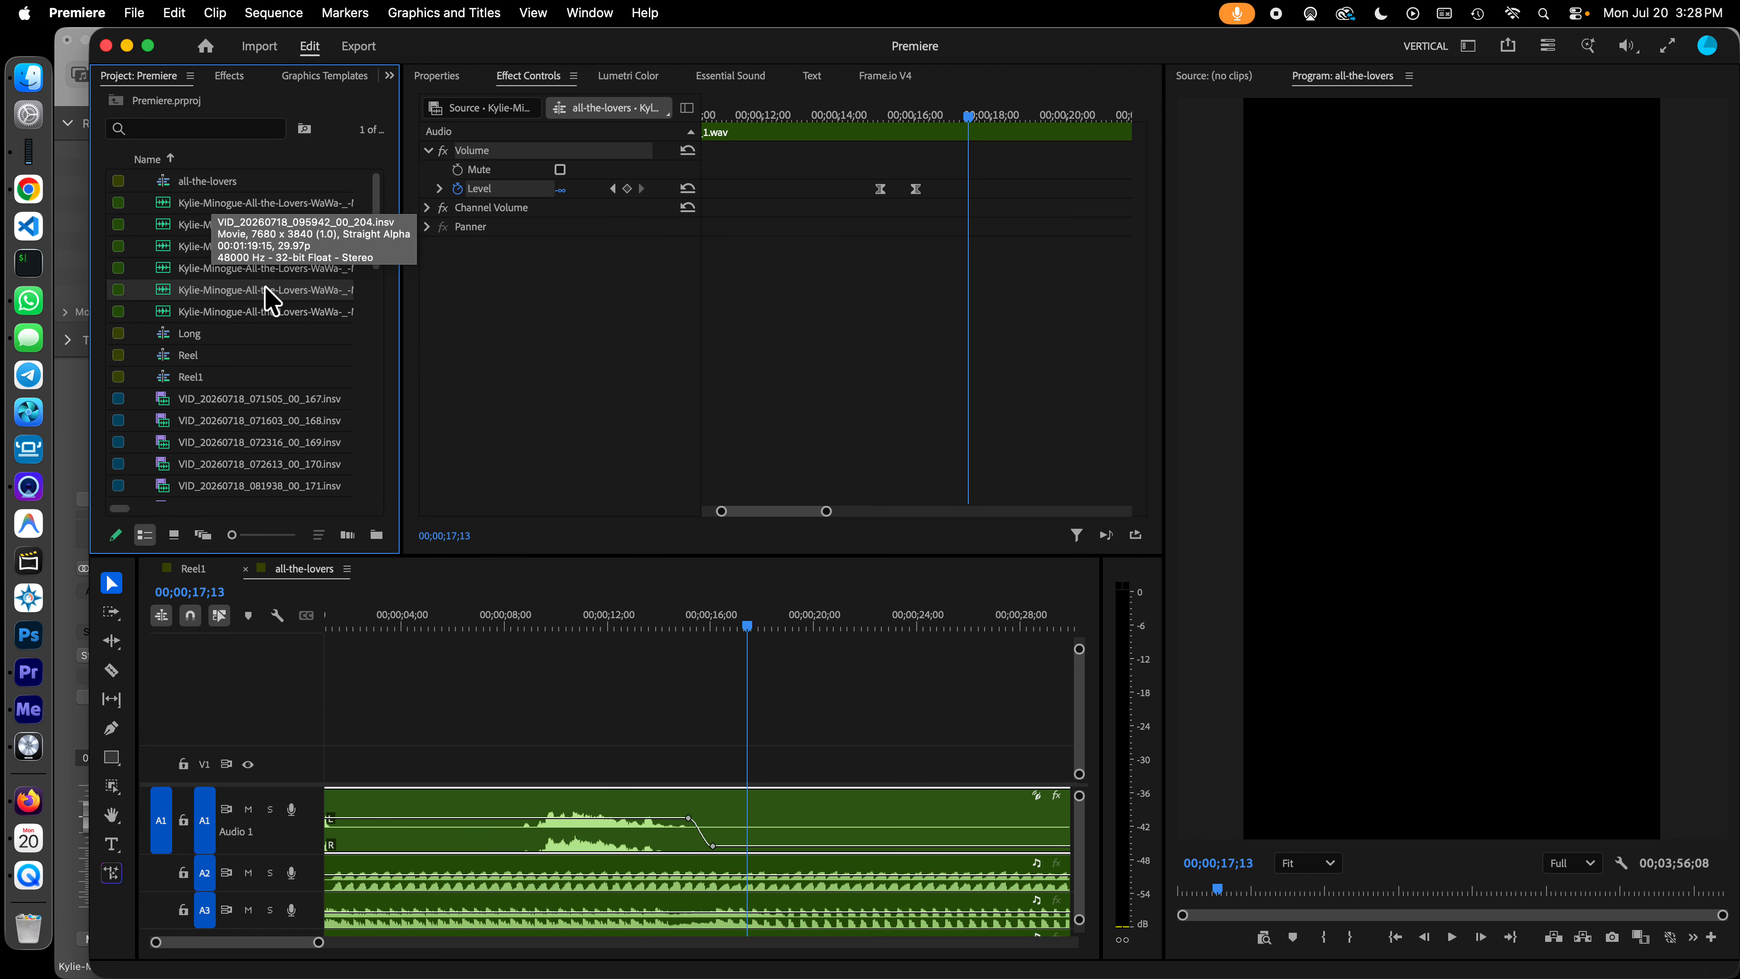
Step: Switch to the Reel1 sequence and bring its empty Audio 3 track into view
{"action": "left_click", "coordinate": [189, 570]}
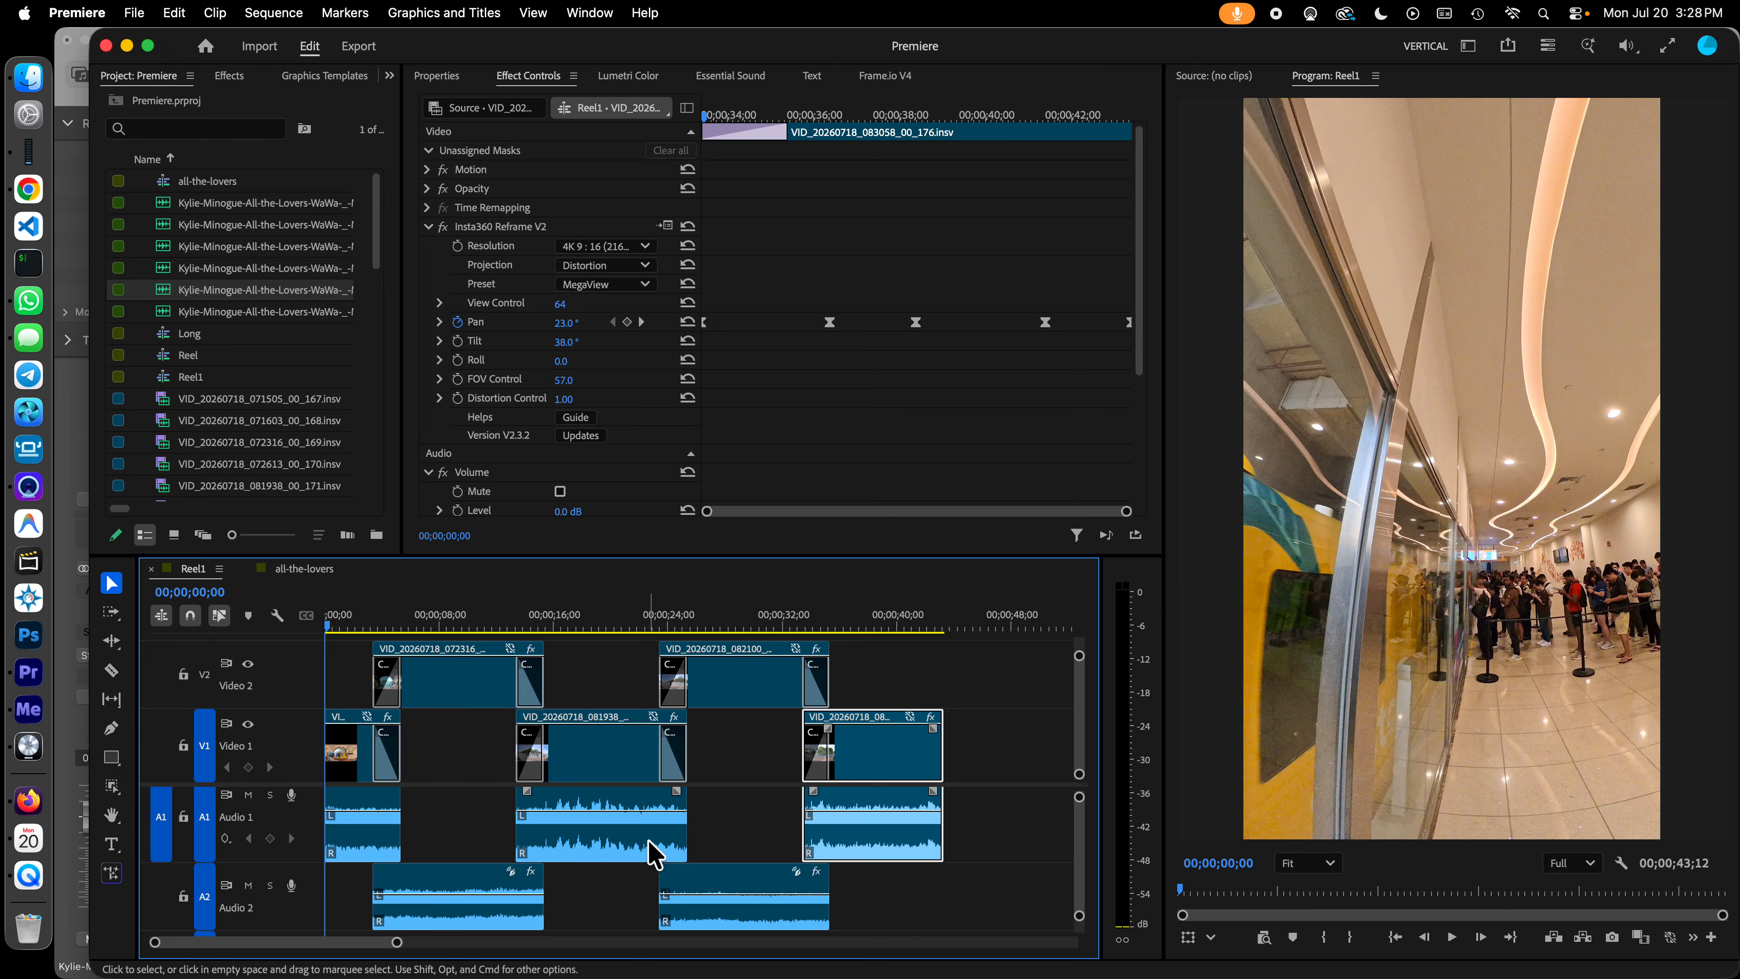
{"action": "scroll", "coordinate": [572, 758], "scroll_direction": "up", "scroll_amount": 1}
{"action": "scroll", "coordinate": [616, 769], "scroll_direction": "up", "scroll_amount": 2}
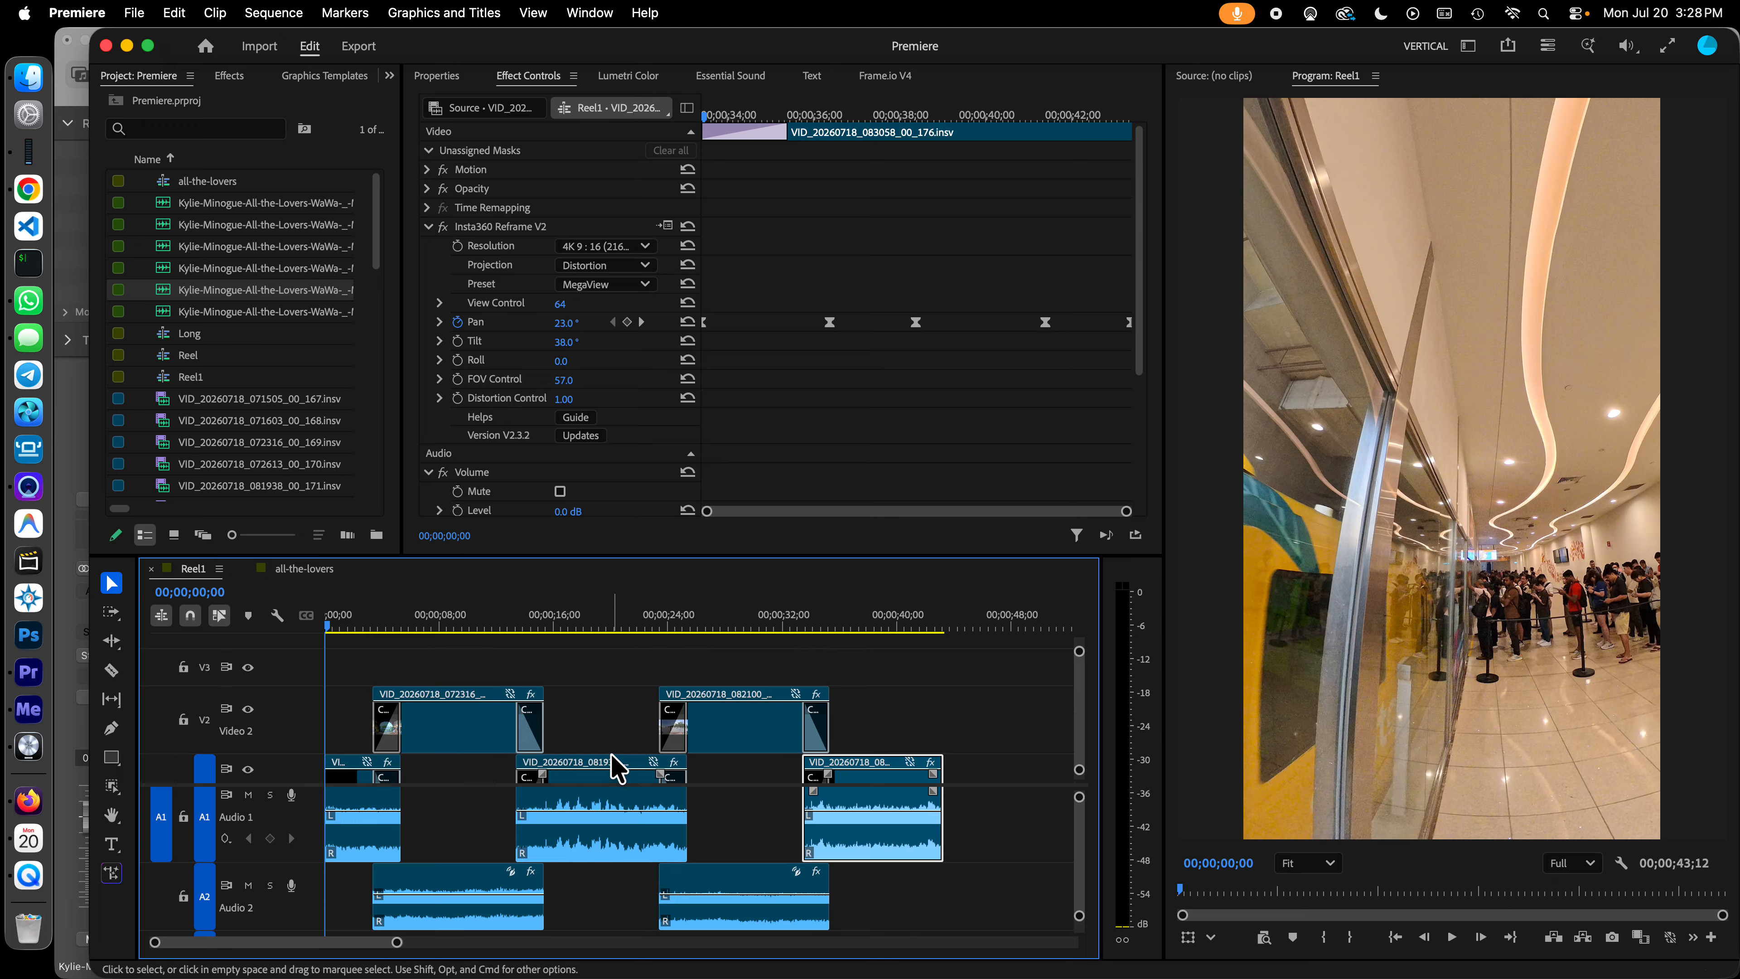
{"action": "scroll", "coordinate": [617, 766], "scroll_direction": "down", "scroll_amount": 3}
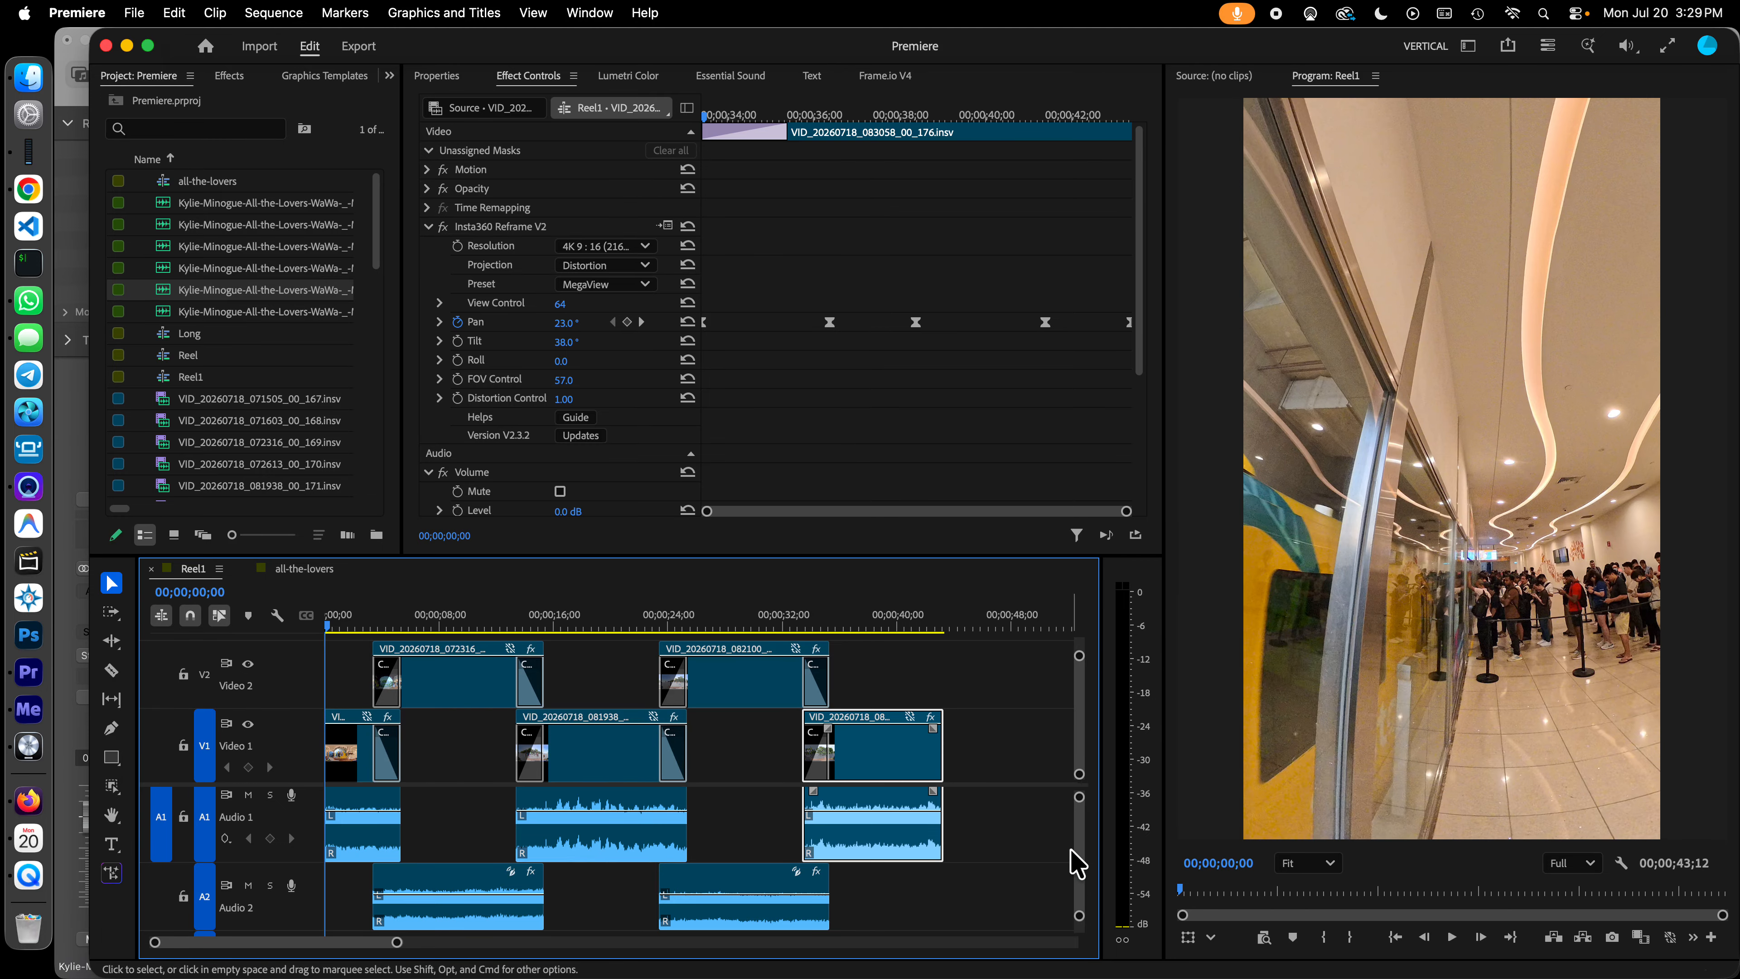
{"action": "left_click_drag", "start_coordinate": [1082, 855], "coordinate": [1088, 881]}
{"action": "scroll", "coordinate": [759, 883], "scroll_direction": "up", "scroll_amount": 2}
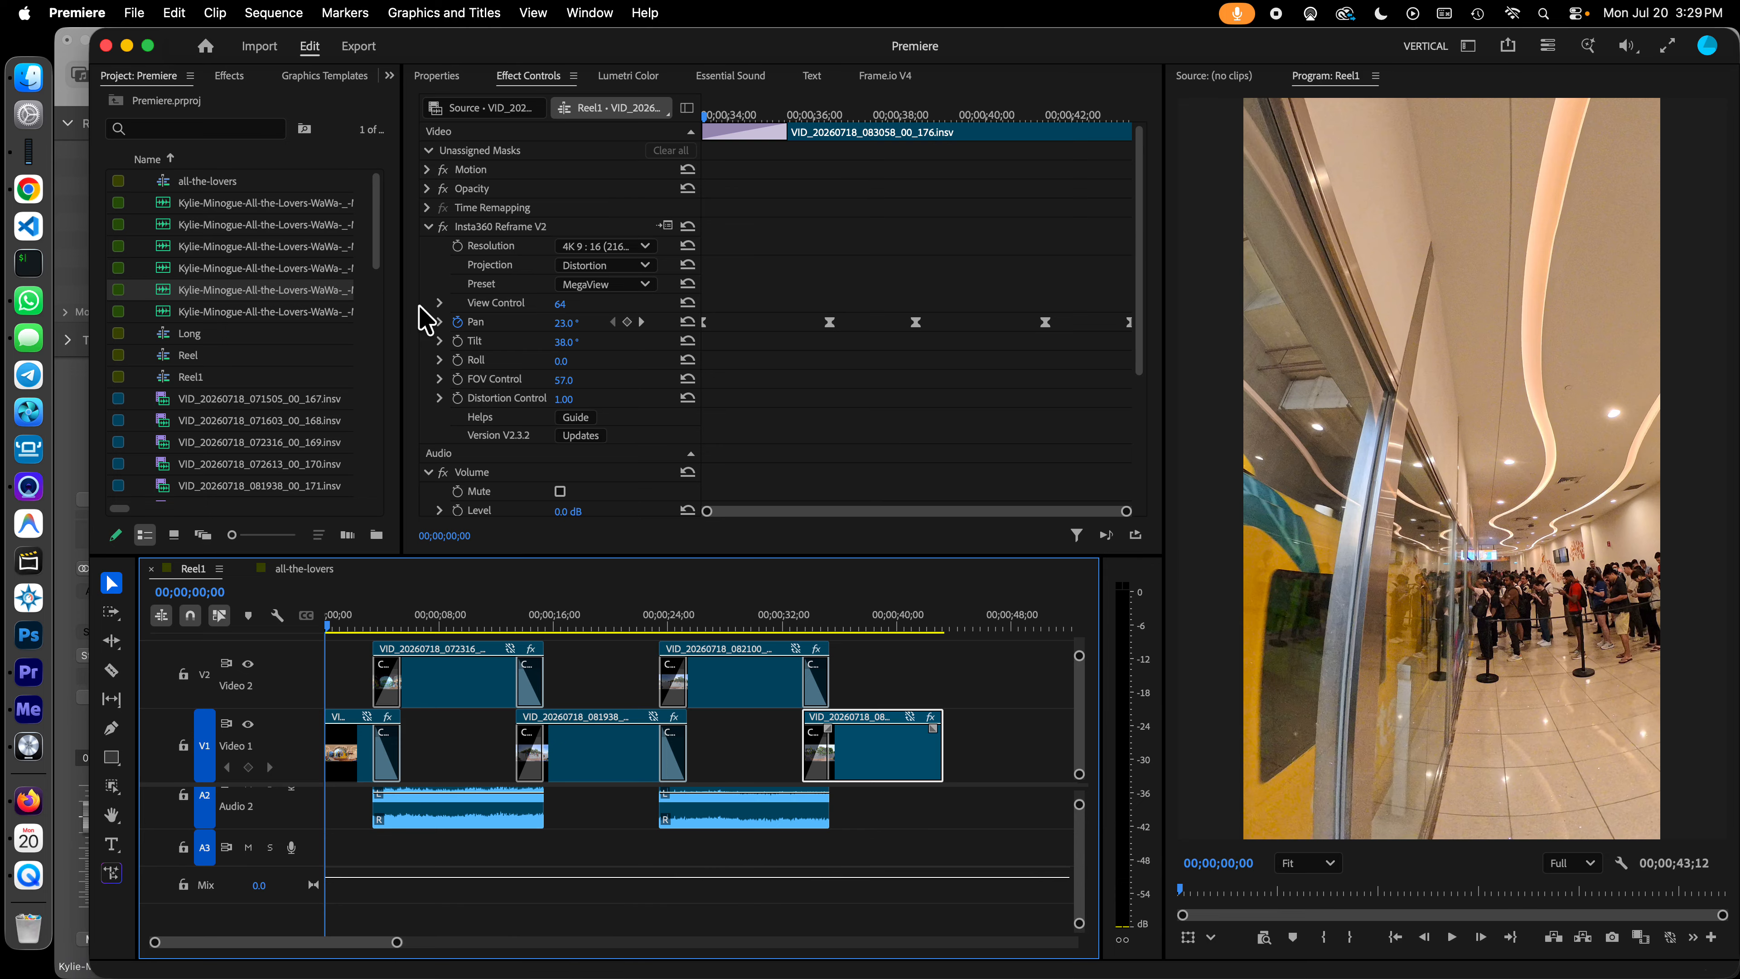
Step: Place the all-the-lovers sequence at the start of Reel1, with its audio on the empty Audio 3 track
{"action": "left_click", "coordinate": [184, 182]}
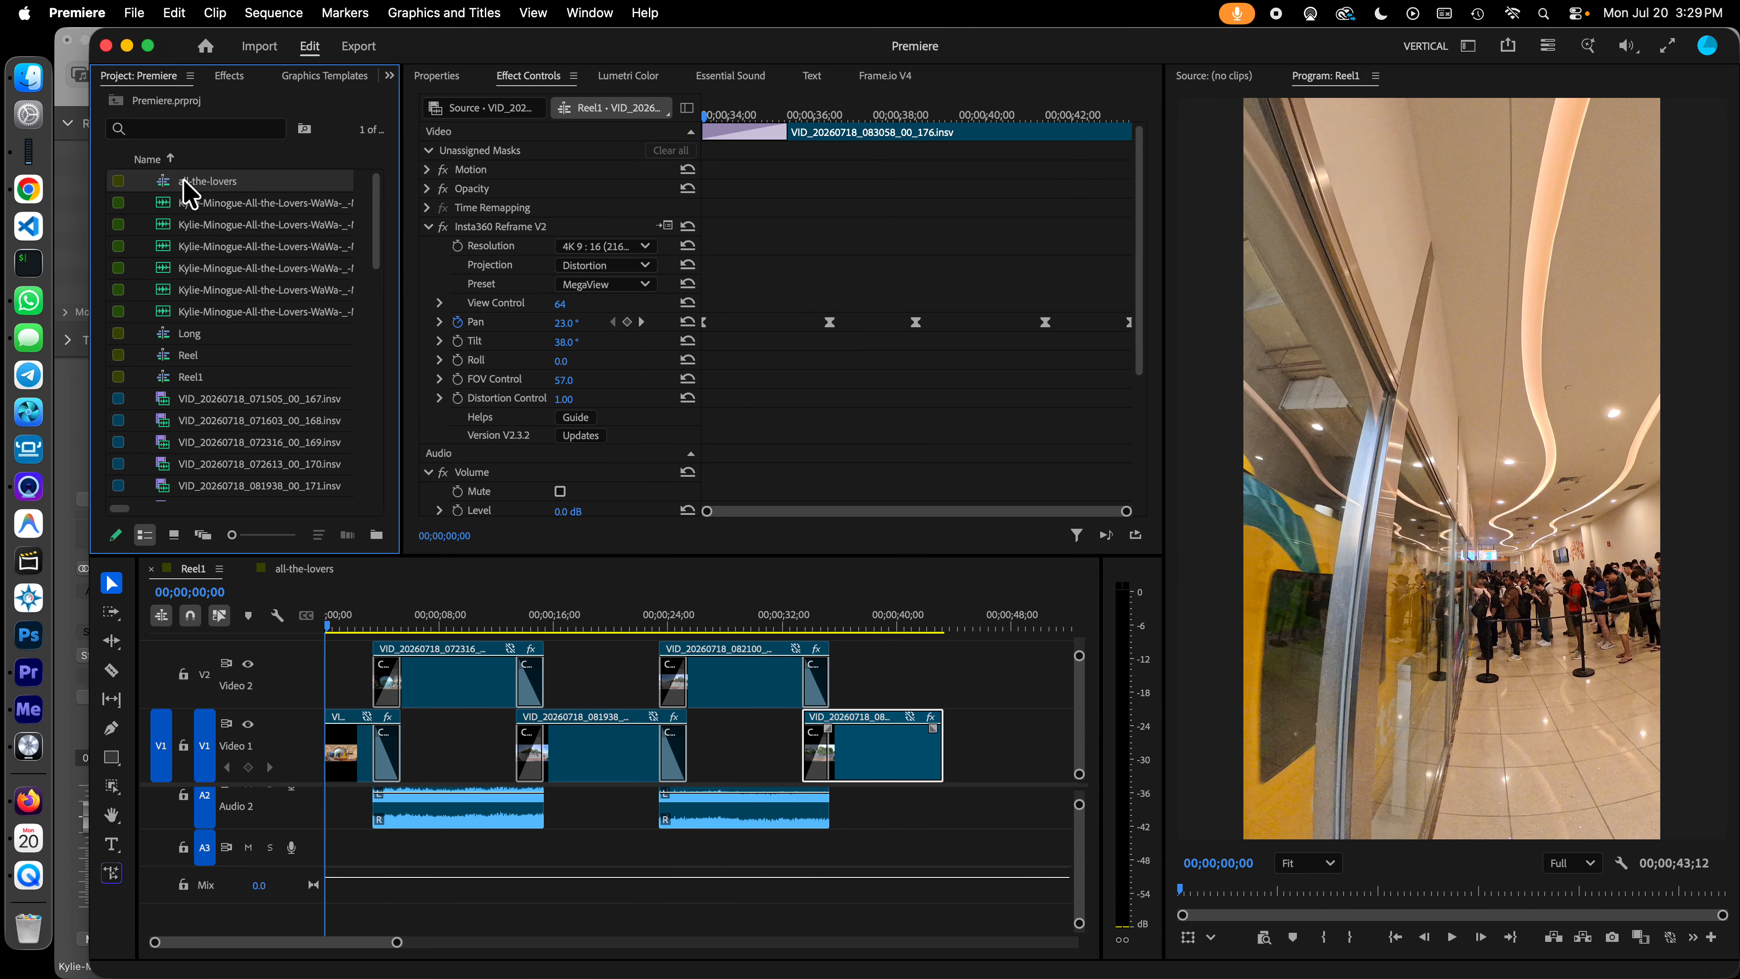
{"action": "left_click_drag", "start_coordinate": [186, 182], "coordinate": [907, 849]}
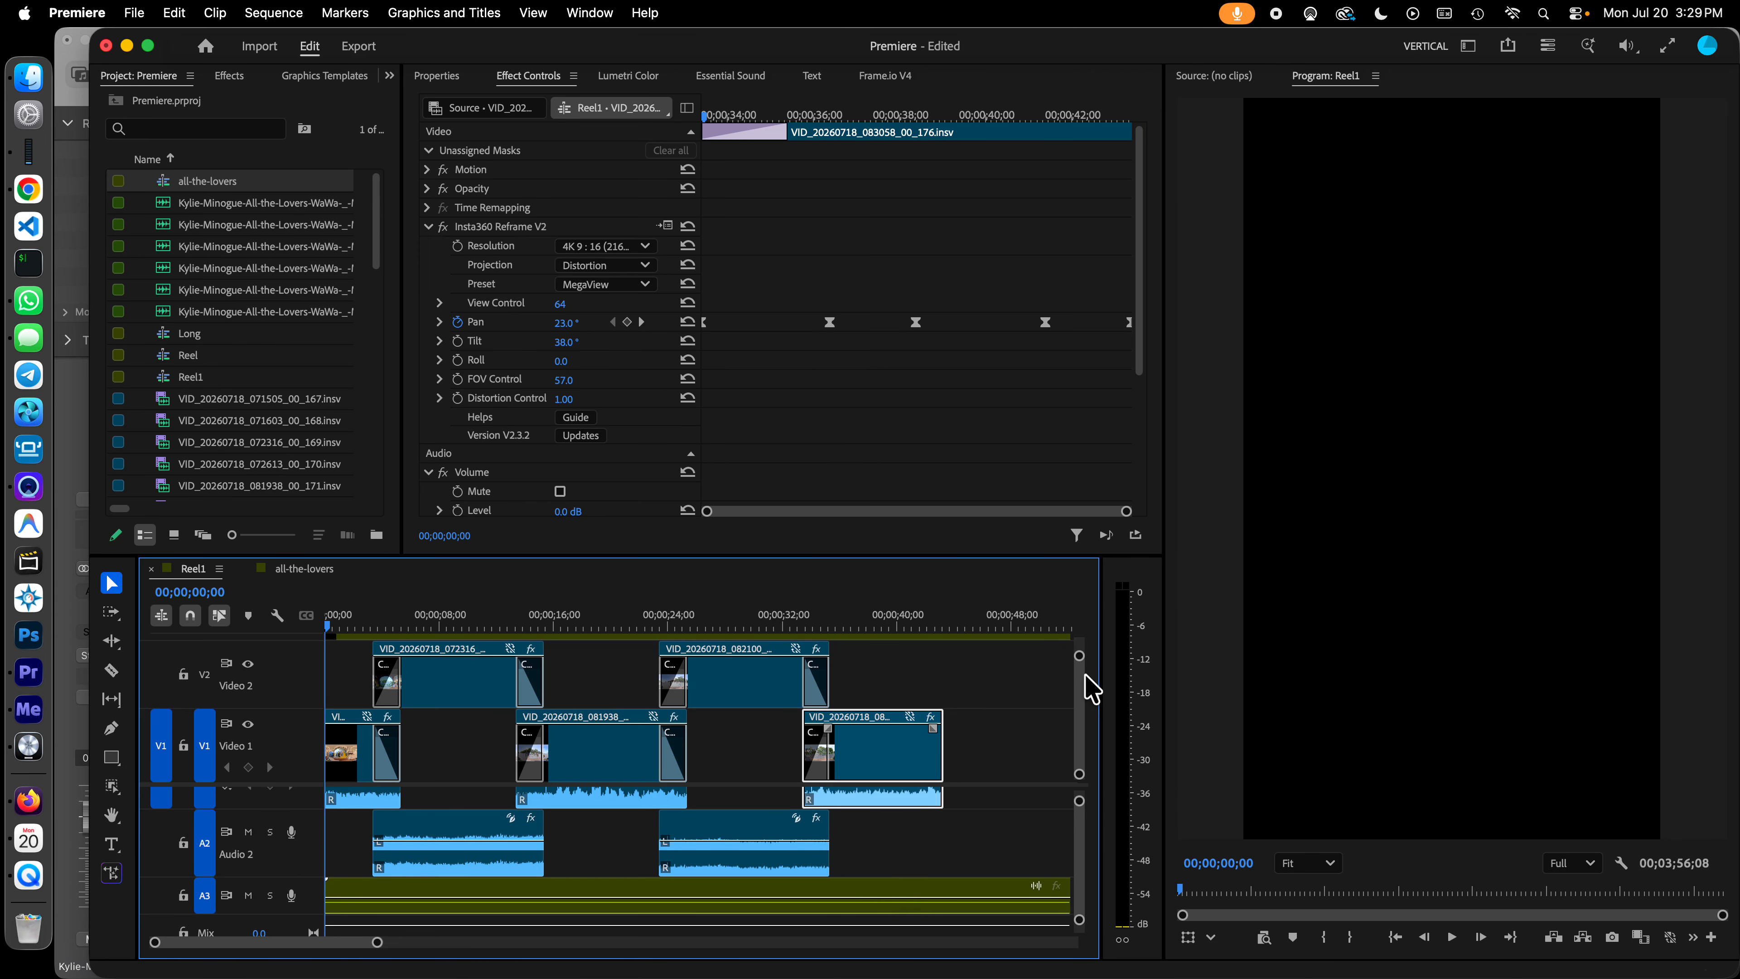
Step: Try to delete the all-the-lovers video clip from Video 3 while it is still linked to its audio, and undo the deletion
{"action": "left_click_drag", "start_coordinate": [1084, 699], "coordinate": [1085, 685]}
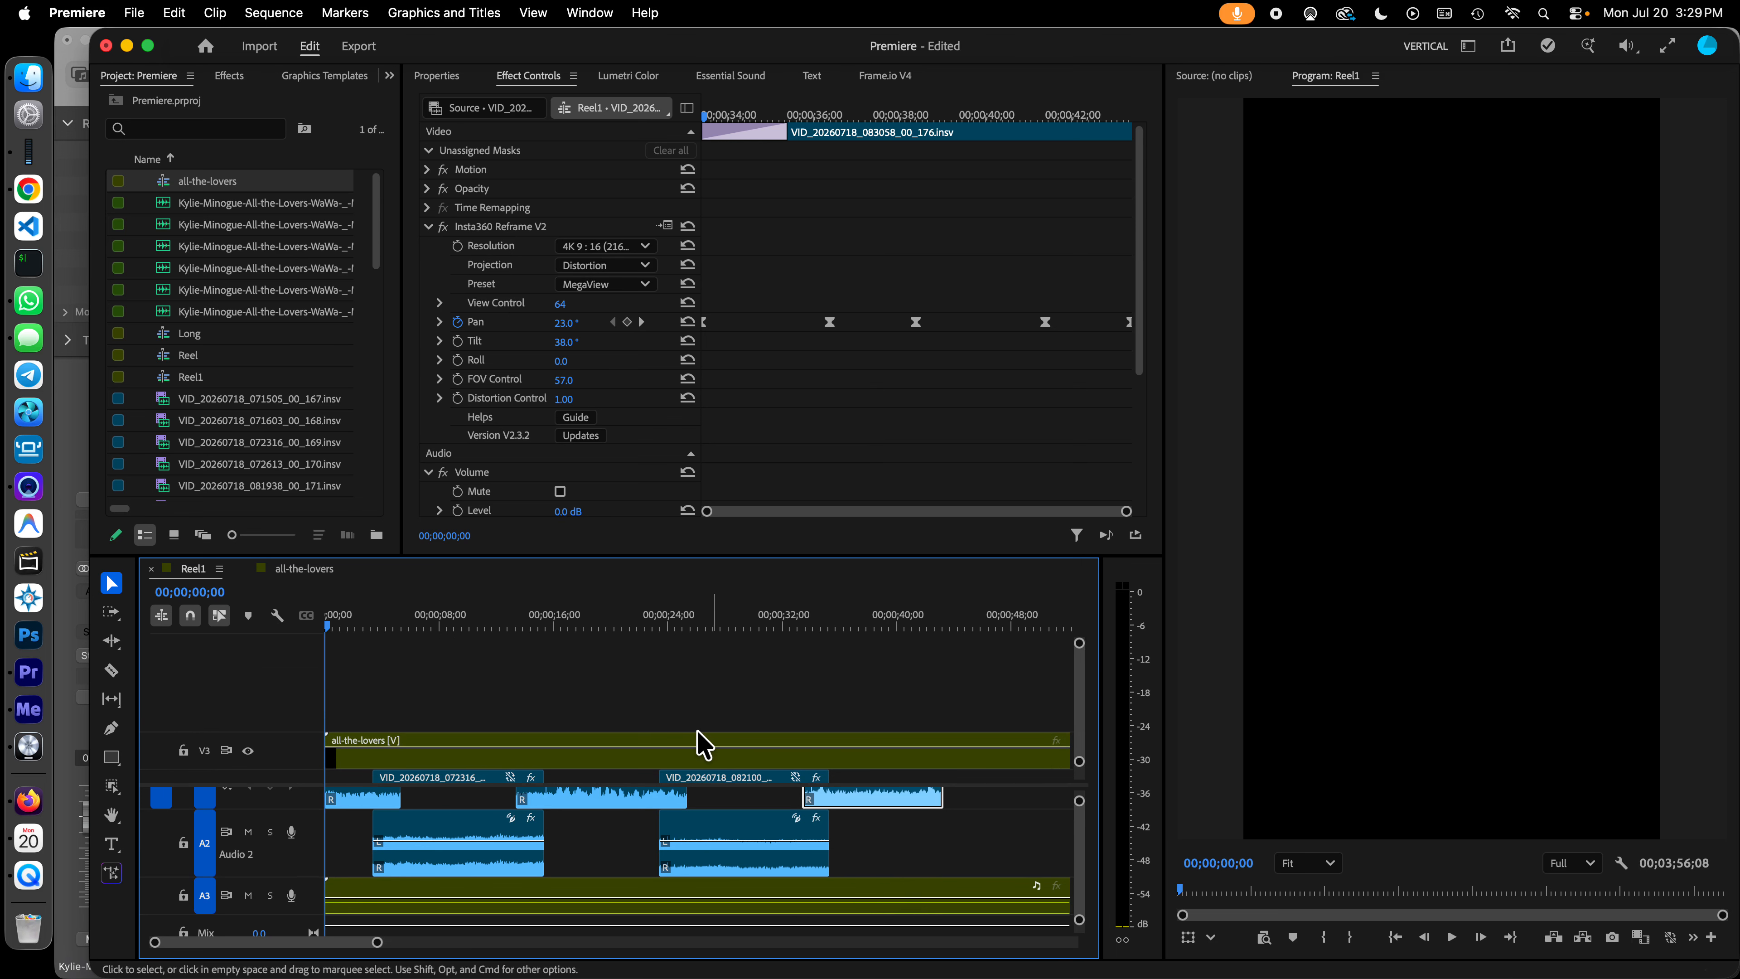
{"action": "left_click", "coordinate": [697, 749]}
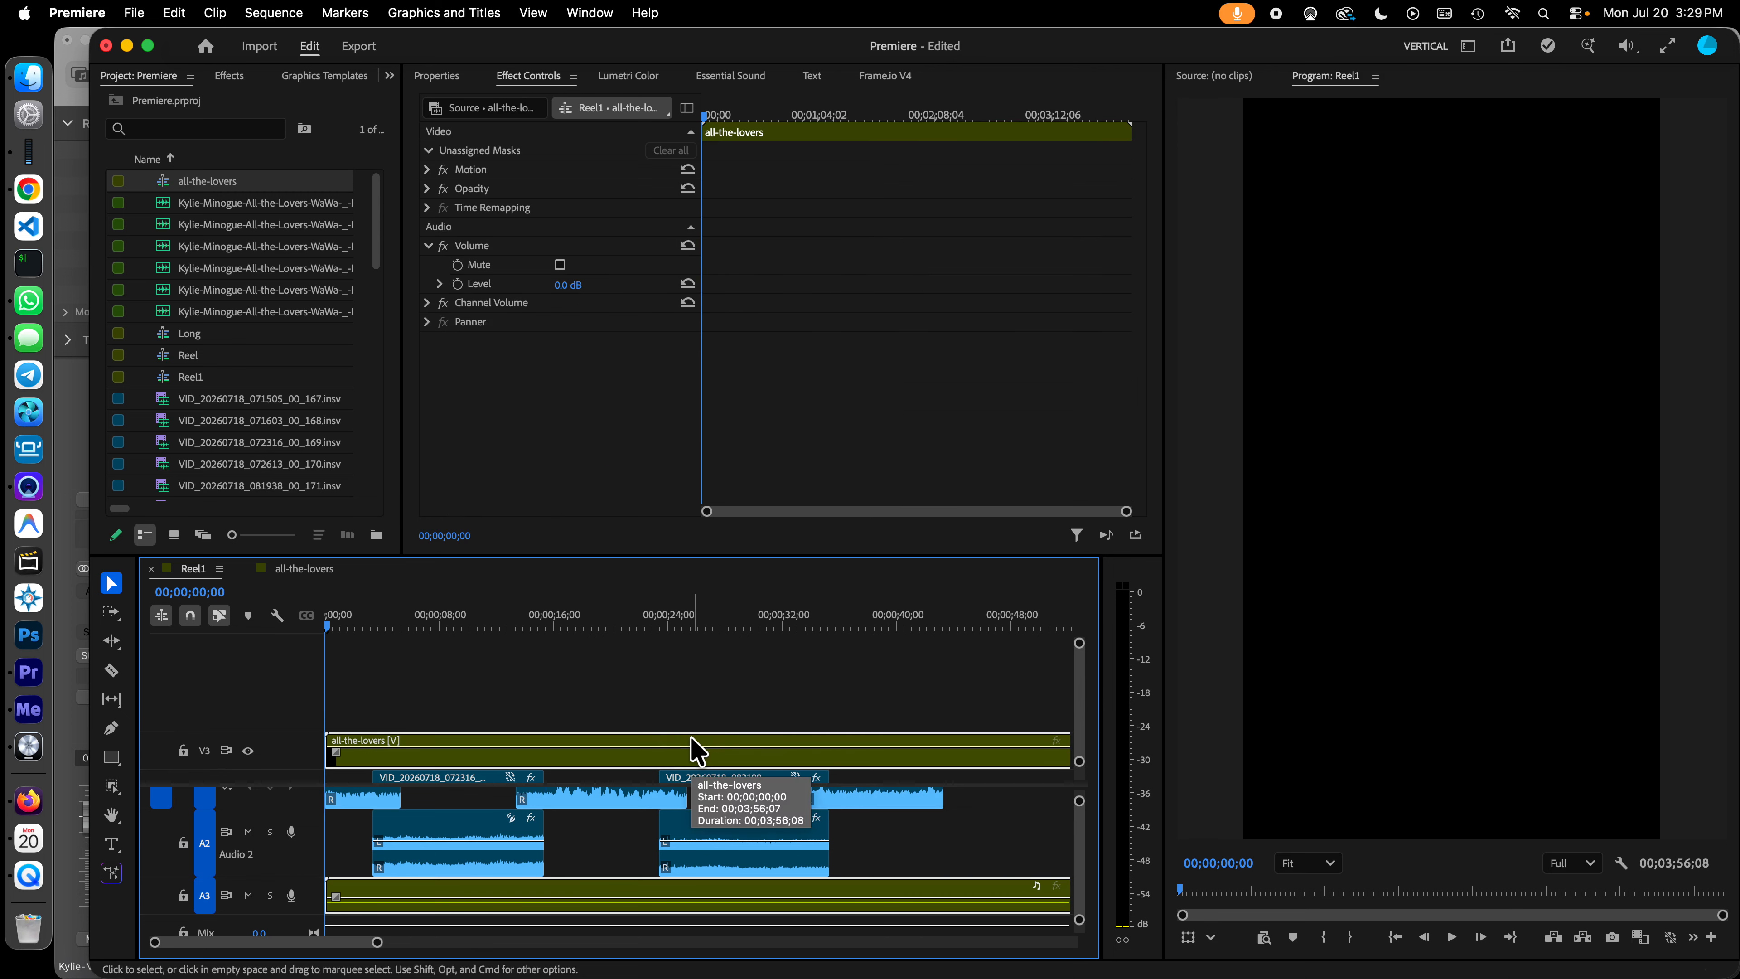
{"action": "key", "text": "Delete"}
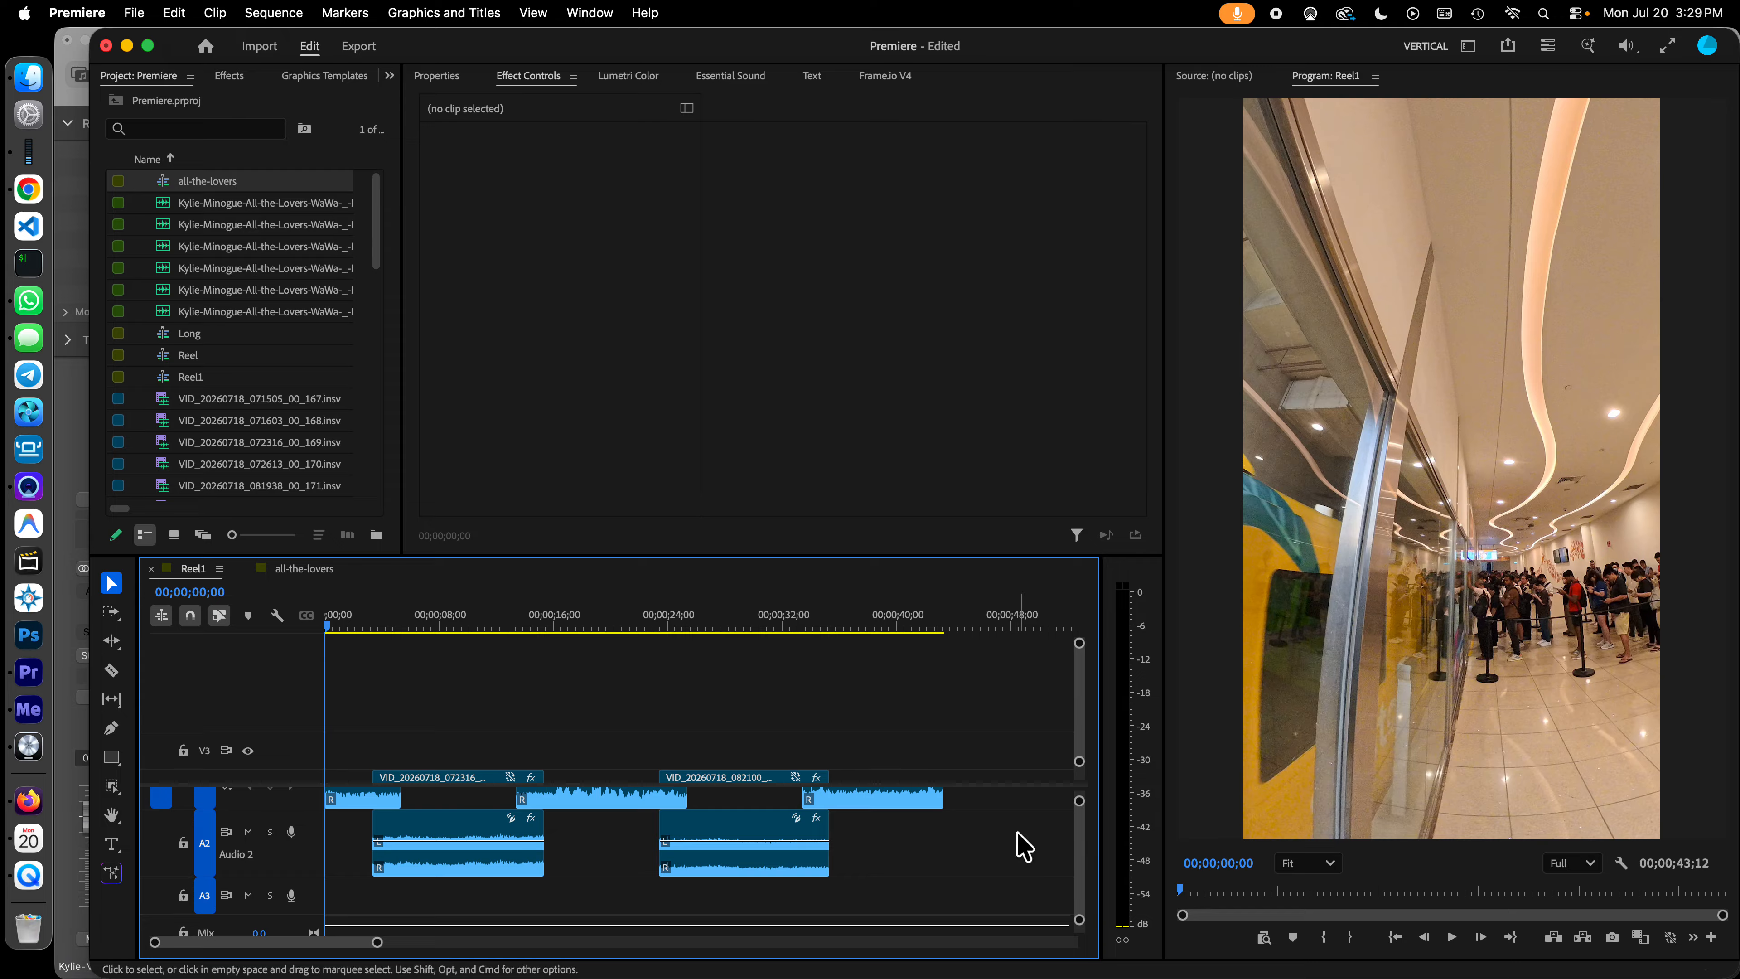
{"action": "scroll", "coordinate": [1036, 845], "scroll_direction": "down", "scroll_amount": 1}
{"action": "scroll", "coordinate": [962, 739], "scroll_direction": "down", "scroll_amount": 4}
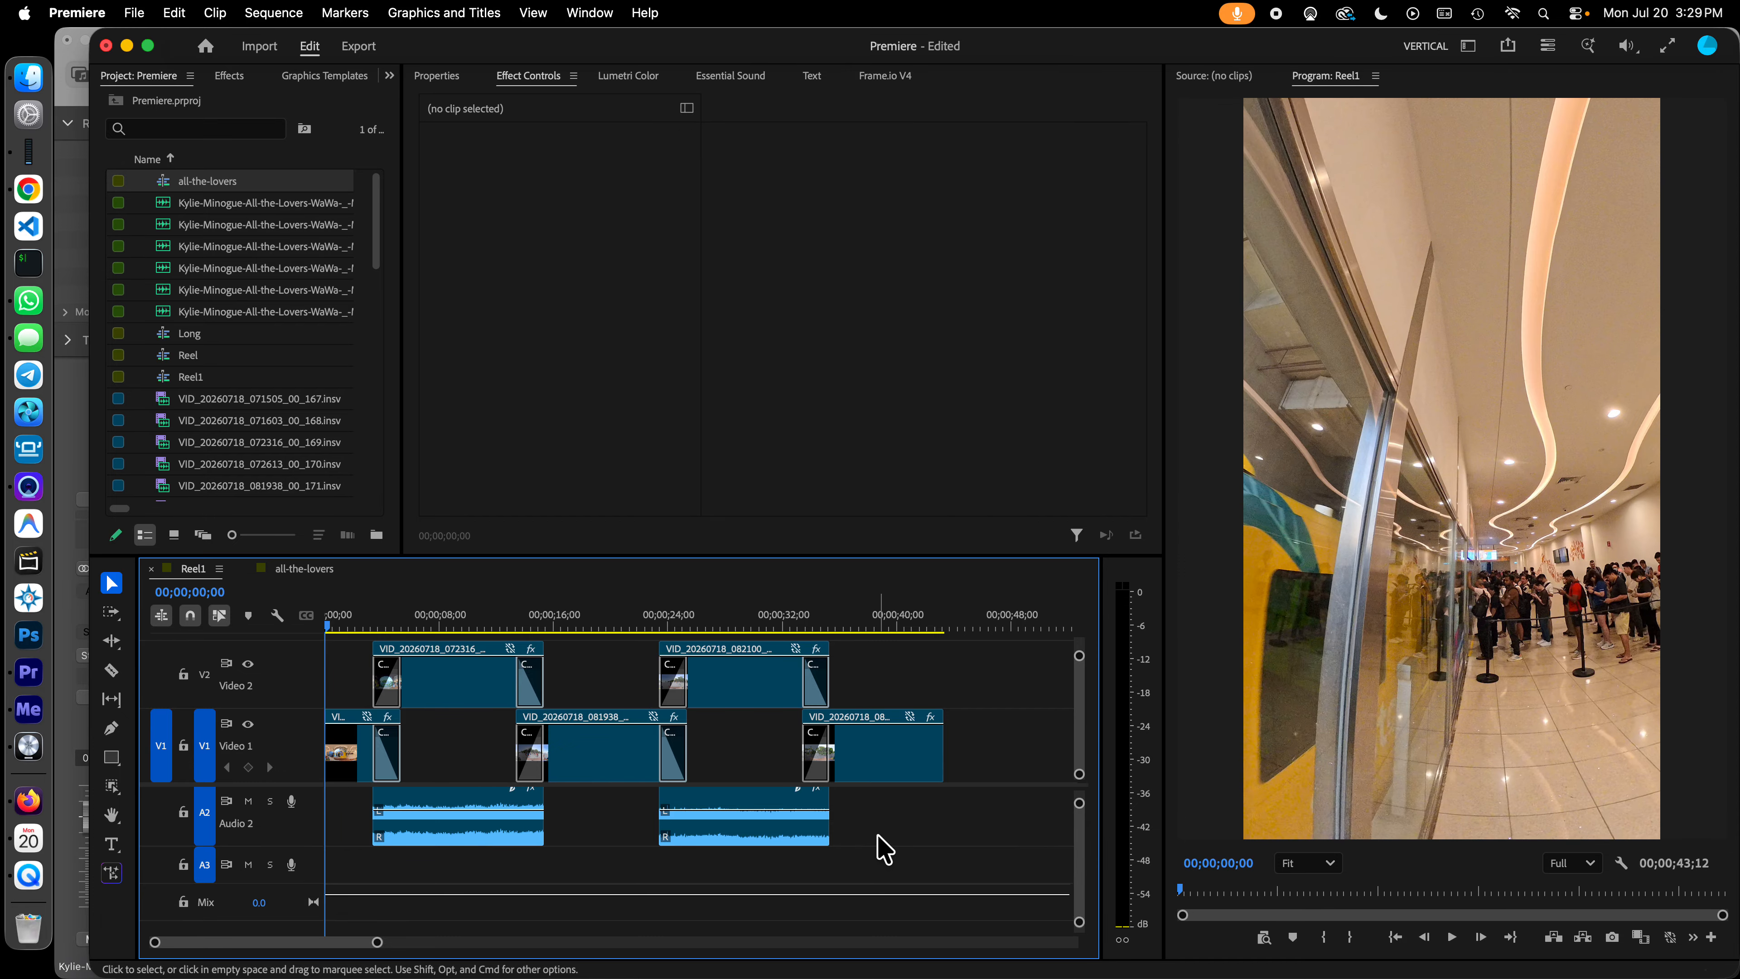
{"action": "scroll", "coordinate": [890, 849], "scroll_direction": "up", "scroll_amount": 1}
{"action": "scroll", "coordinate": [891, 849], "scroll_direction": "down", "scroll_amount": 1}
{"action": "key", "text": "super+z"}
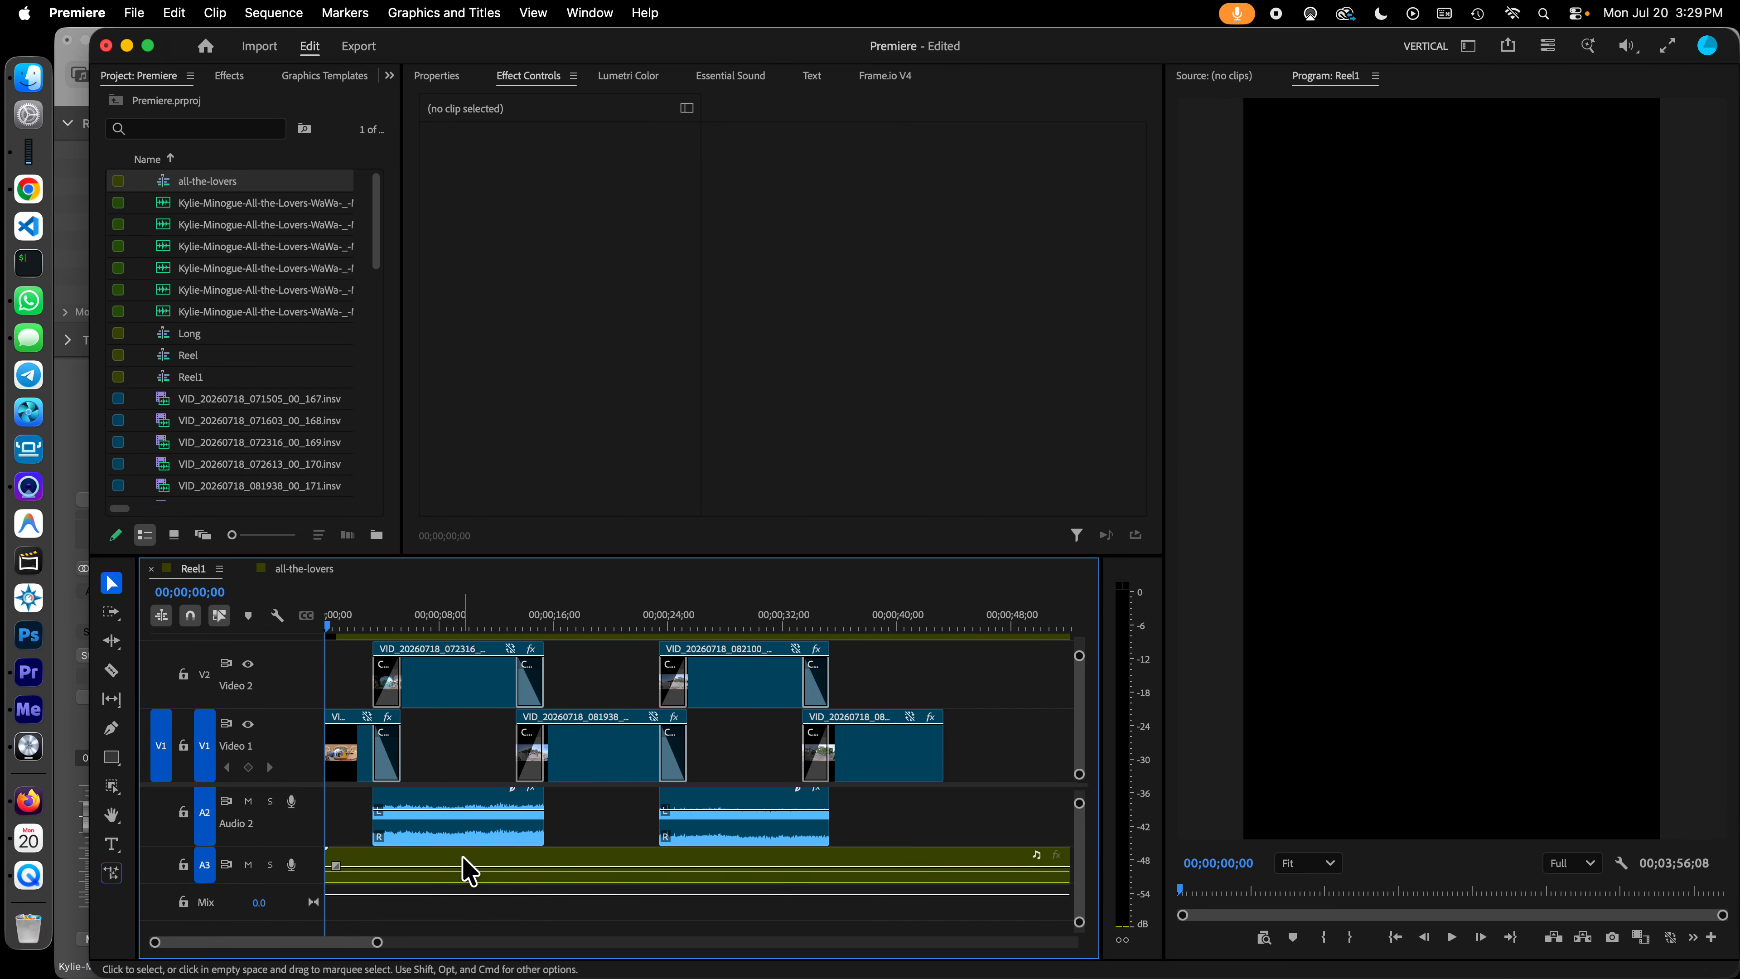
Step: Unlink the all-the-lovers clip's audio from its video and ripple delete the video part on Video 3
{"action": "right_click", "coordinate": [469, 869]}
{"action": "mouse_move", "coordinate": [615, 963]}
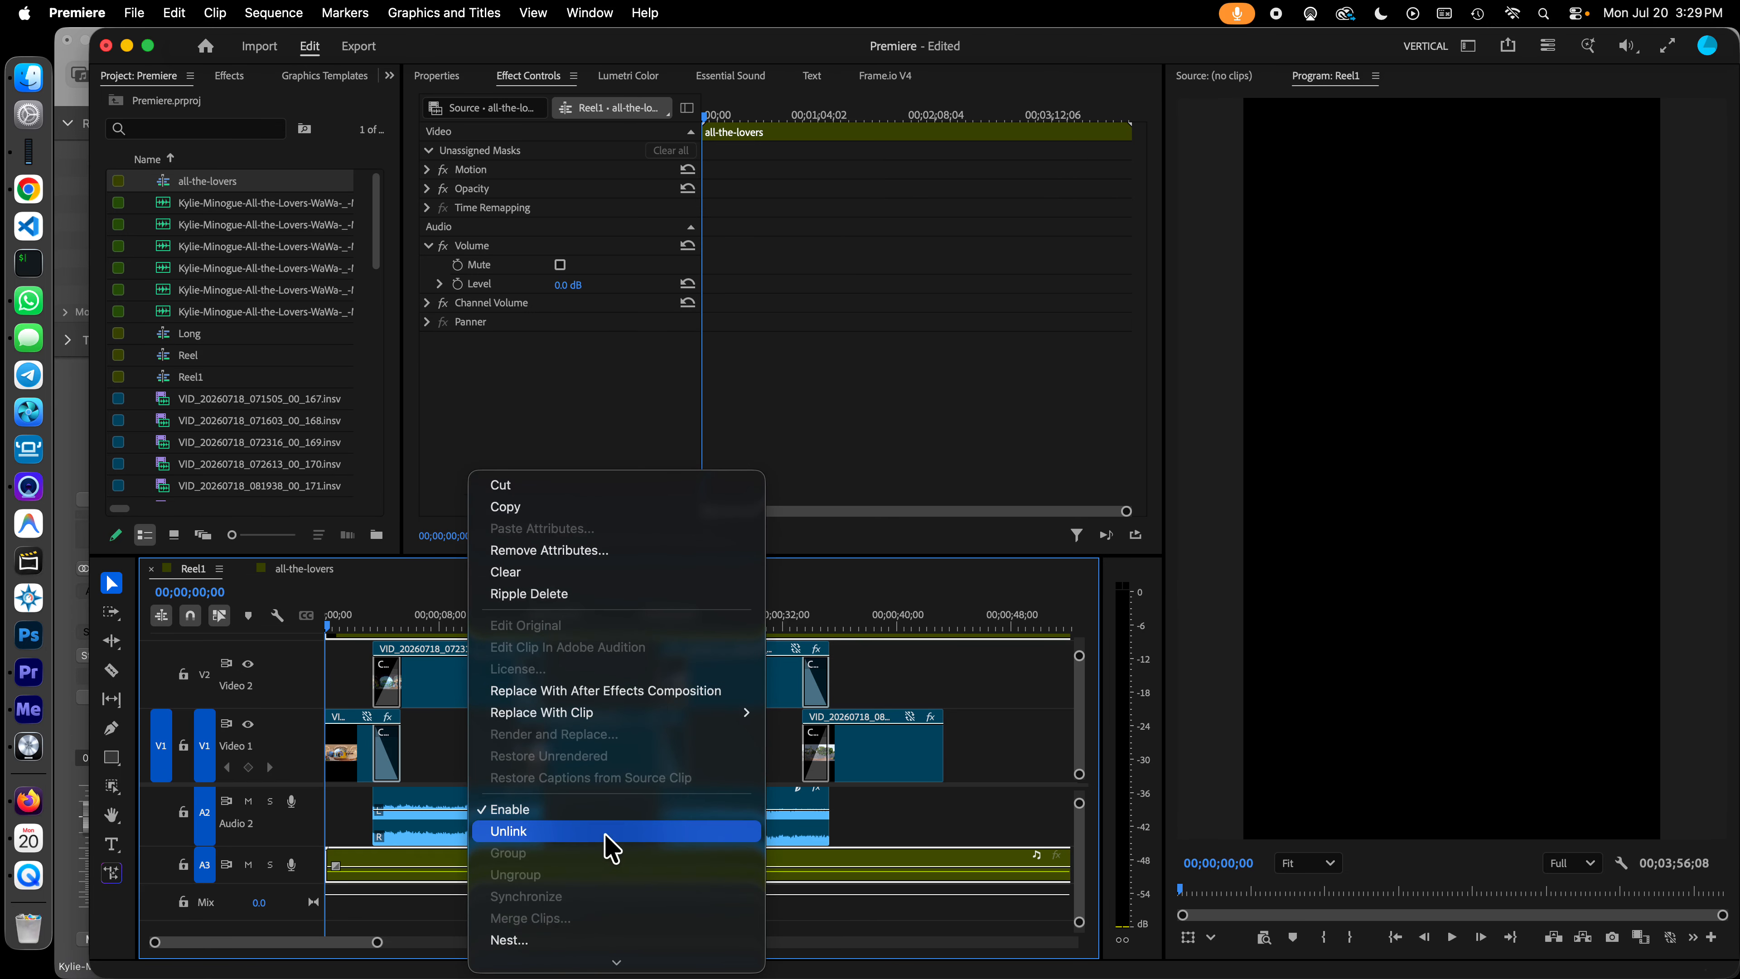
{"action": "left_click", "coordinate": [602, 829]}
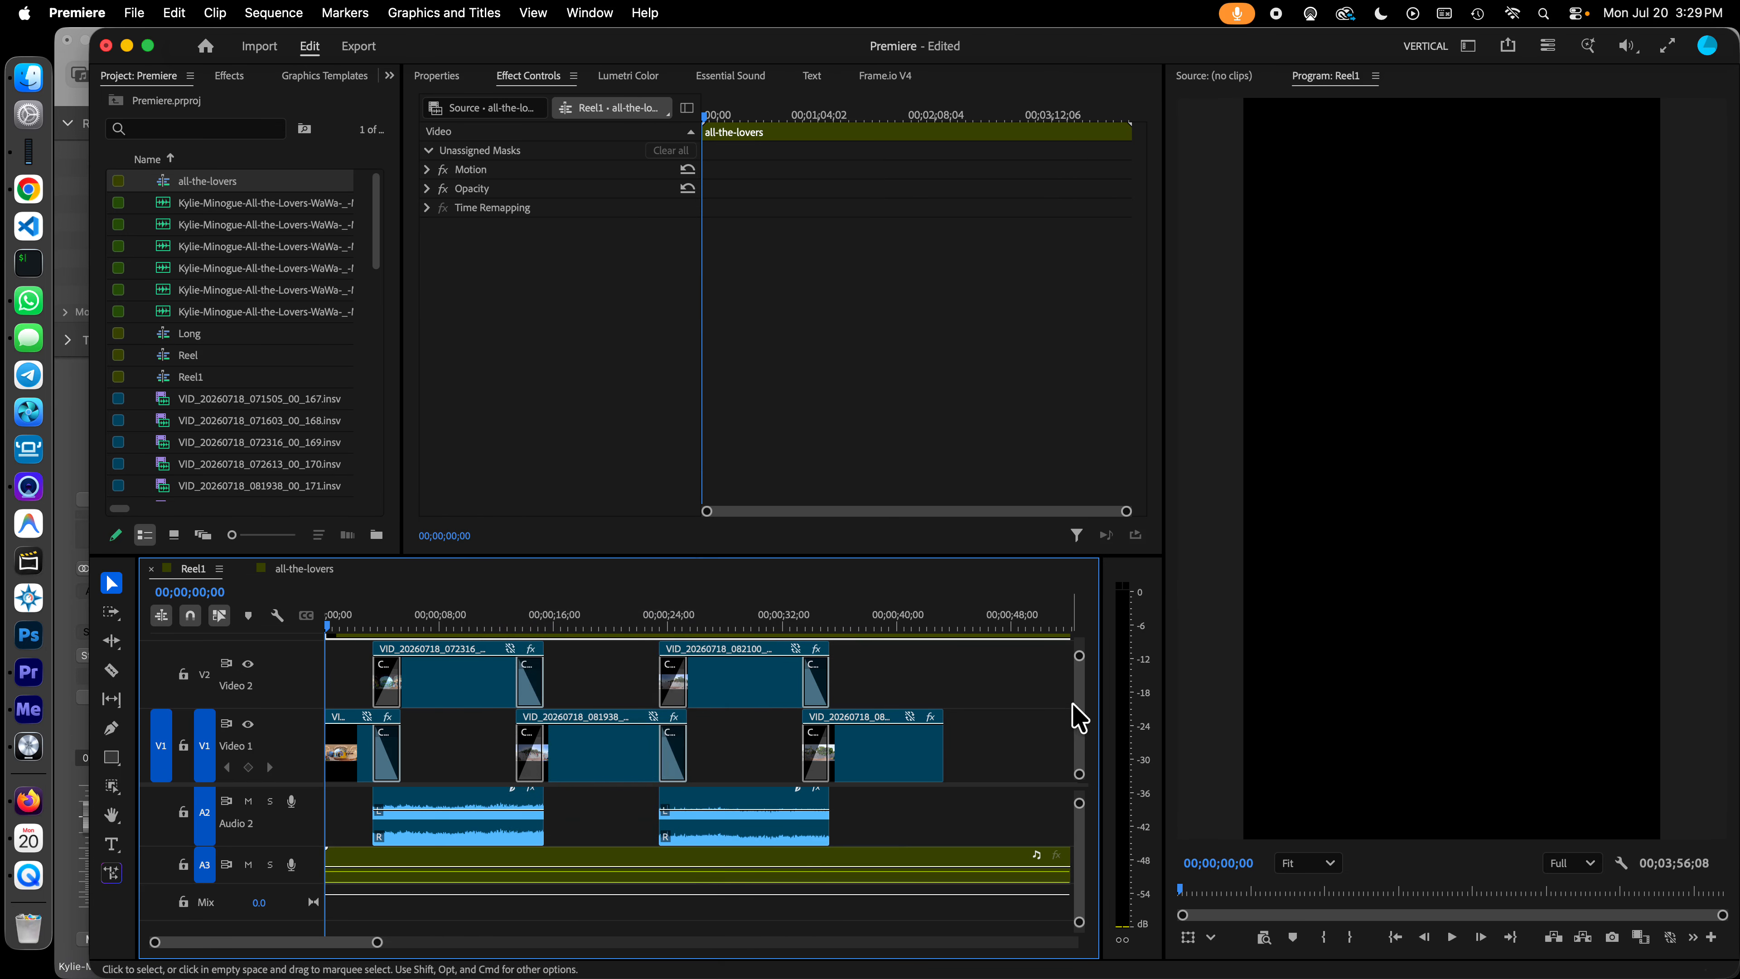
{"action": "scroll", "coordinate": [1080, 719], "scroll_direction": "up", "scroll_amount": 3}
{"action": "left_click", "coordinate": [416, 744]}
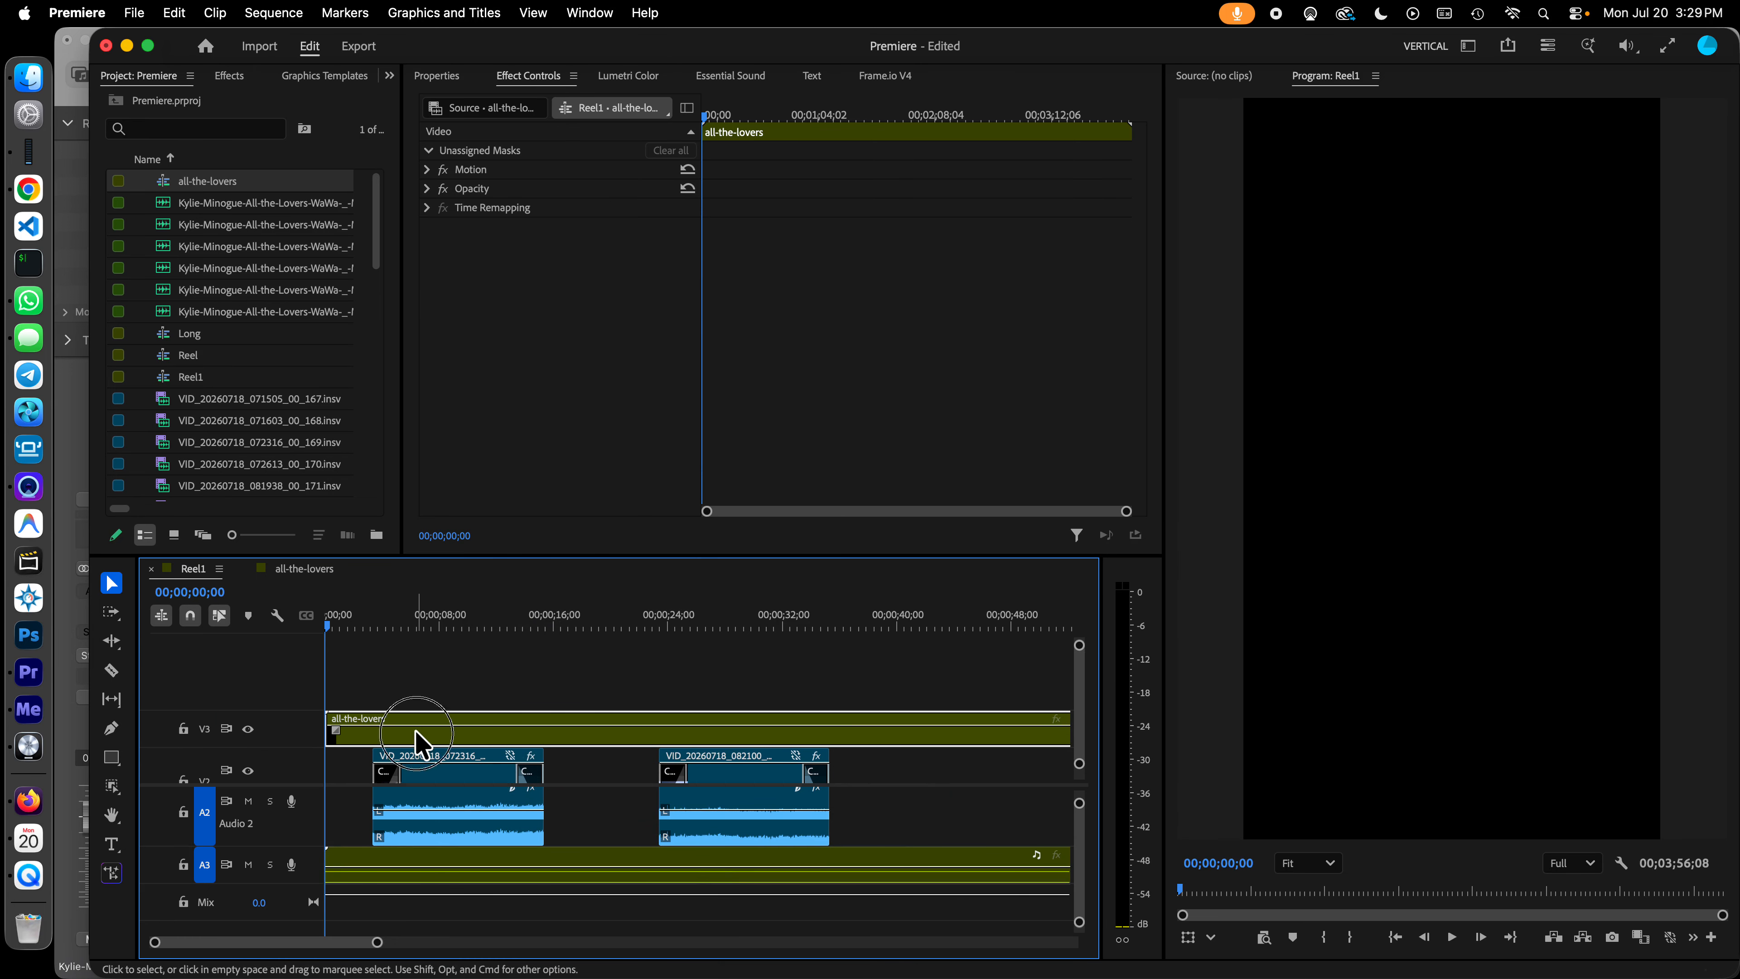
{"action": "right_click", "coordinate": [416, 743]}
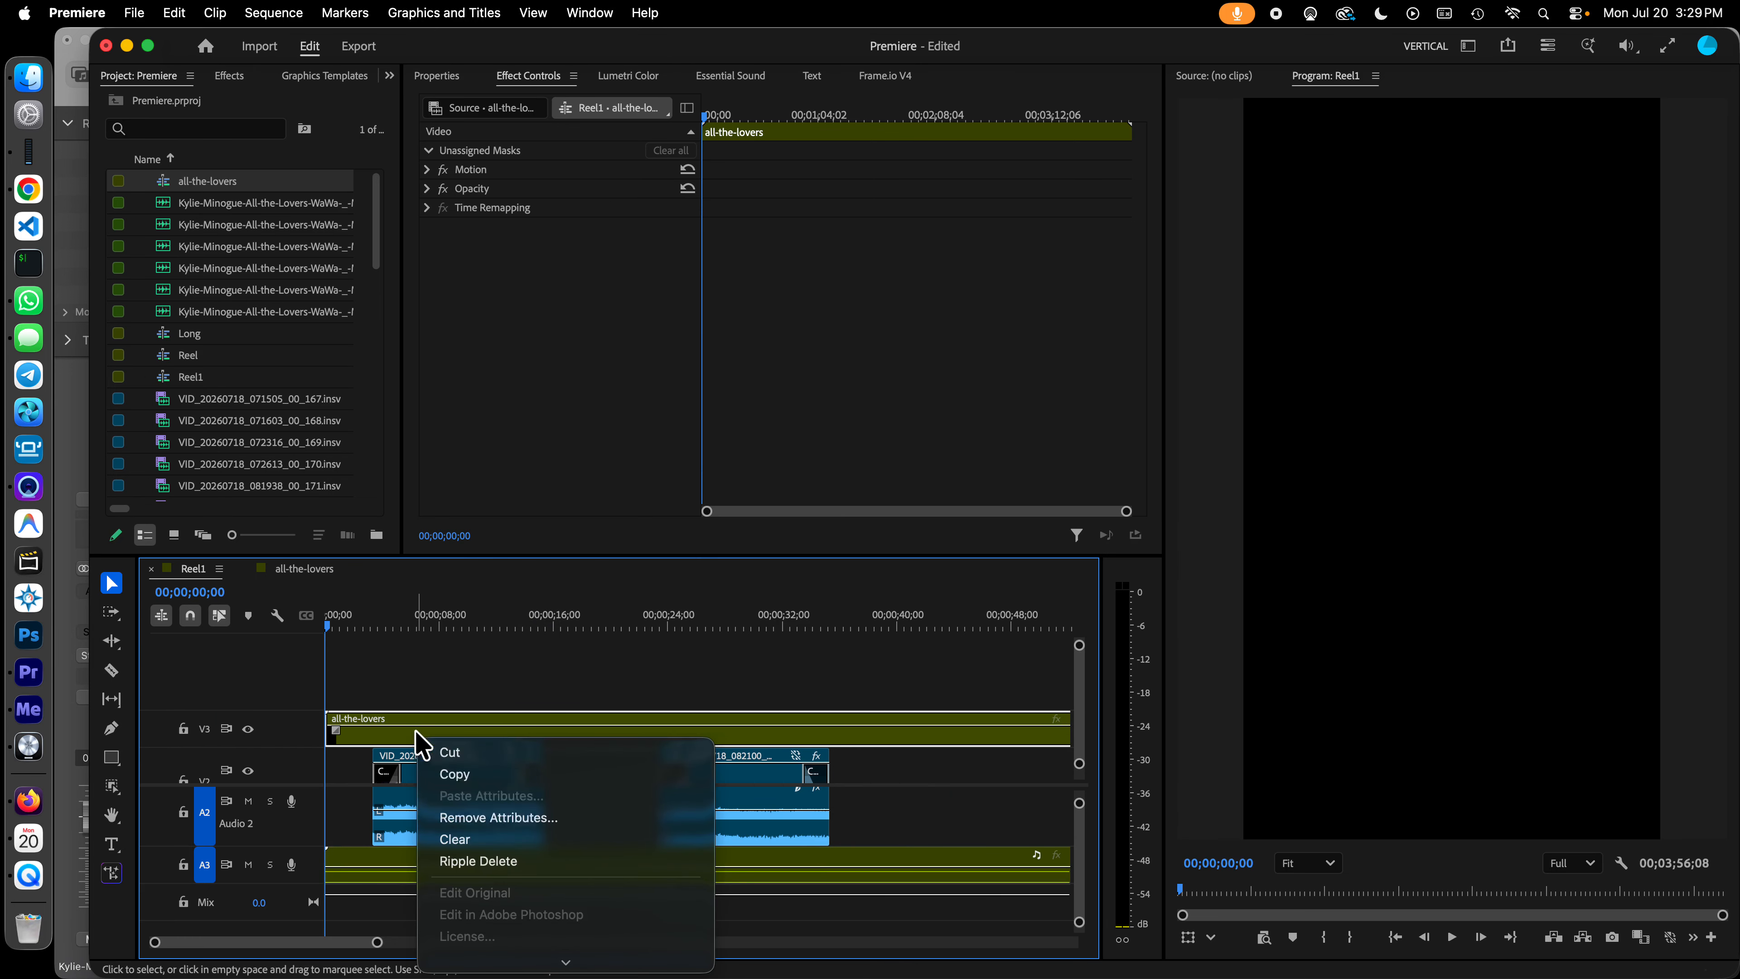
{"action": "left_click", "coordinate": [486, 861]}
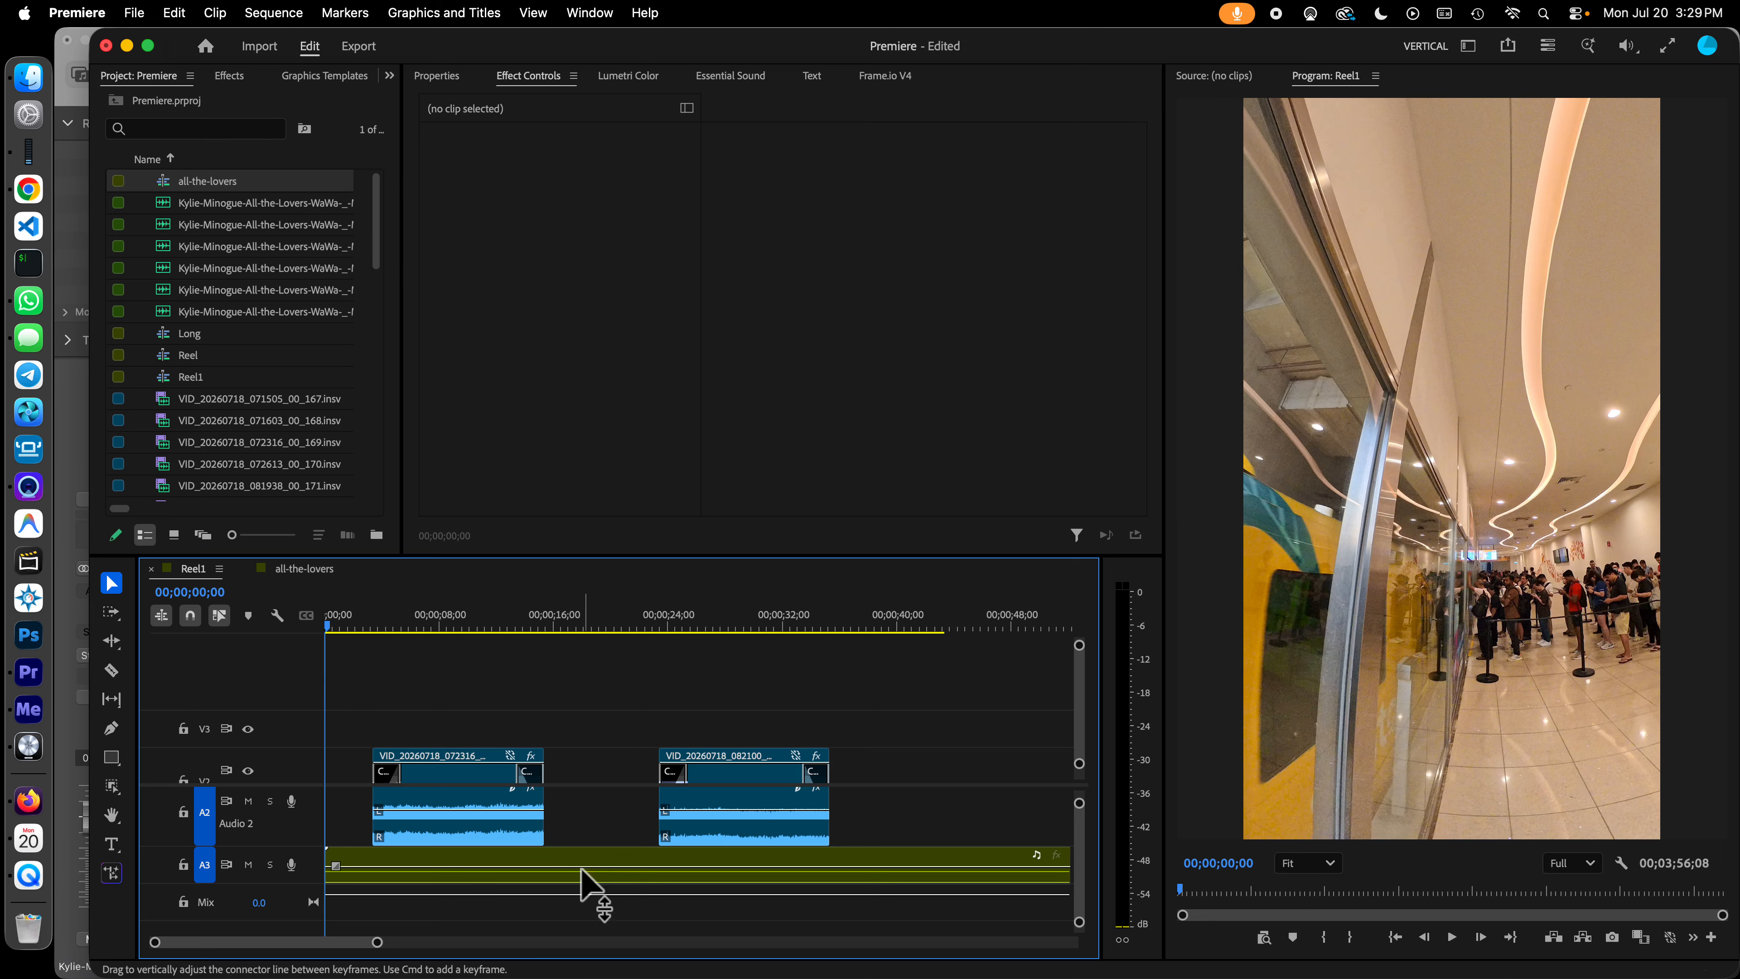
Step: Play Reel1 with the all-the-lovers audio from the start to about 6 seconds
{"action": "left_click", "coordinate": [430, 866]}
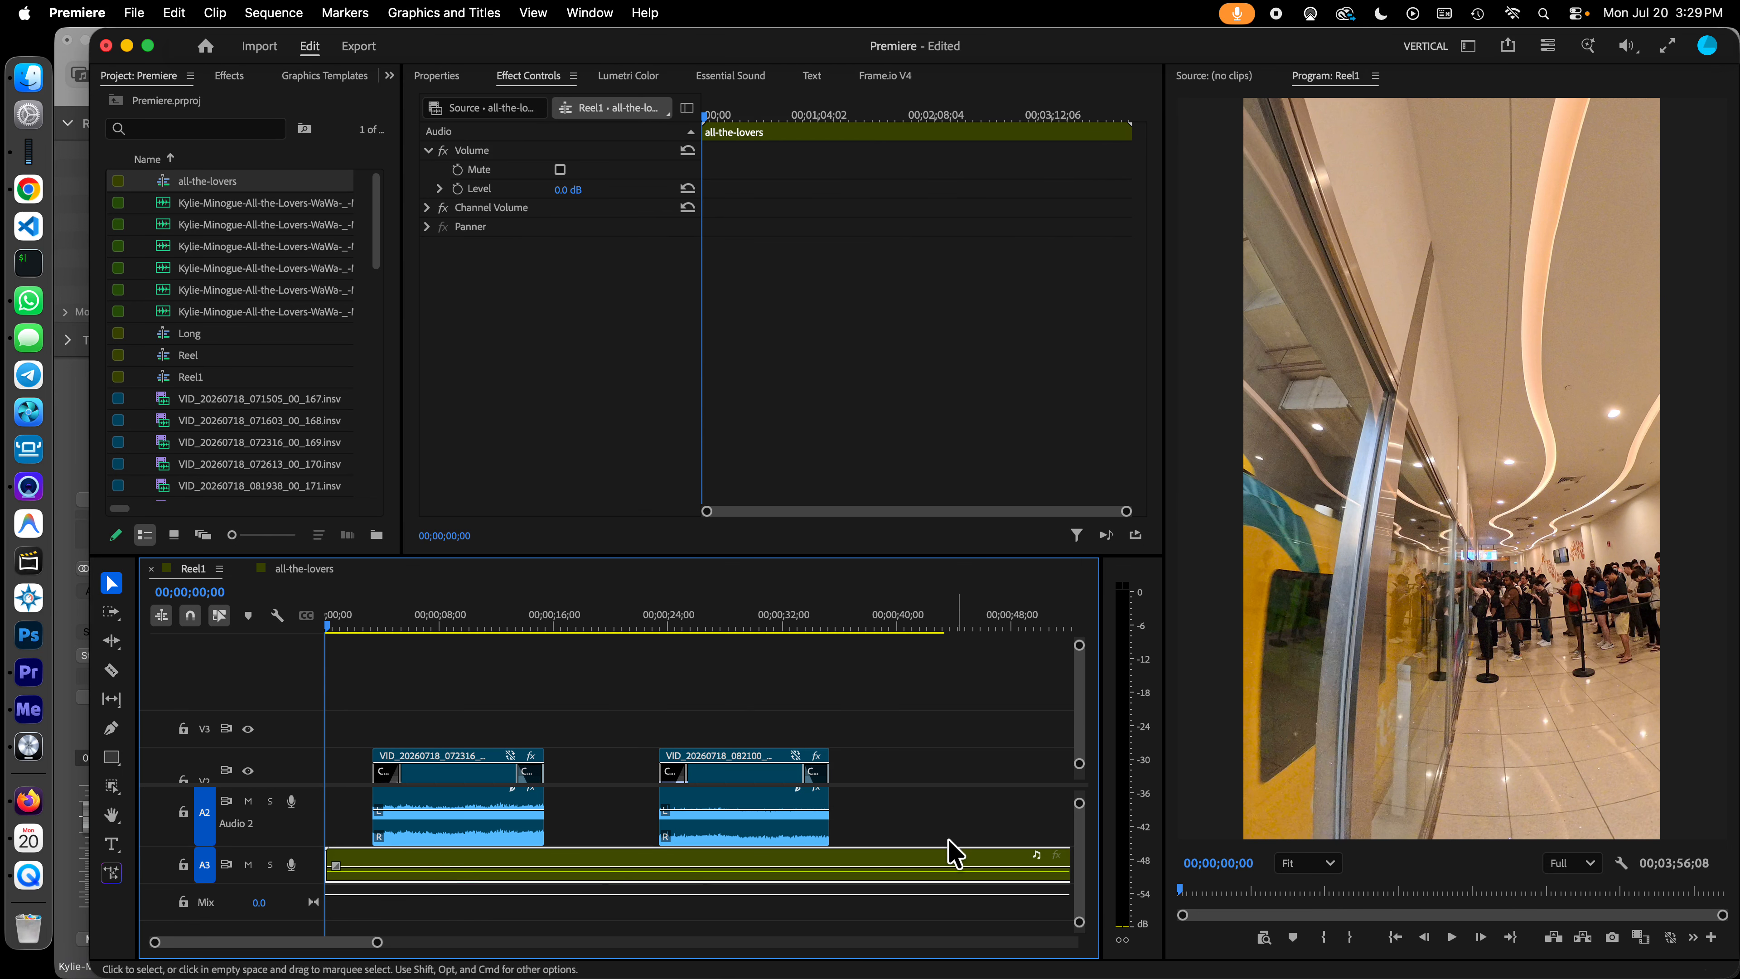
{"action": "left_click_drag", "start_coordinate": [1080, 844], "coordinate": [1083, 836]}
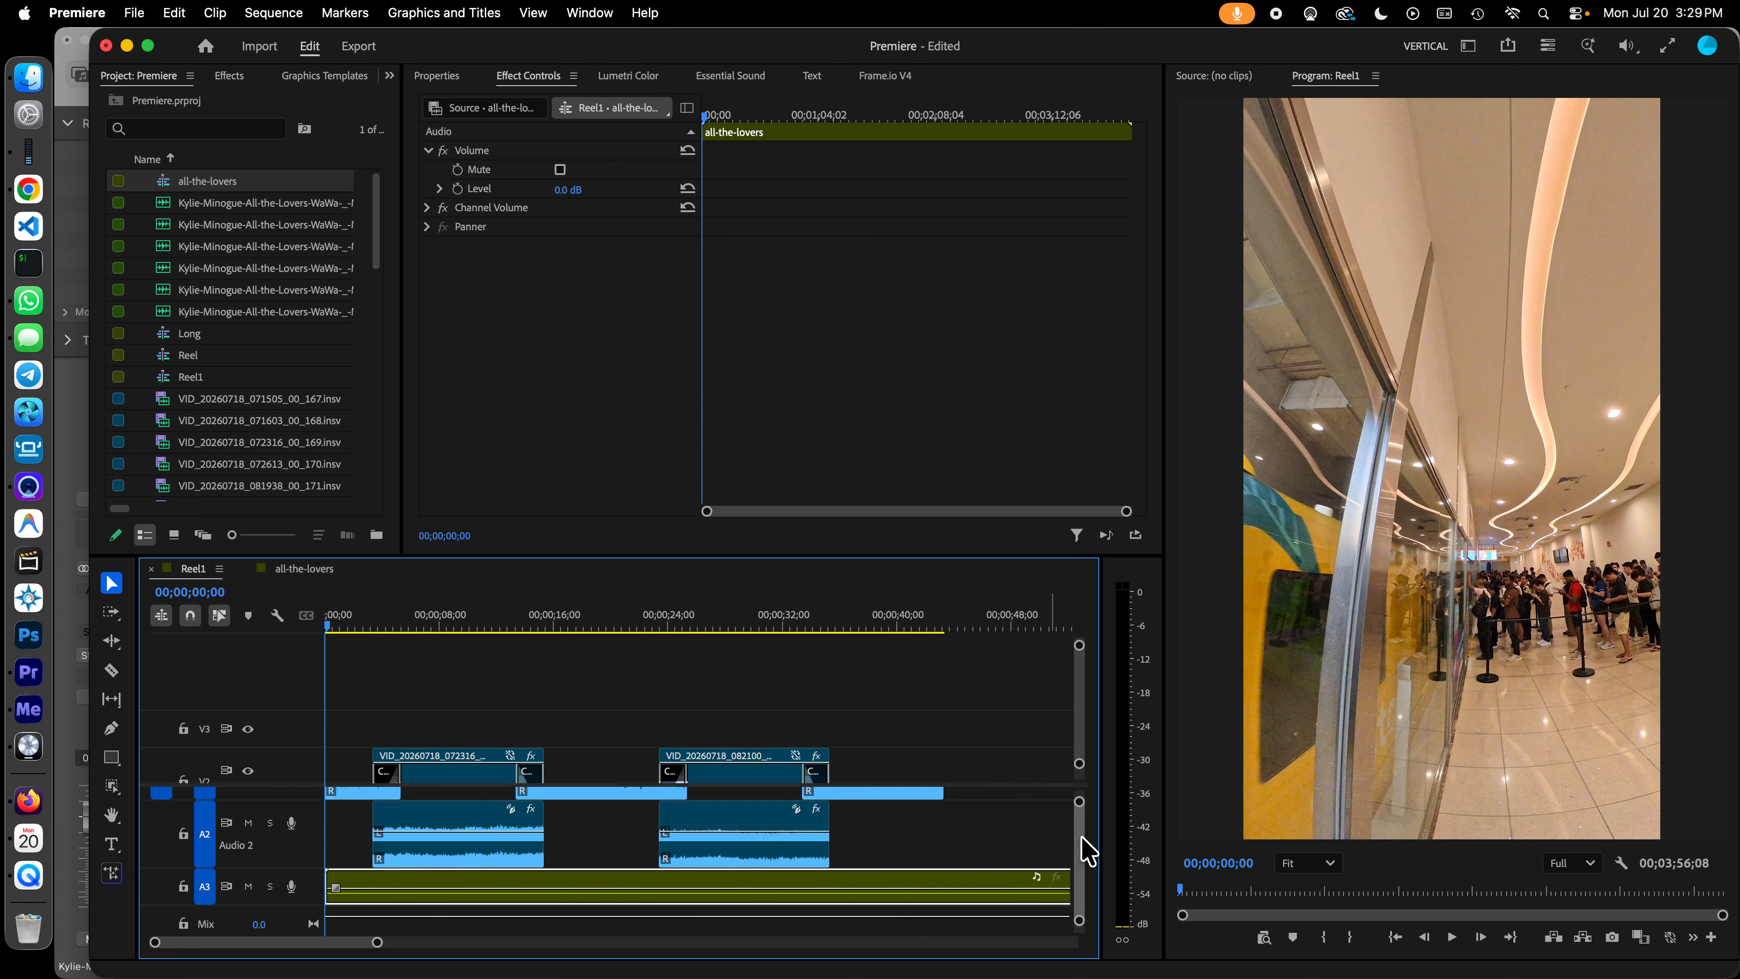
{"action": "key", "text": "space"}
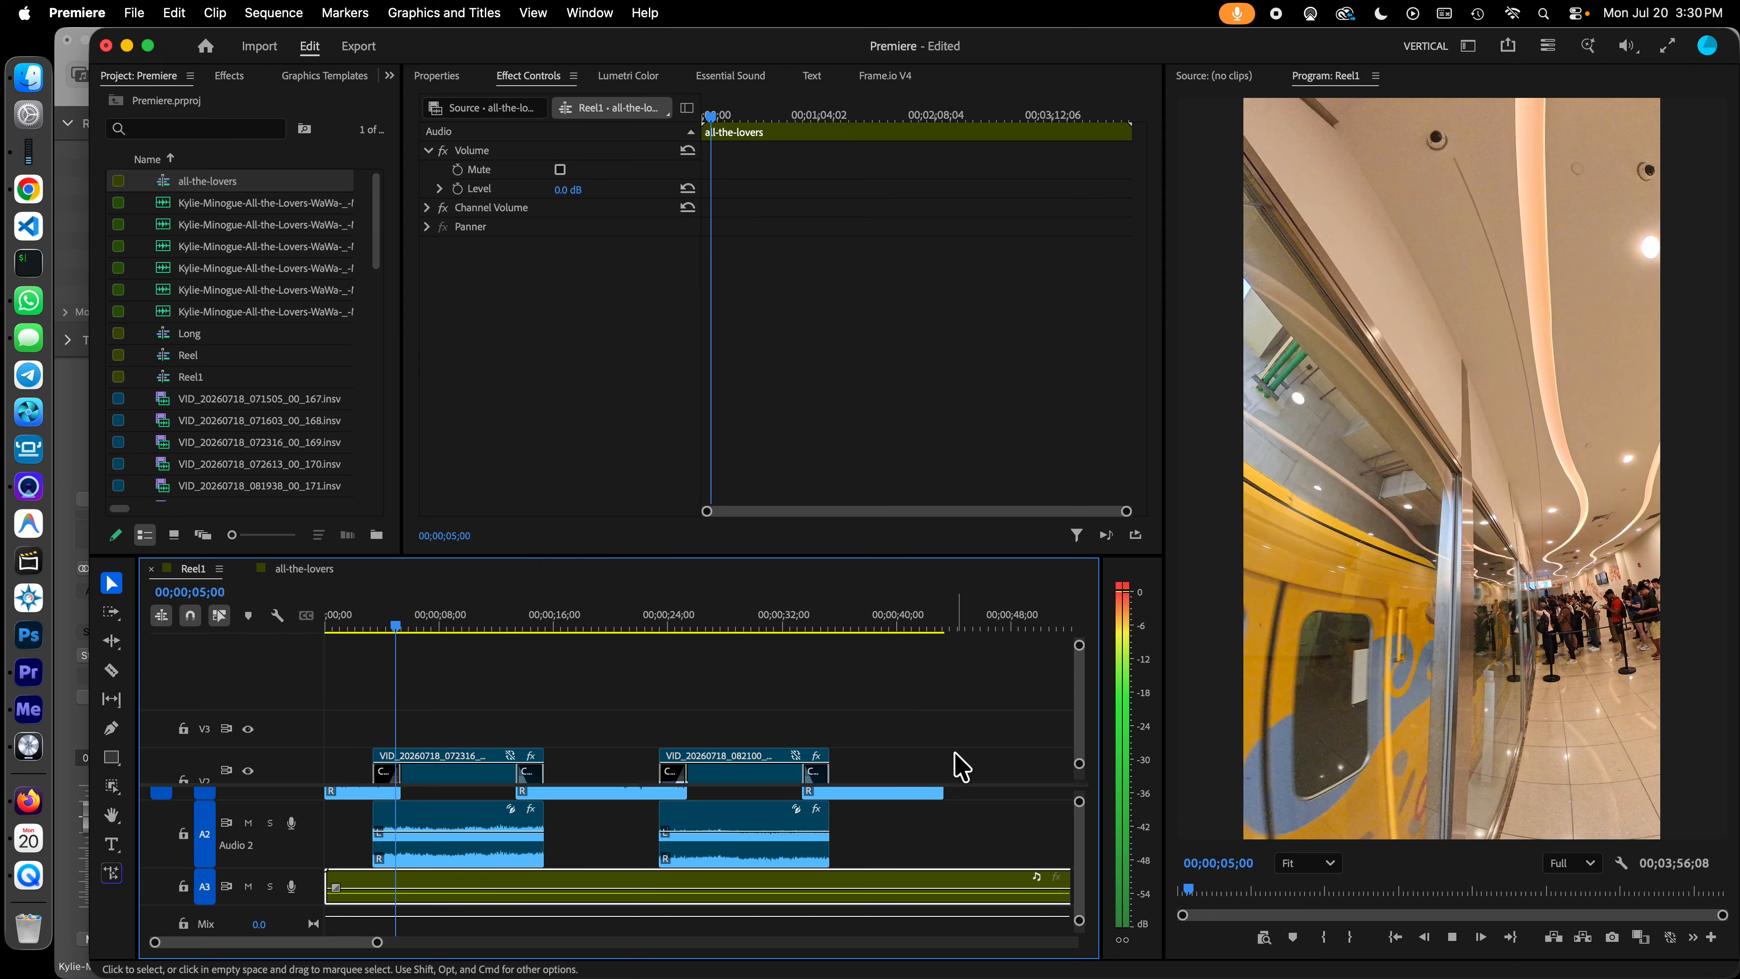
{"action": "key", "text": "space"}
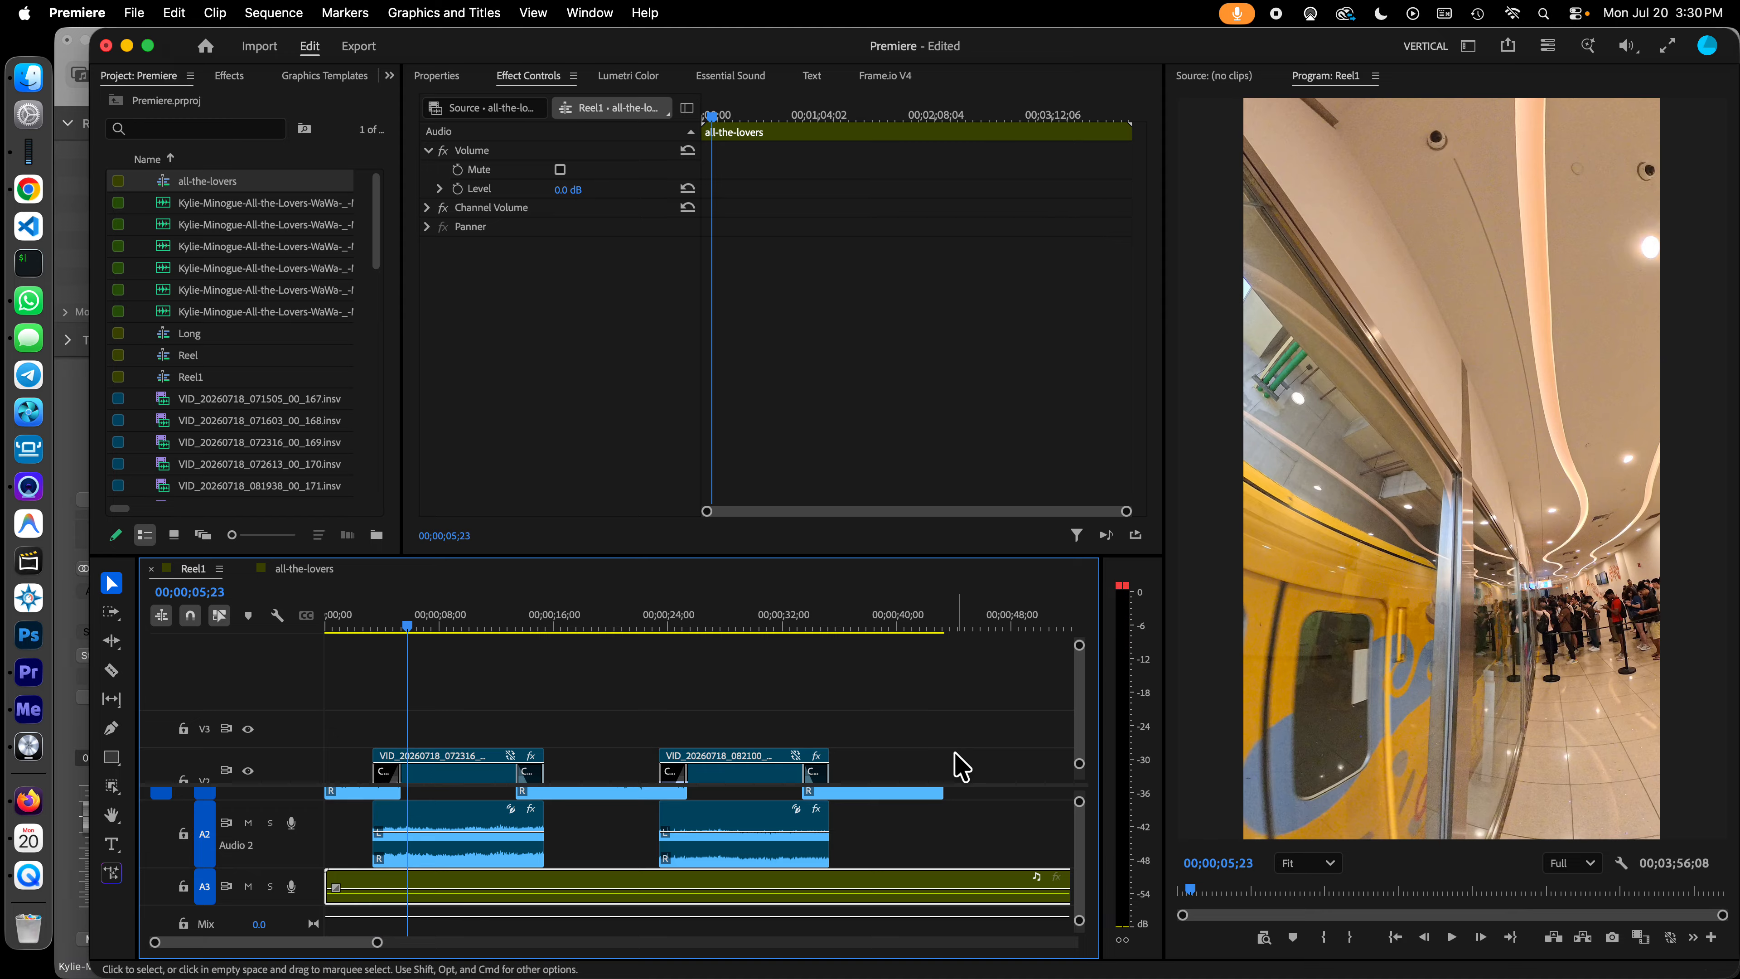
Step: Play Reel1 from about 37 seconds to just past the end of the last video clip
{"action": "scroll", "coordinate": [966, 768], "scroll_direction": "down", "scroll_amount": 5}
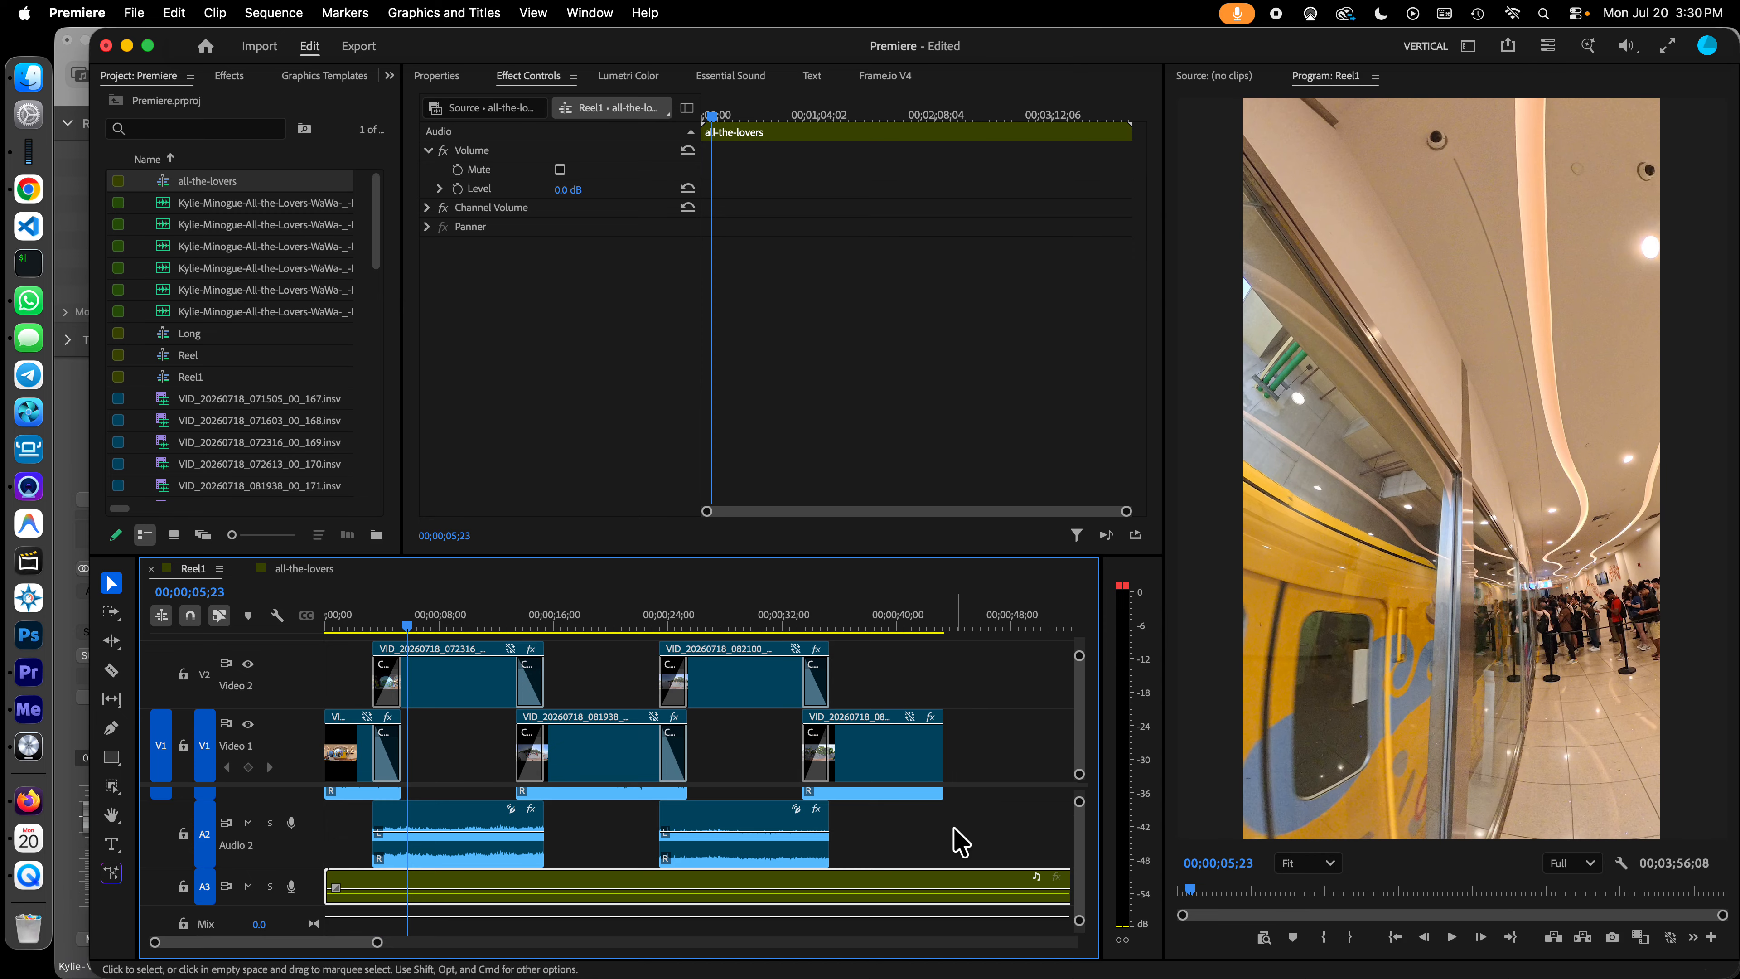
{"action": "scroll", "coordinate": [961, 842], "scroll_direction": "up", "scroll_amount": 3}
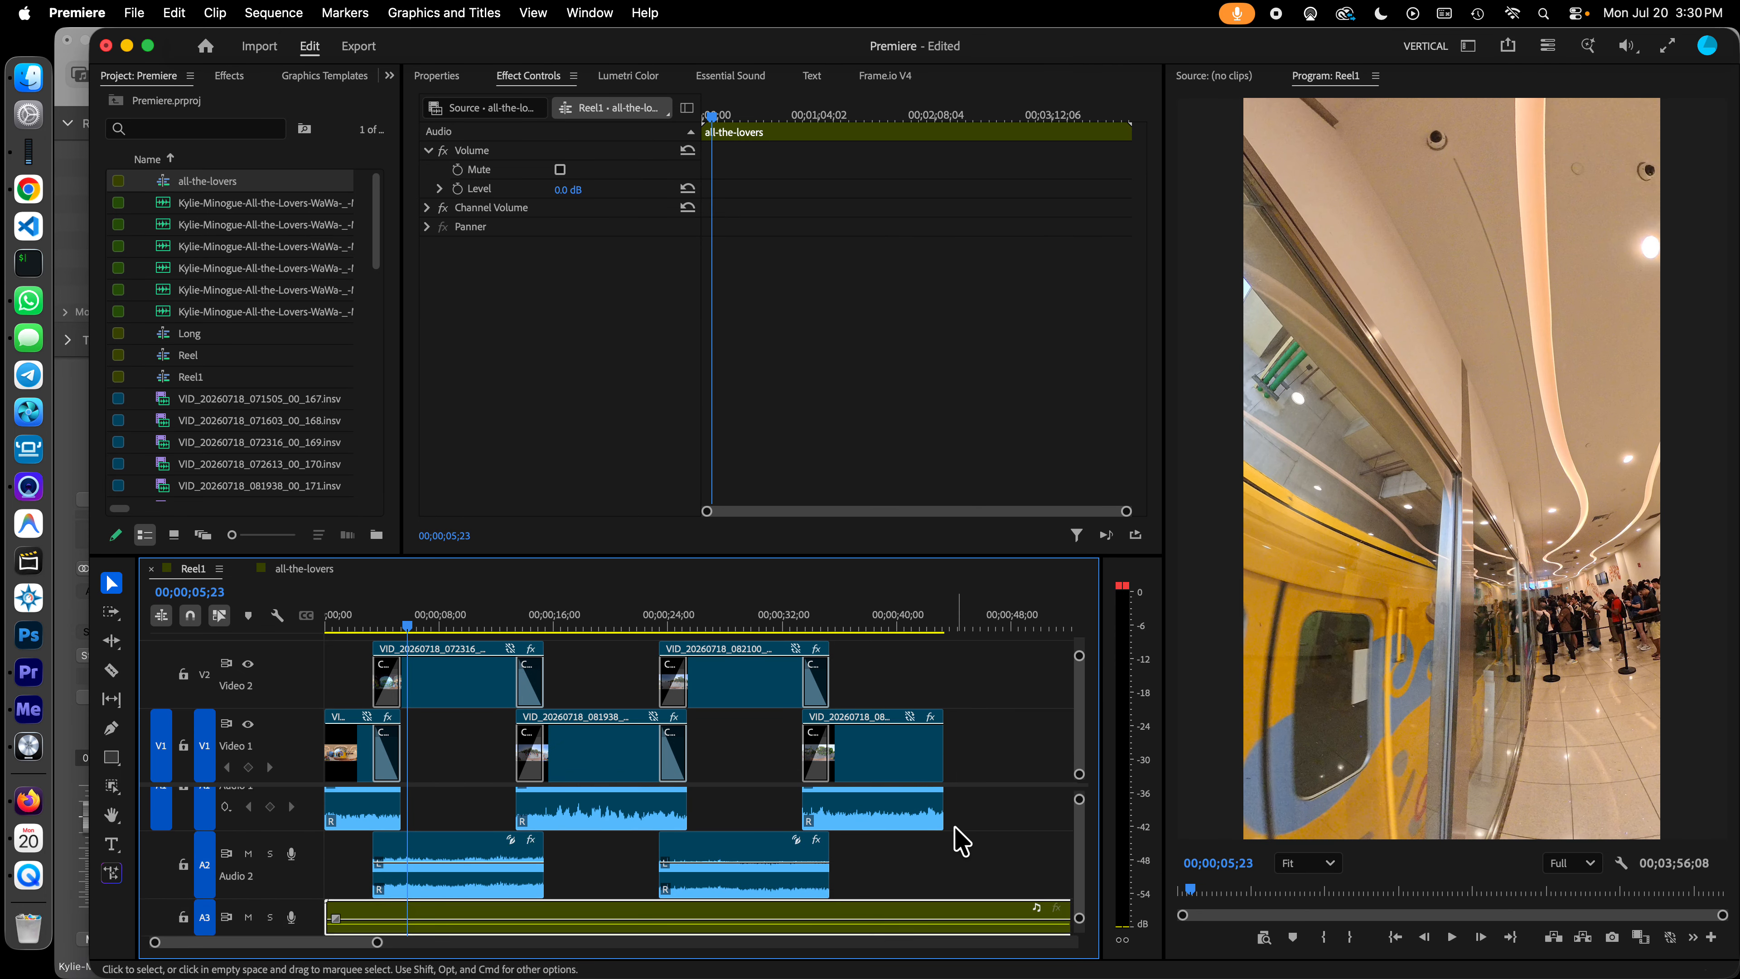
{"action": "scroll", "coordinate": [963, 841], "scroll_direction": "down", "scroll_amount": 1}
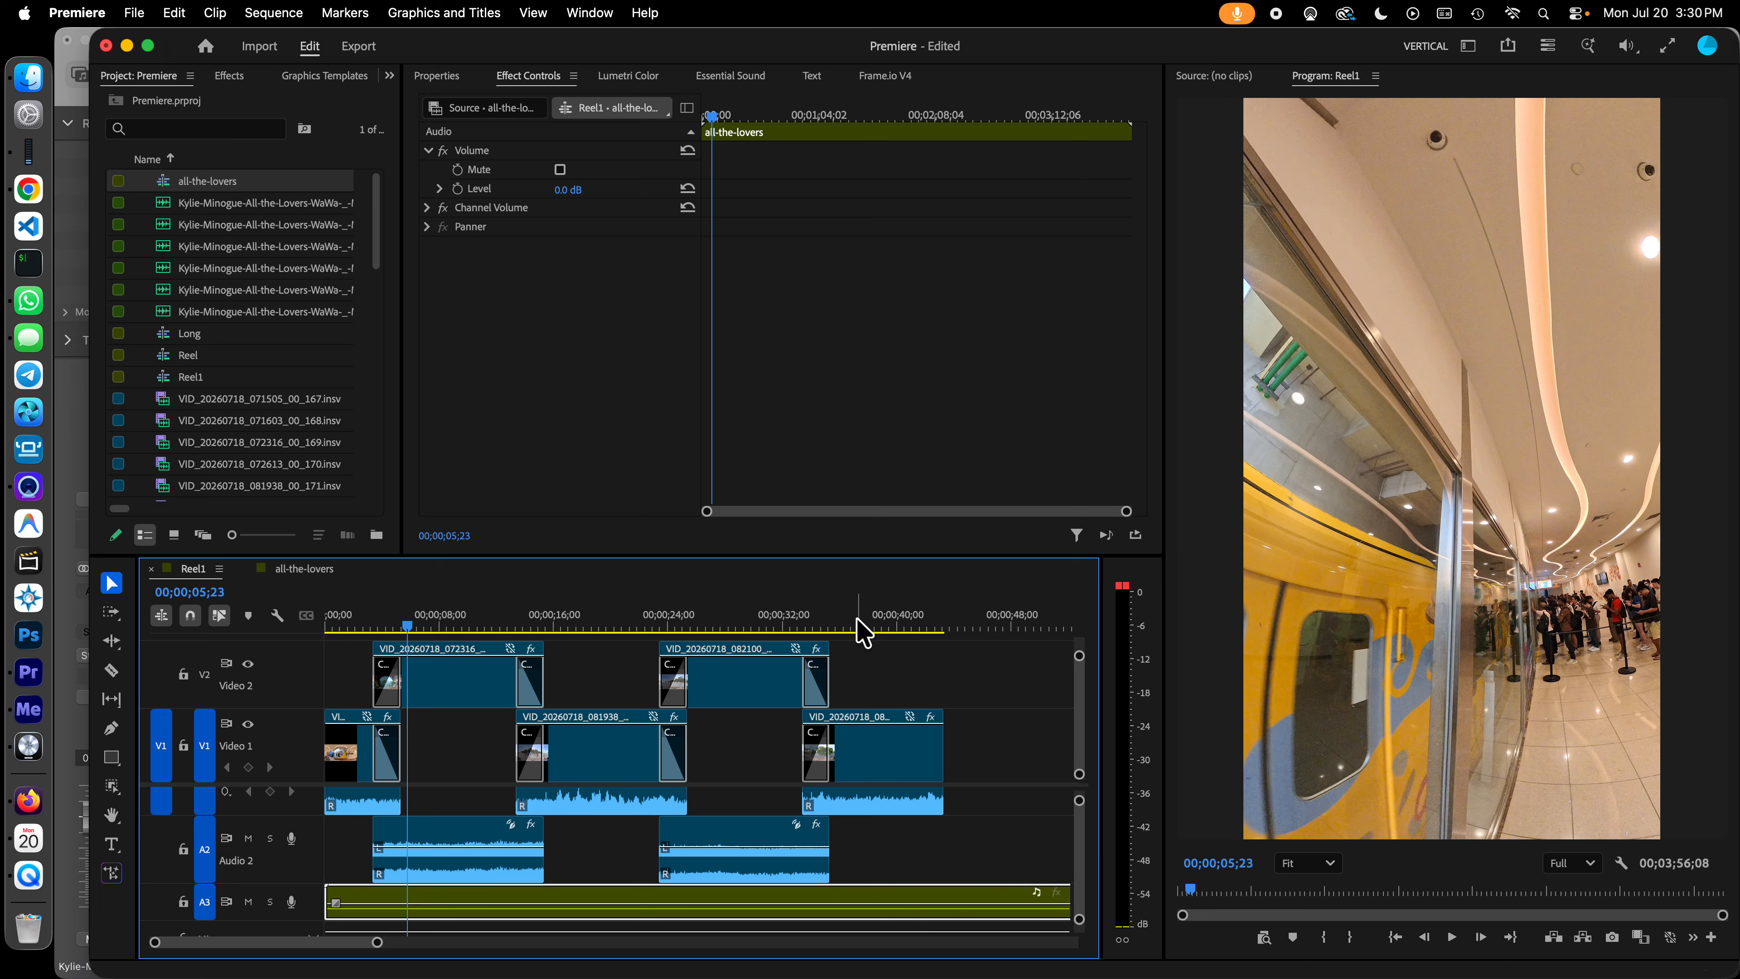
{"action": "left_click", "coordinate": [881, 618]}
{"action": "left_click", "coordinate": [862, 625]}
{"action": "key", "text": "space"}
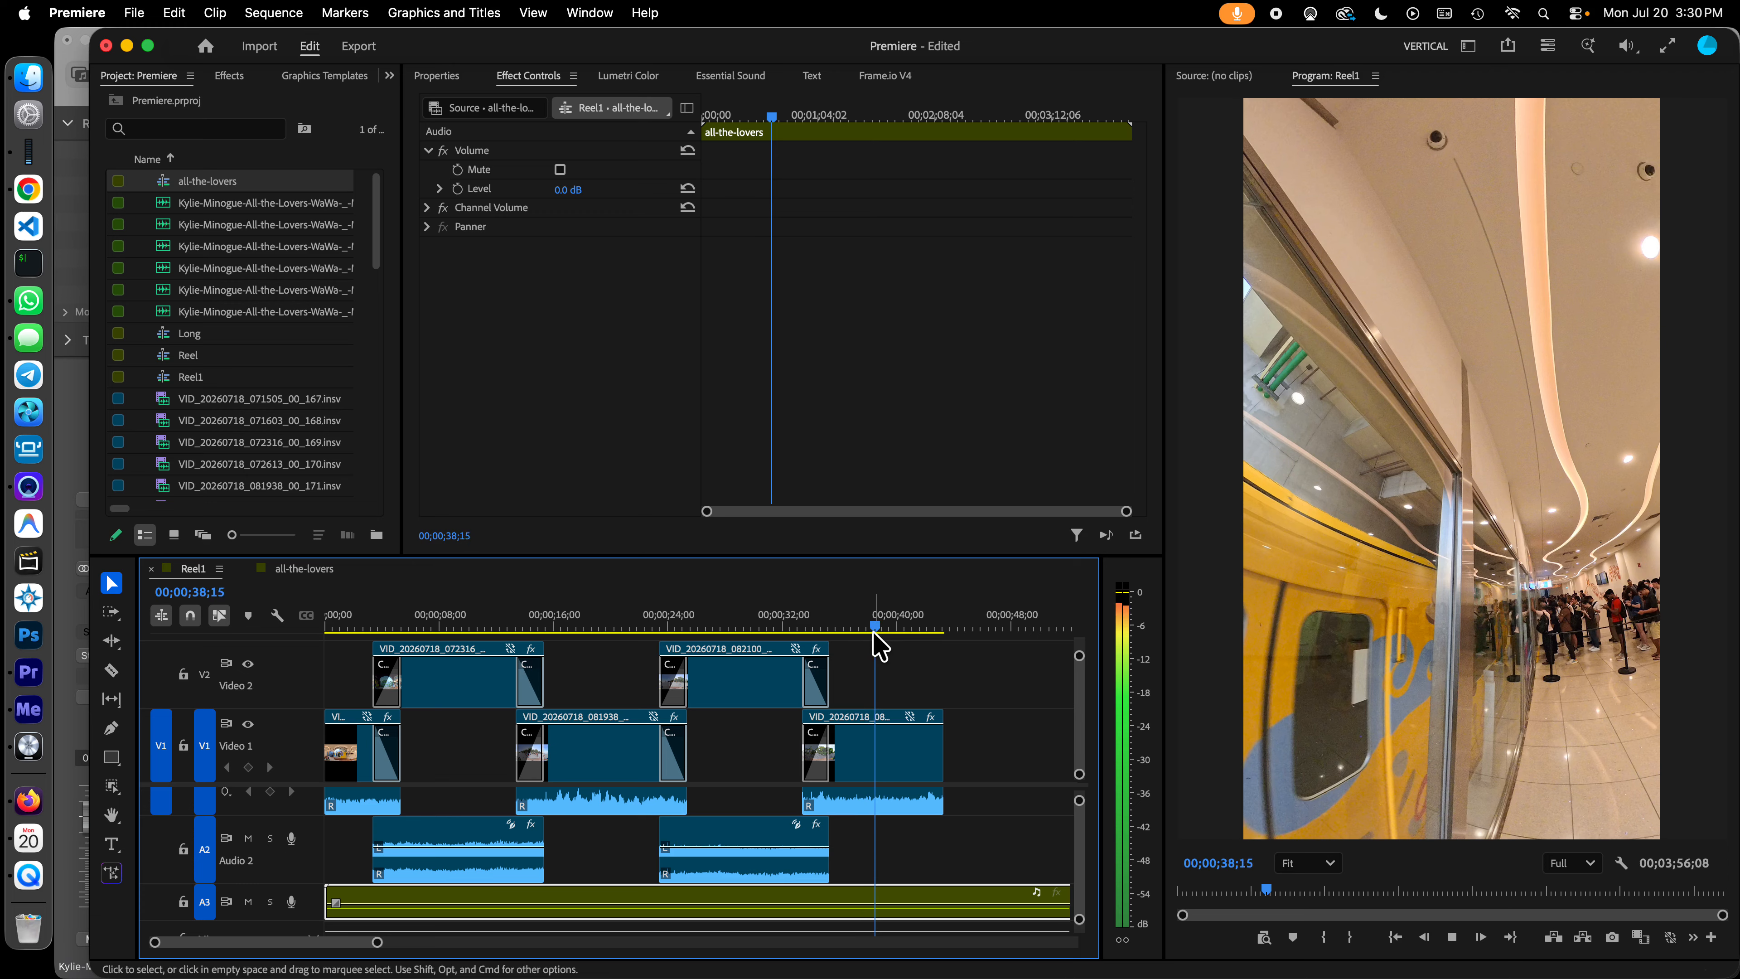
{"action": "left_click", "coordinate": [900, 720]}
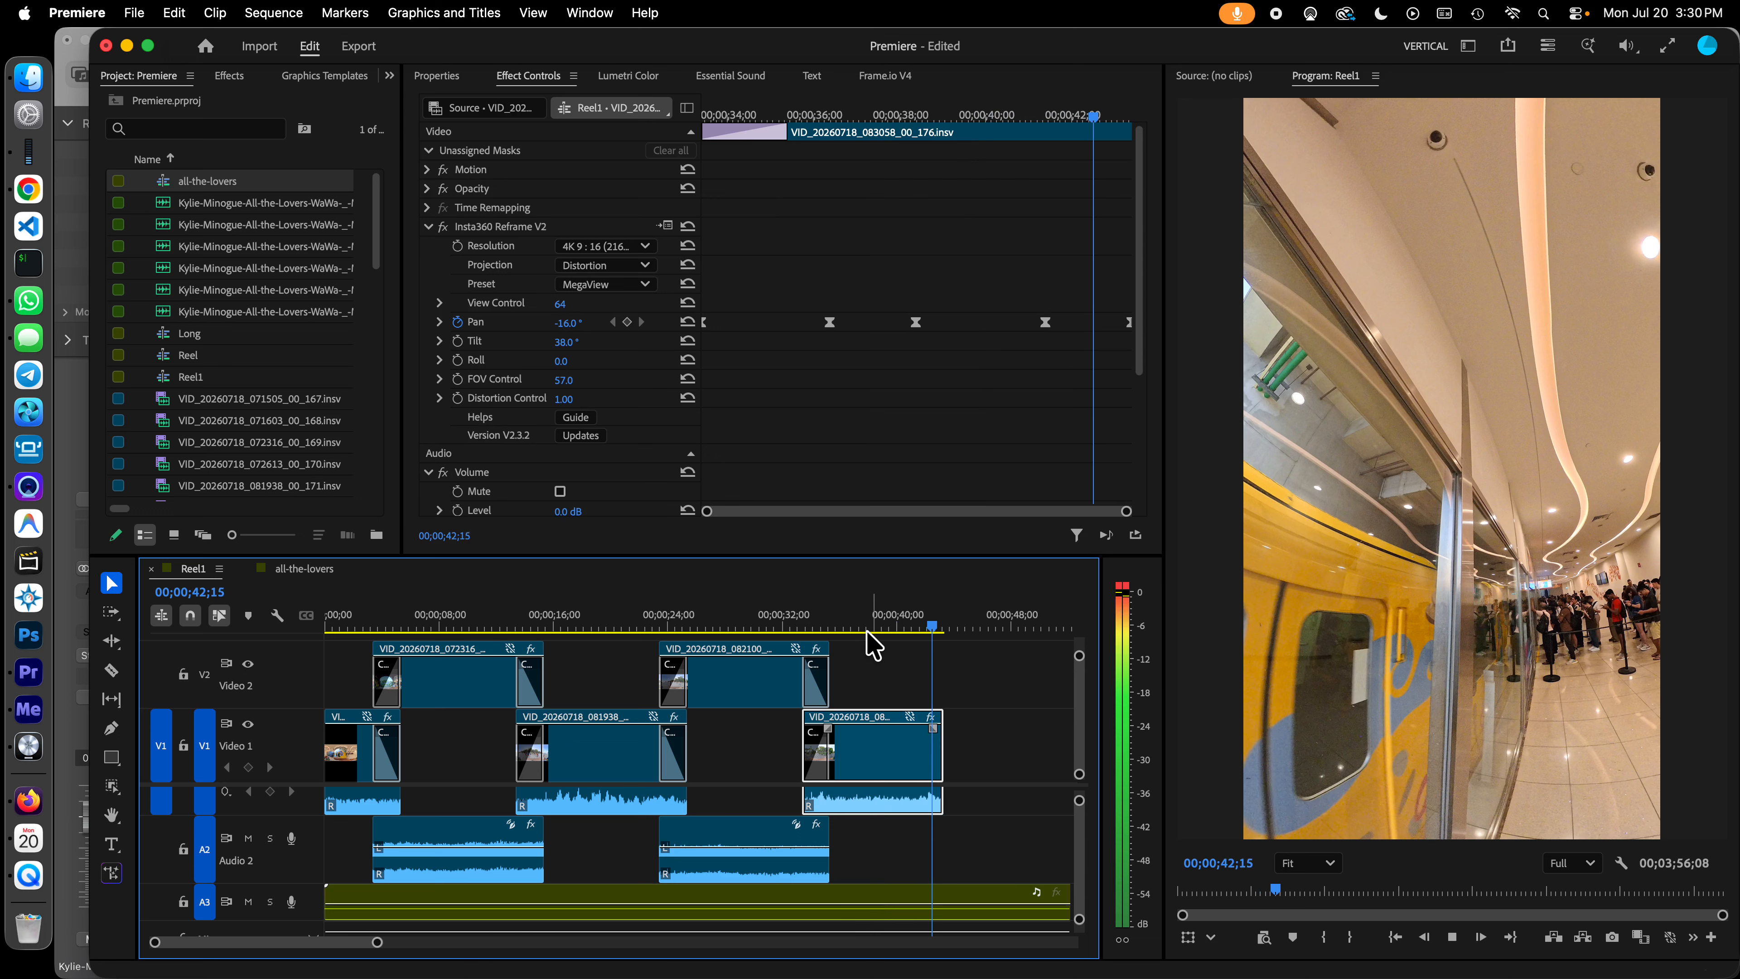
{"action": "key", "text": "space"}
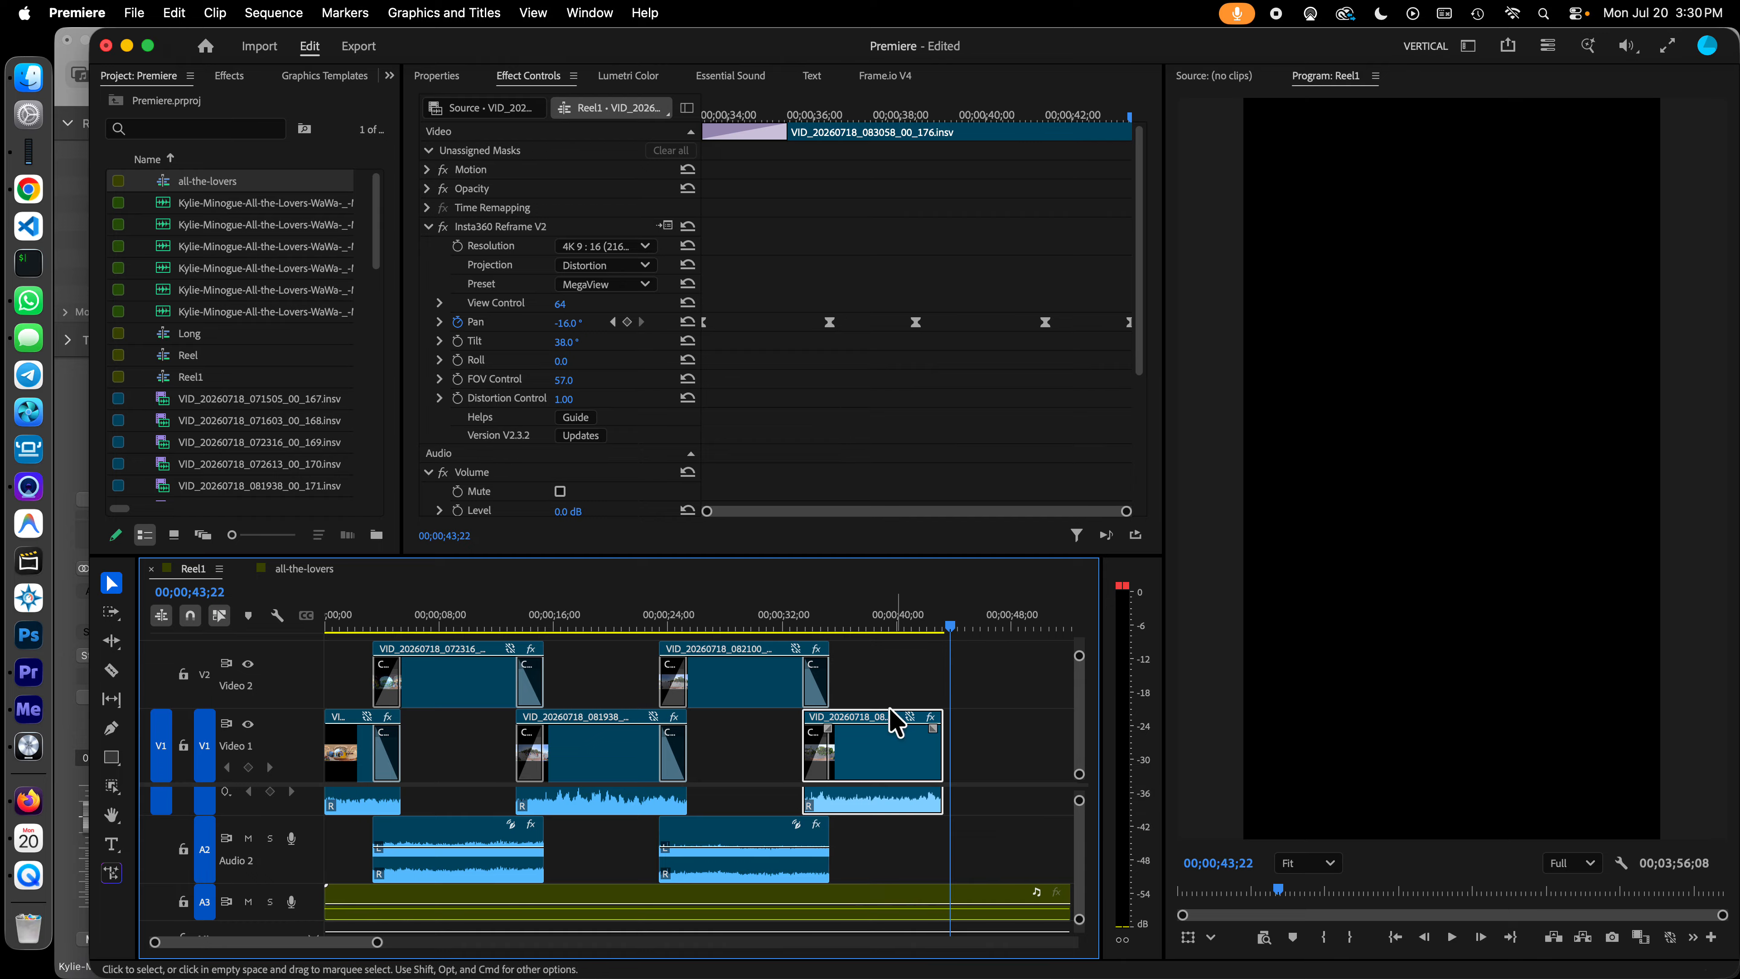
Step: Trim the end of the all-the-lovers audio on Audio 3 to the end of the last video clip
{"action": "left_click", "coordinate": [612, 323]}
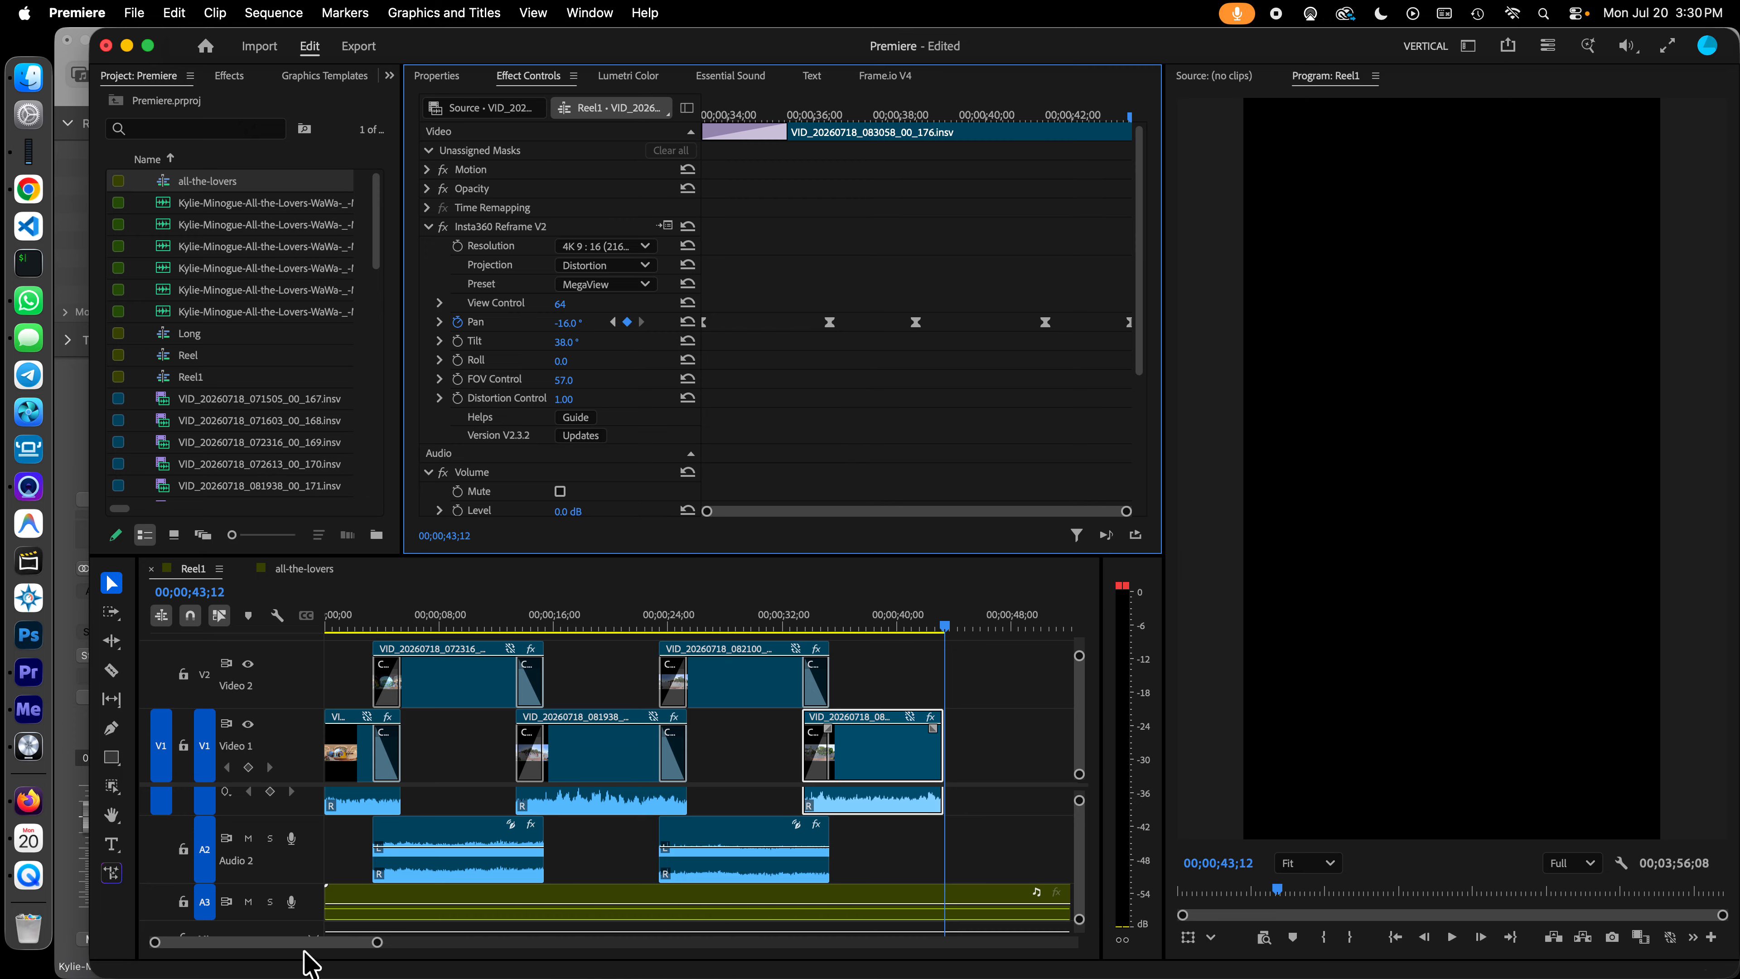
{"action": "left_click_drag", "start_coordinate": [377, 943], "coordinate": [711, 949]}
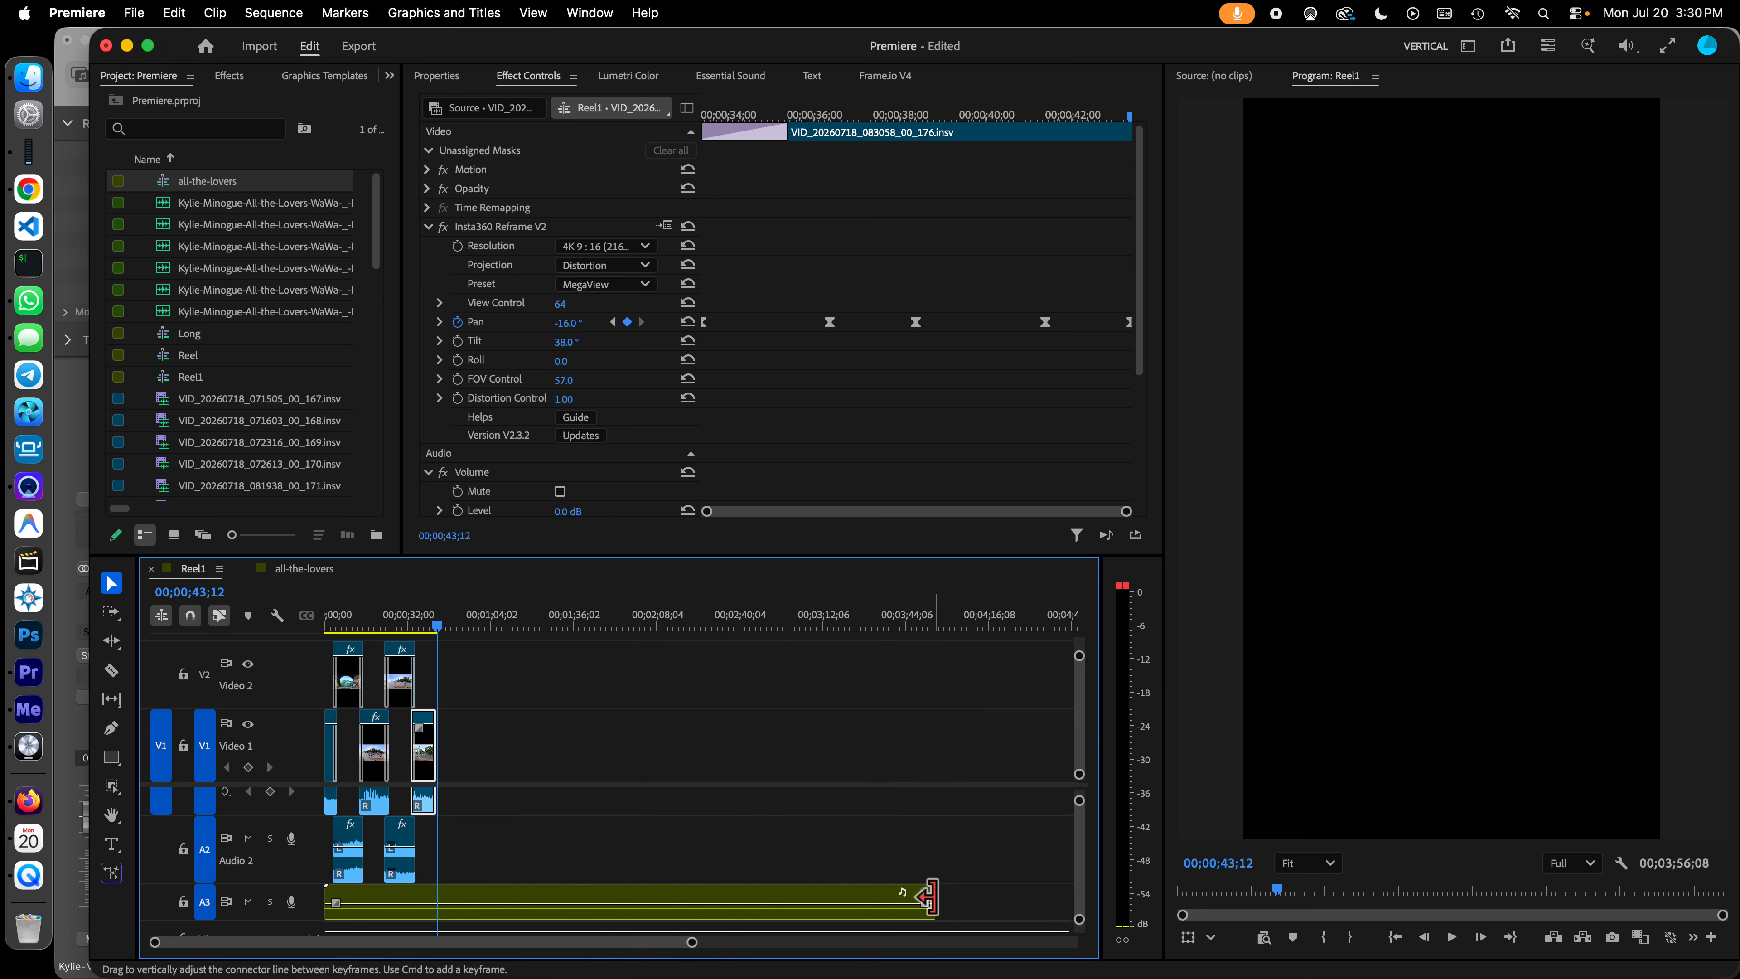
{"action": "left_click_drag", "start_coordinate": [927, 898], "coordinate": [426, 902]}
{"action": "left_click_drag", "start_coordinate": [692, 942], "coordinate": [463, 943]}
{"action": "left_click", "coordinate": [1395, 938]}
{"action": "left_click", "coordinate": [1515, 938]}
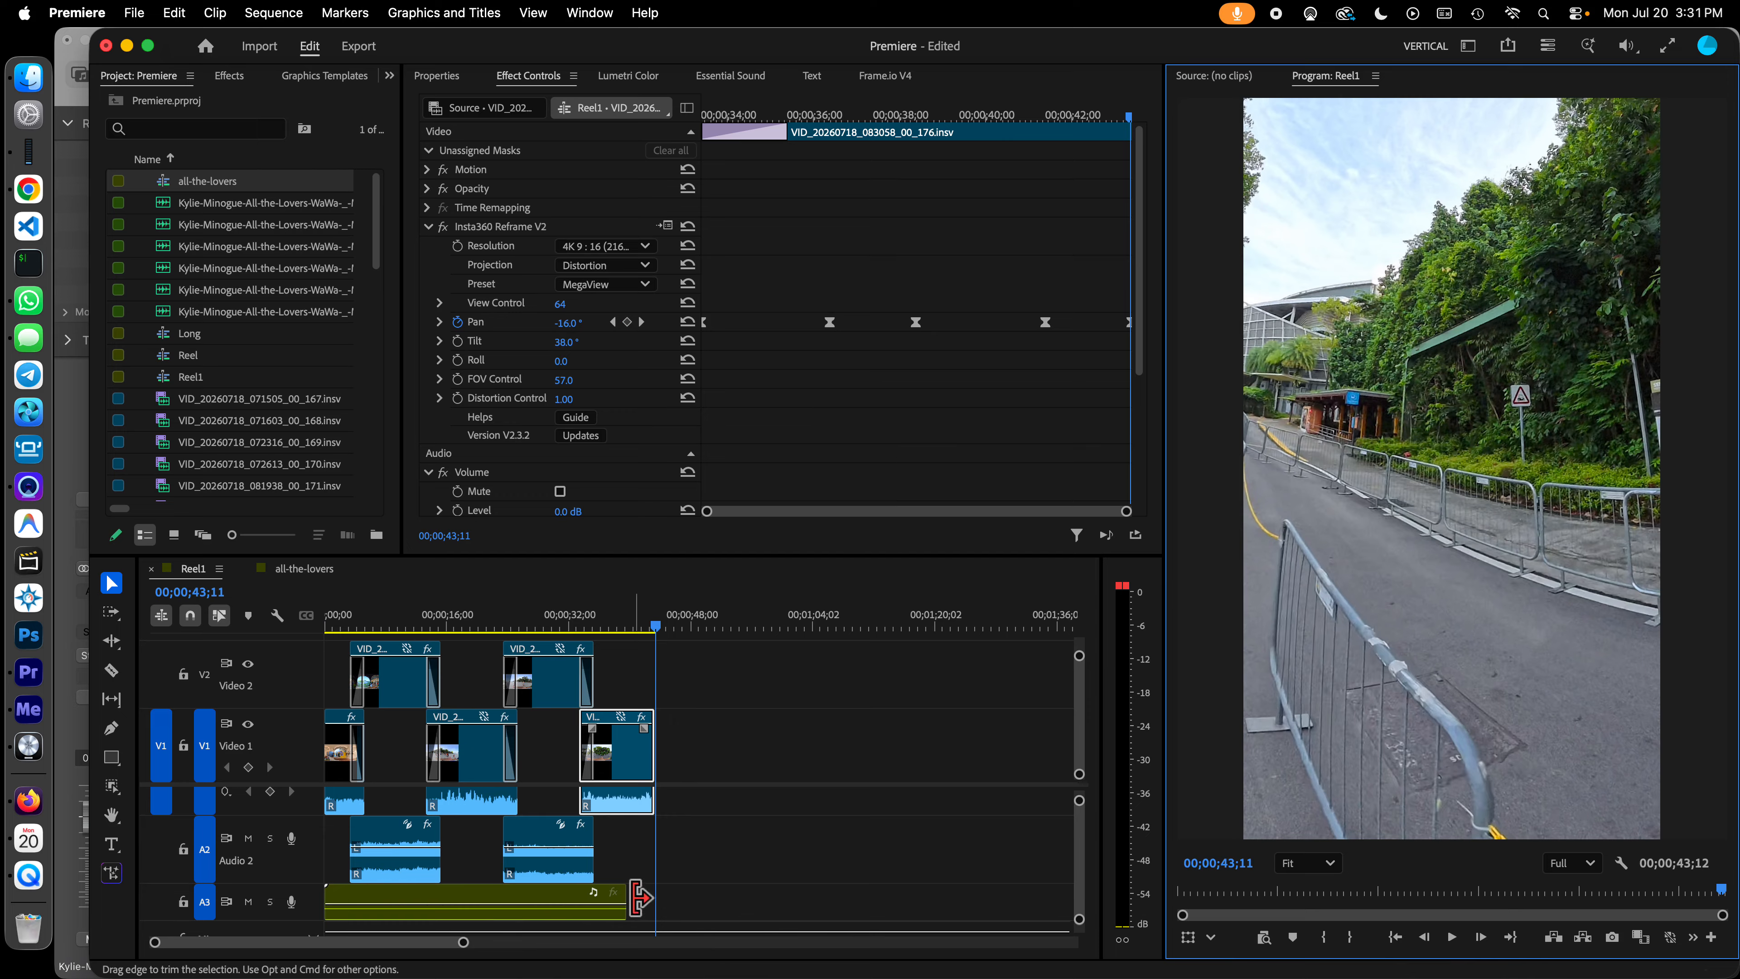
{"action": "left_click_drag", "start_coordinate": [641, 899], "coordinate": [655, 900]}
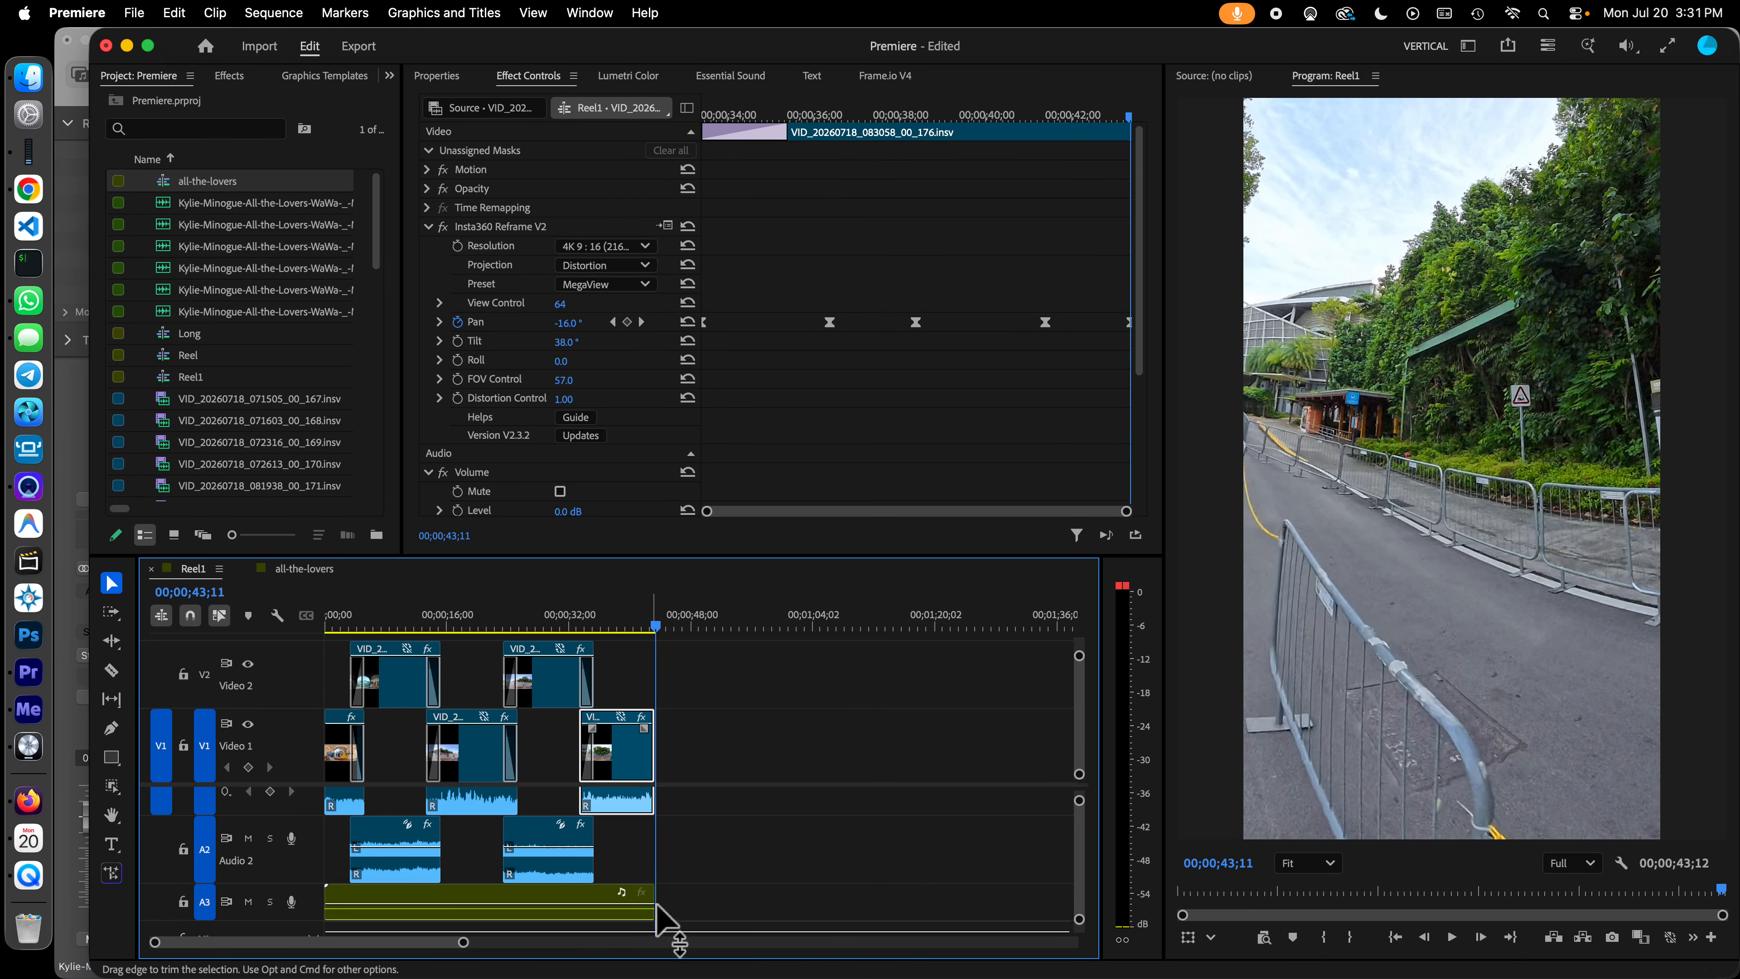
Step: Play the sequence from 00;00;38;04 to its end and save the project
{"action": "left_click", "coordinate": [614, 621]}
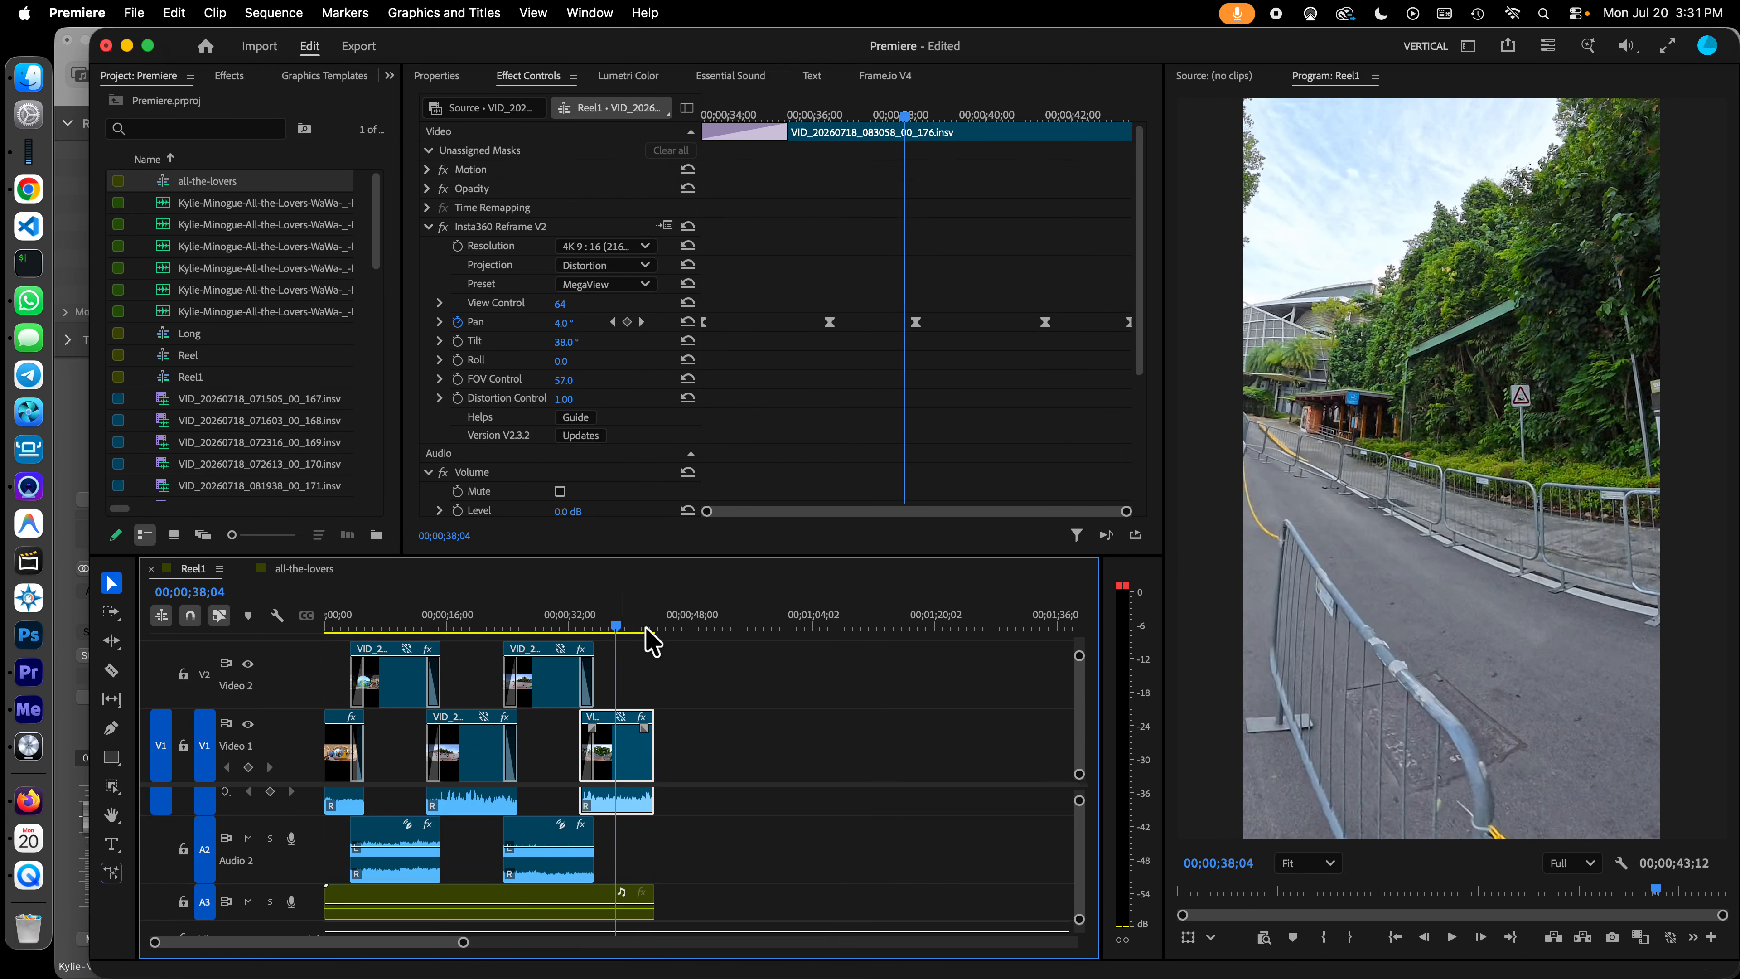
{"action": "key", "text": "space"}
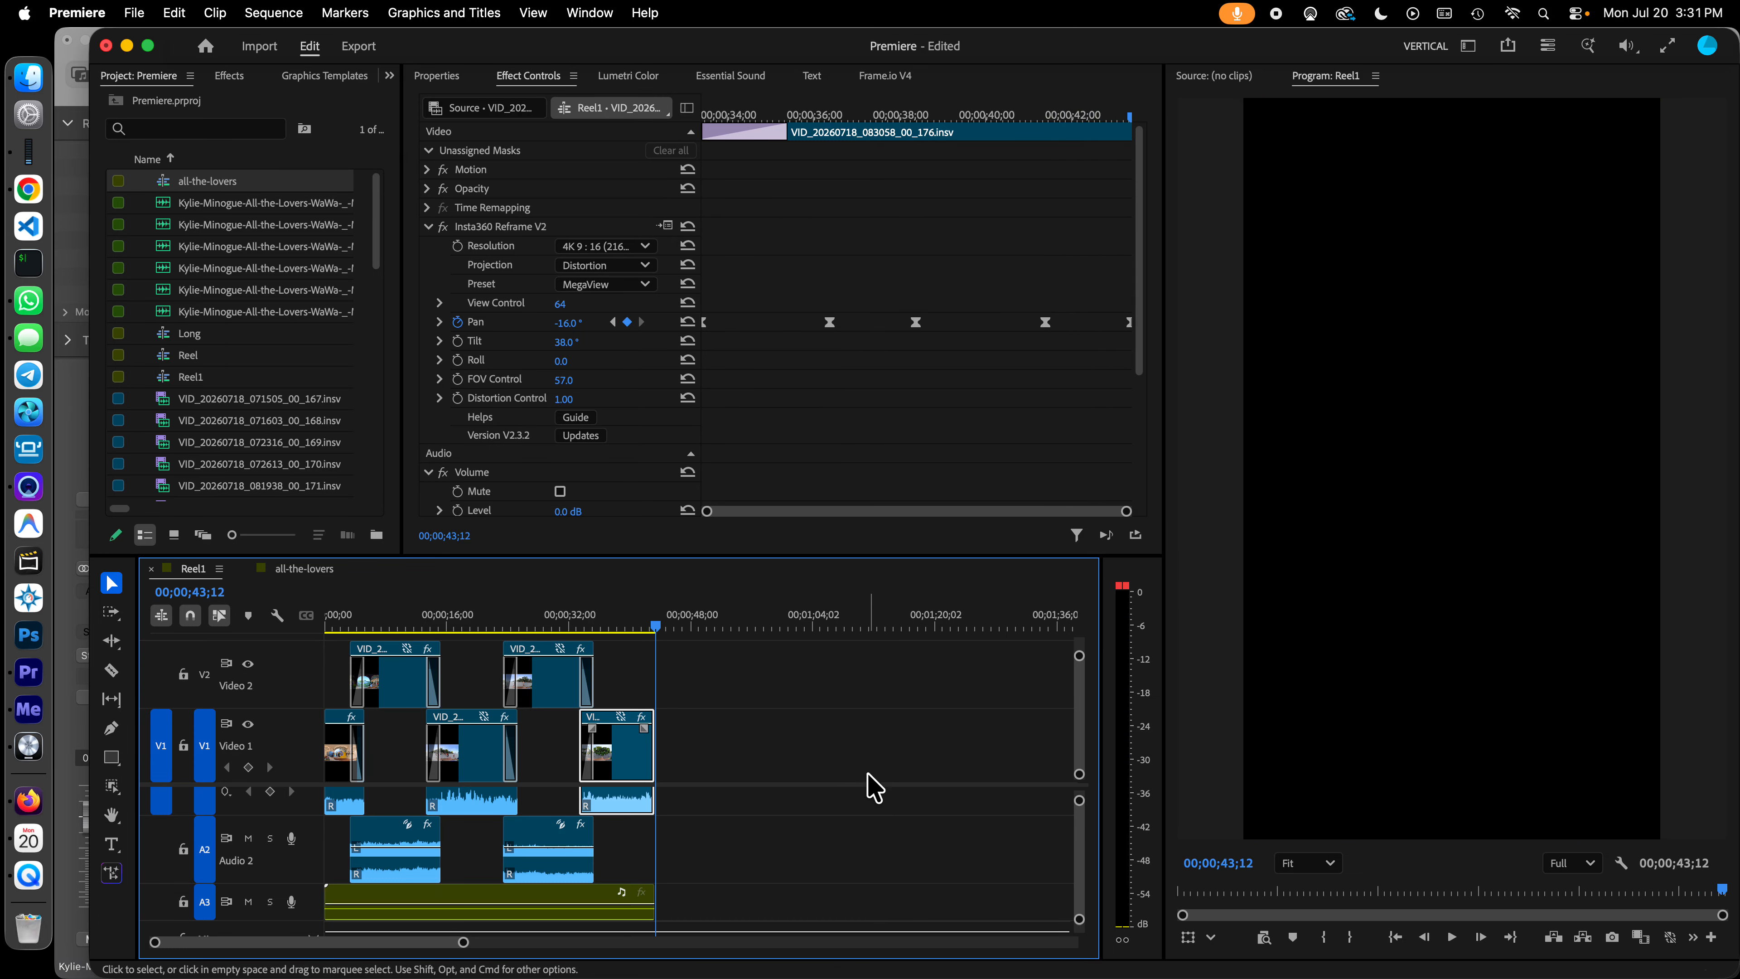
{"action": "key", "text": "super+s"}
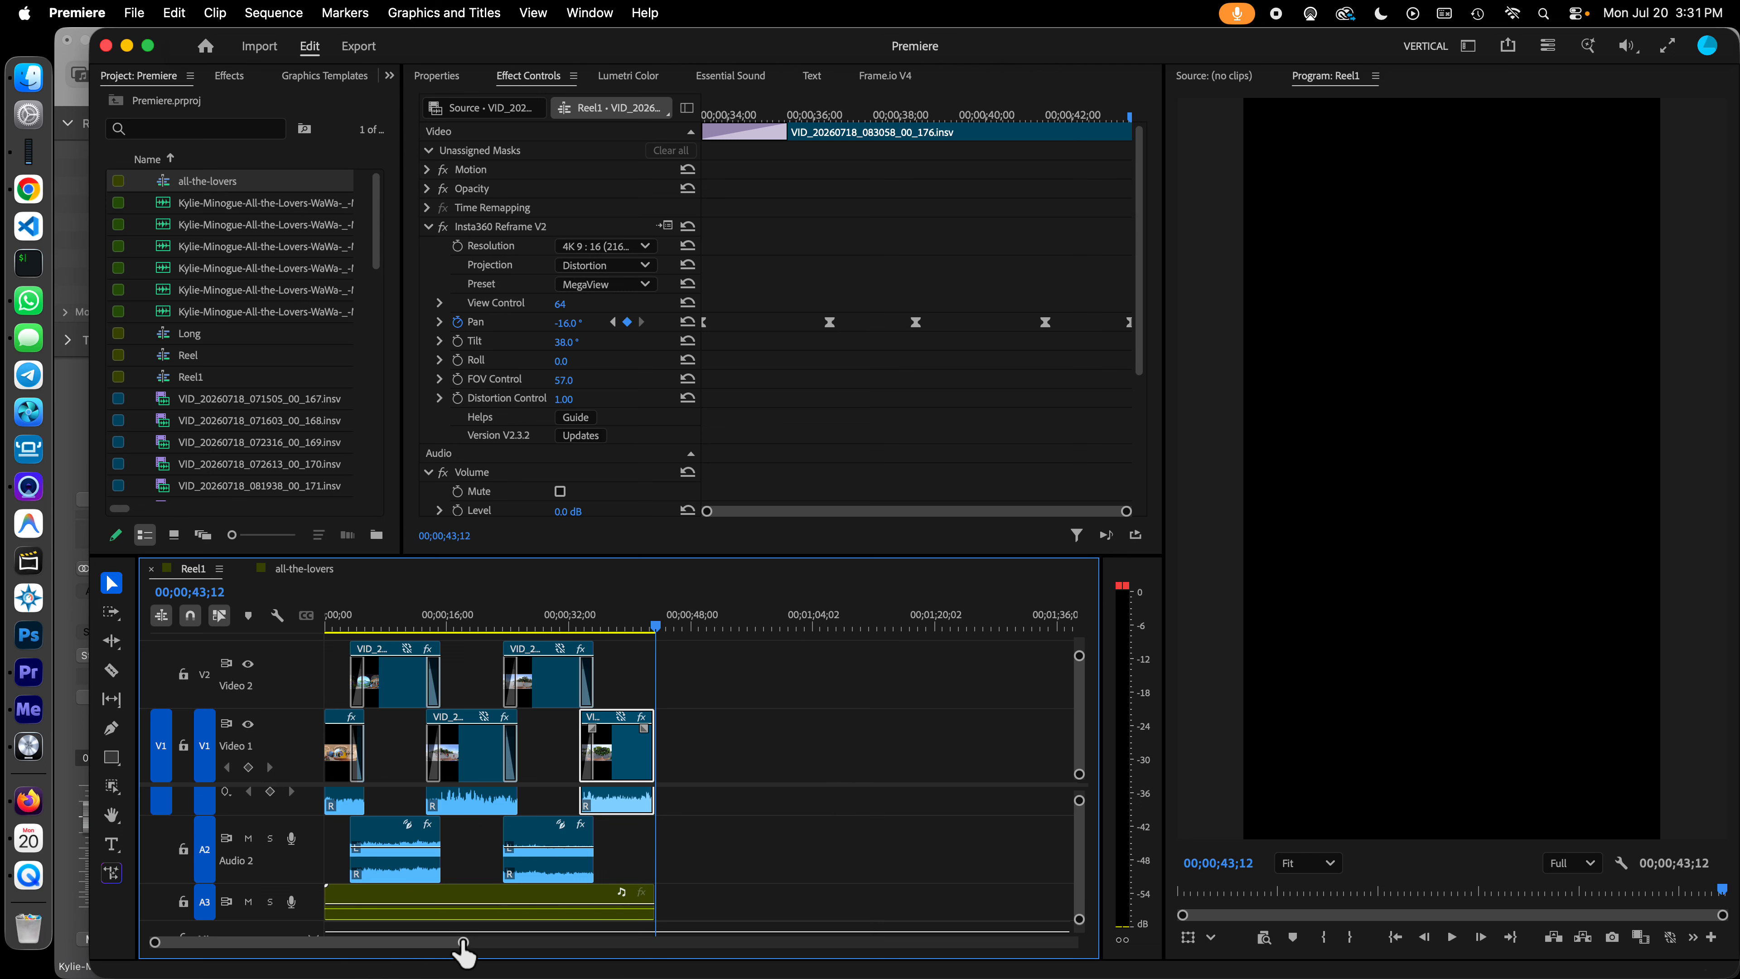
Step: Play about the first 3 seconds of Reel1 and return the playhead to 00;00;00;00
{"action": "left_click_drag", "start_coordinate": [464, 952], "coordinate": [272, 945]}
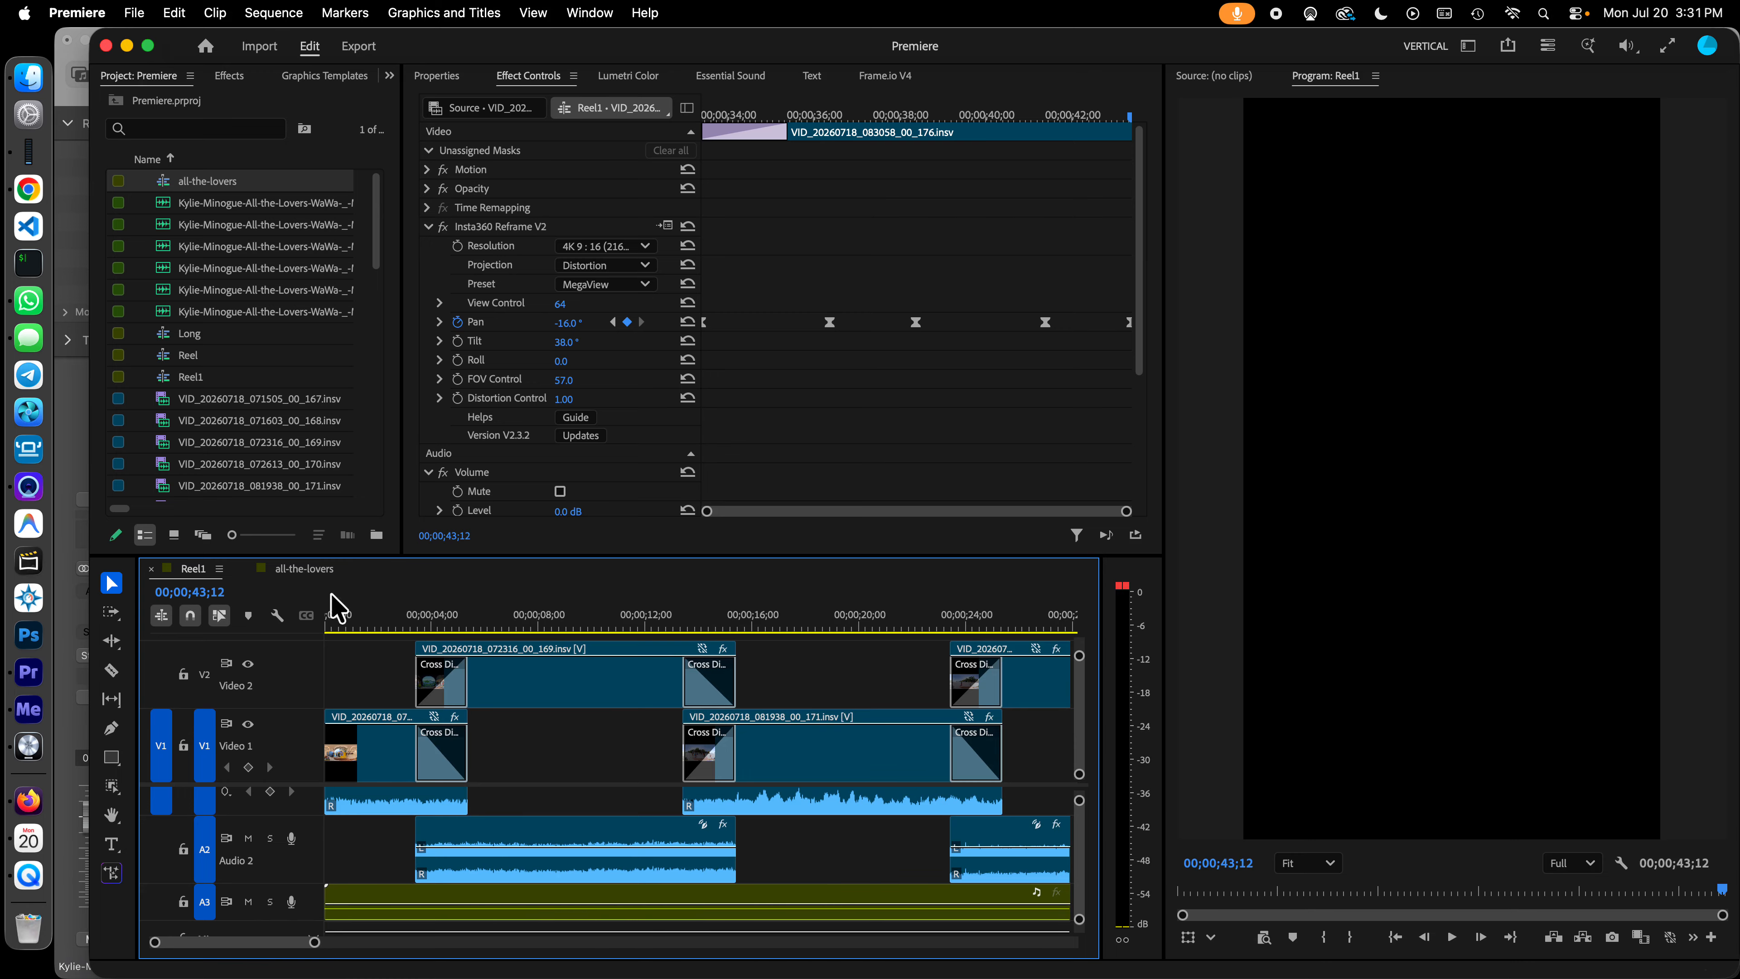
{"action": "left_click", "coordinate": [328, 628]}
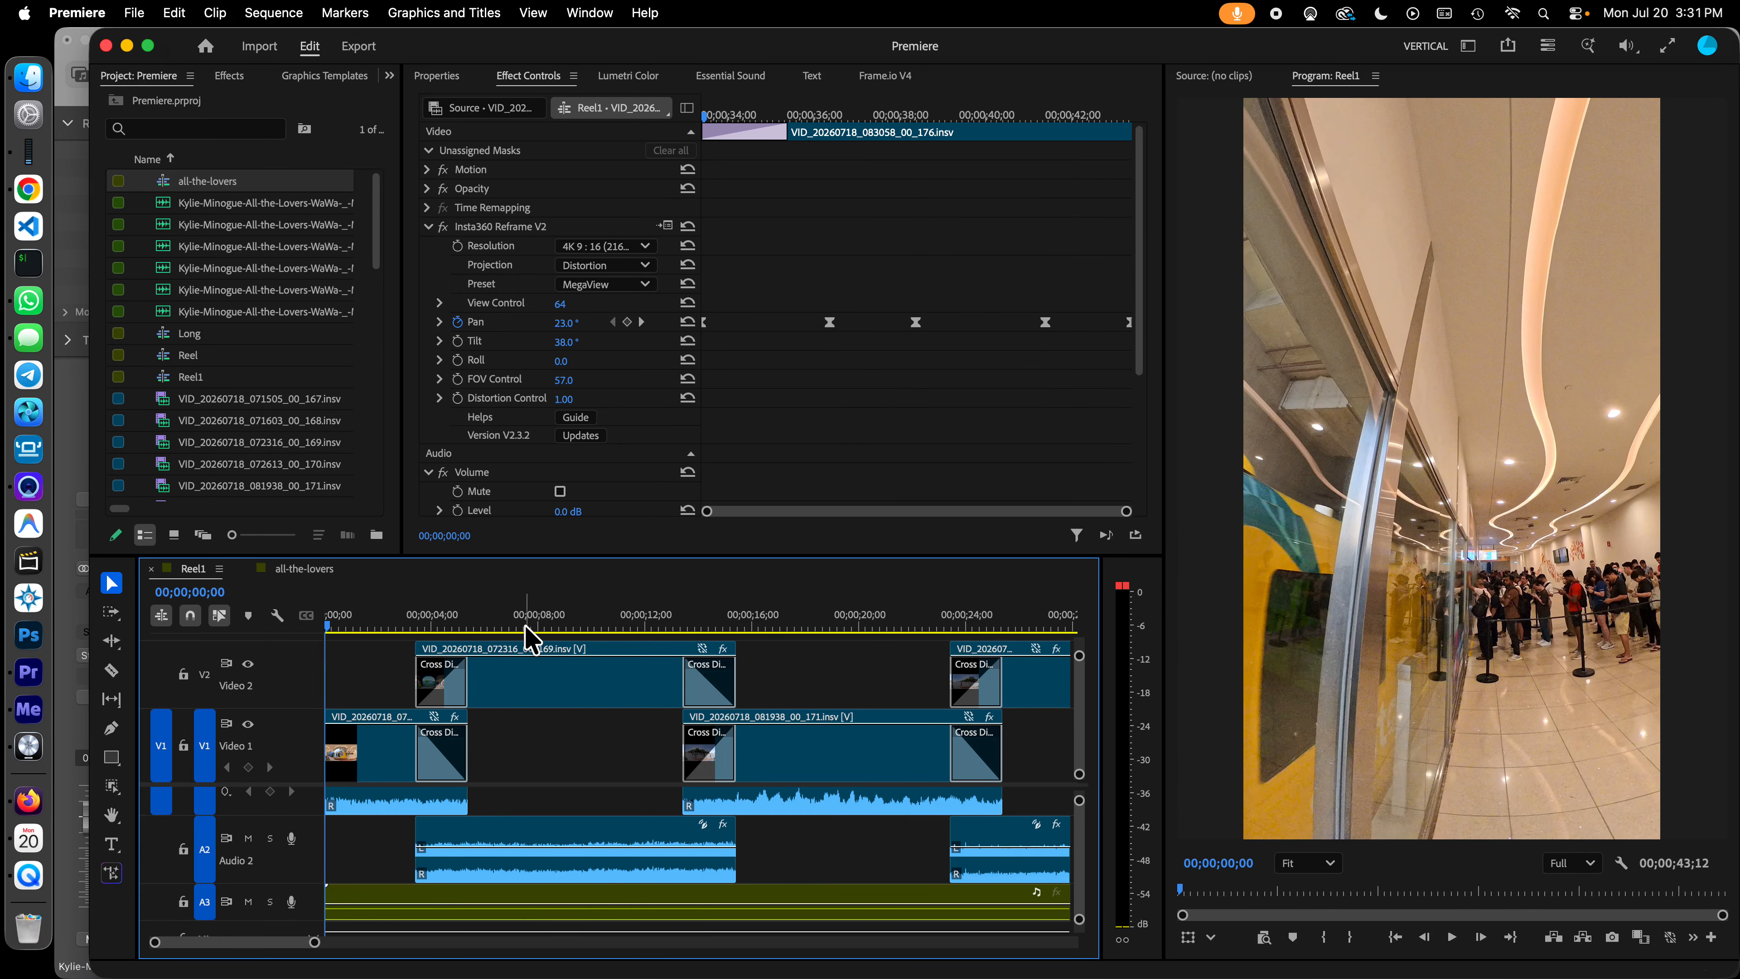
{"action": "key", "text": "space"}
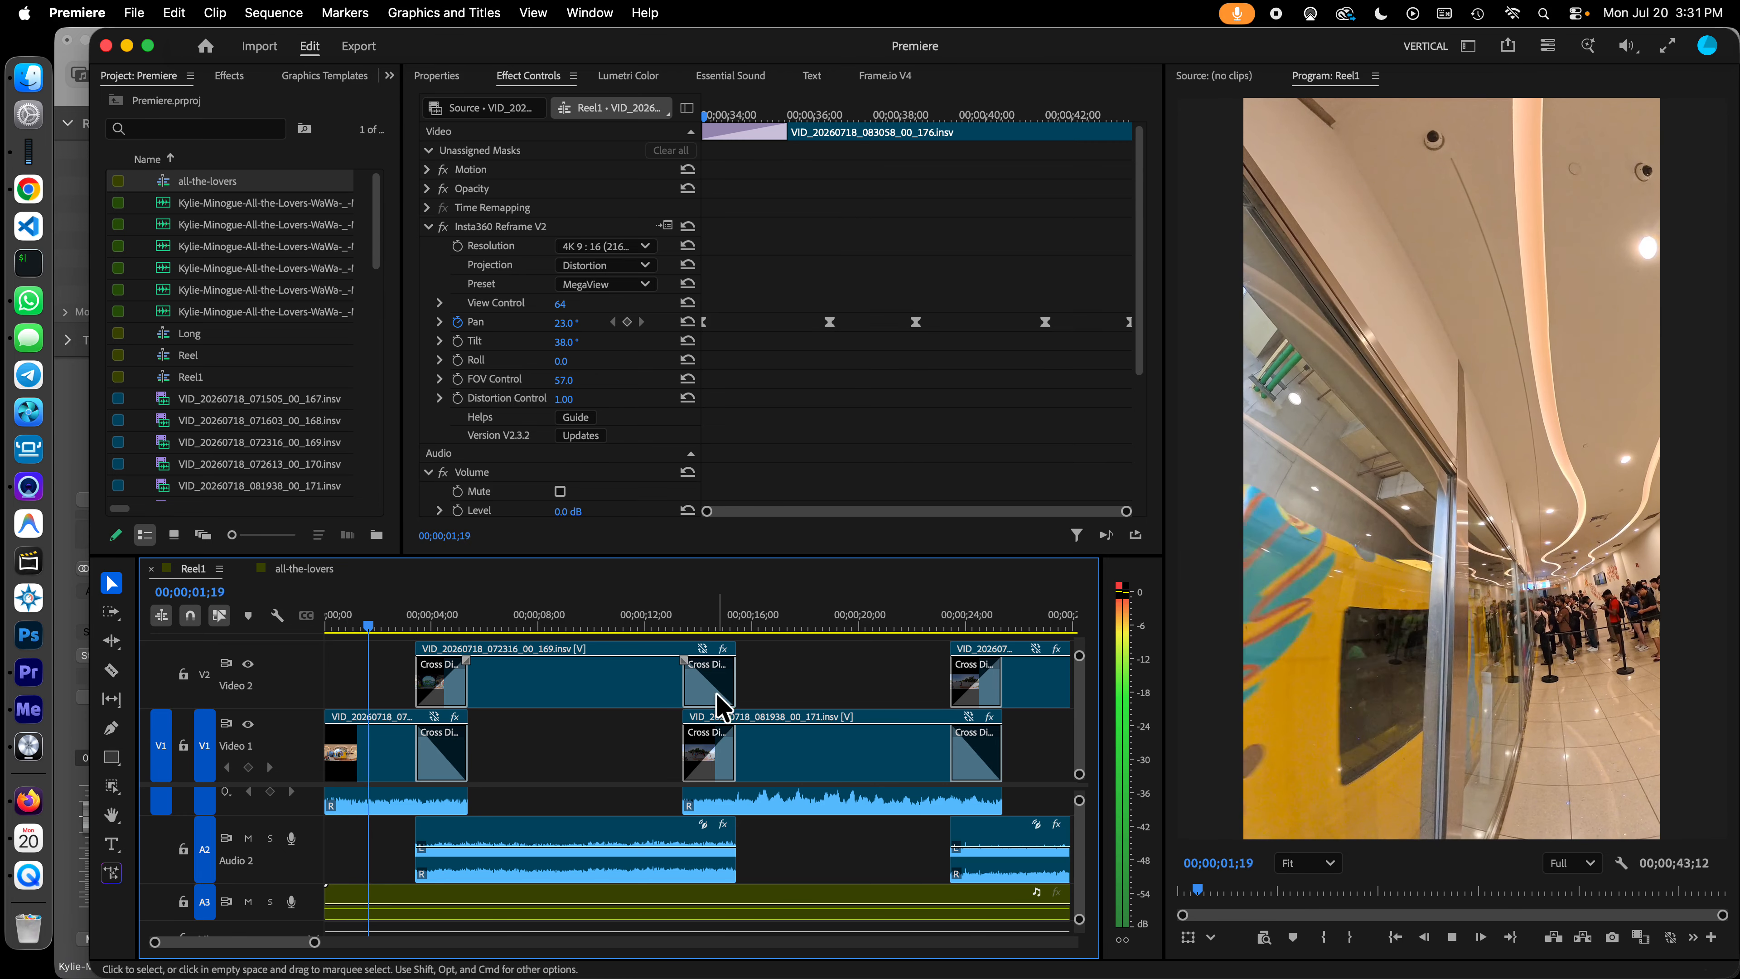
{"action": "key", "text": "space"}
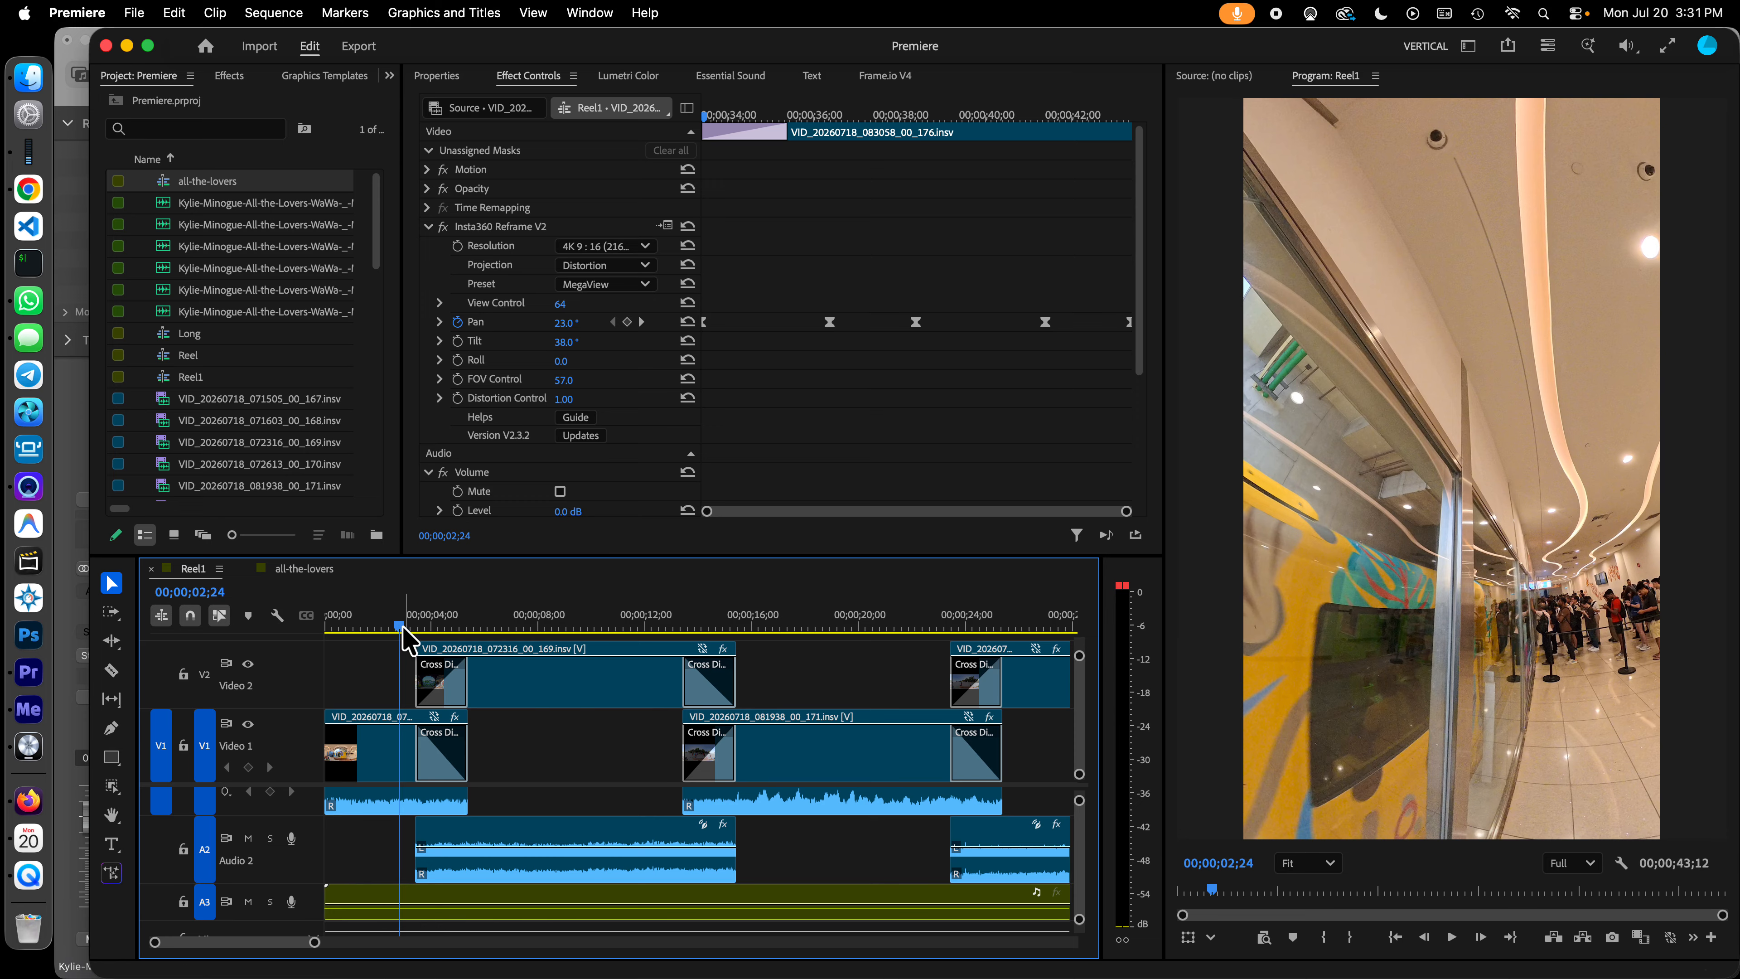
{"action": "left_click_drag", "start_coordinate": [401, 628], "coordinate": [329, 628]}
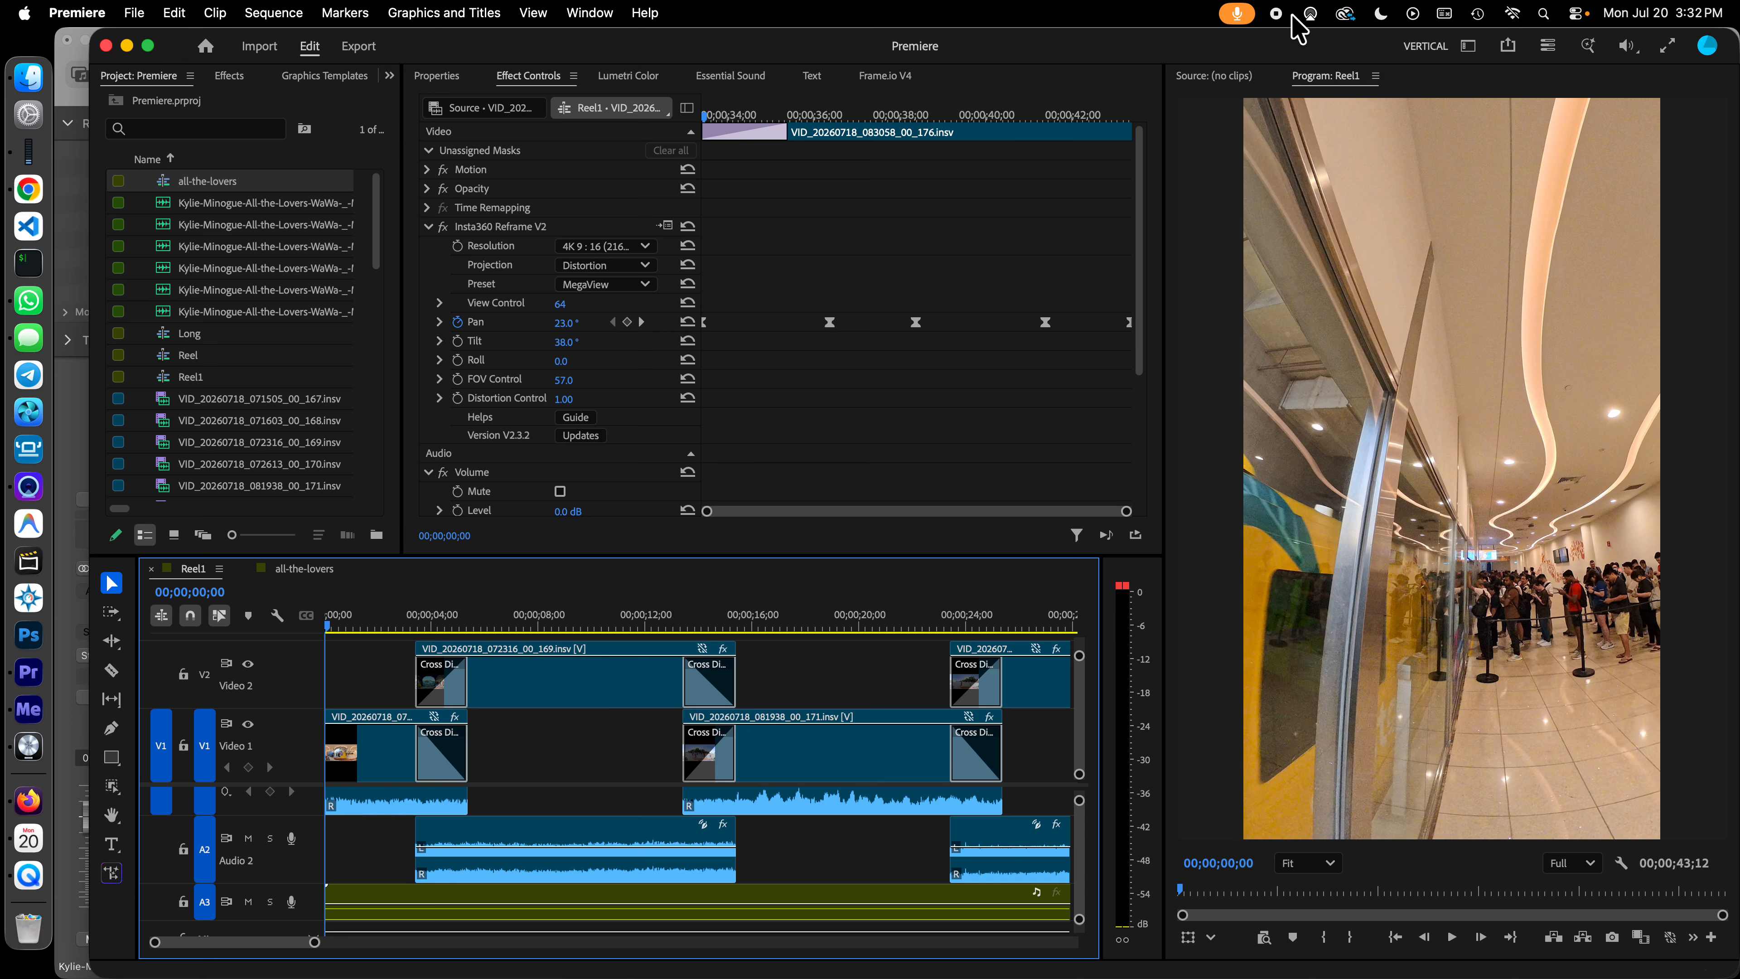
{"action": "left_click", "coordinate": [1276, 13]}
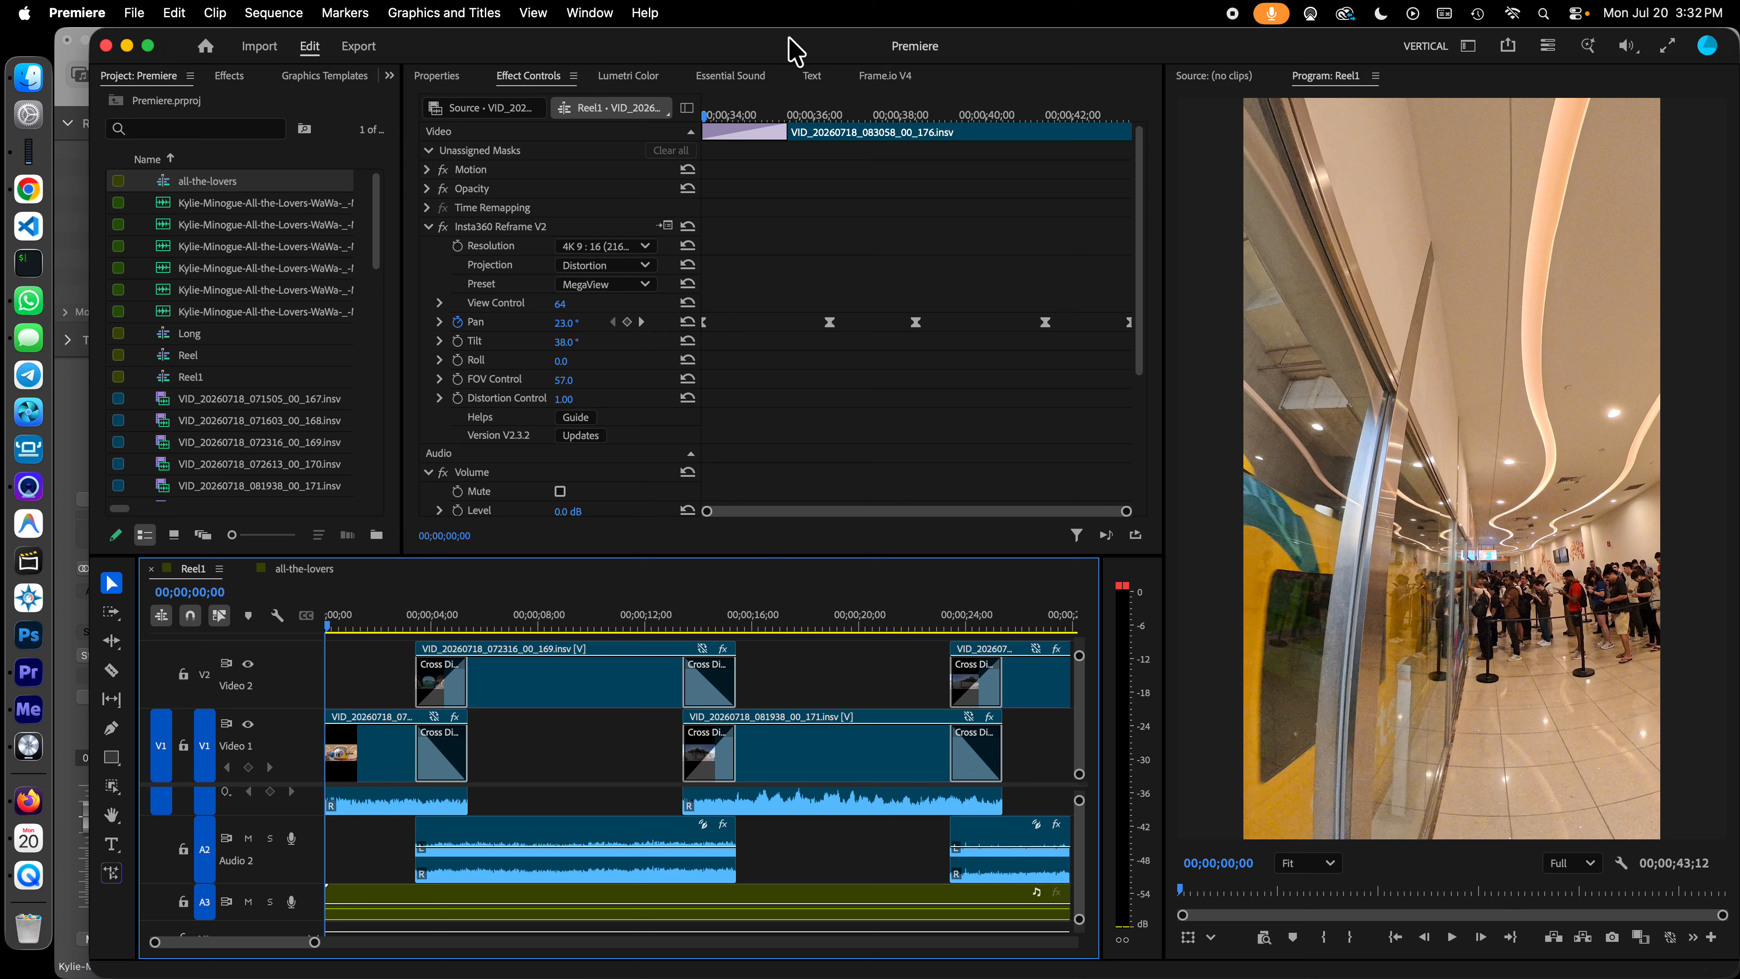
Step: Send the Reel1 sequence to the Adobe Media Encoder queue and switch to Media Encoder
{"action": "left_click", "coordinate": [135, 13]}
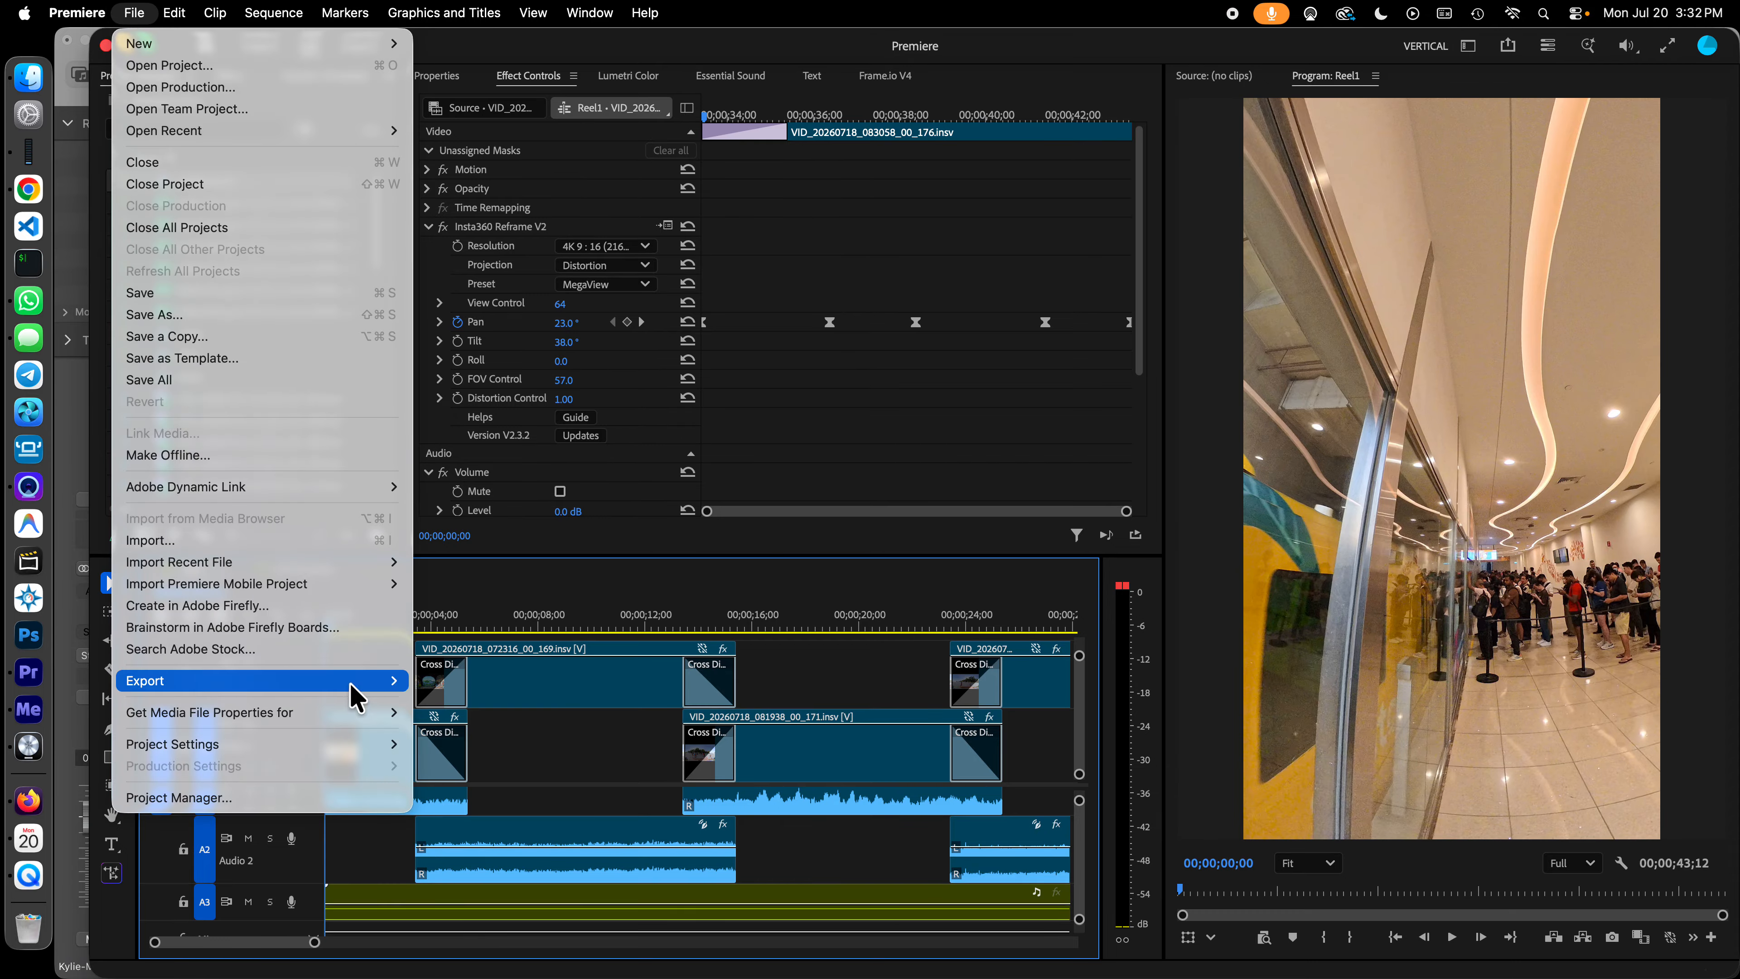
{"action": "mouse_move", "coordinate": [355, 697]}
{"action": "left_click", "coordinate": [534, 710]}
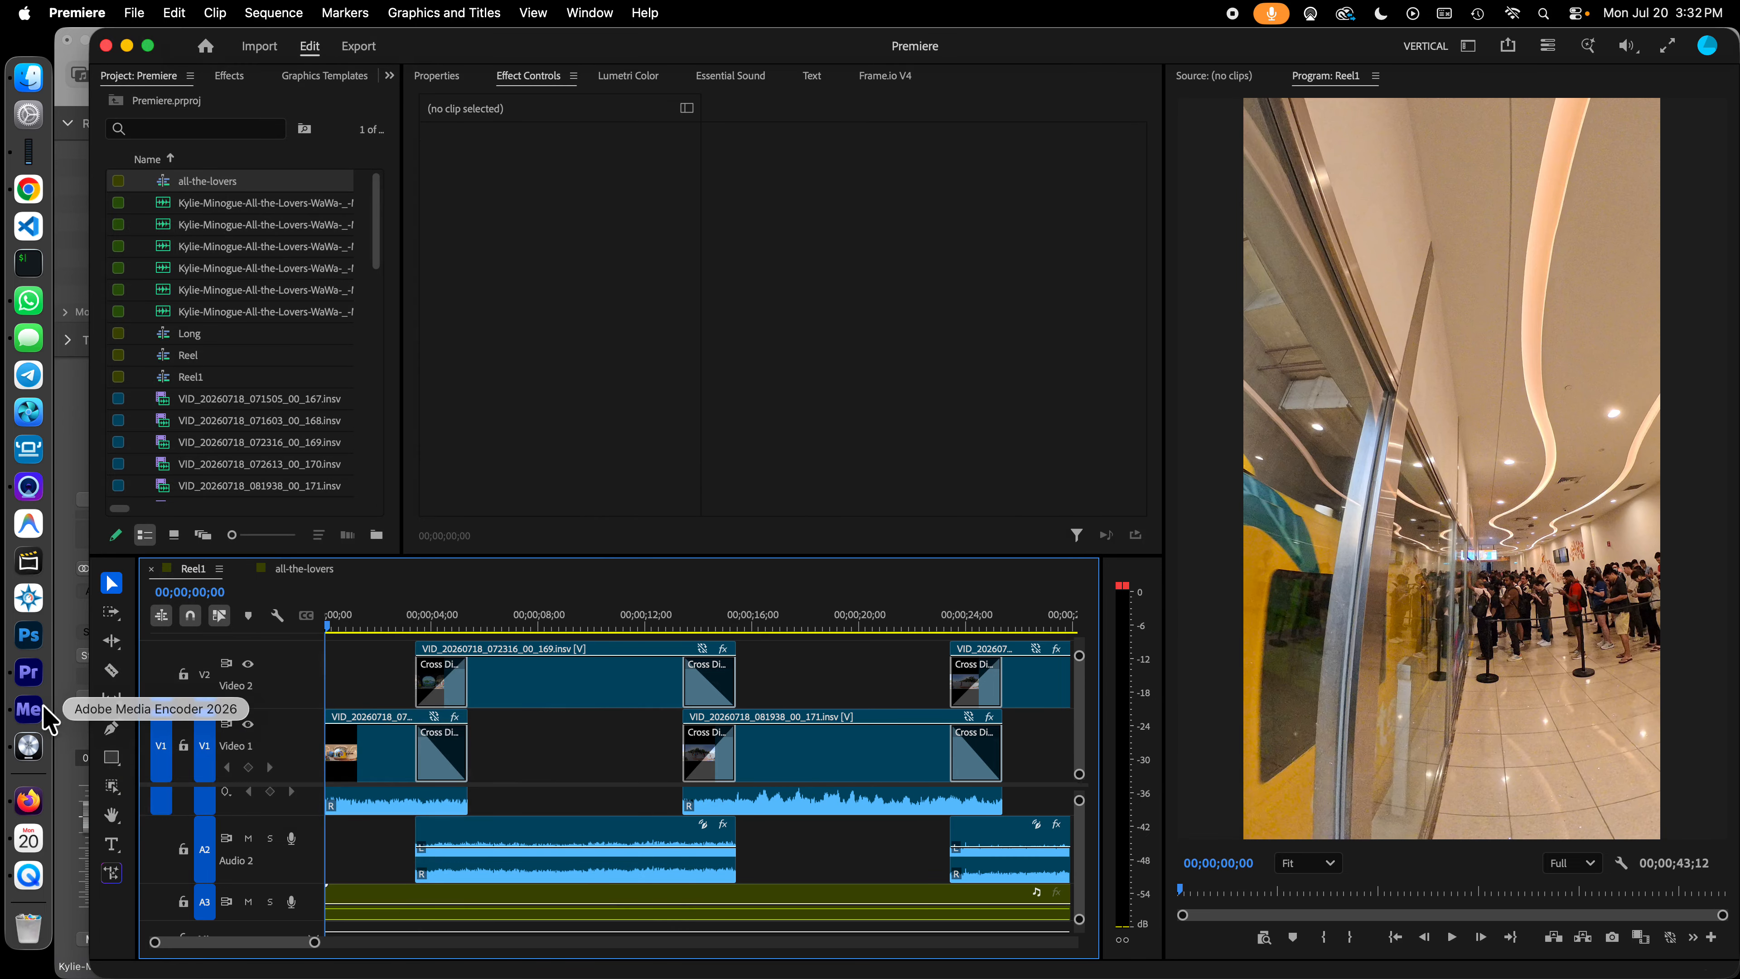
{"action": "left_click", "coordinate": [44, 710]}
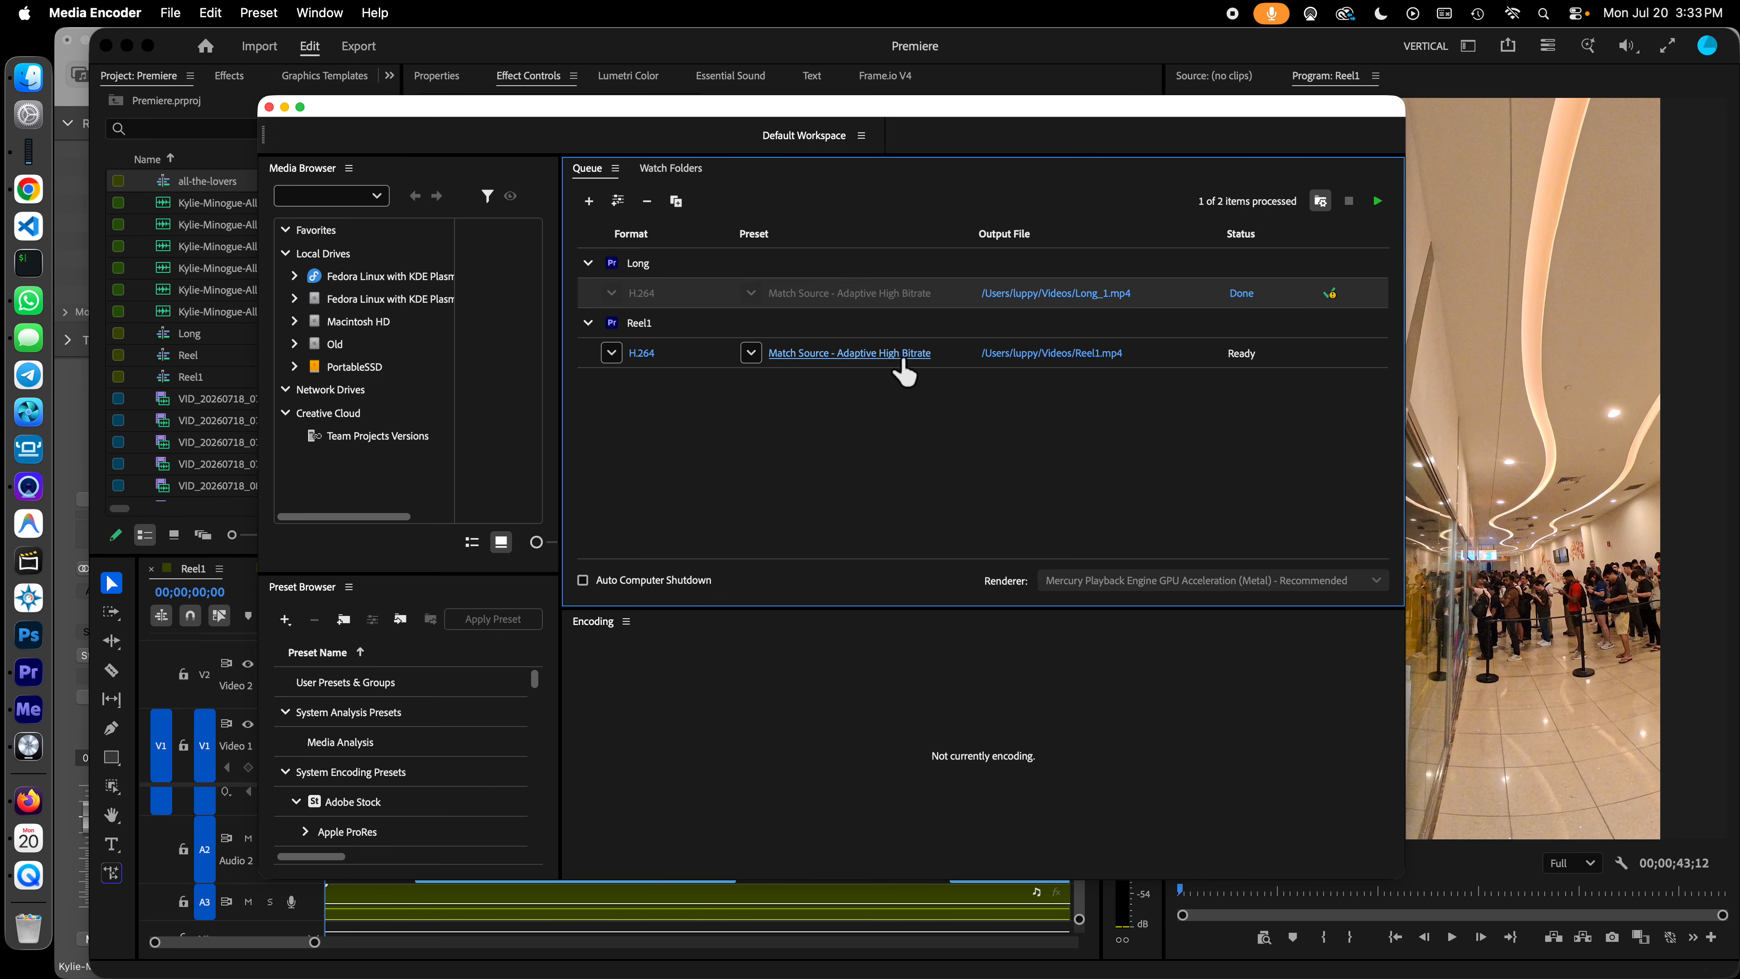
Step: Turn off Video is VR in Reel1's H.264 export settings and start encoding the queue
{"action": "mouse_move", "coordinate": [906, 373]}
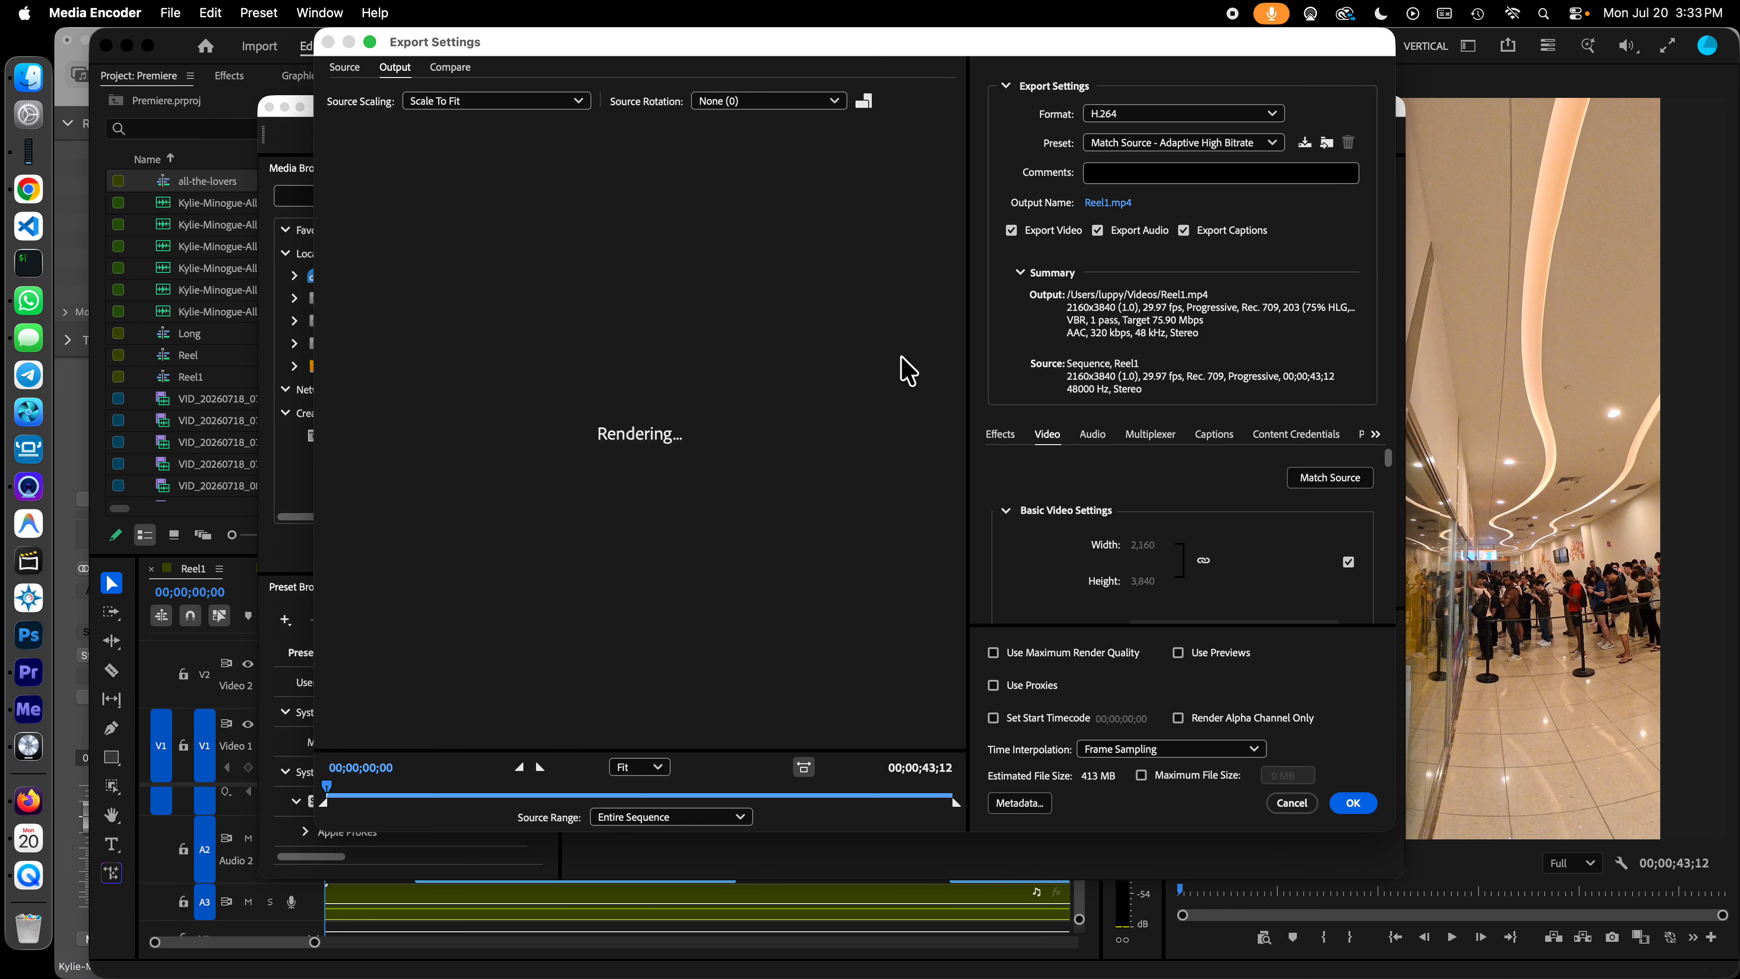
{"action": "left_click_drag", "start_coordinate": [1390, 469], "coordinate": [1404, 617]}
{"action": "left_click", "coordinate": [1037, 510]}
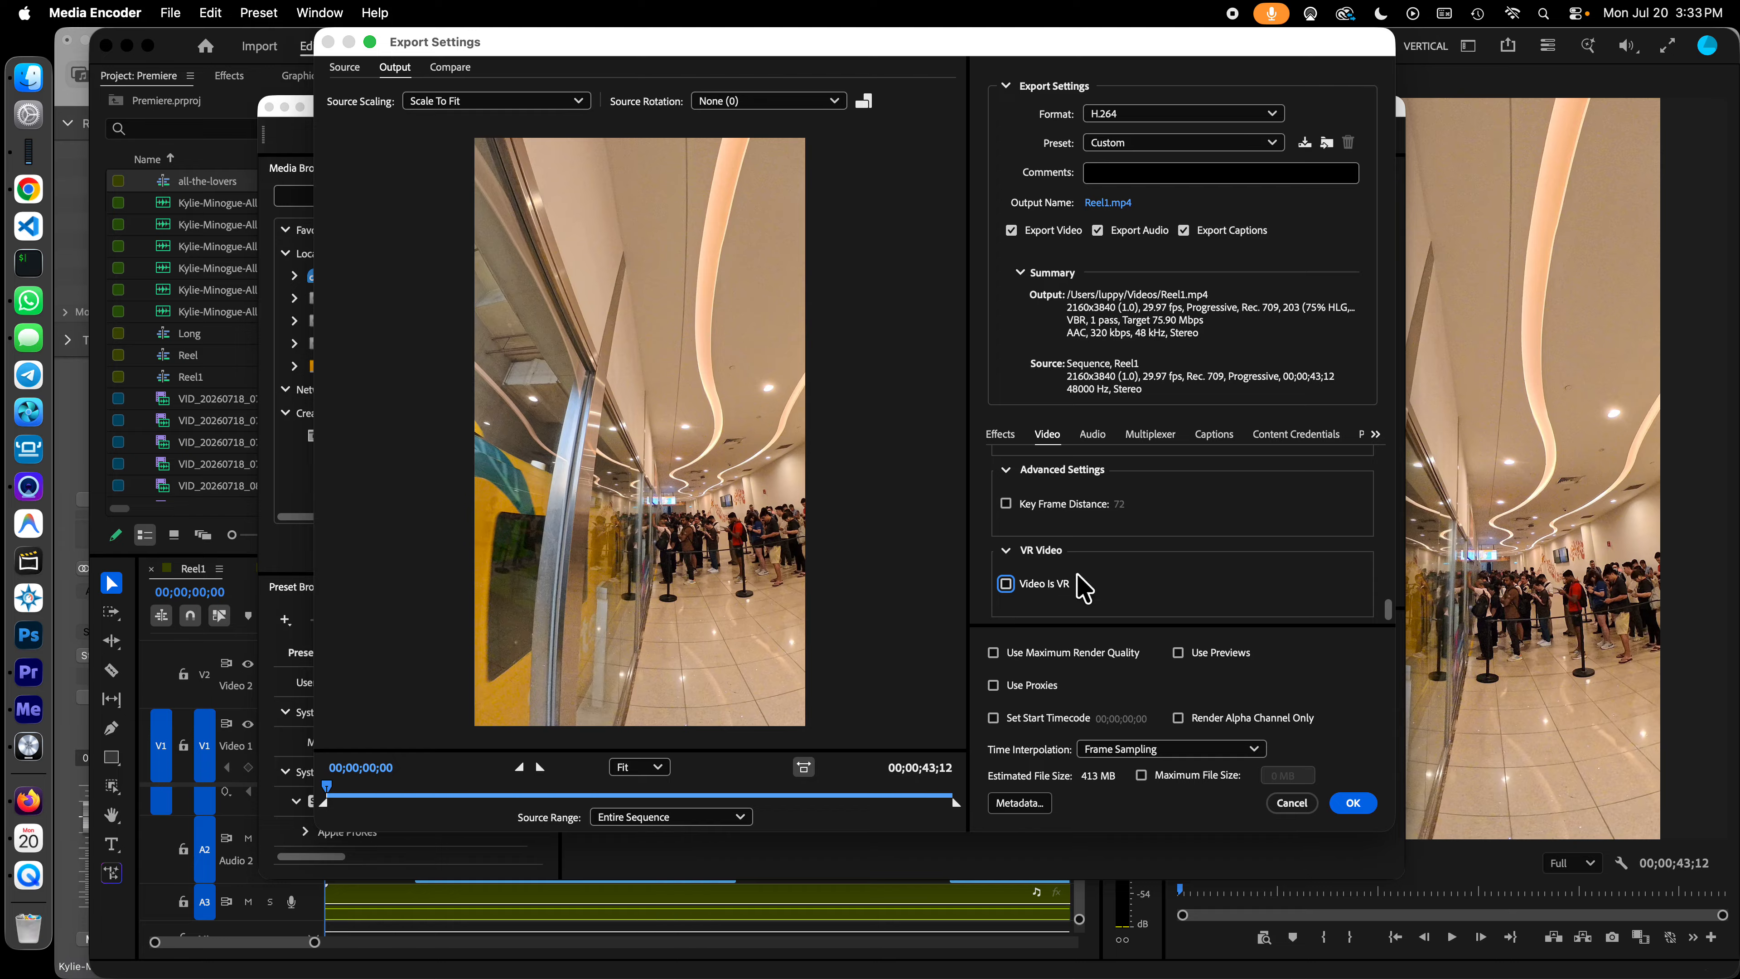
{"action": "left_click", "coordinate": [1353, 803]}
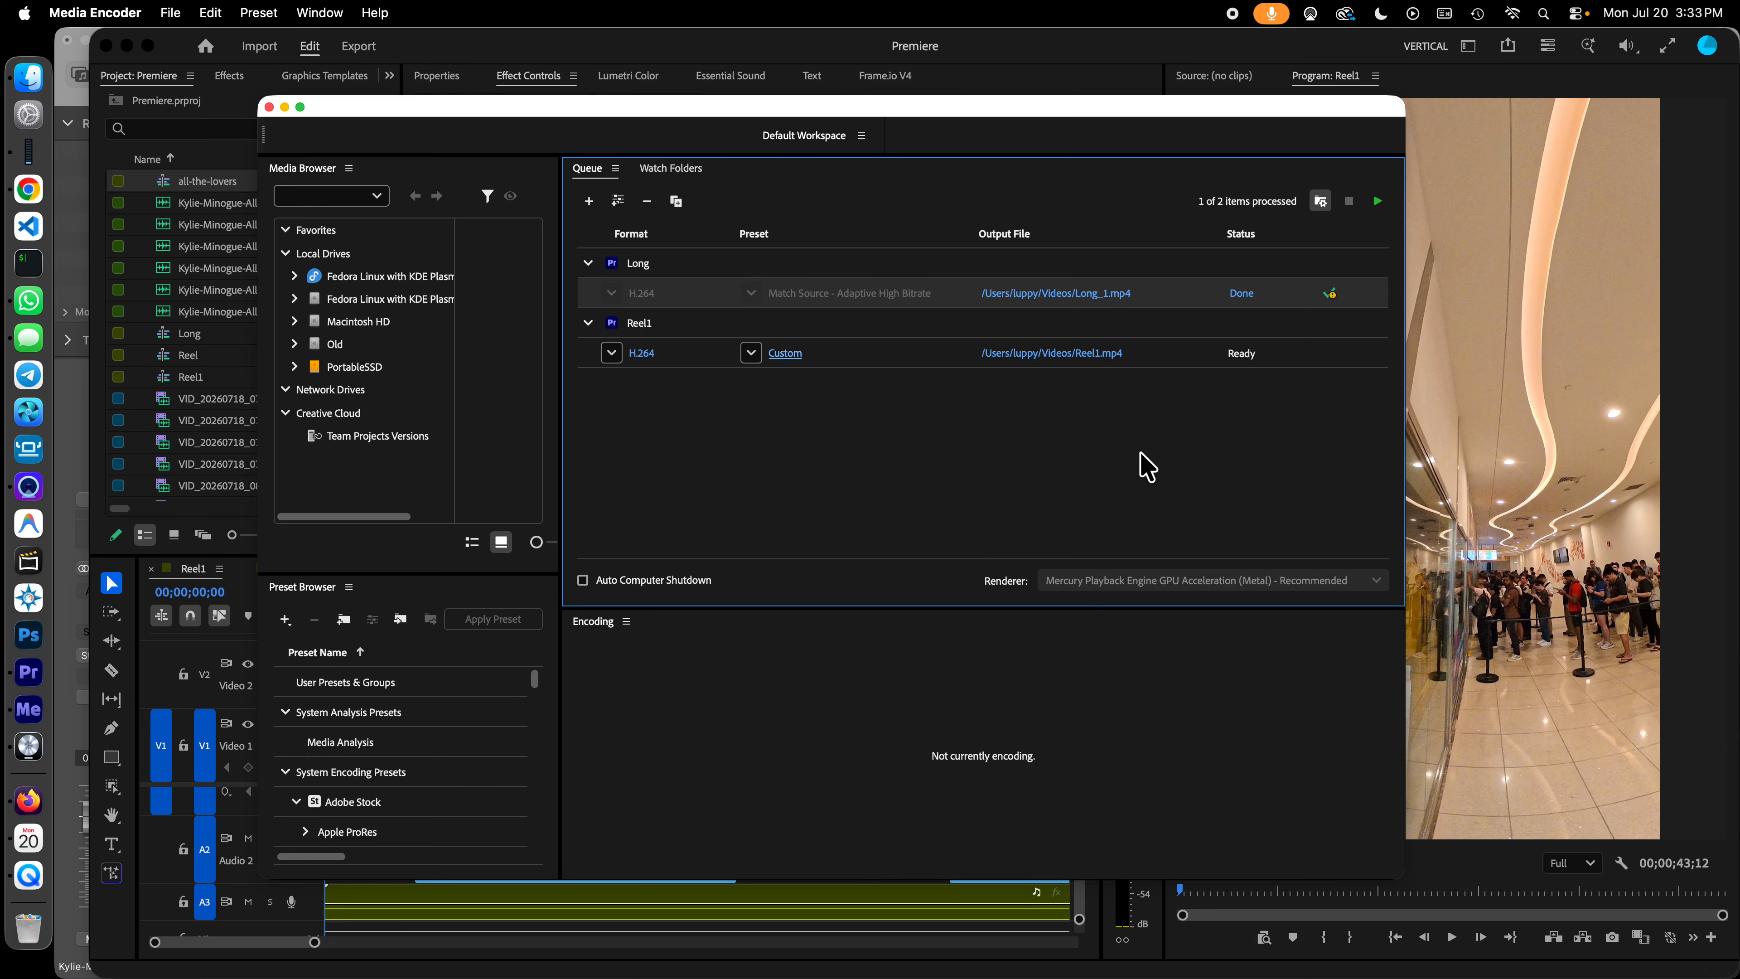
{"action": "left_click", "coordinate": [1143, 468]}
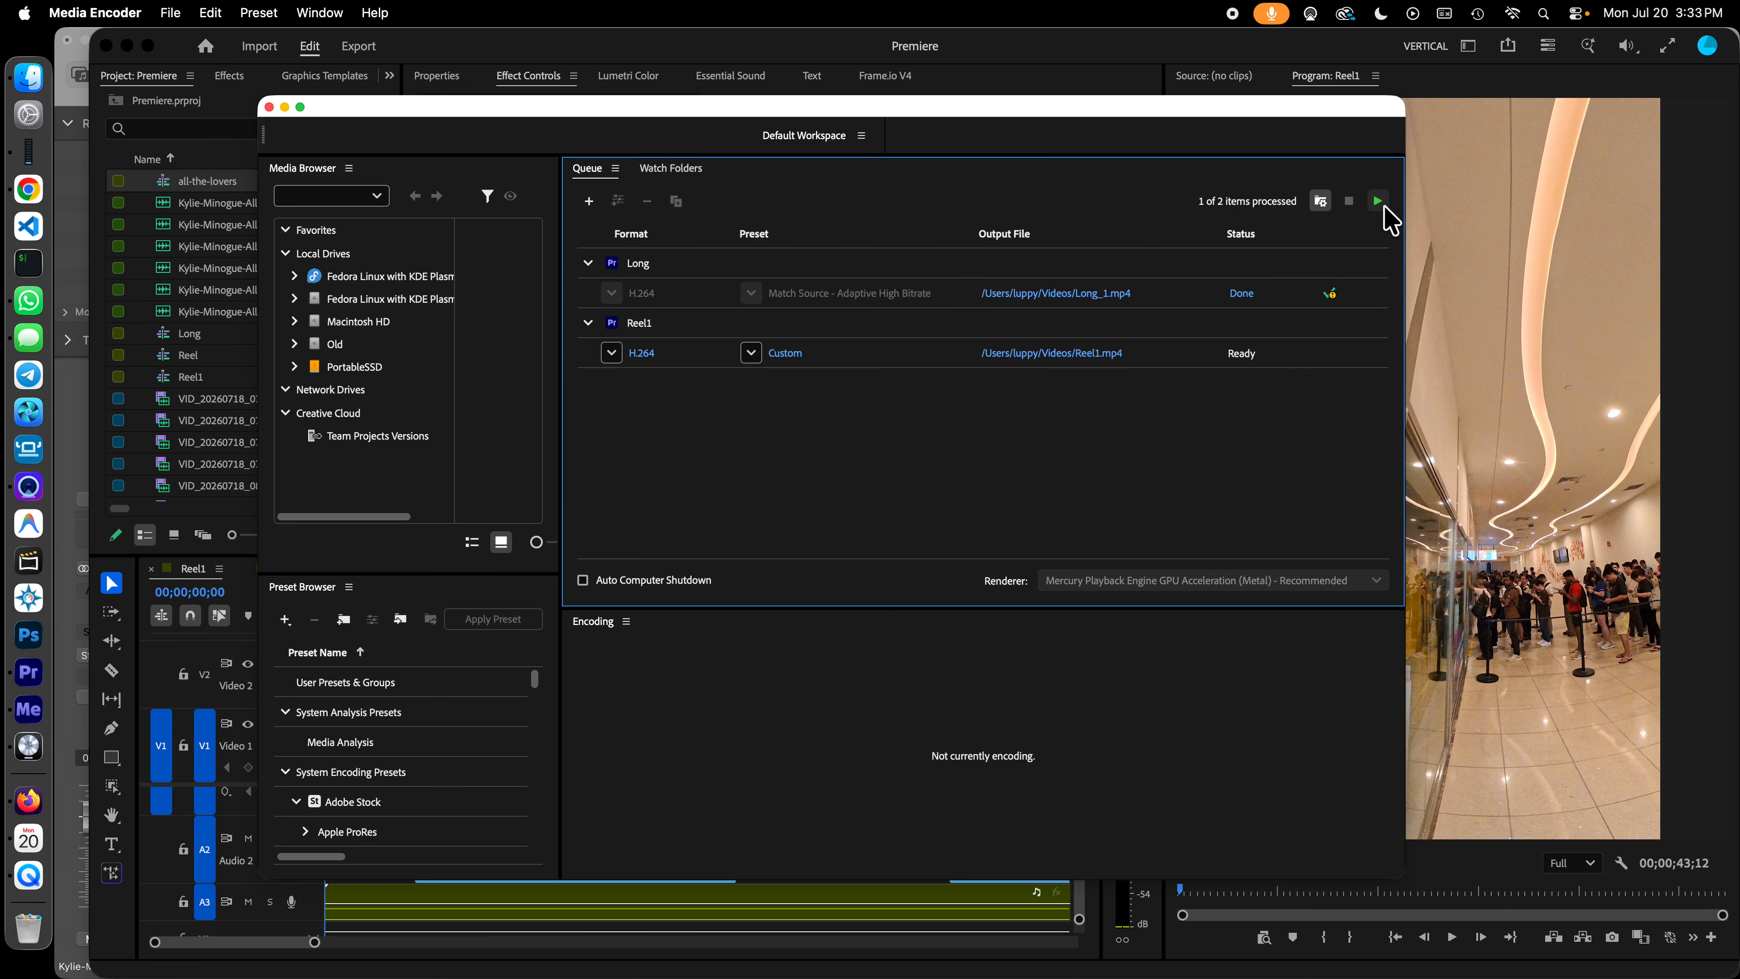
{"action": "left_click", "coordinate": [1377, 201]}
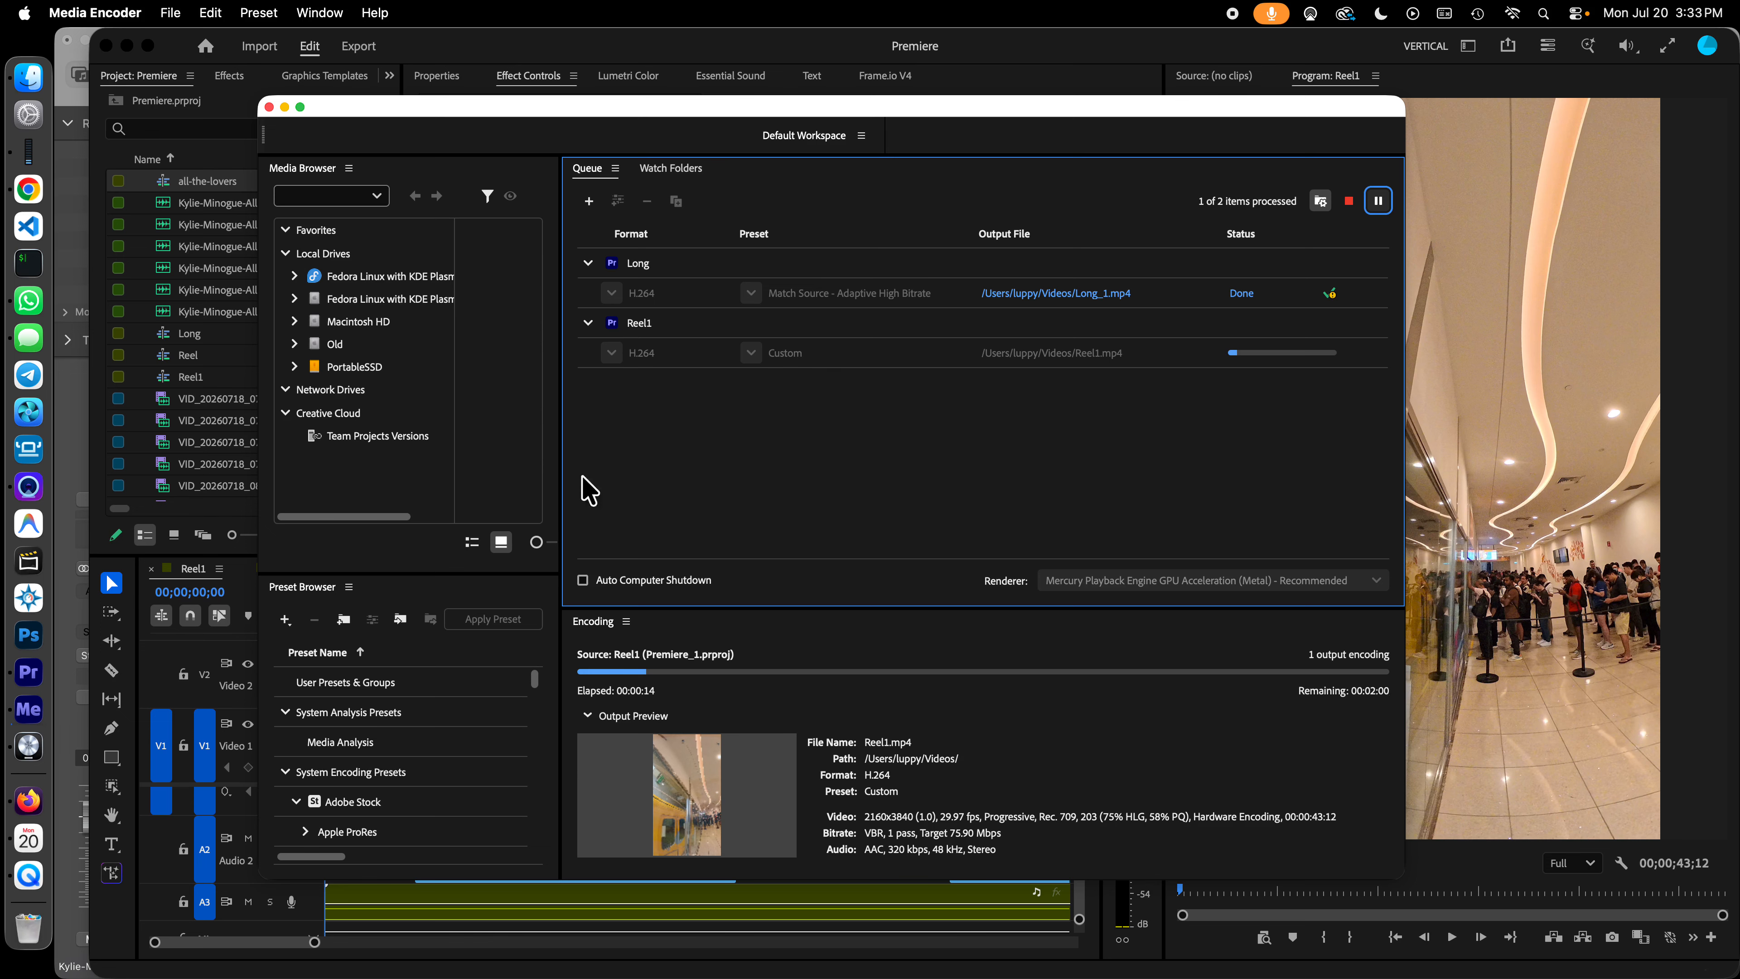
Step: Show the handwritten workflow notes in Camo Studio, and briefly play the Sentosa Run 360-degree video in Chrome with its view rotated towards the path
{"action": "left_click", "coordinate": [28, 487]}
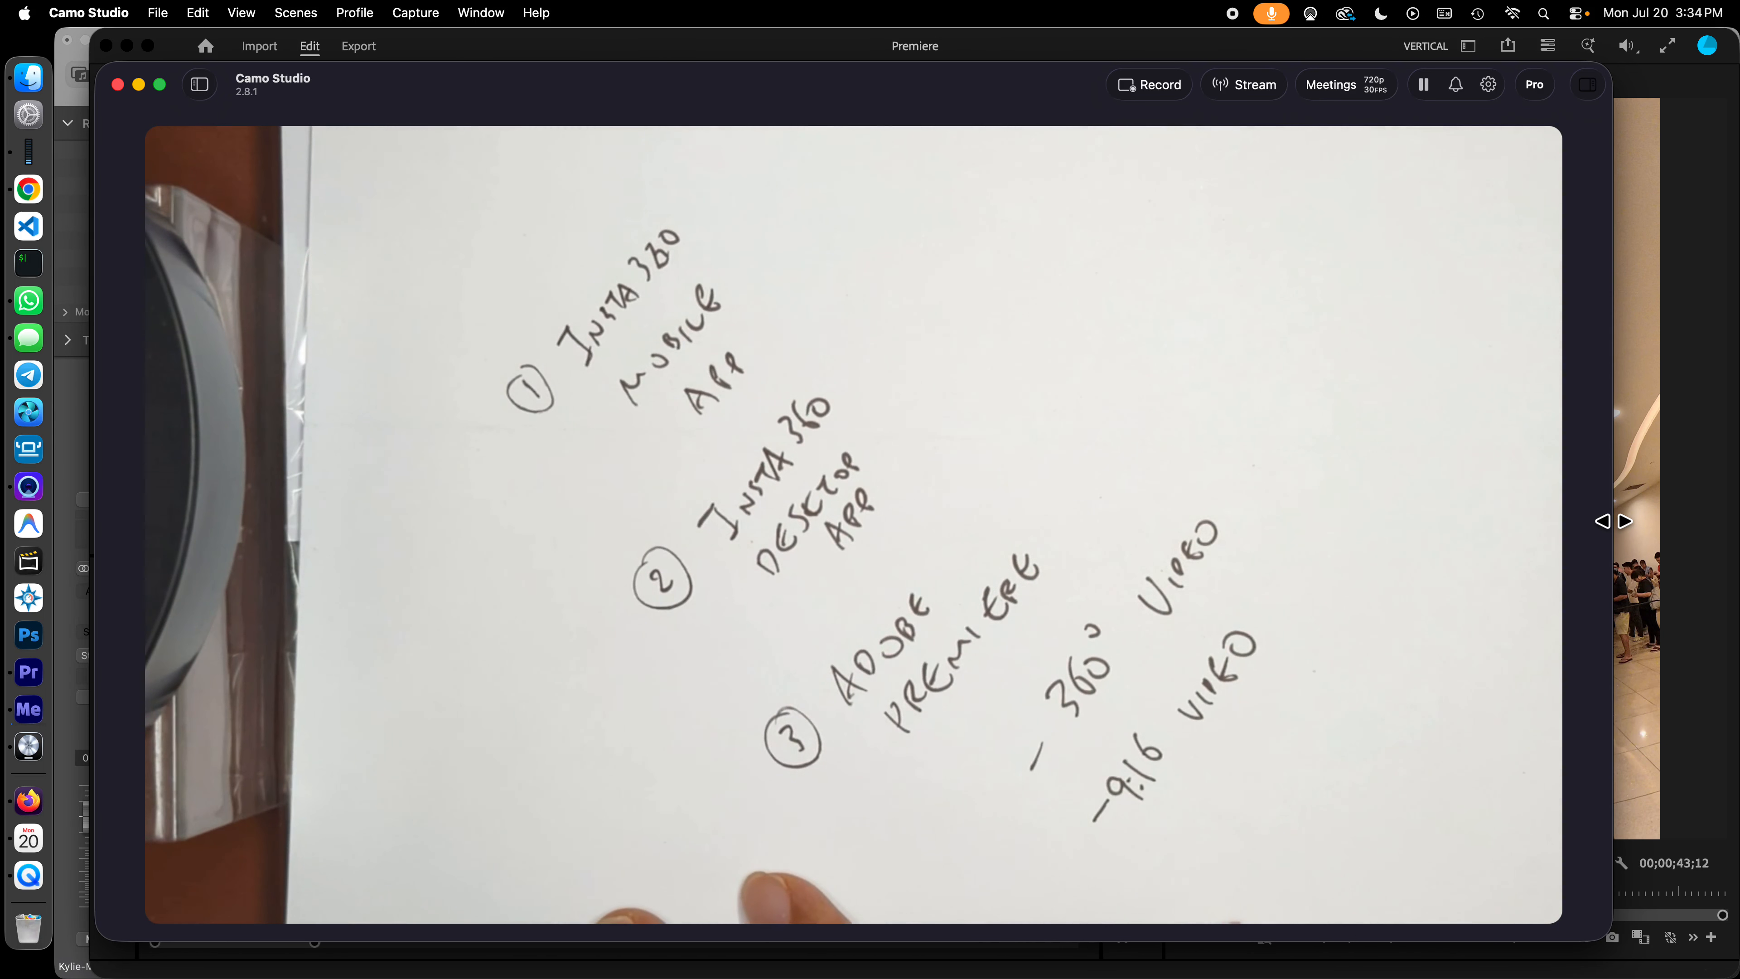
{"action": "key", "text": "ctrl+Up"}
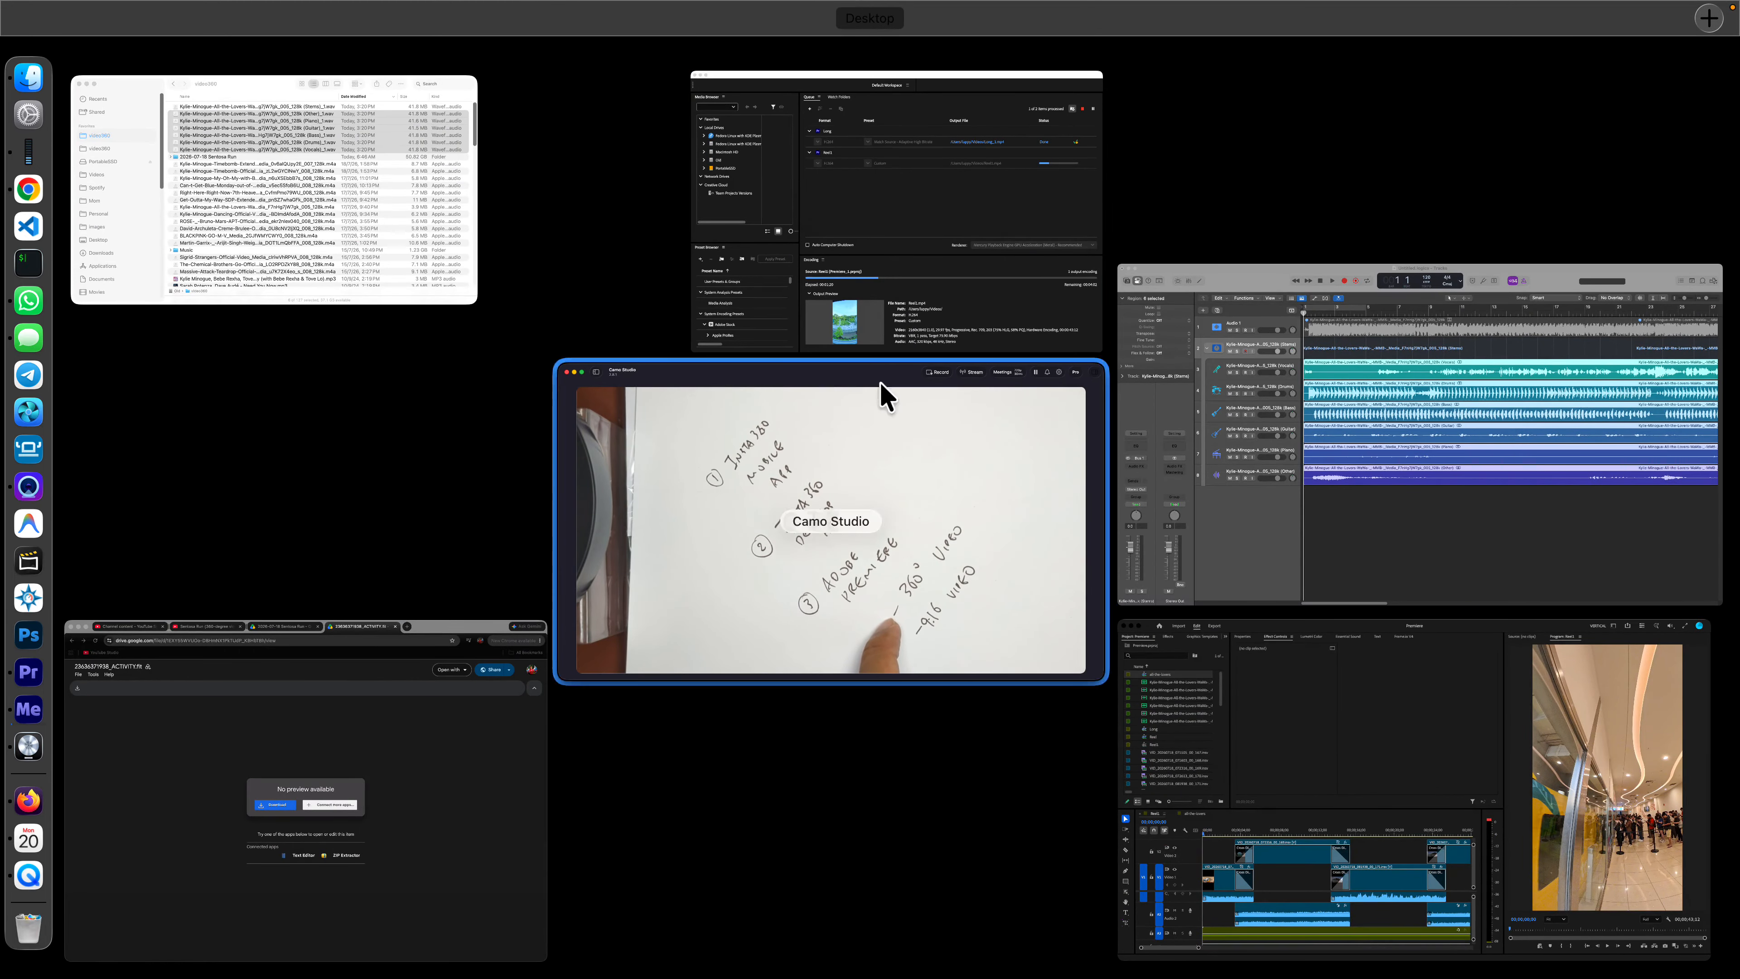
{"action": "left_click", "coordinate": [425, 781]}
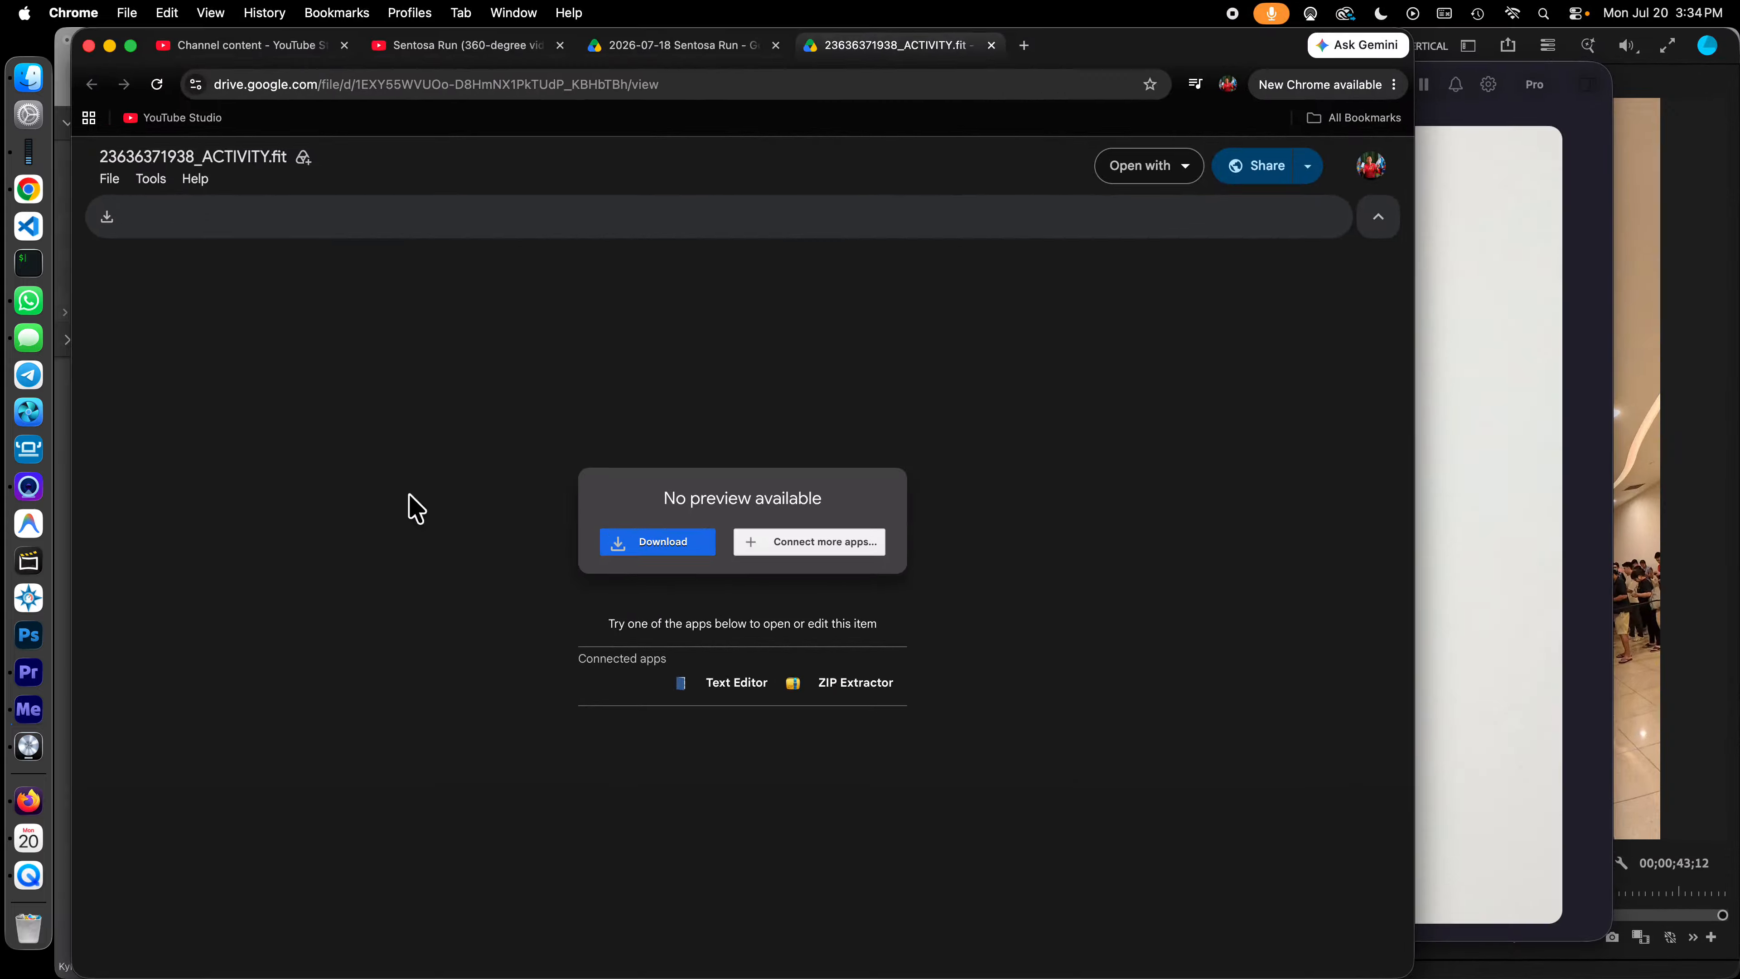
{"action": "left_click", "coordinate": [450, 45]}
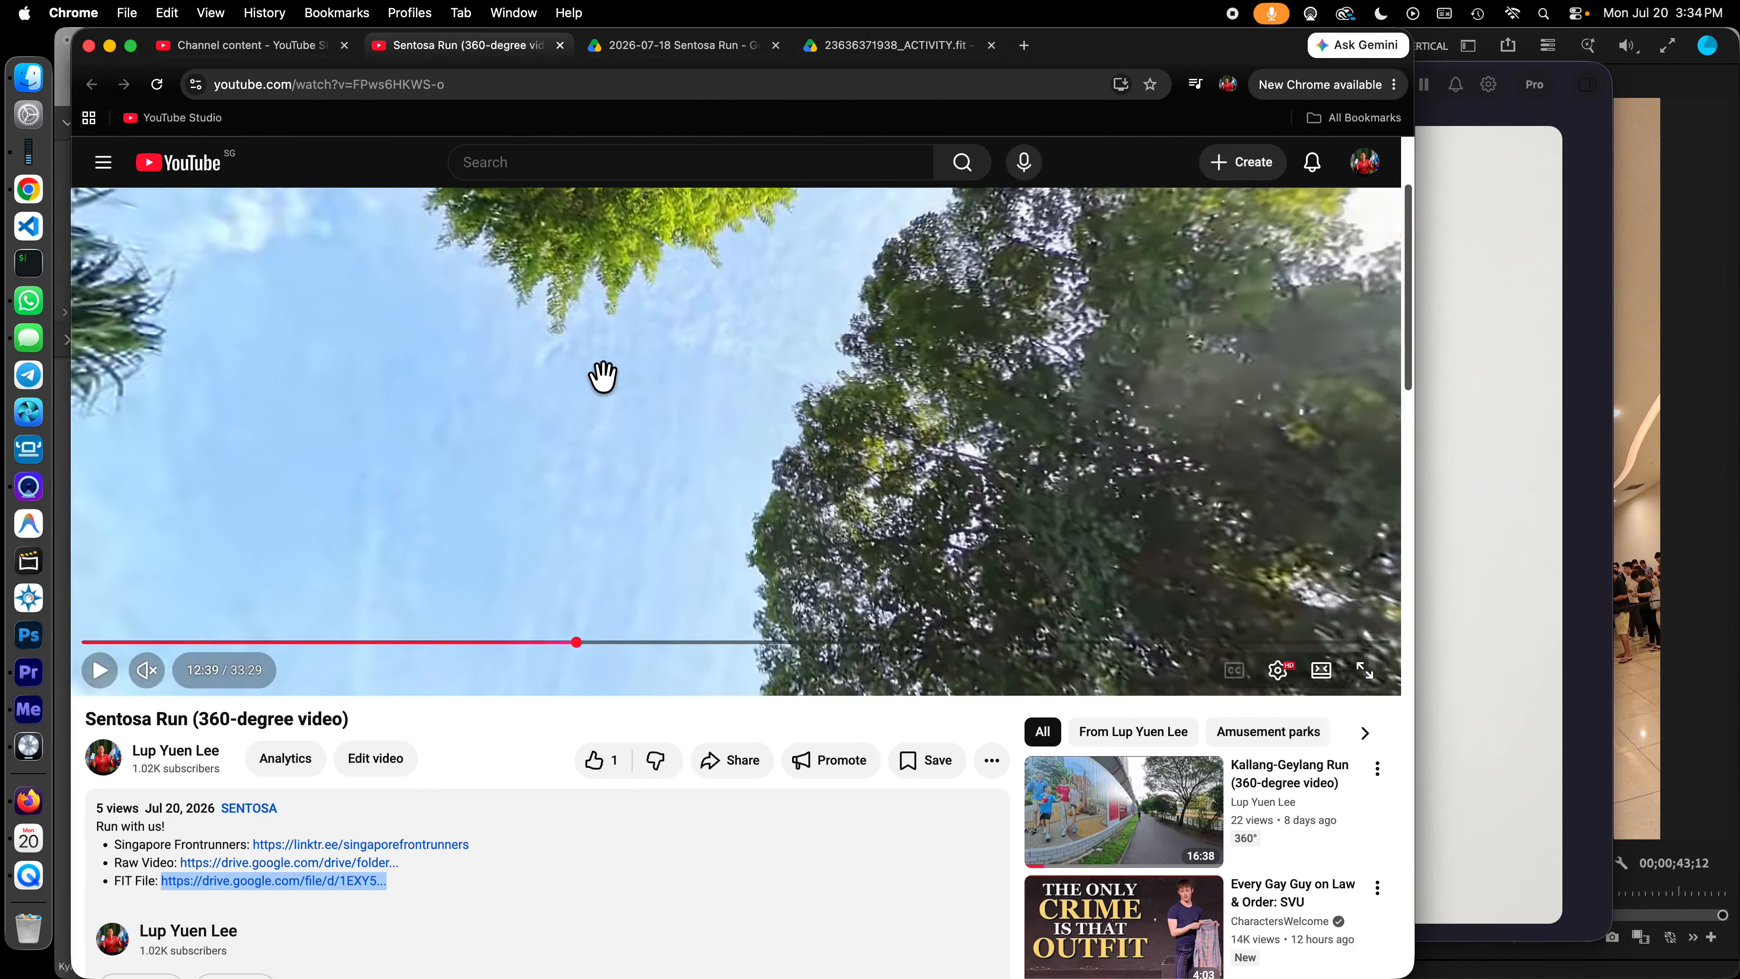
{"action": "left_click_drag", "start_coordinate": [602, 377], "coordinate": [692, 548]}
{"action": "left_click", "coordinate": [98, 675]}
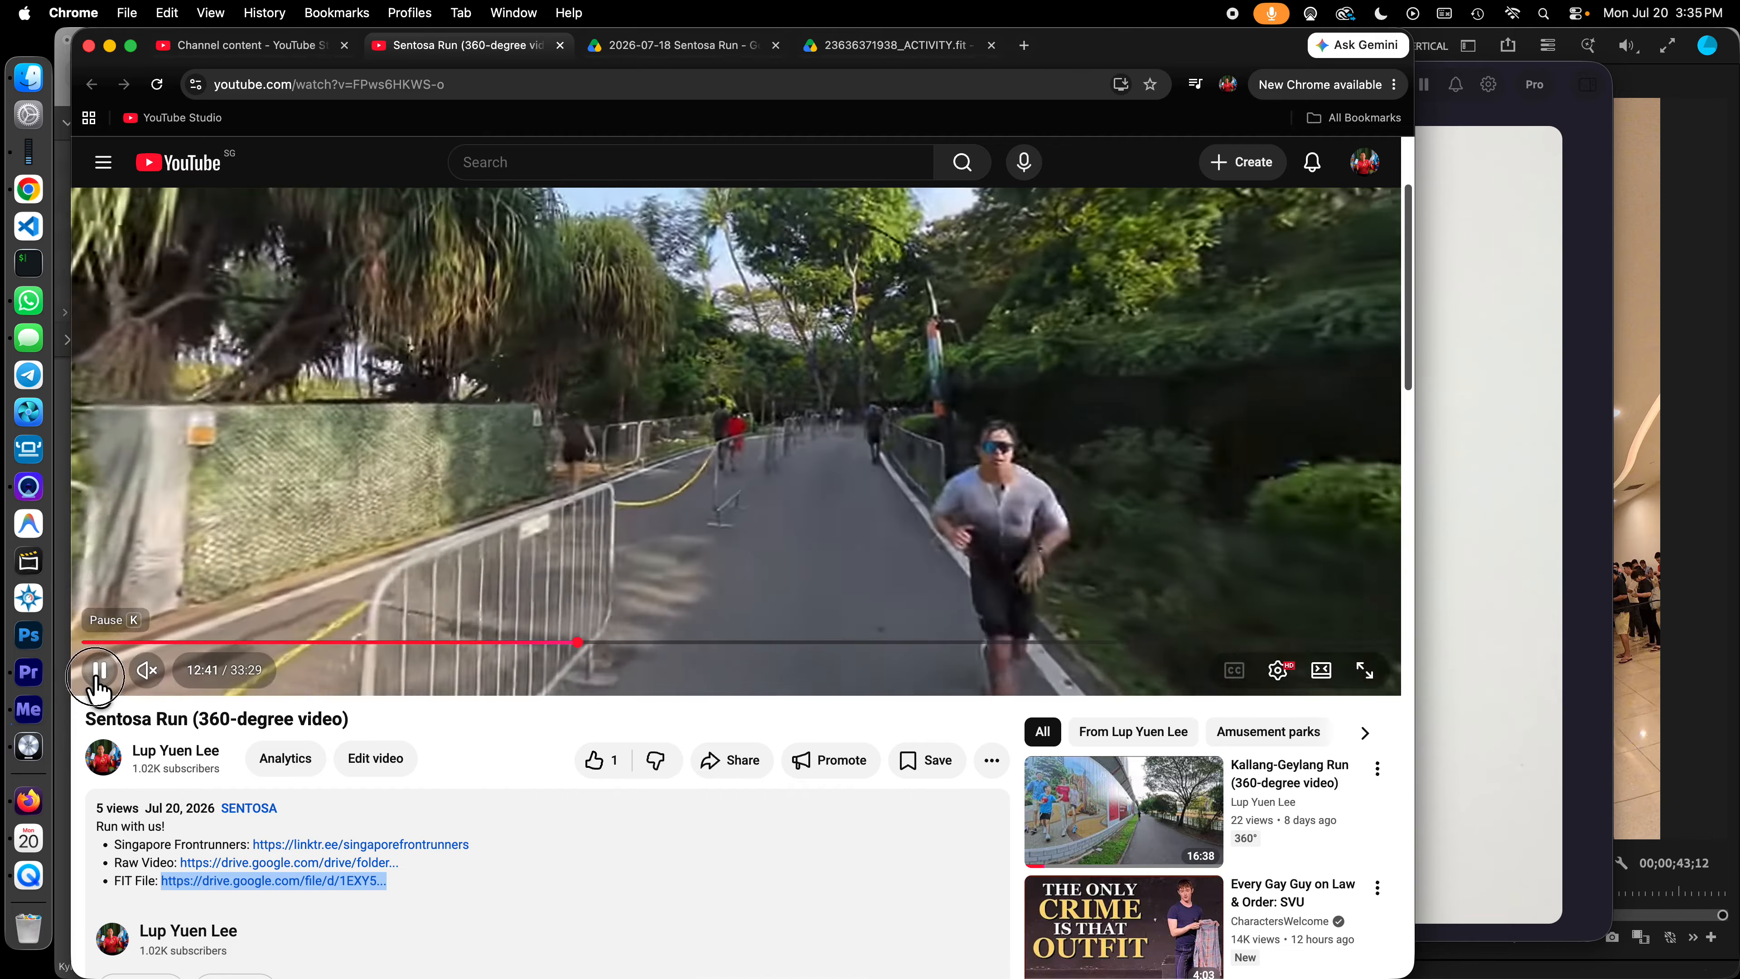
{"action": "left_click", "coordinate": [99, 672]}
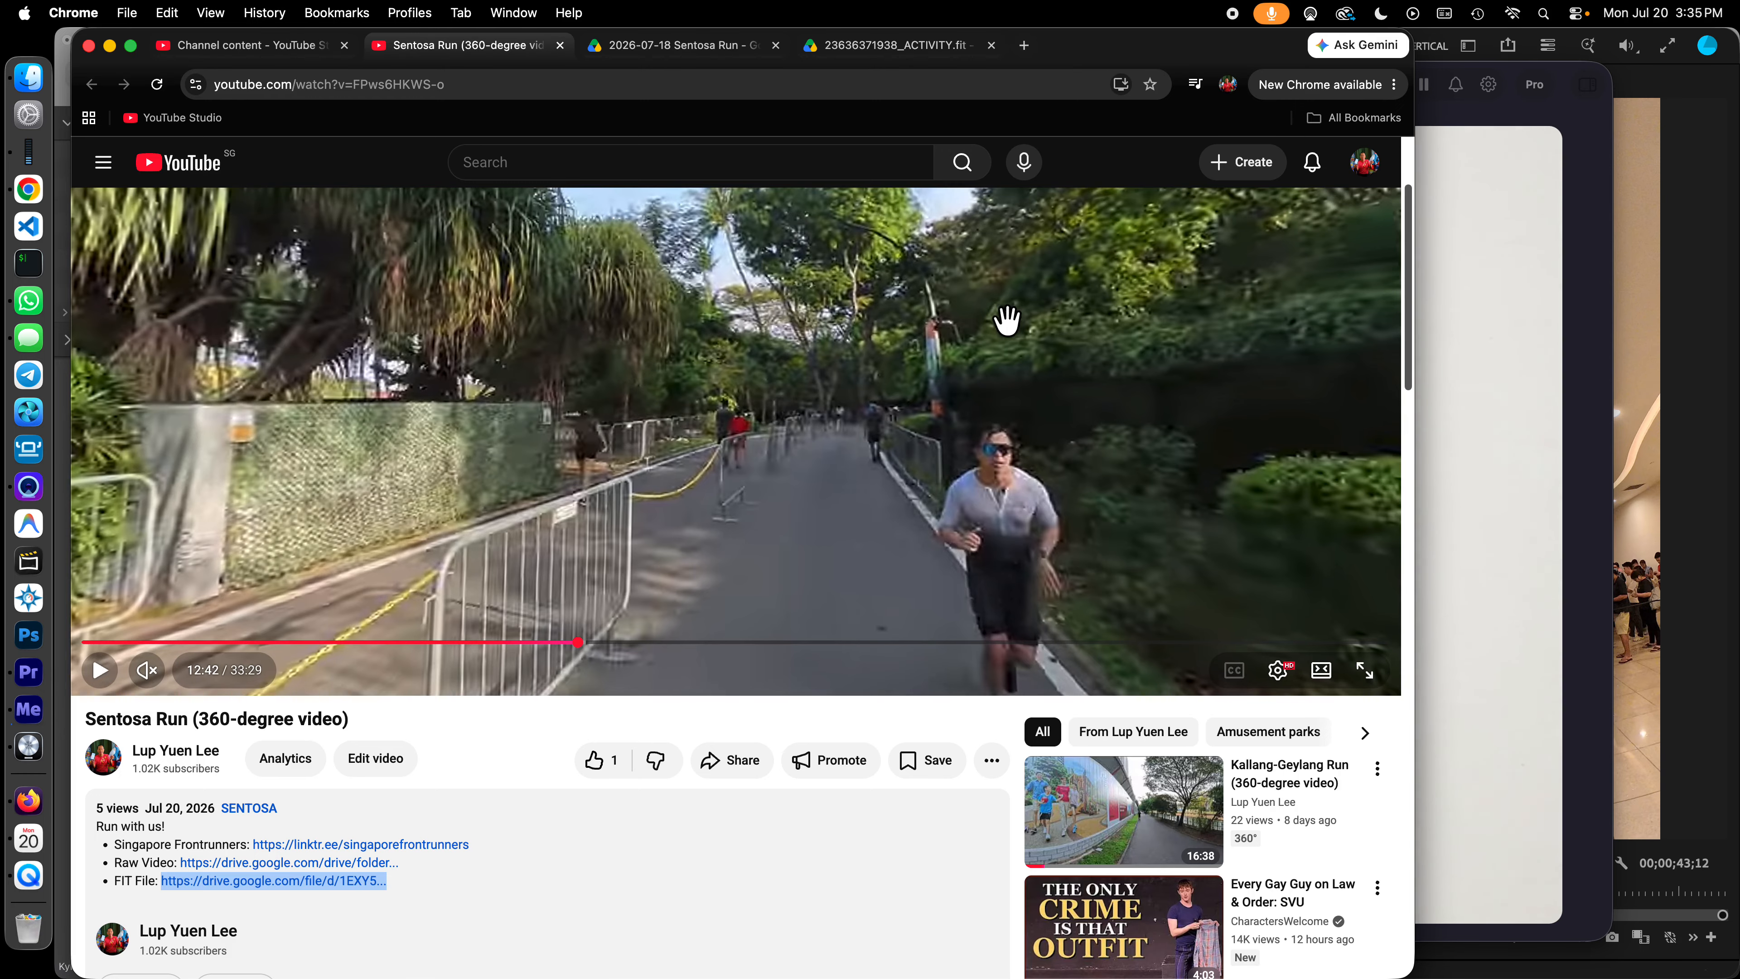
Step: Revisit the handwritten notes in Camo Studio and view the all-the-lovers sequence in Premiere
{"action": "left_click", "coordinate": [1573, 126]}
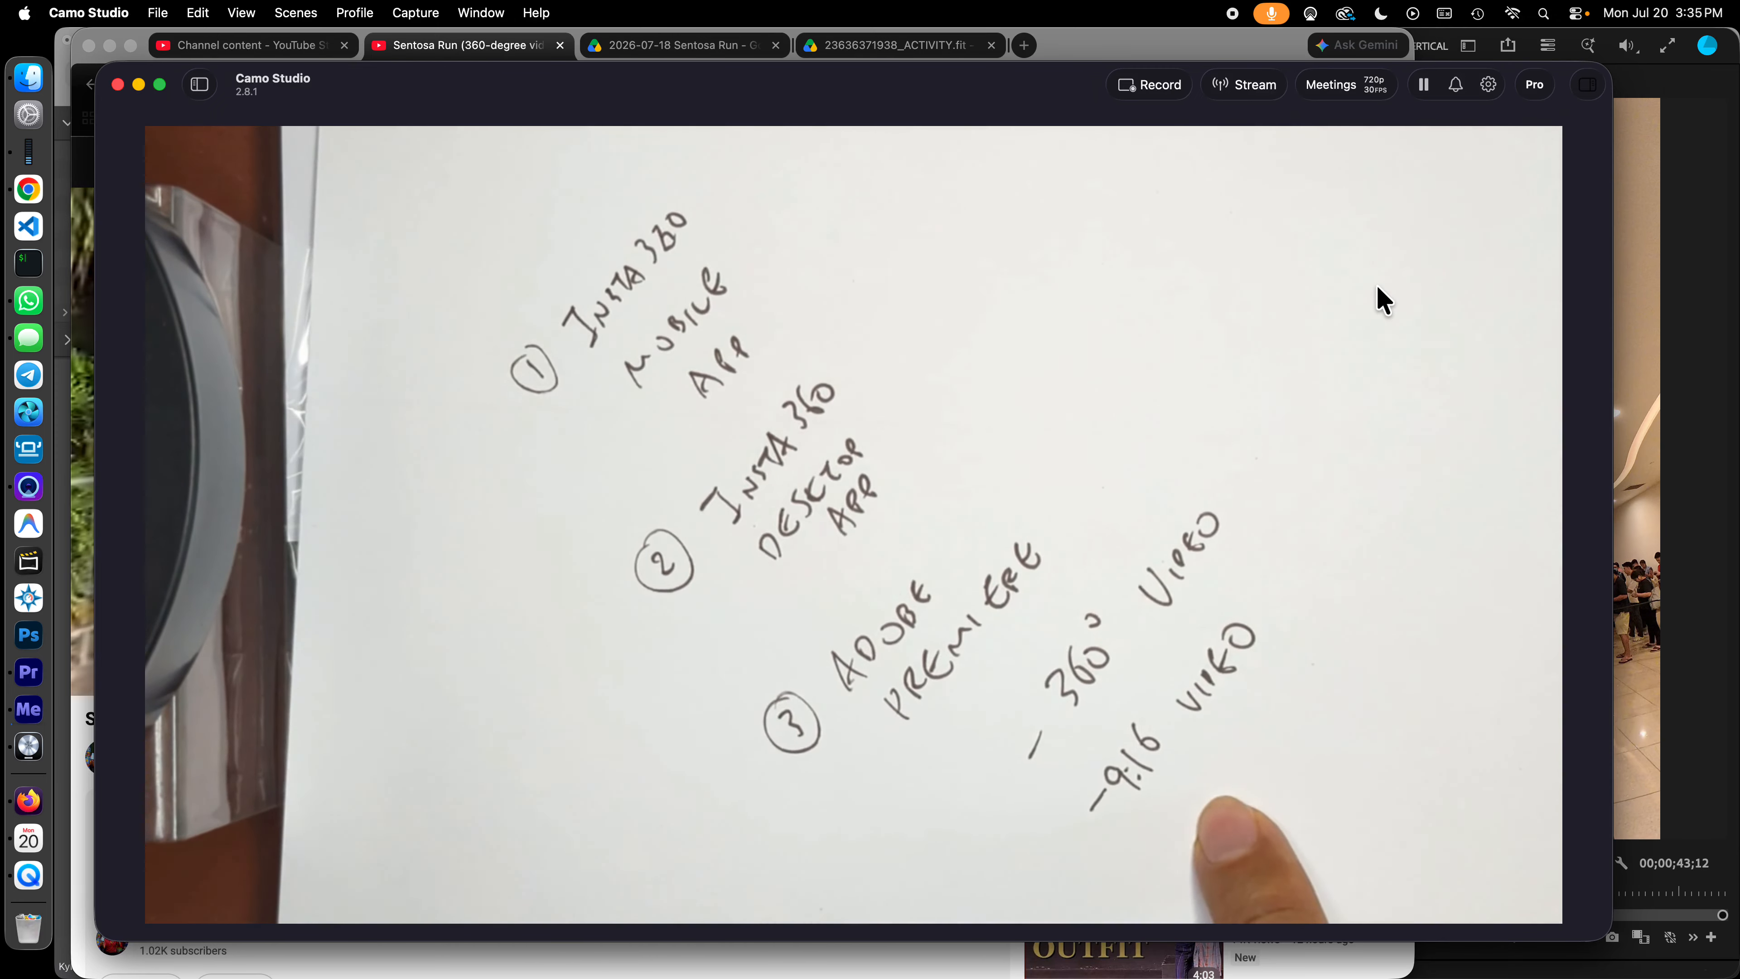
{"action": "left_click", "coordinate": [1682, 134]}
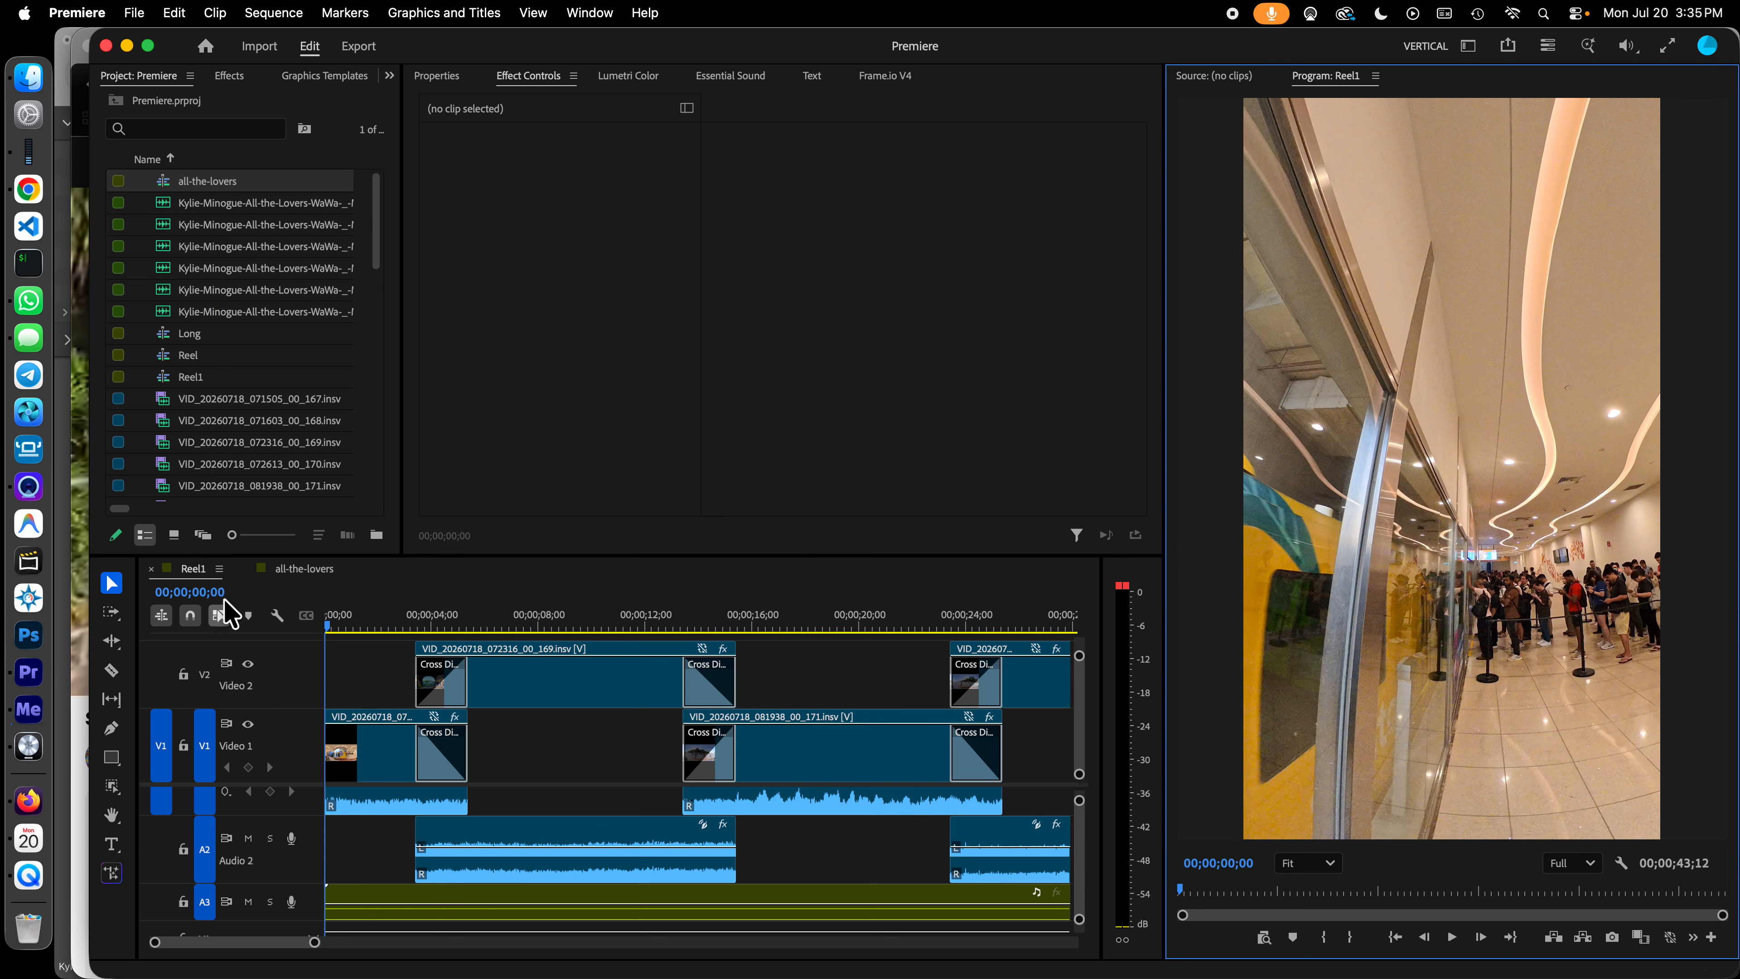
{"action": "left_click", "coordinate": [300, 571]}
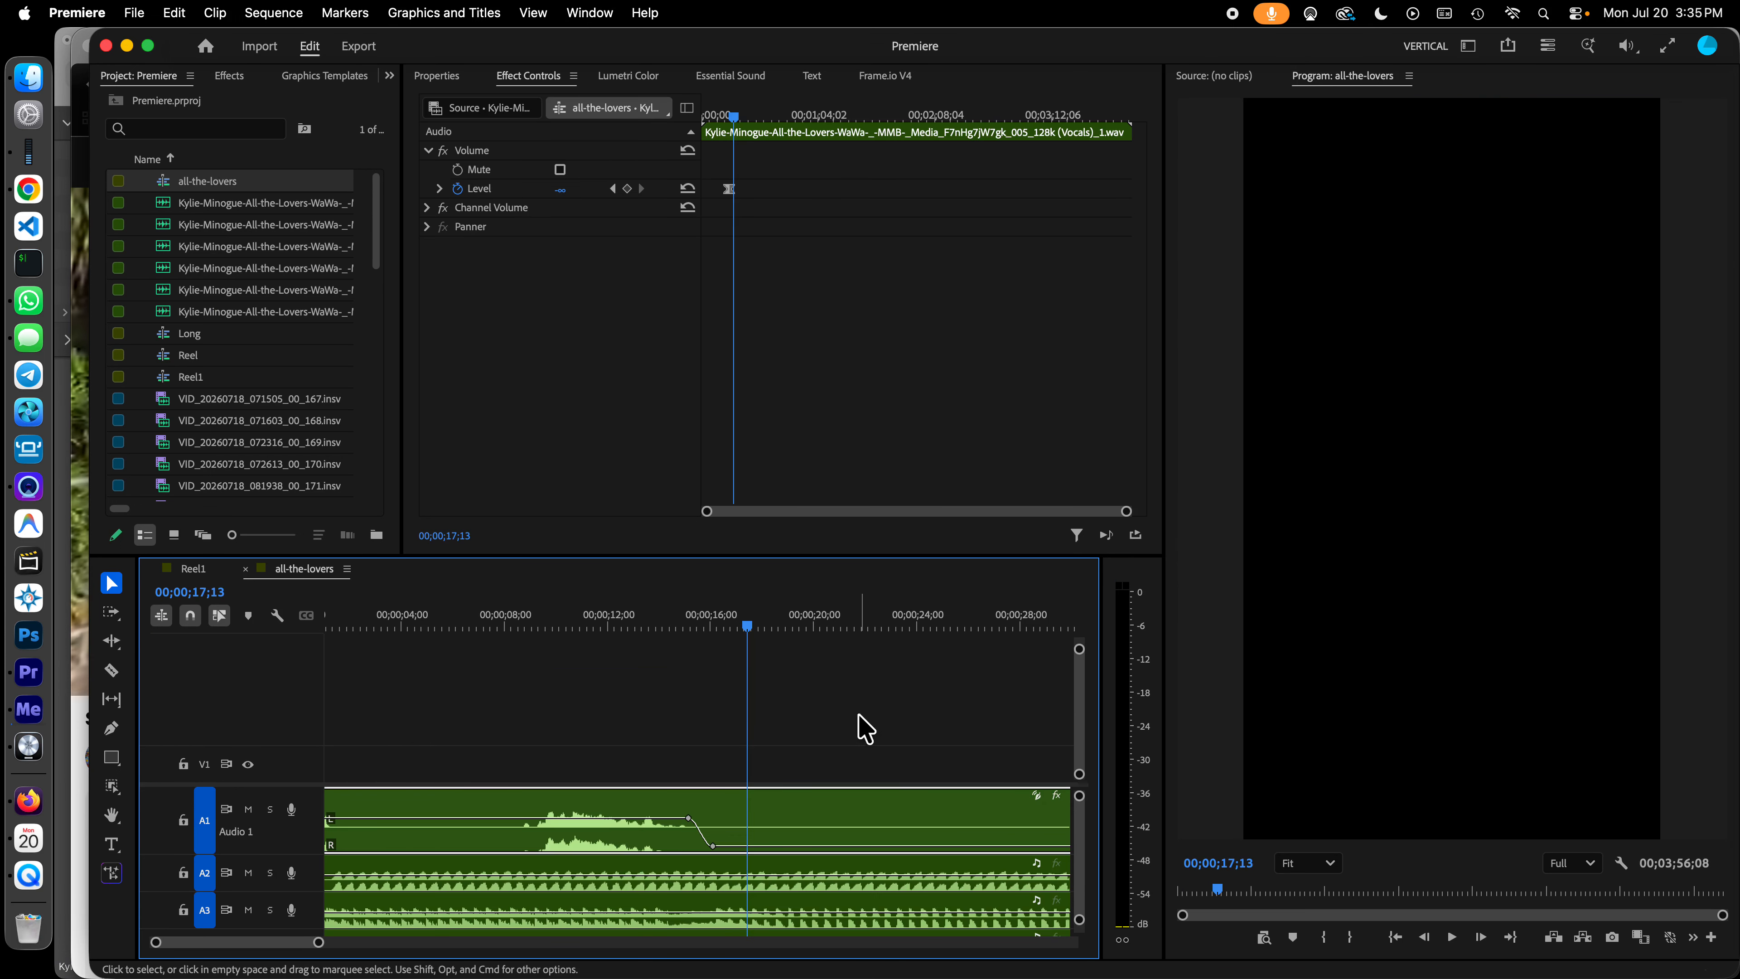
Step: Review the separated stem tracks in Logic Pro and check Reel1's encoding progress in Media Encoder
{"action": "left_click", "coordinate": [29, 744]}
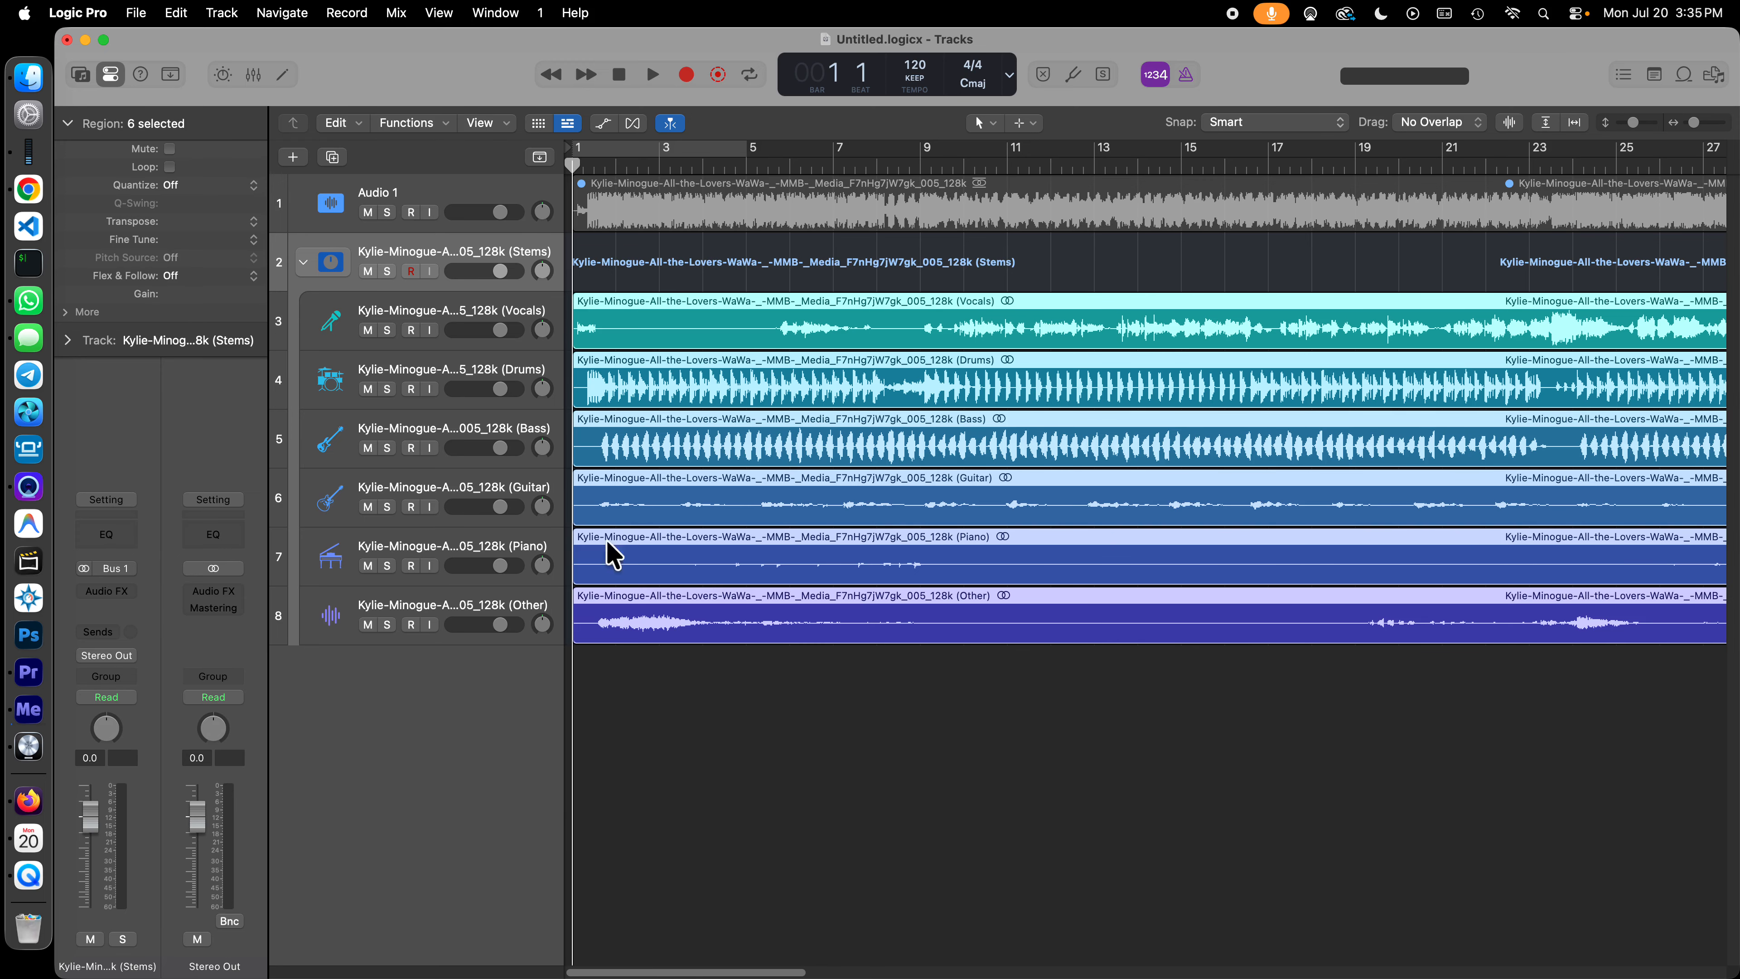
{"action": "left_click", "coordinate": [28, 672]}
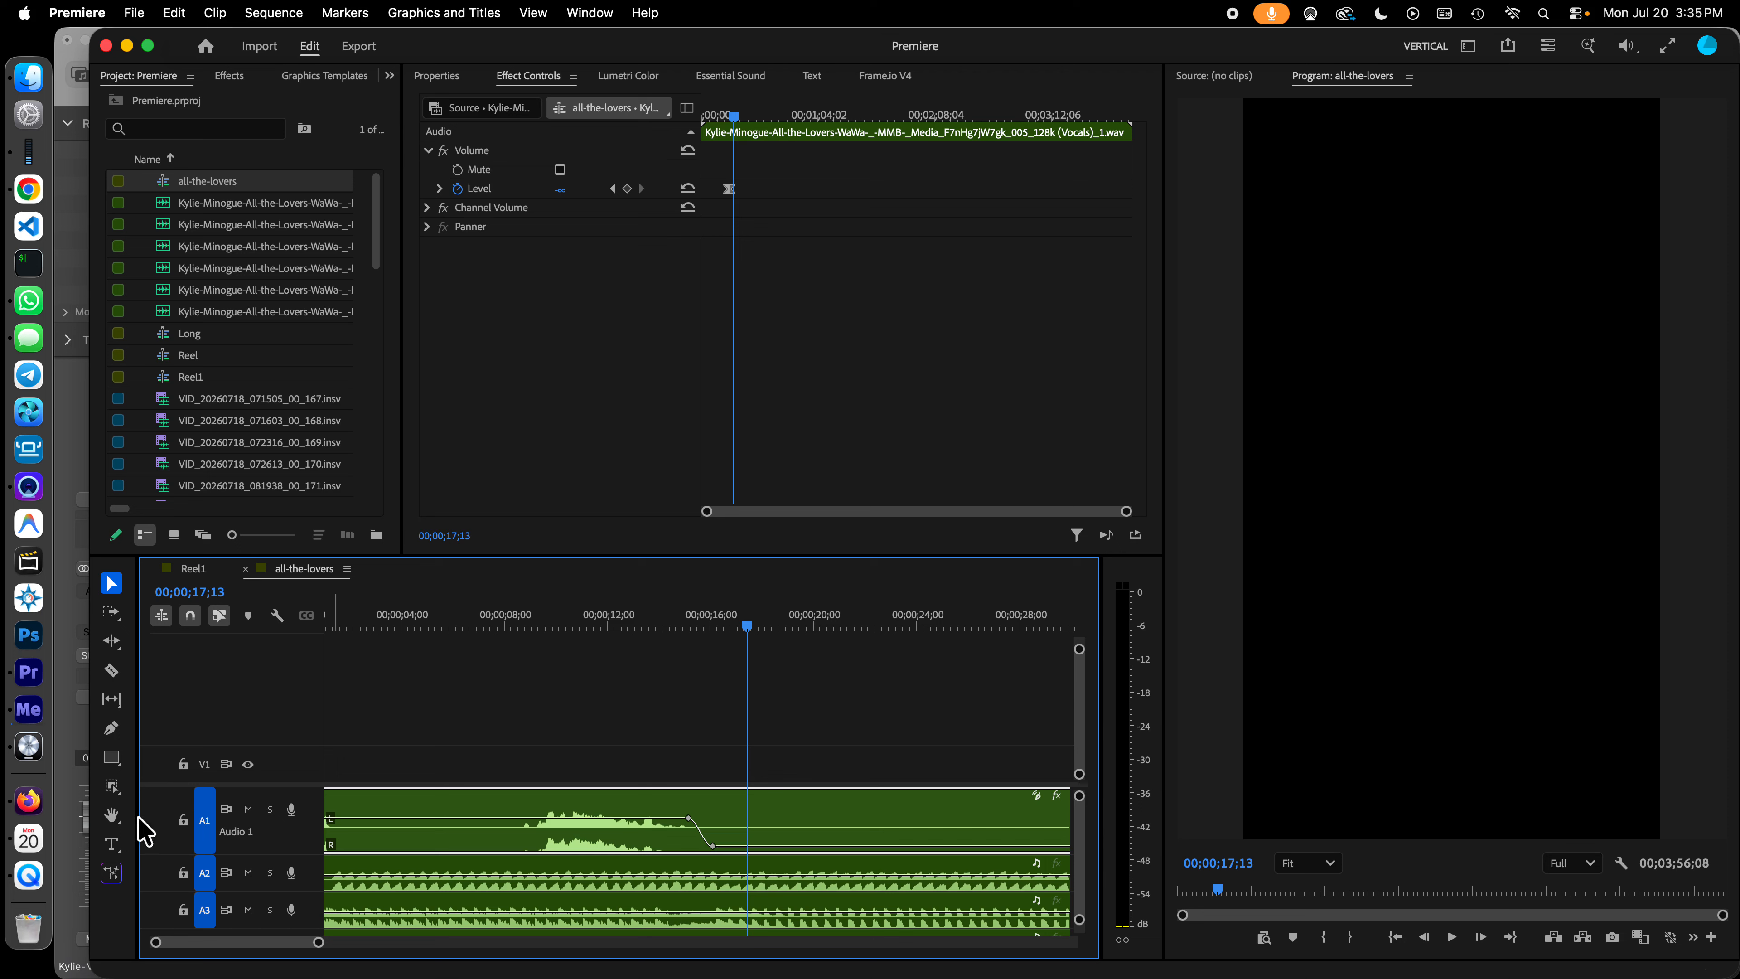
{"action": "left_click", "coordinate": [24, 711]}
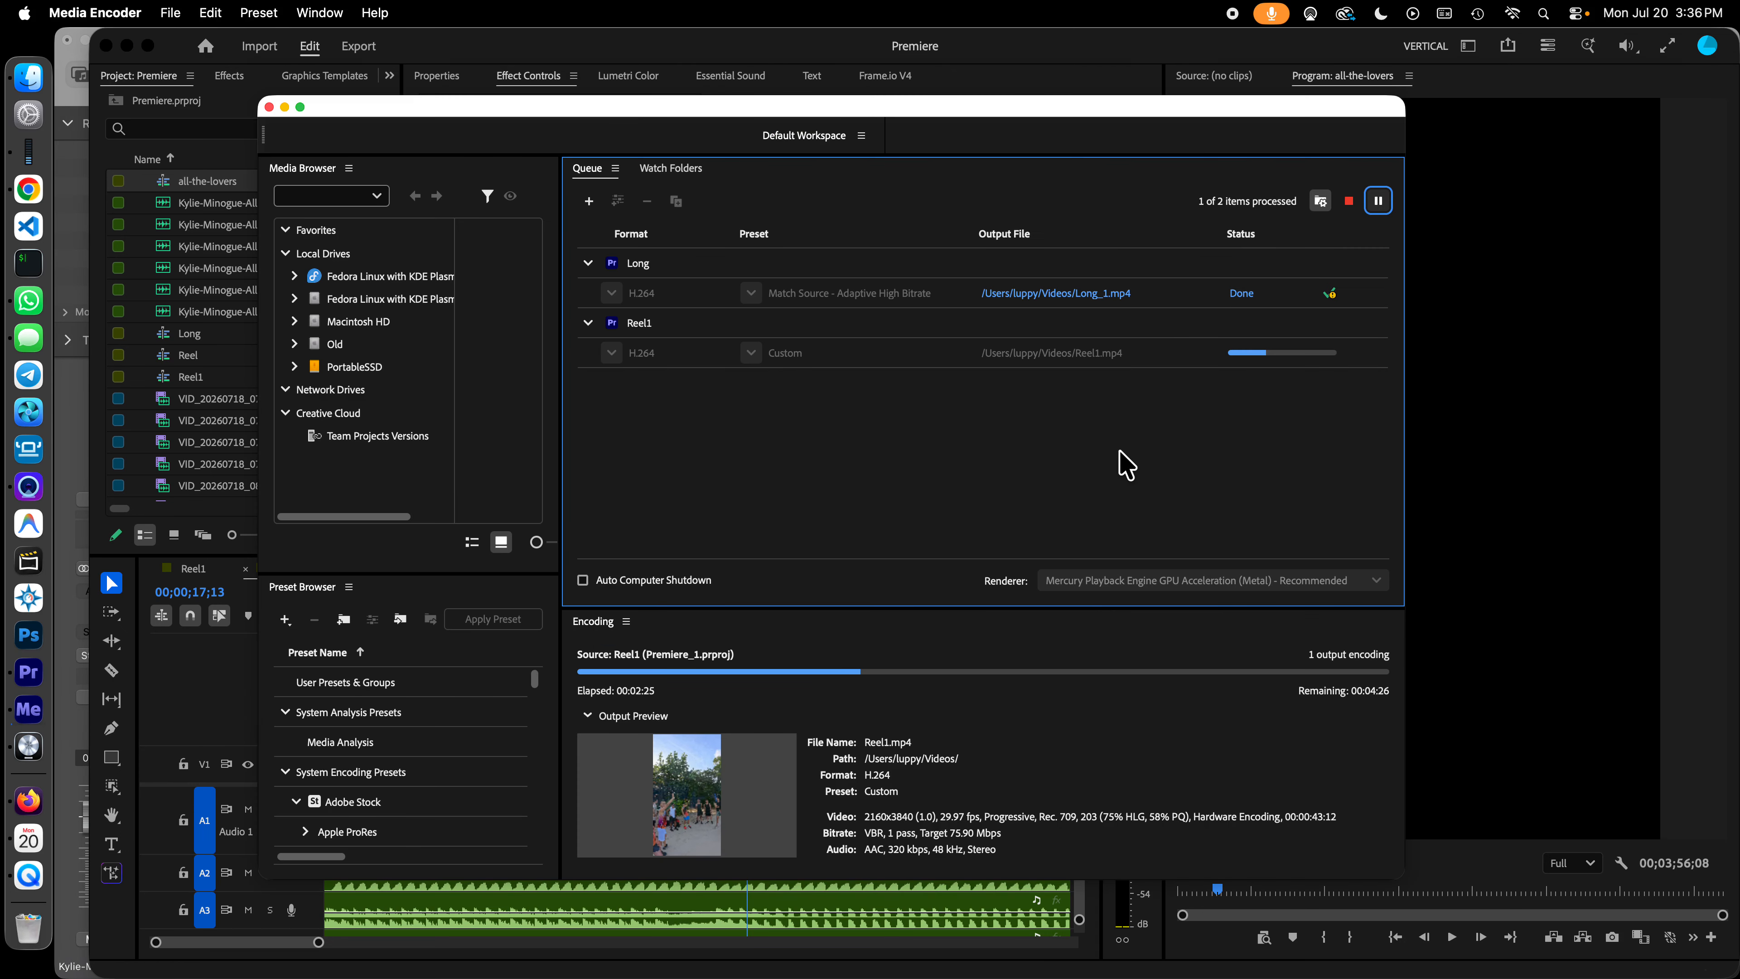